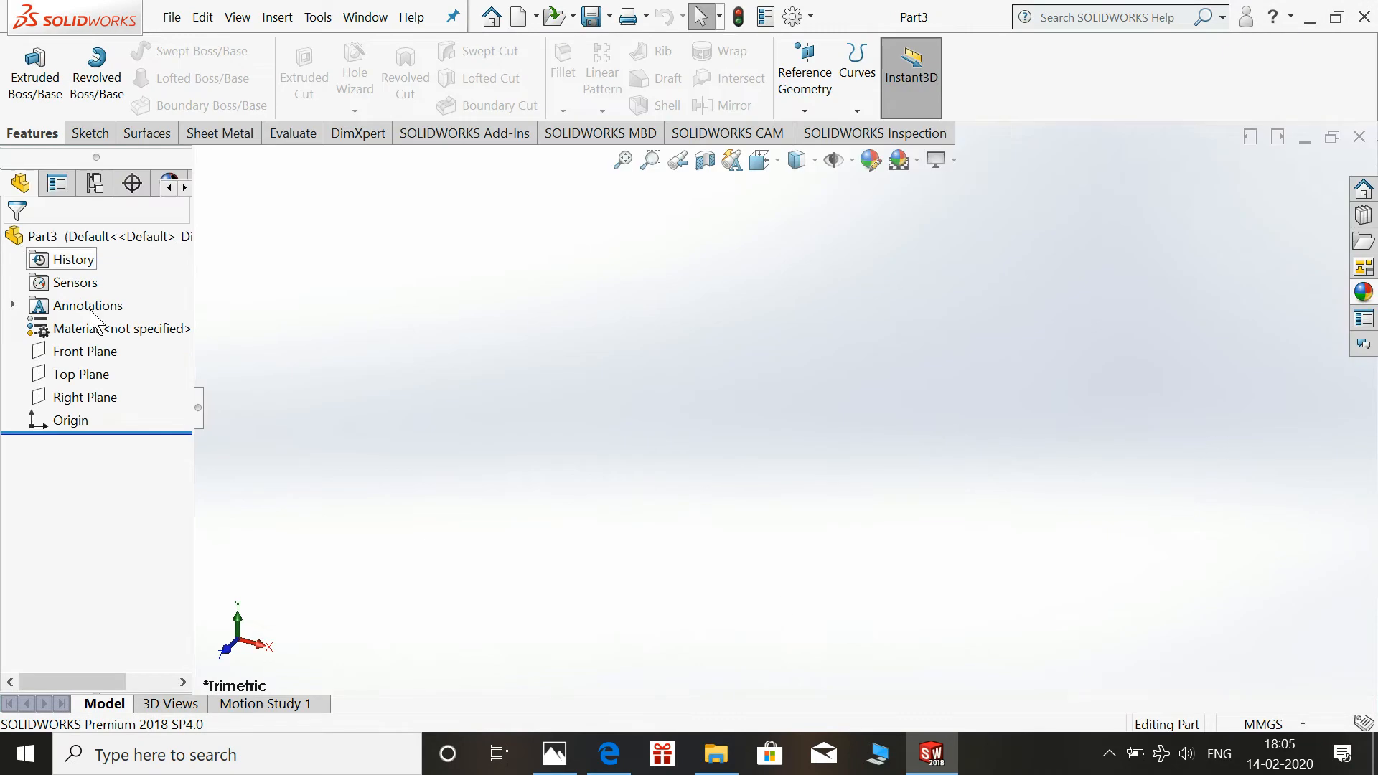
- Start a sketch on the Front Plane and draw two concentric circles centred on the origin, the inner one about 46 mm in diameter
{"action": "left_click", "coordinate": [111, 352]}
{"action": "left_click", "coordinate": [117, 327]}
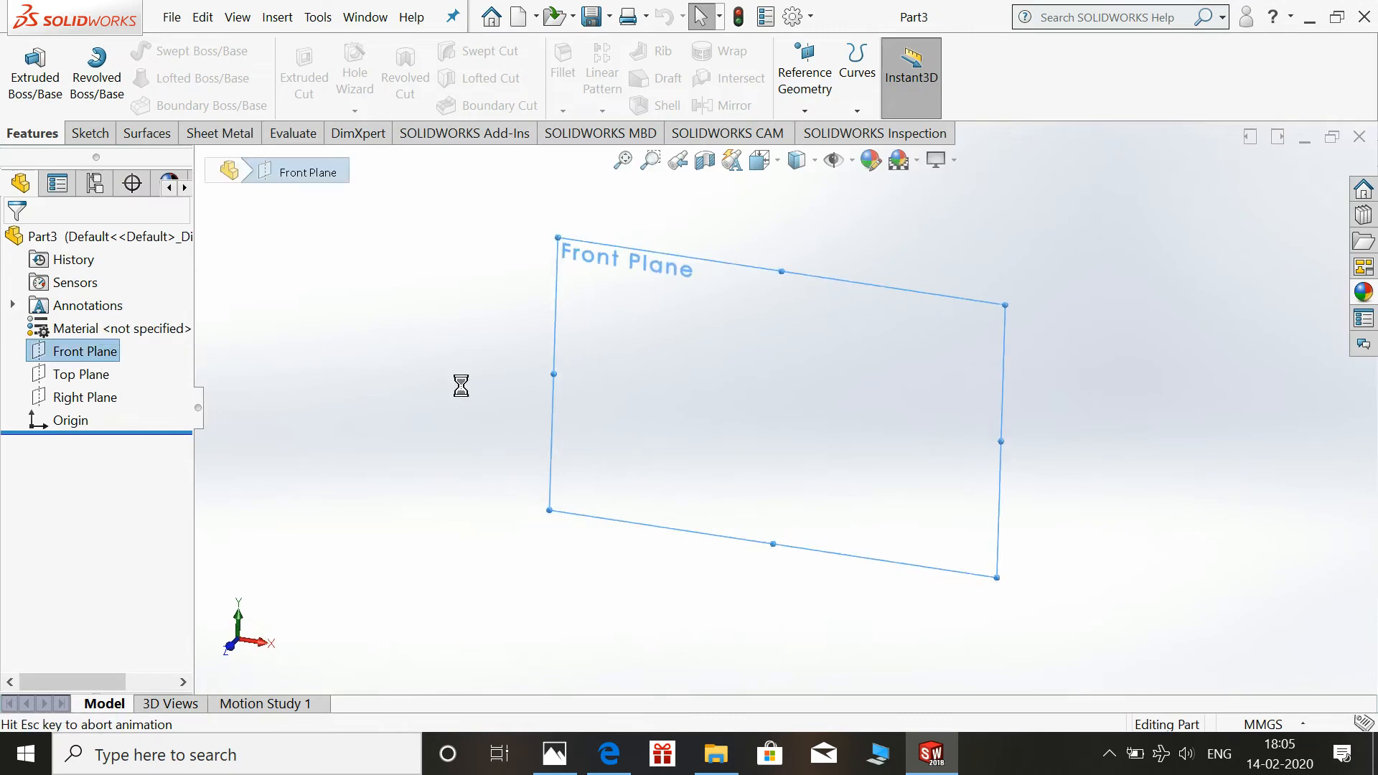
{"action": "left_click", "coordinate": [165, 51]}
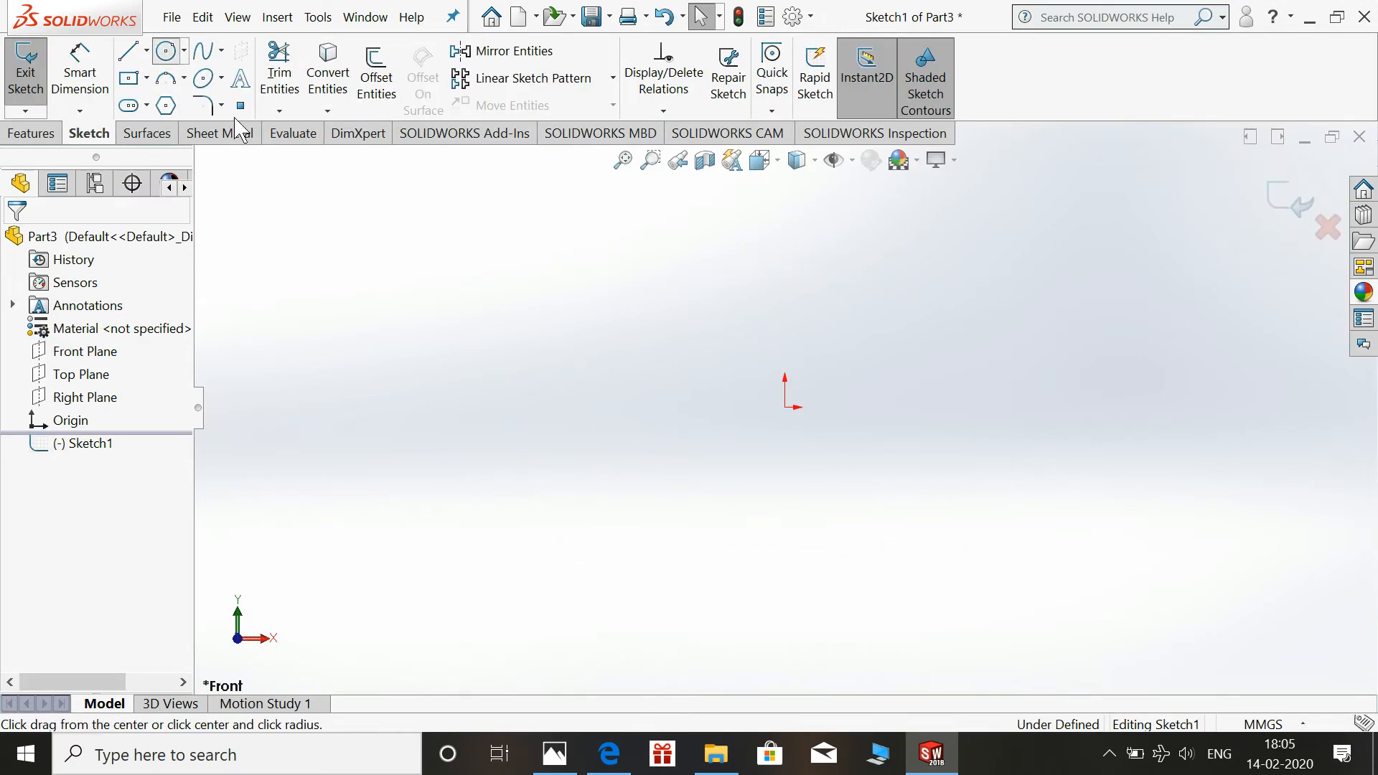
{"action": "left_click", "coordinate": [785, 408]}
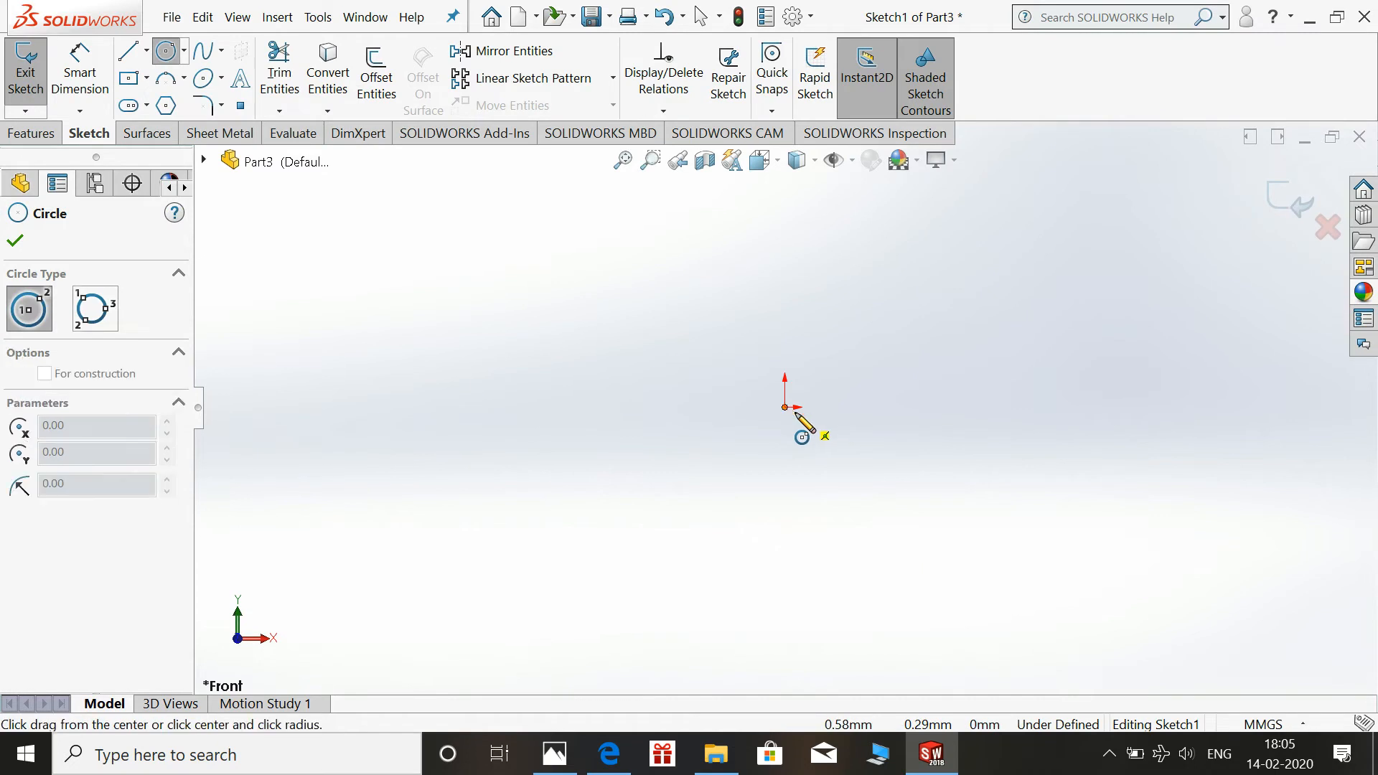
{"action": "left_click", "coordinate": [822, 454]}
{"action": "left_click", "coordinate": [785, 407]}
{"action": "left_click", "coordinate": [858, 480]}
{"action": "key", "text": "Escape"}
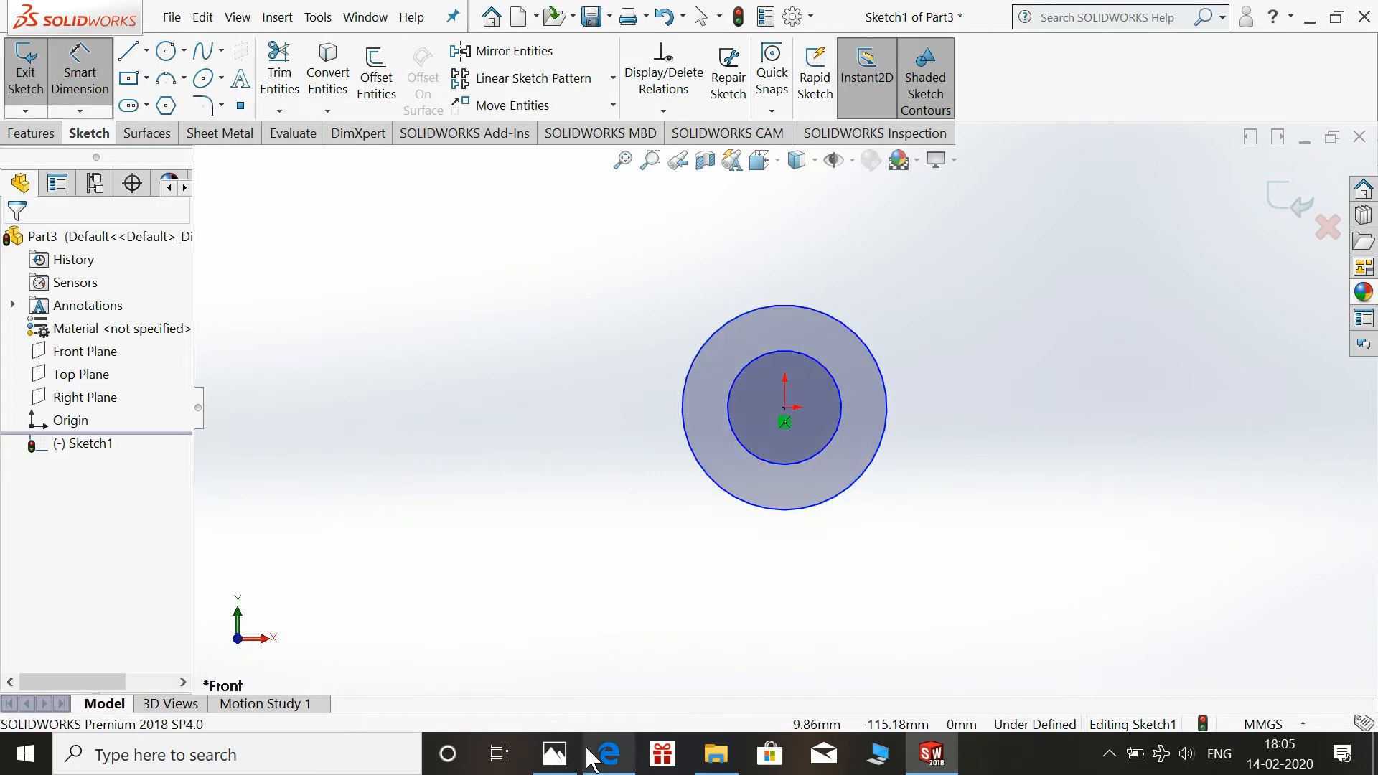
- Check the Toggle Lever drawing in Photos and dimension the inner circle's diameter at 19.05 mm
{"action": "left_click", "coordinate": [564, 756]}
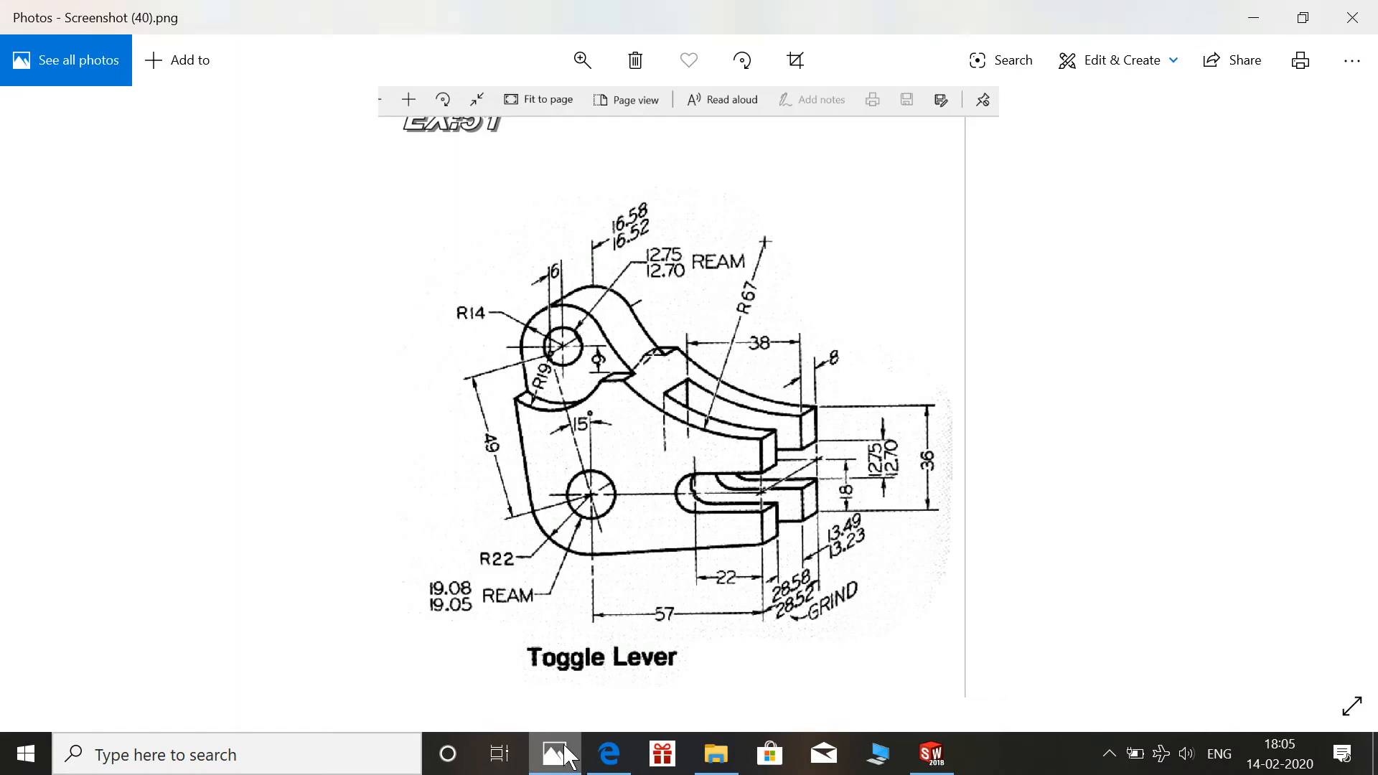
{"action": "left_click", "coordinate": [565, 750]}
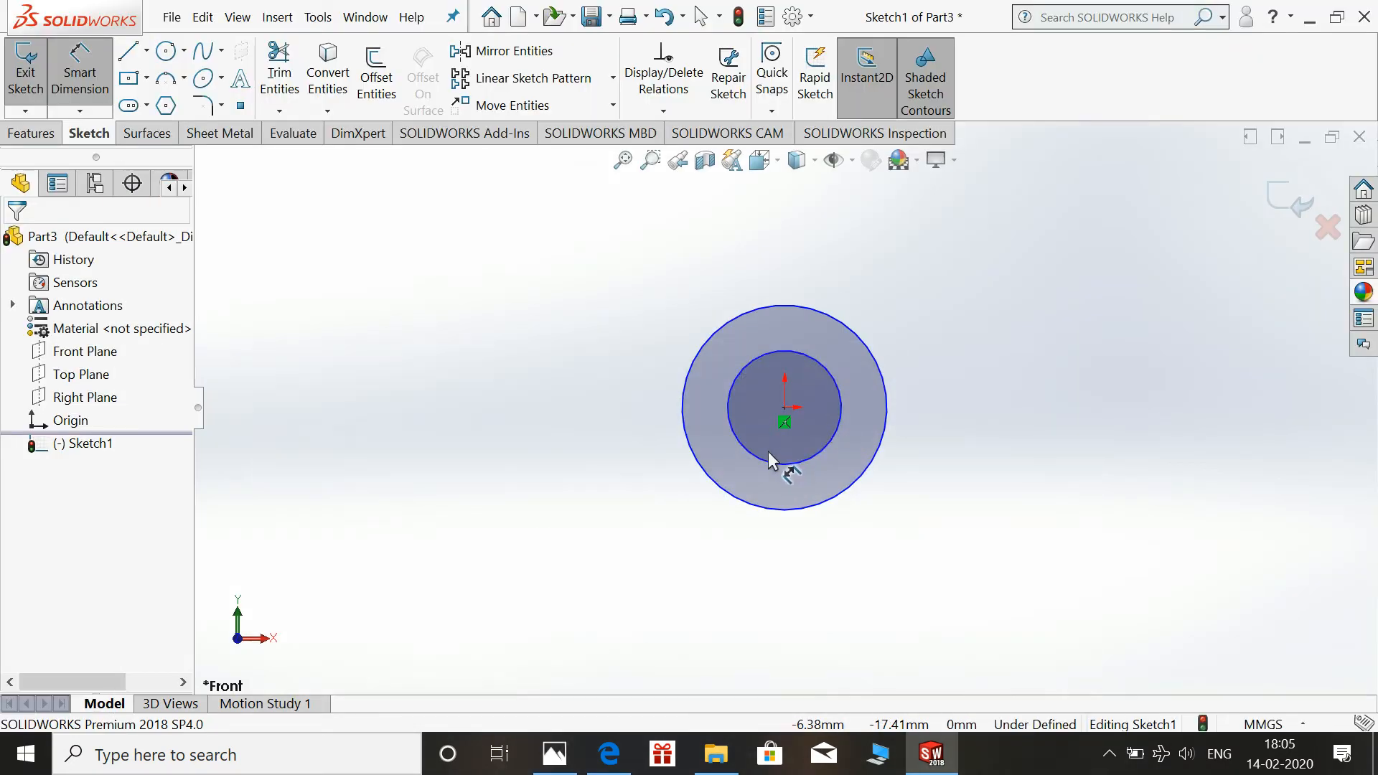
{"action": "left_click", "coordinate": [746, 452]}
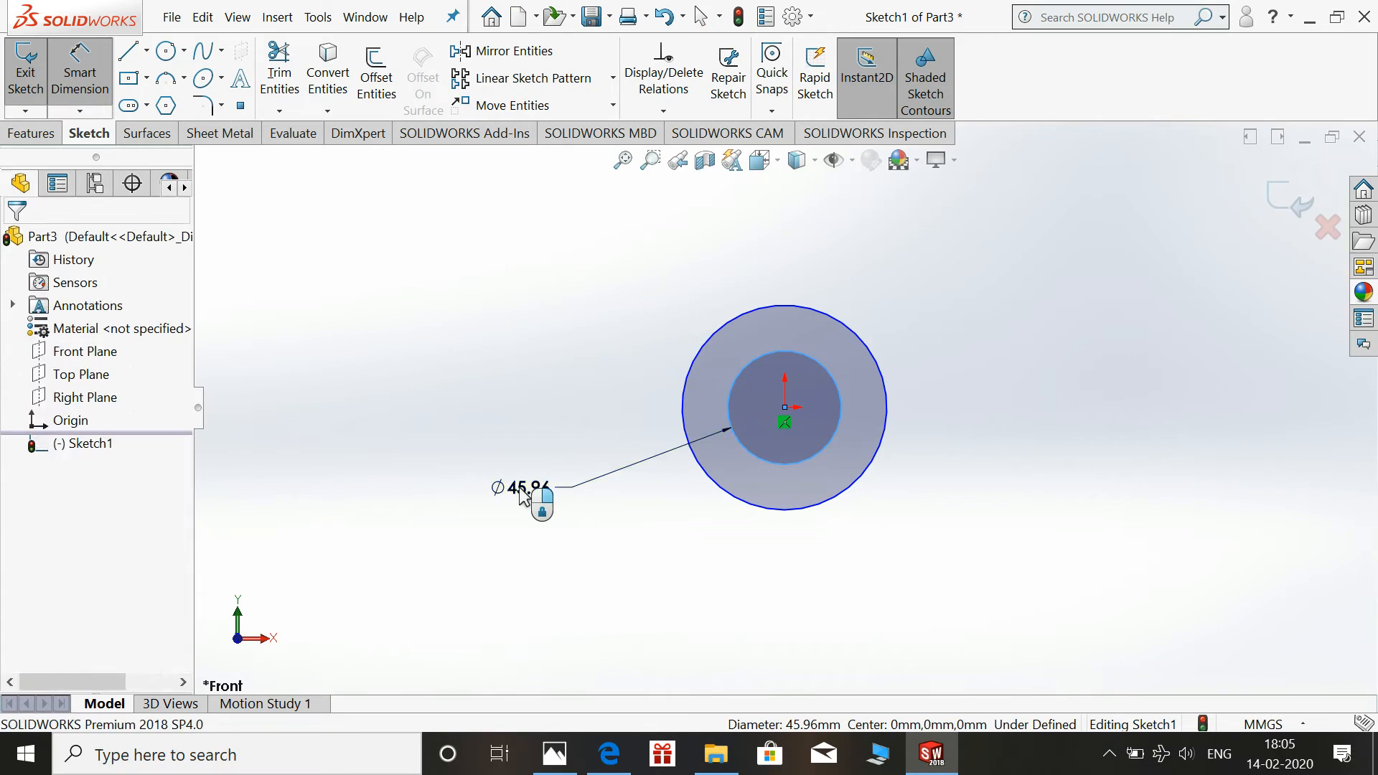
{"action": "left_click", "coordinate": [537, 502]}
{"action": "type", "text": "19"}
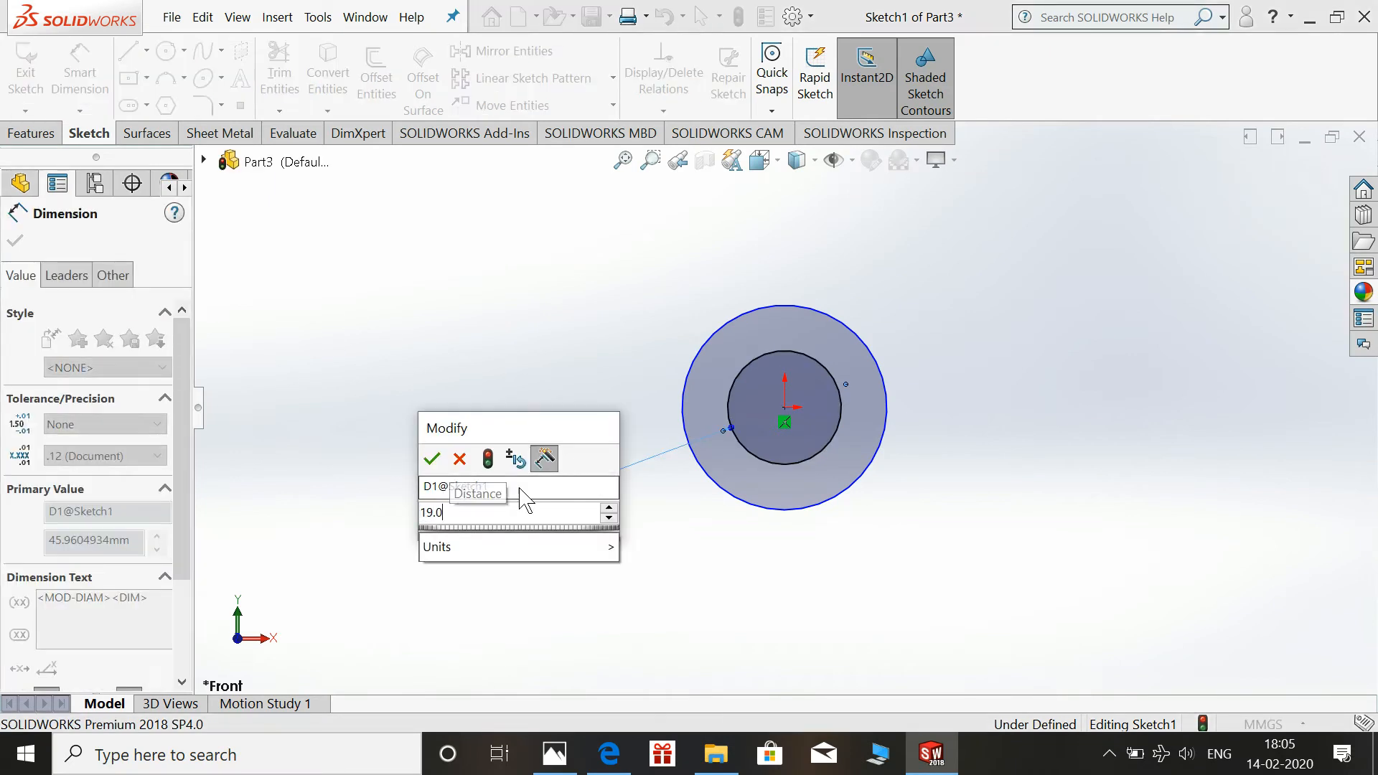
{"action": "key", "text": "Return"}
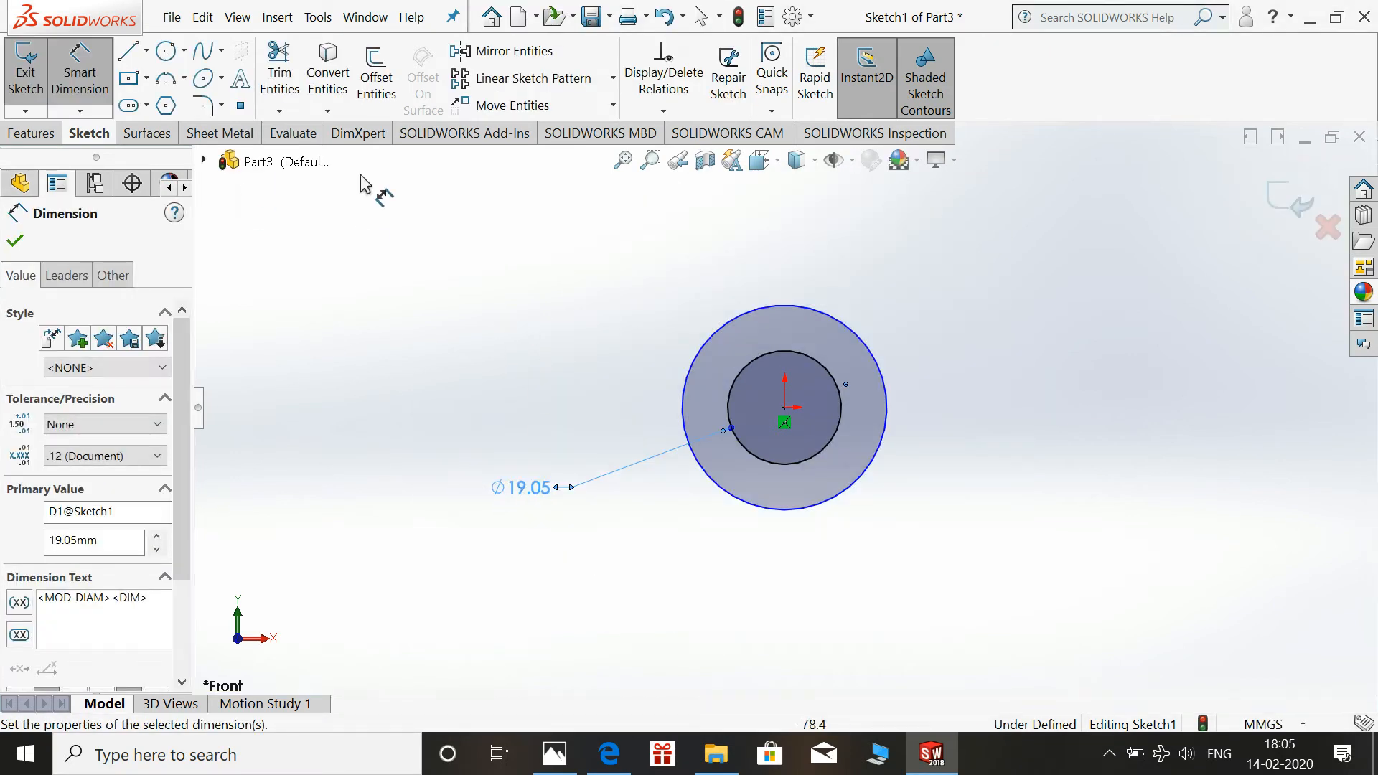
- Dimension the outer circle around the origin with a diameter of 44 mm
{"action": "left_click", "coordinate": [688, 364]}
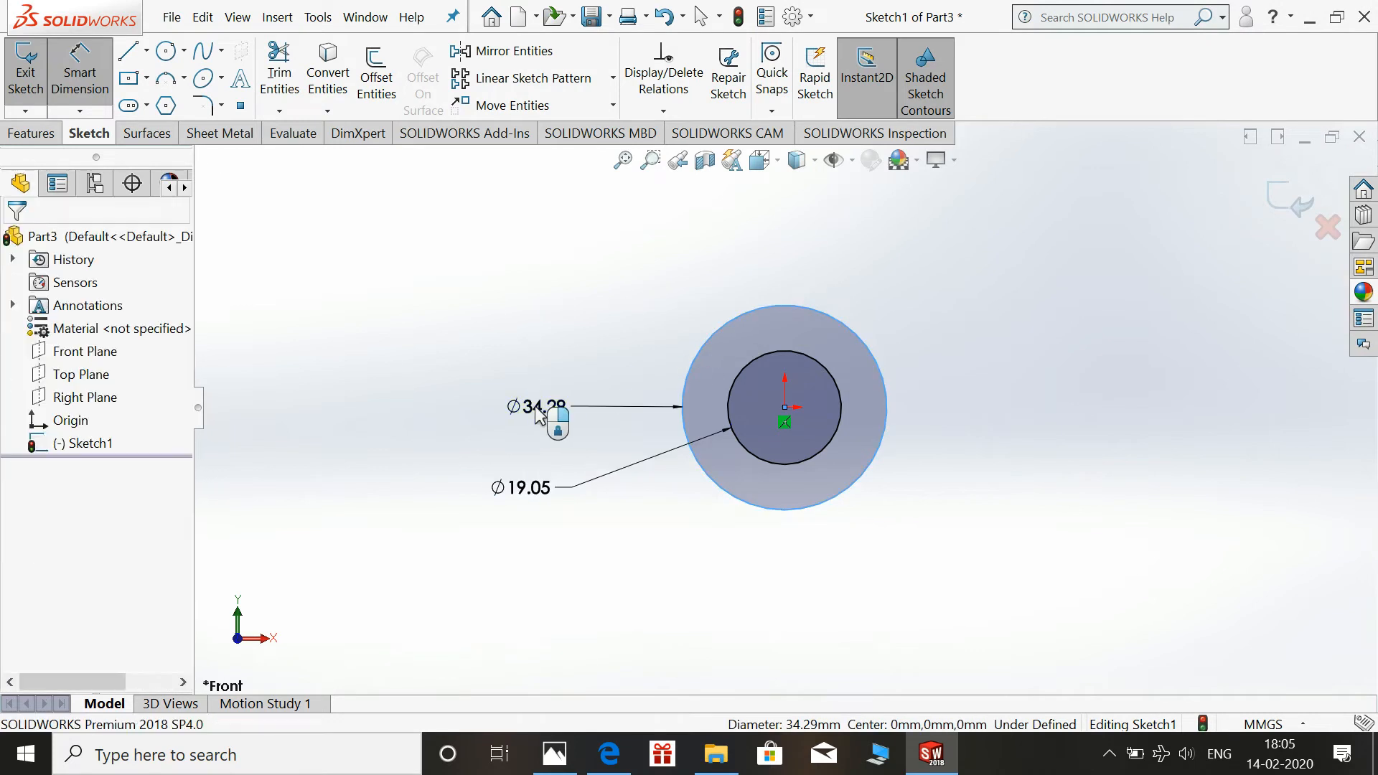
{"action": "left_click", "coordinate": [538, 413]}
{"action": "type", "text": "44"}
{"action": "key", "text": "Return"}
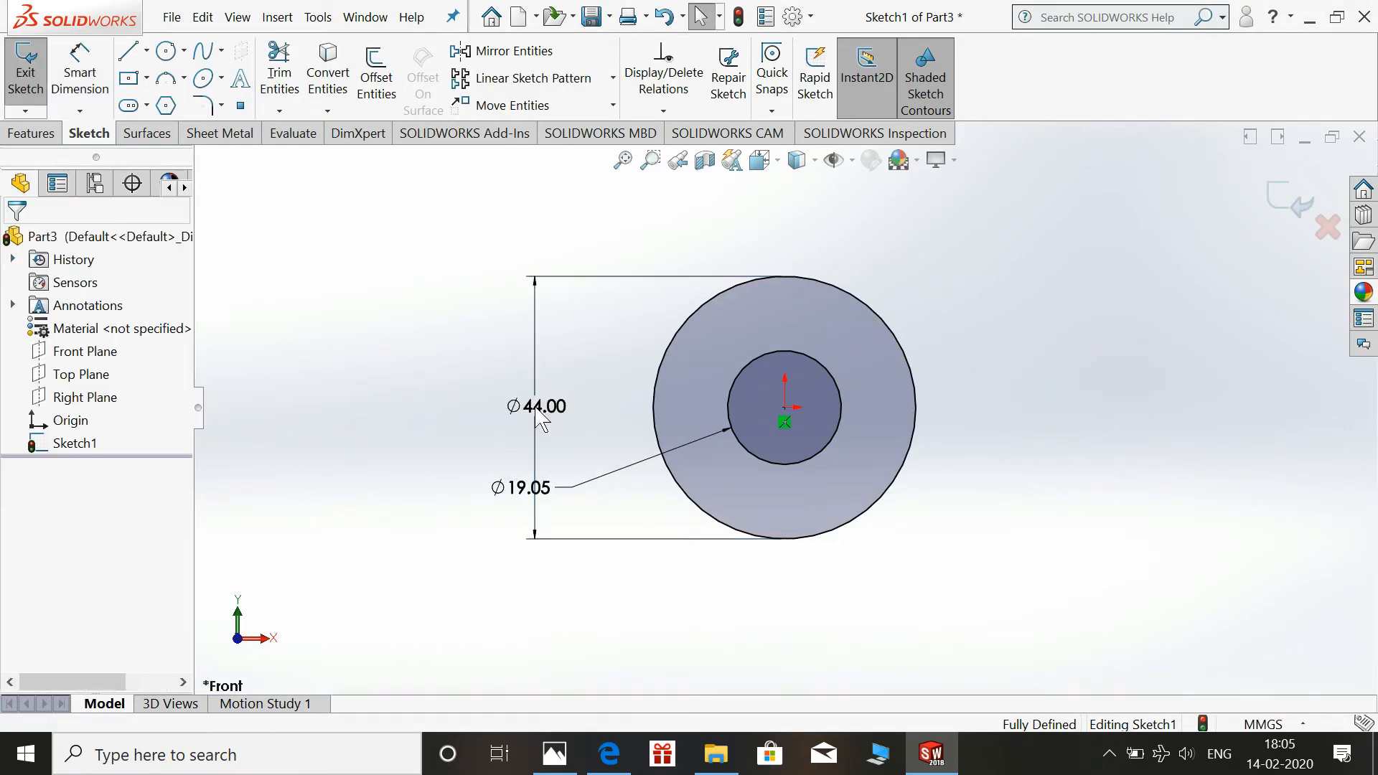
{"action": "scroll", "coordinate": [625, 499], "scroll_direction": "up", "scroll_amount": 5}
{"action": "key", "text": "Escape"}
- Draw a vertical centerline about 62 mm long upward from the origin
{"action": "scroll", "coordinate": [841, 284], "scroll_direction": "down", "scroll_amount": 2}
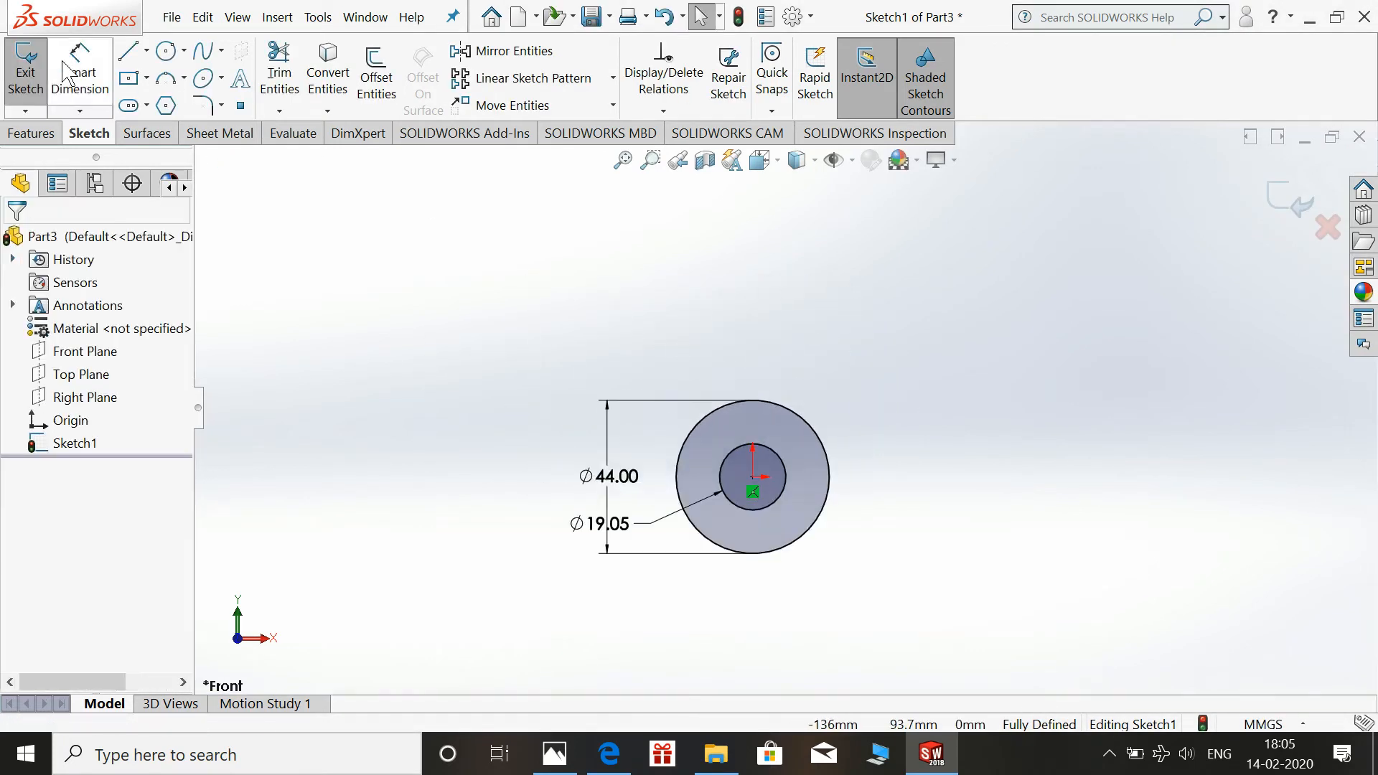
{"action": "left_click", "coordinate": [147, 50]}
{"action": "left_click", "coordinate": [183, 101]}
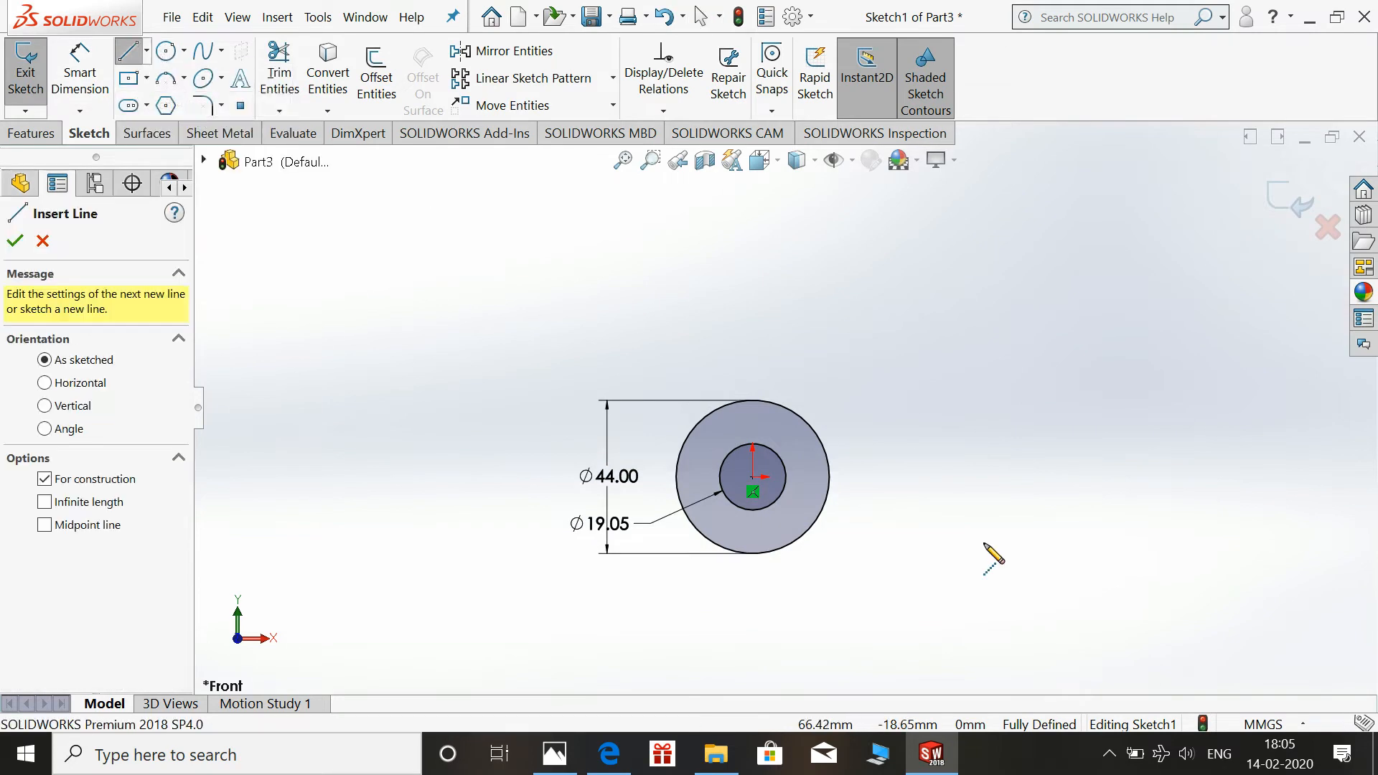
{"action": "left_click", "coordinate": [753, 476]}
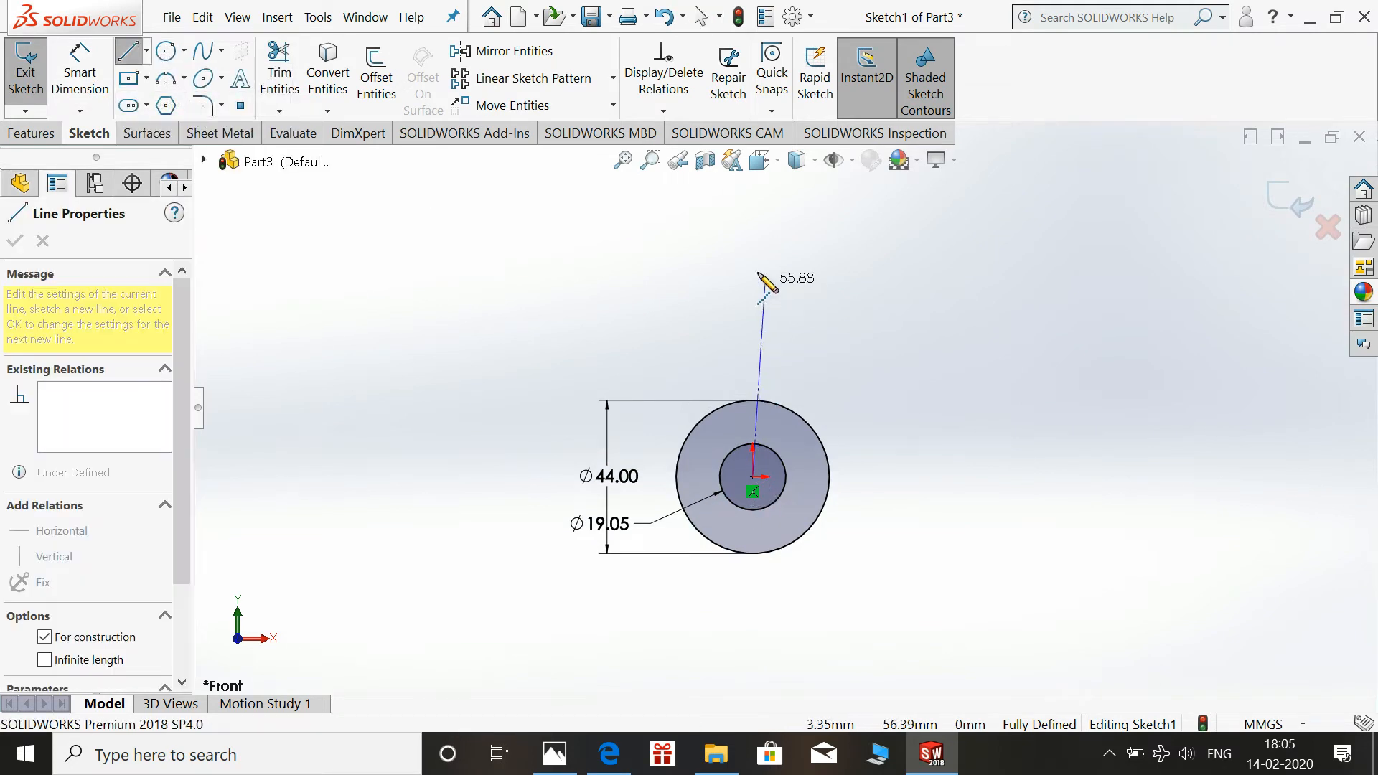
{"action": "left_click", "coordinate": [753, 259]}
{"action": "key", "text": "Escape"}
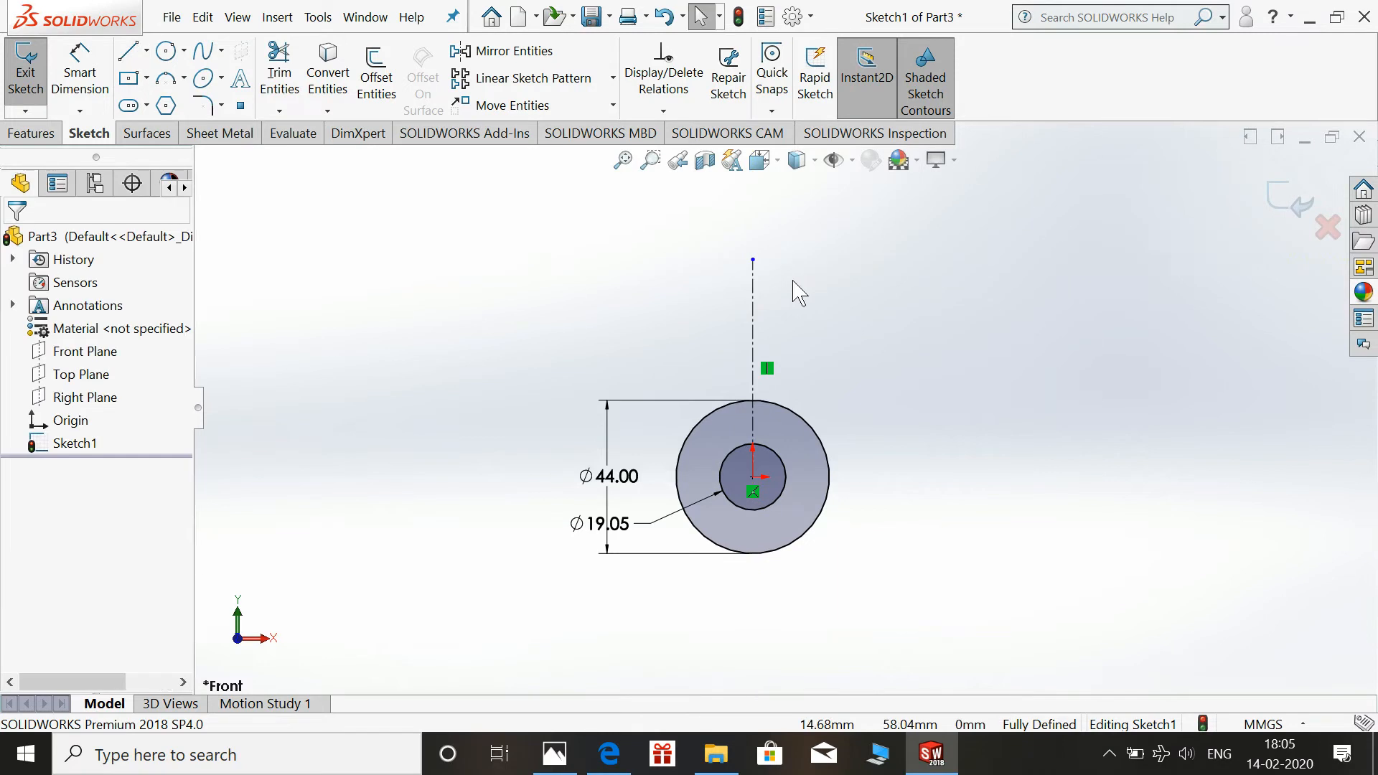
- Draw a second centerline about 71 mm long from the origin, slanting up to the left of the vertical one
{"action": "left_click", "coordinate": [148, 50]}
{"action": "left_click", "coordinate": [172, 105]}
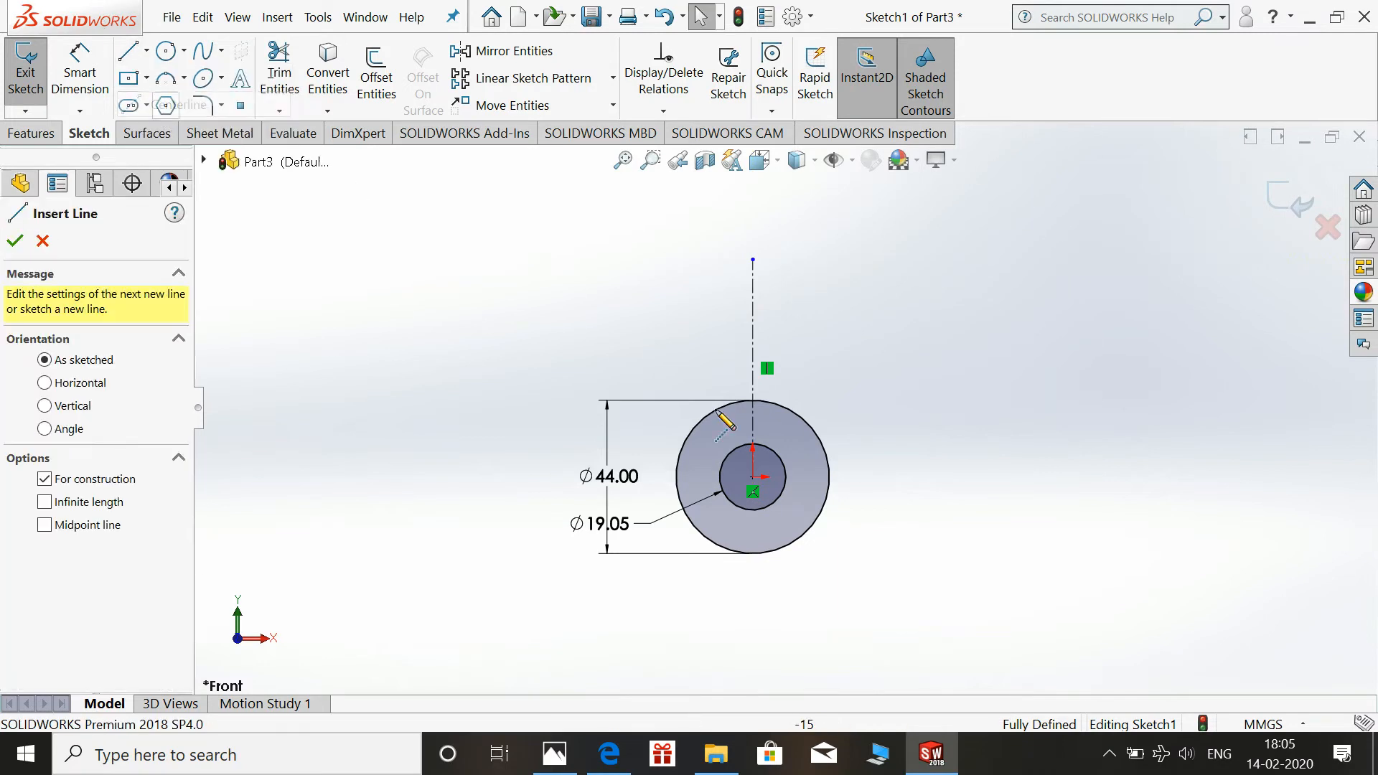
{"action": "left_click", "coordinate": [752, 477]}
{"action": "left_click", "coordinate": [666, 245]}
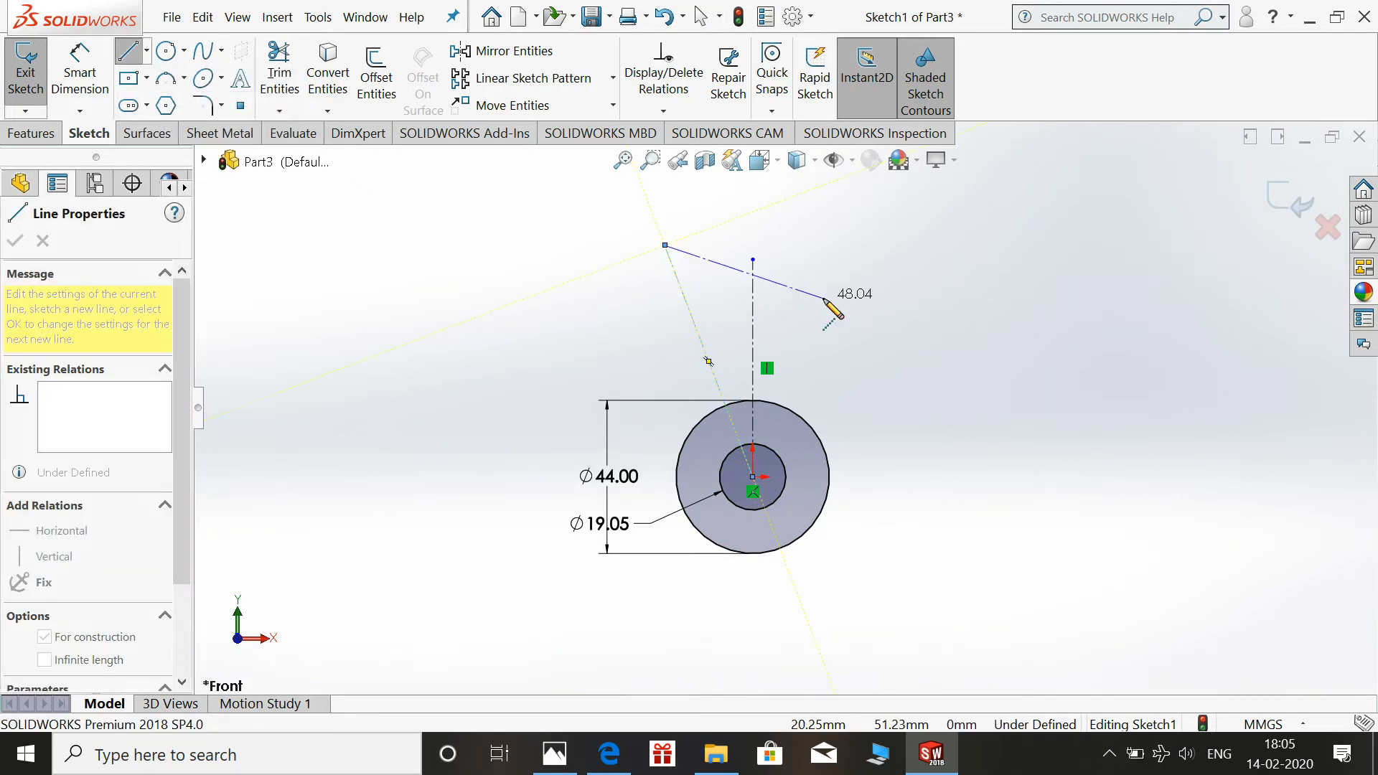
{"action": "key", "text": "Escape"}
- Dimension the angle between the slanted and vertical centerlines at 15 degrees
{"action": "left_click", "coordinate": [81, 80]}
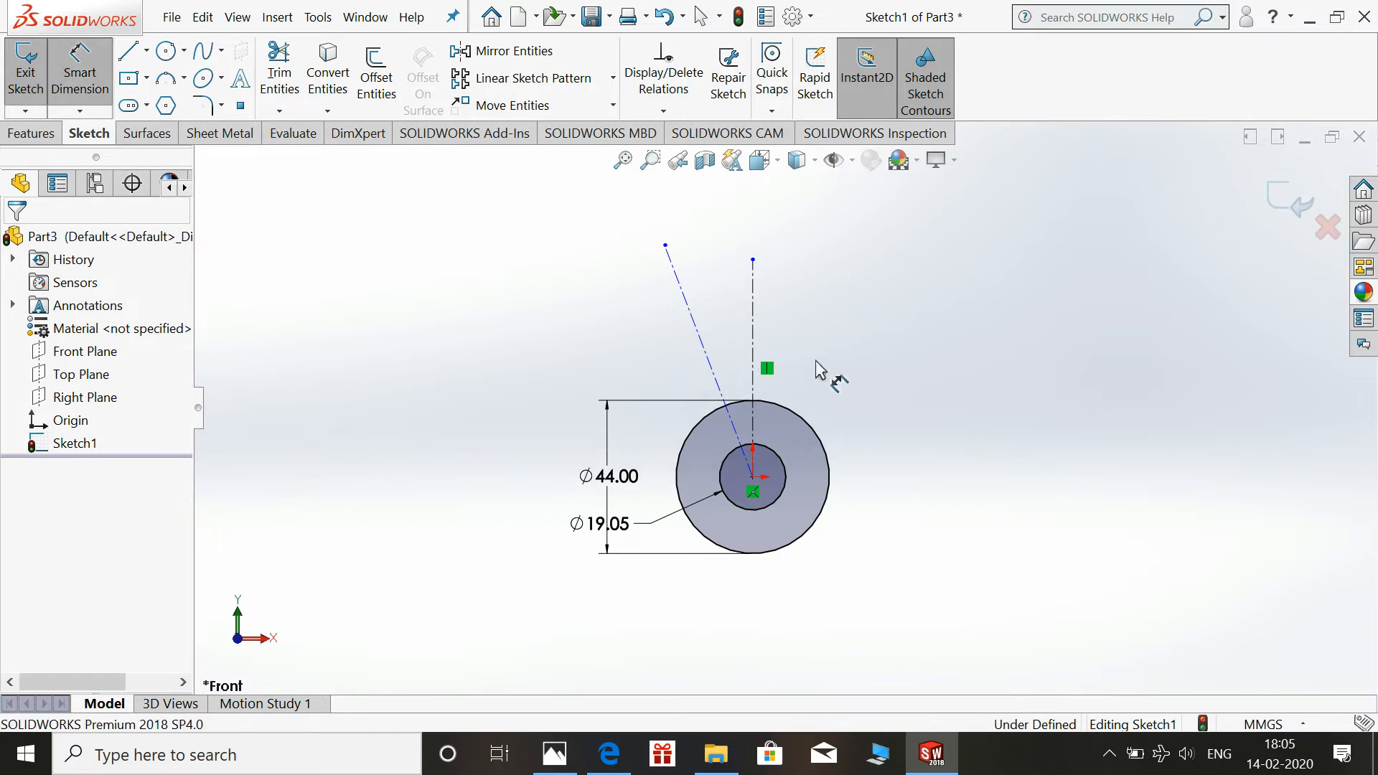
{"action": "left_click", "coordinate": [702, 335]}
{"action": "left_click", "coordinate": [753, 329]}
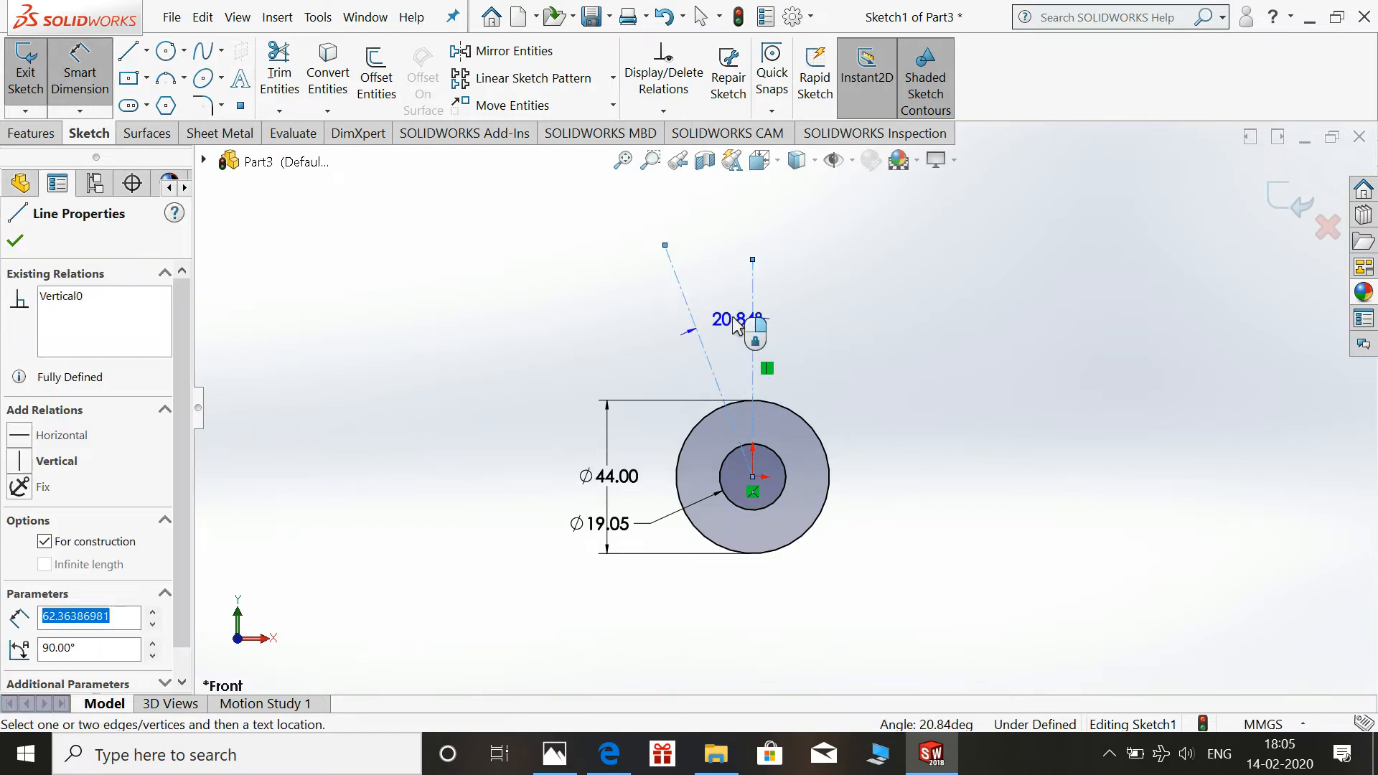
{"action": "left_click", "coordinate": [732, 323]}
{"action": "type", "text": "15"}
{"action": "key", "text": "Return"}
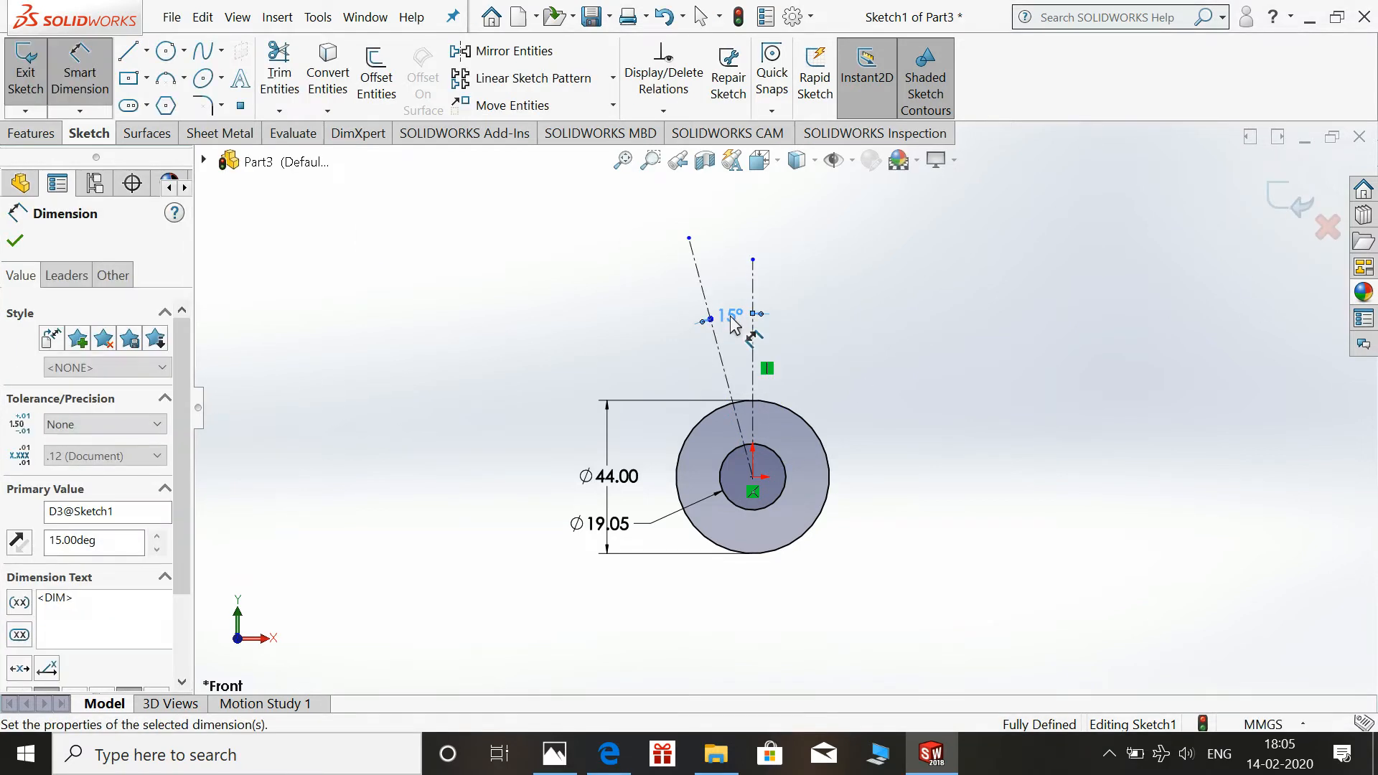
{"action": "key", "text": "Escape"}
- Dimension the slanted centerline's aligned length at 49 mm
{"action": "left_click", "coordinate": [79, 75]}
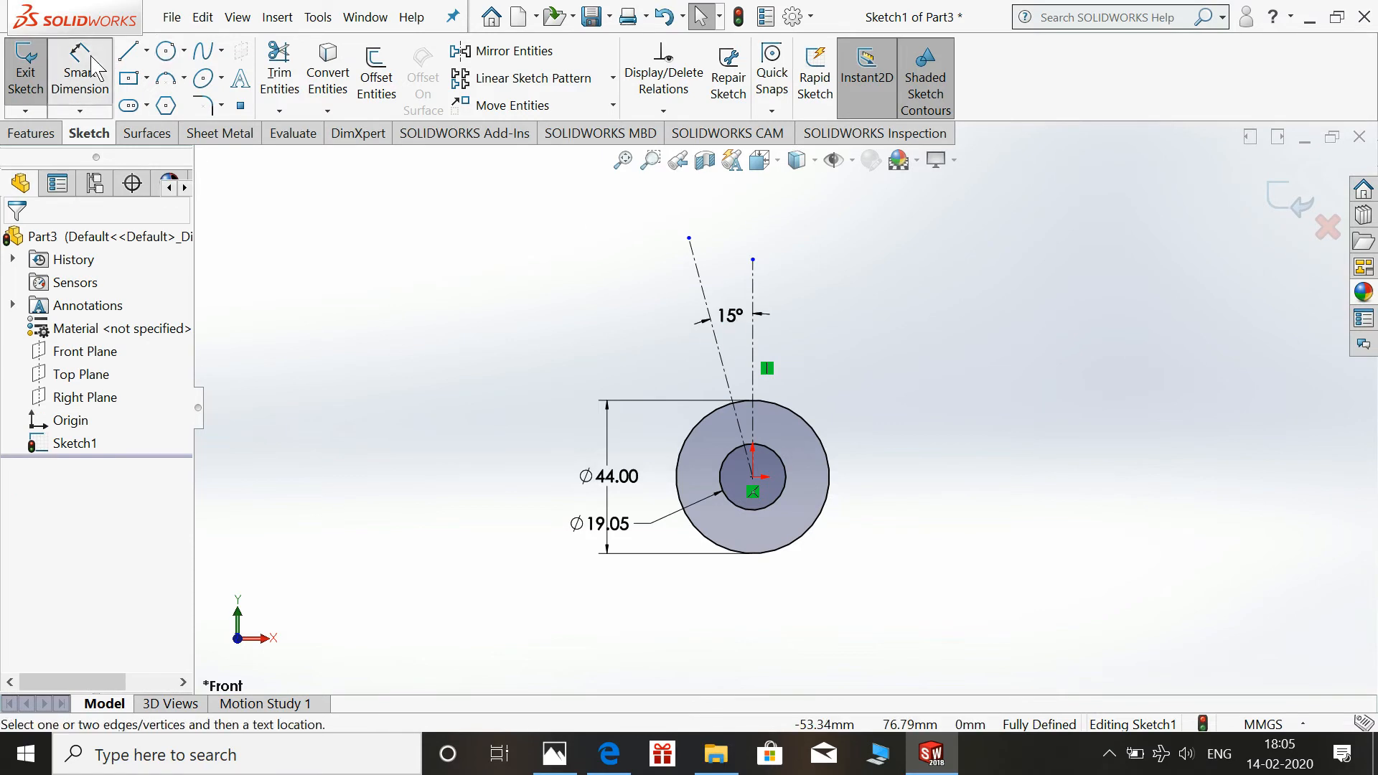
{"action": "left_click", "coordinate": [704, 293]}
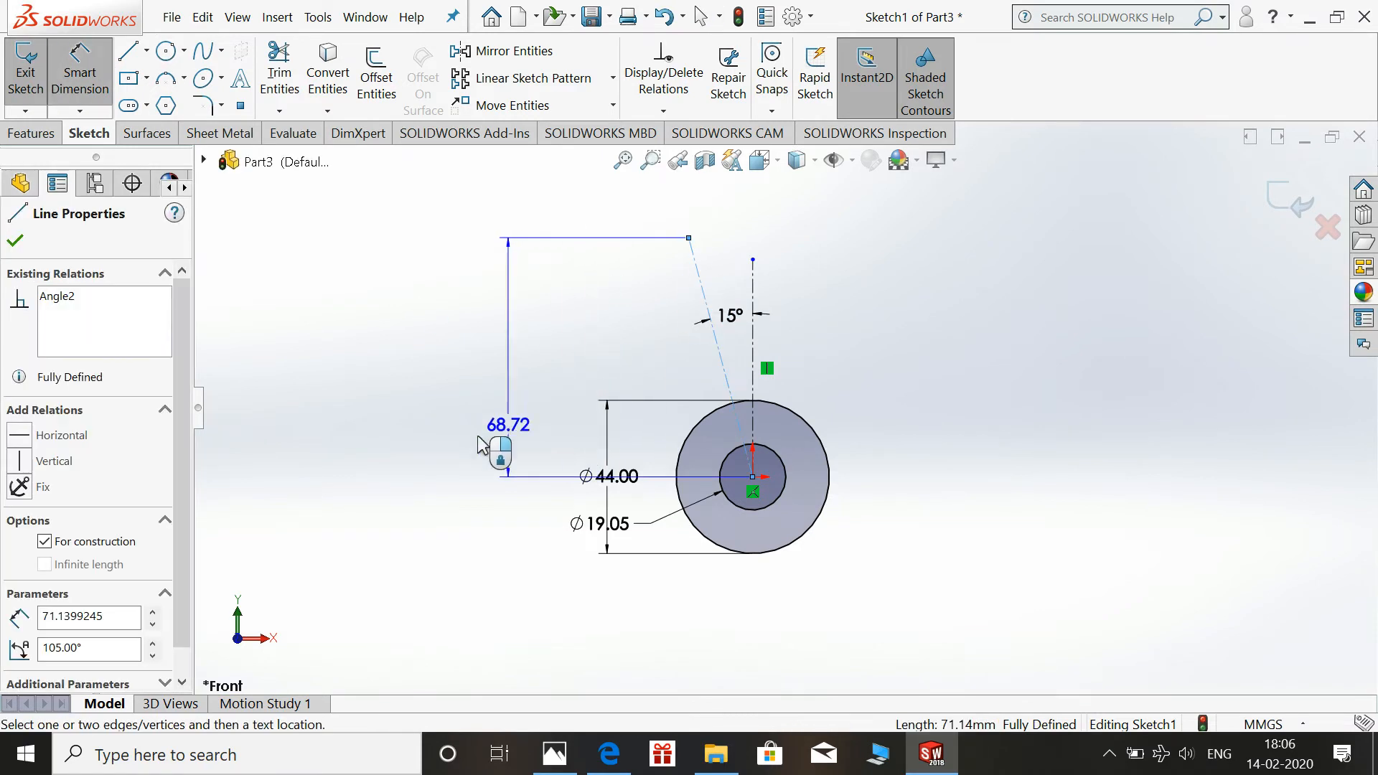
{"action": "left_click", "coordinate": [553, 563]}
{"action": "type", "text": "49"}
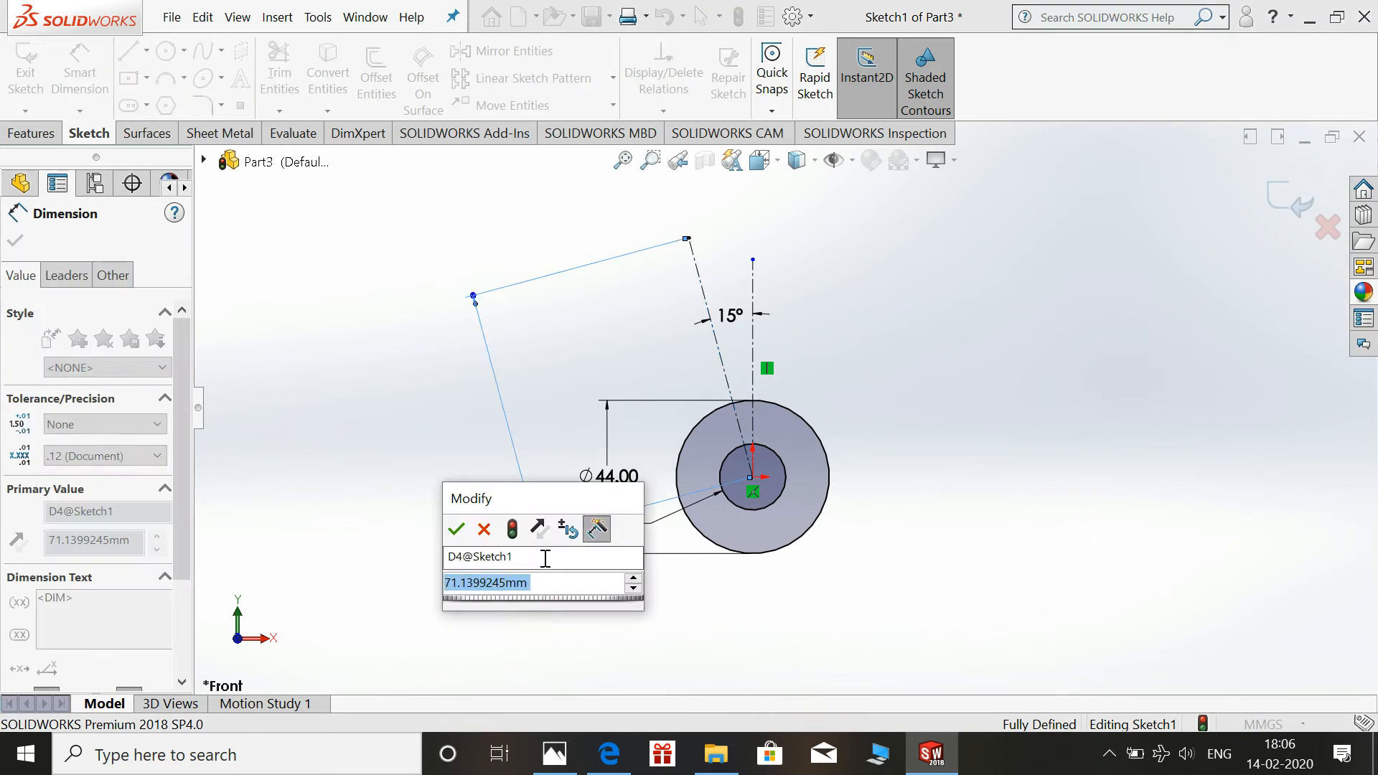
{"action": "key", "text": "Return"}
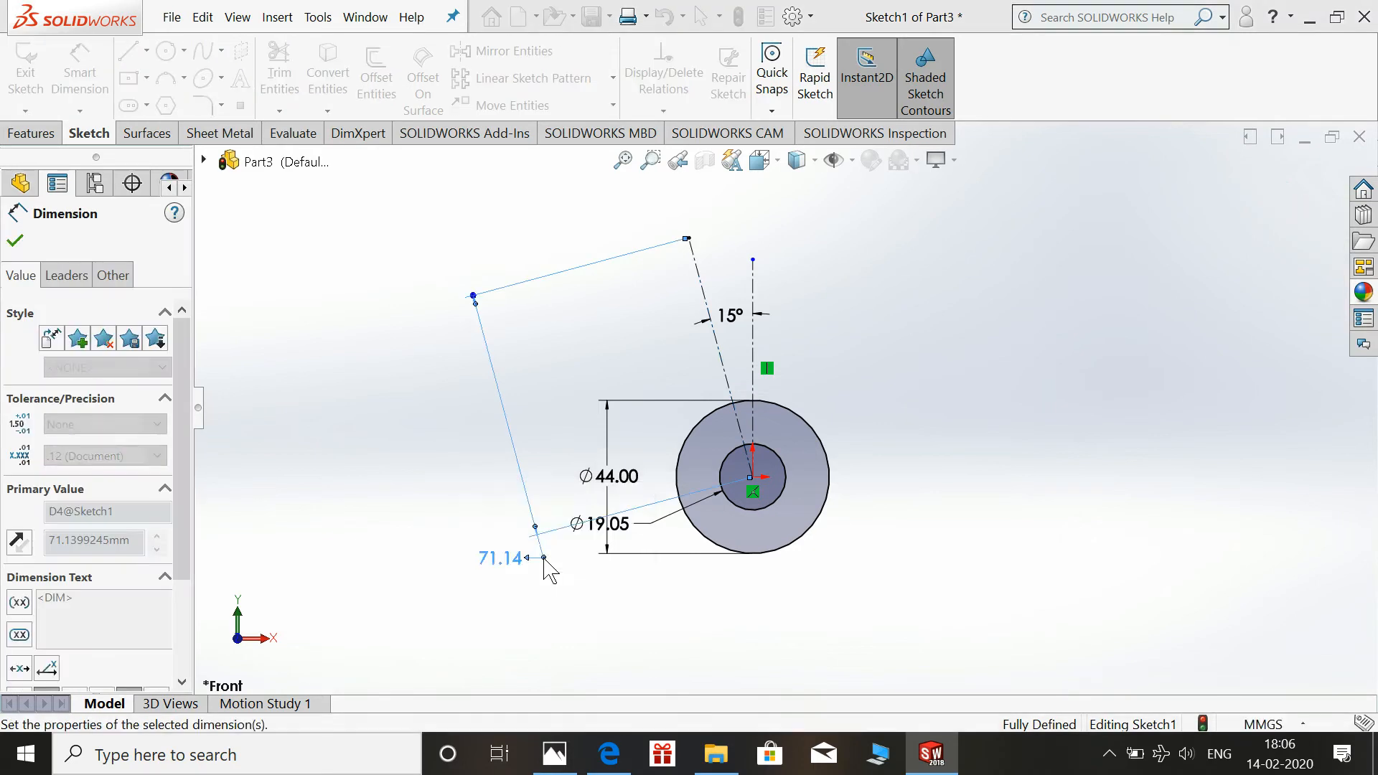
{"action": "key", "text": "Escape"}
- Draw two concentric circles, about 14 mm and 21 mm in diameter, centred on the upper end of the slanted centerline
{"action": "left_click", "coordinate": [166, 50]}
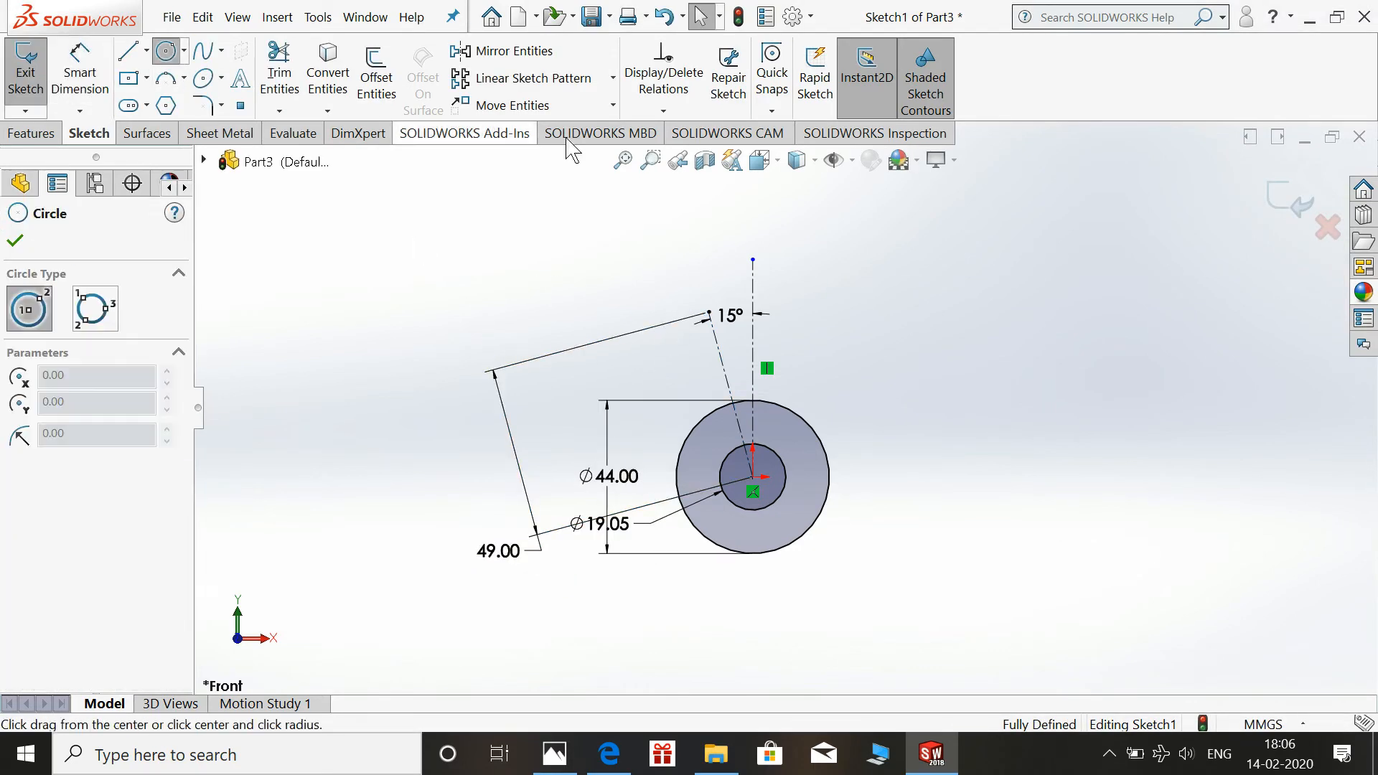
{"action": "left_click", "coordinate": [708, 313]}
{"action": "left_click", "coordinate": [721, 343]}
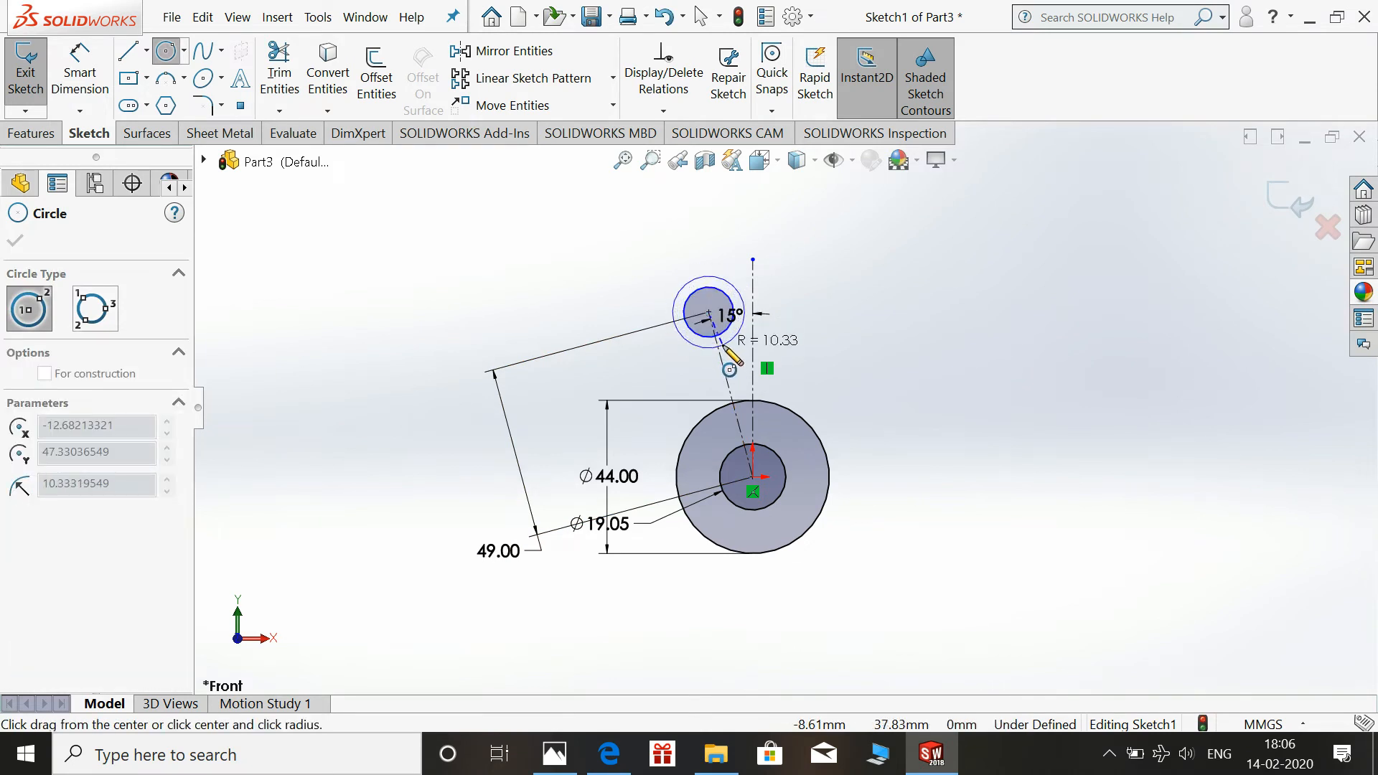
{"action": "key", "text": "Escape"}
- Dimension the inner circle at the slanted centerline's upper end with a diameter of 12.70 mm
{"action": "left_click", "coordinate": [101, 72]}
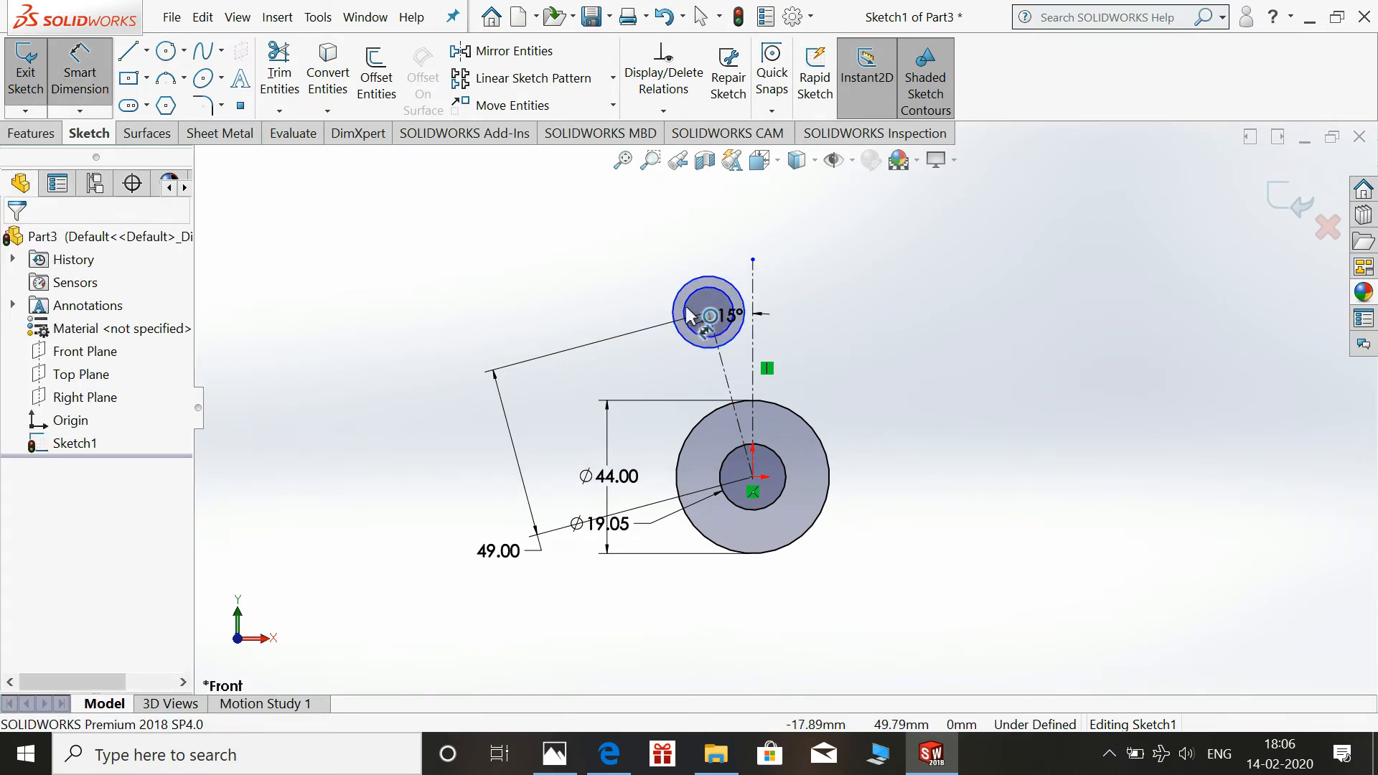
{"action": "left_click", "coordinate": [712, 309]}
{"action": "left_click", "coordinate": [593, 382]}
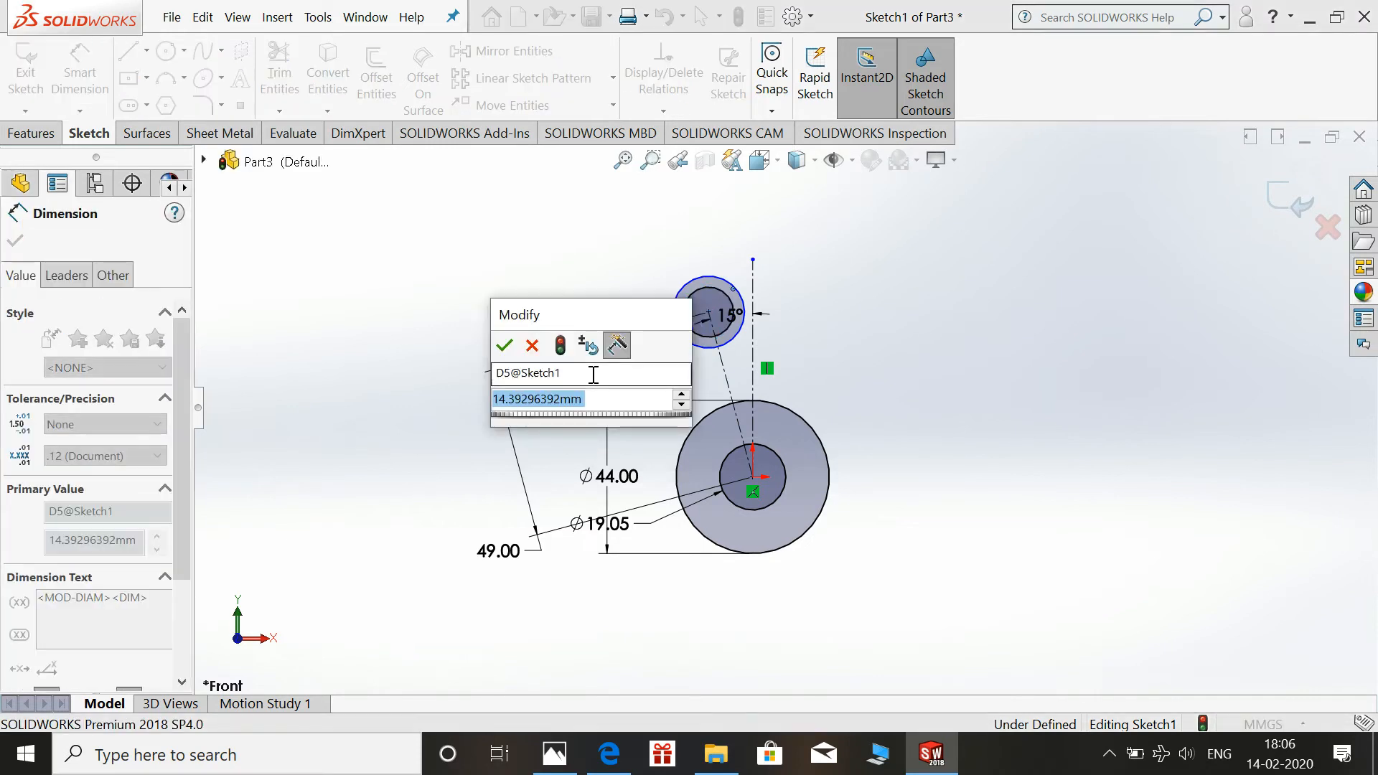
{"action": "type", "text": "12."}
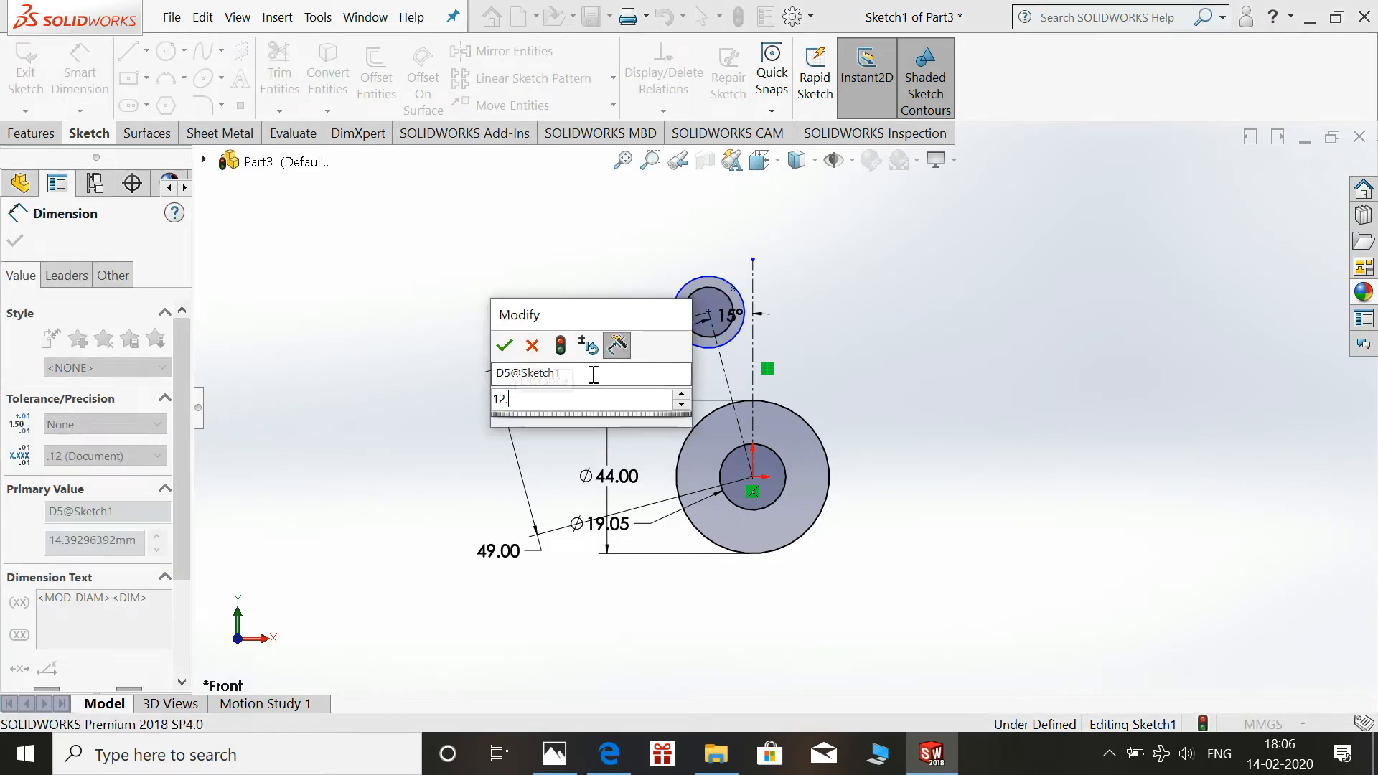
{"action": "type", "text": "70"}
{"action": "key", "text": "Return"}
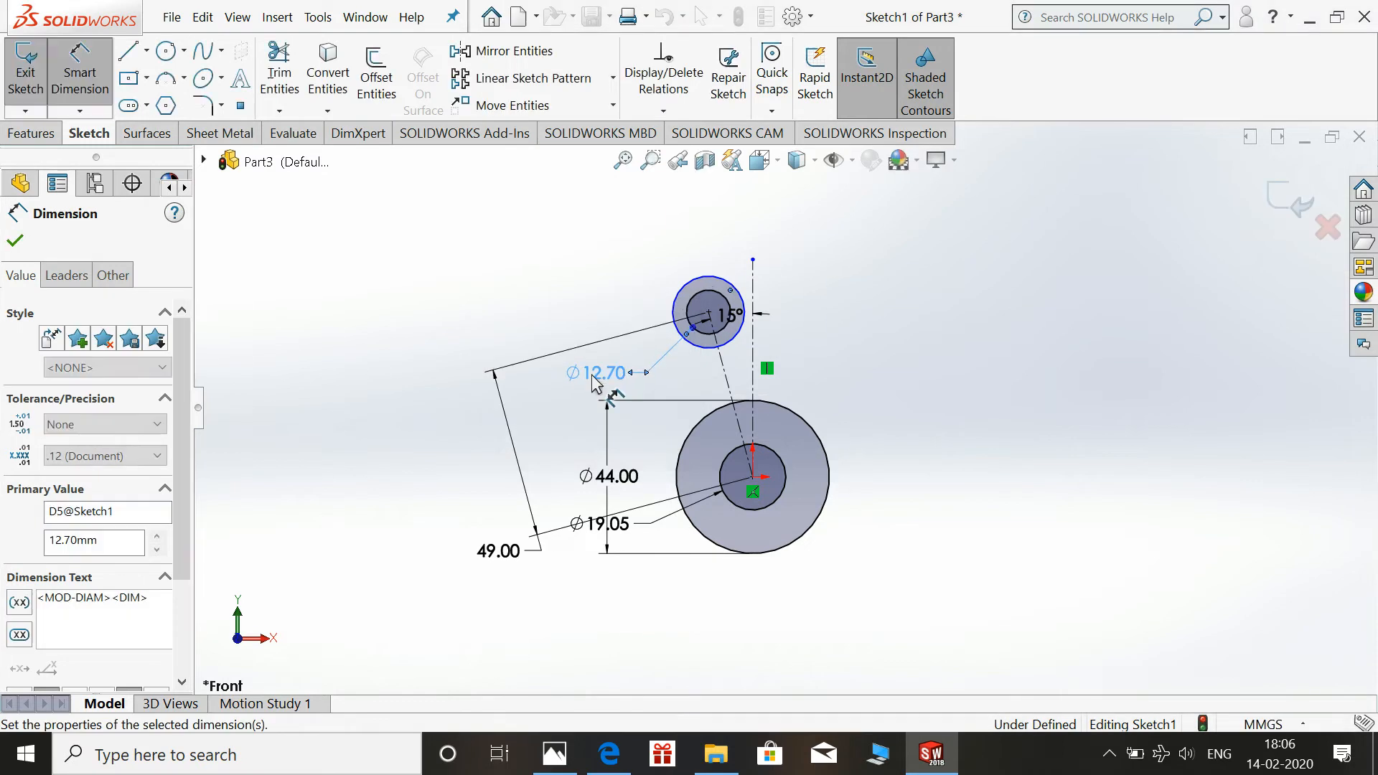
- Check the R14 radius in the Photos drawing and dimension the upper outer circle's diameter as 14+14 mm
{"action": "left_click", "coordinate": [689, 293]}
{"action": "left_click", "coordinate": [569, 256]}
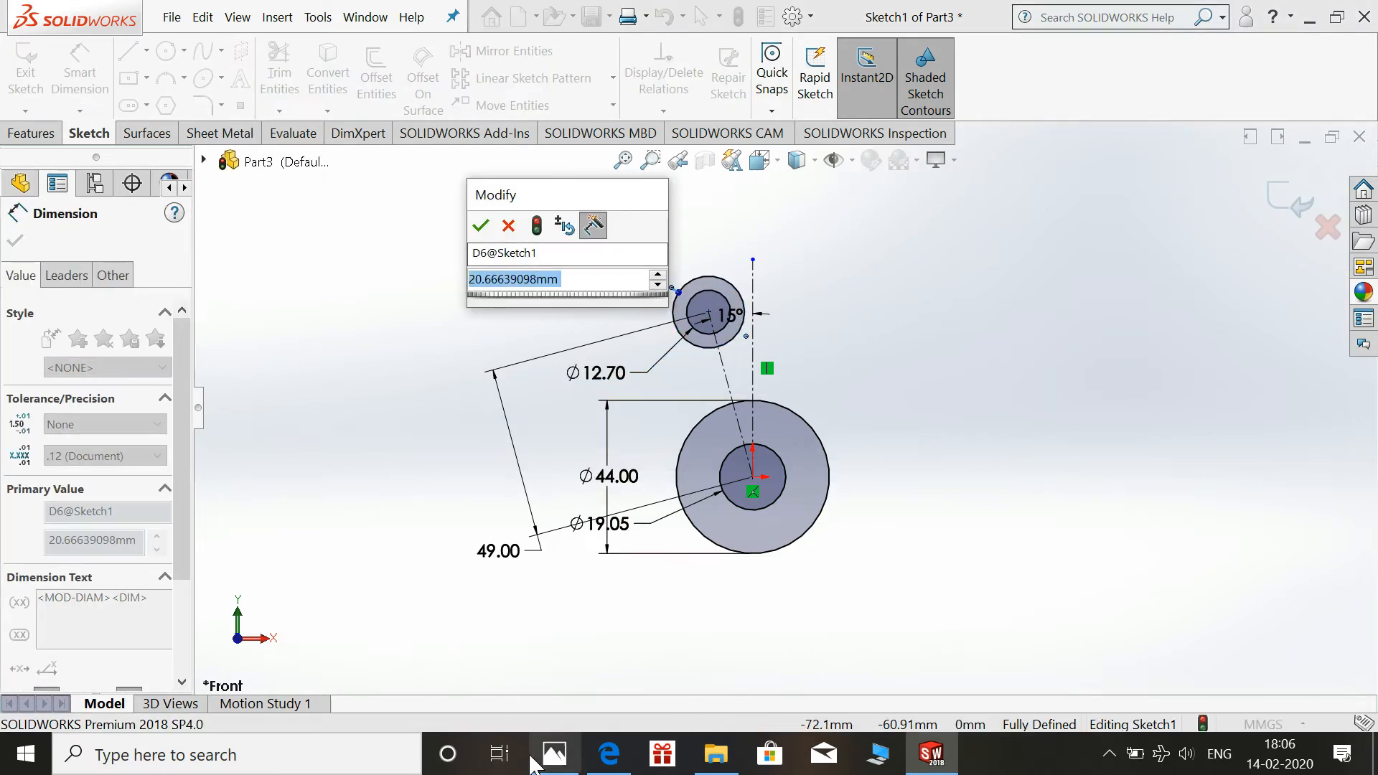
{"action": "left_click", "coordinate": [554, 753]}
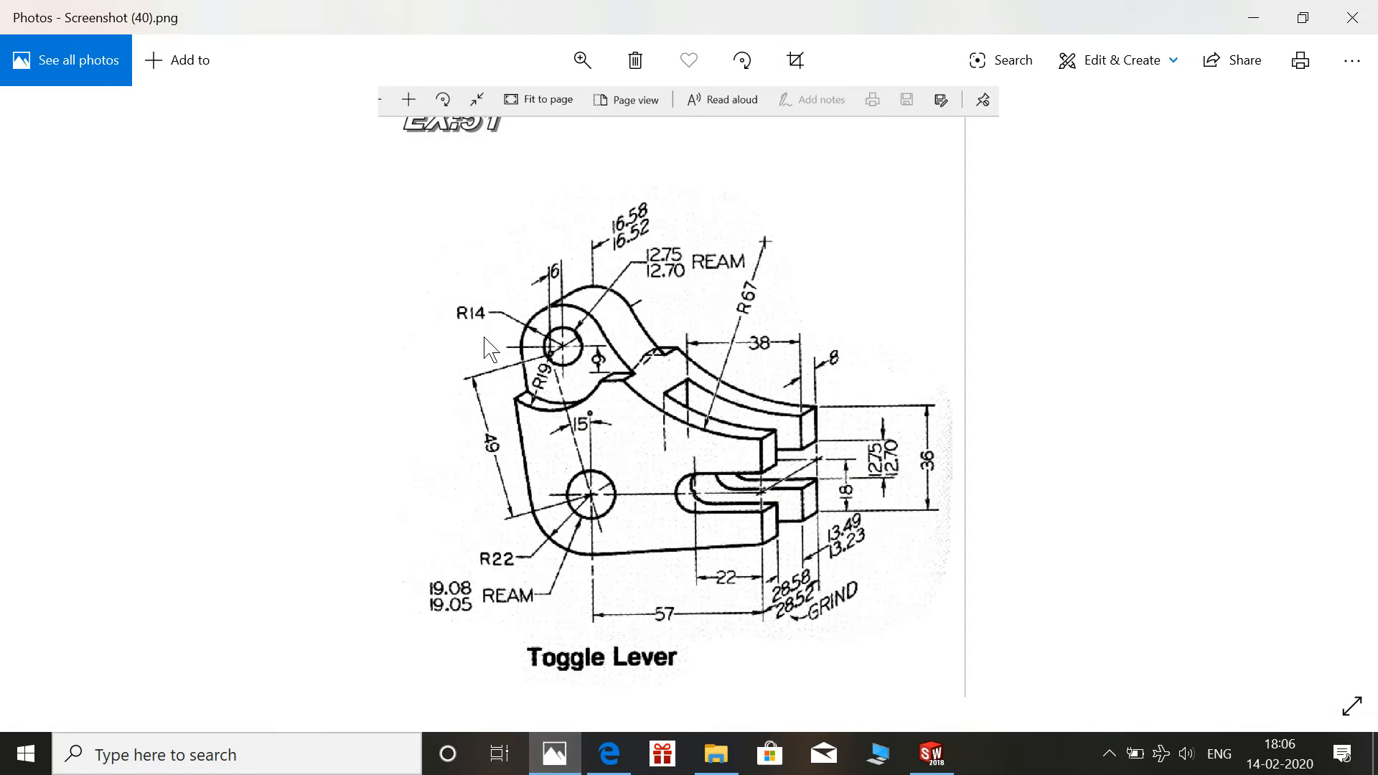
{"action": "left_click", "coordinate": [566, 755]}
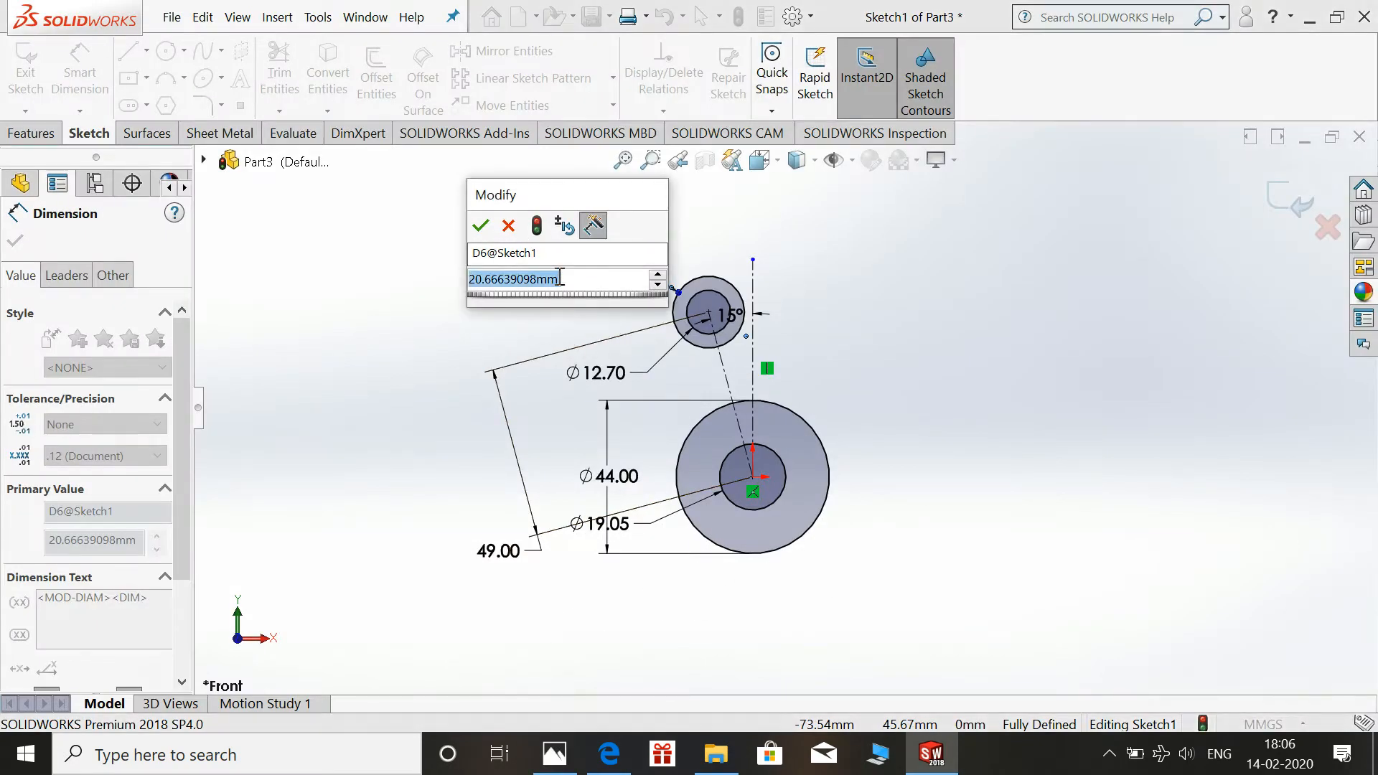
{"action": "type", "text": "14+14"}
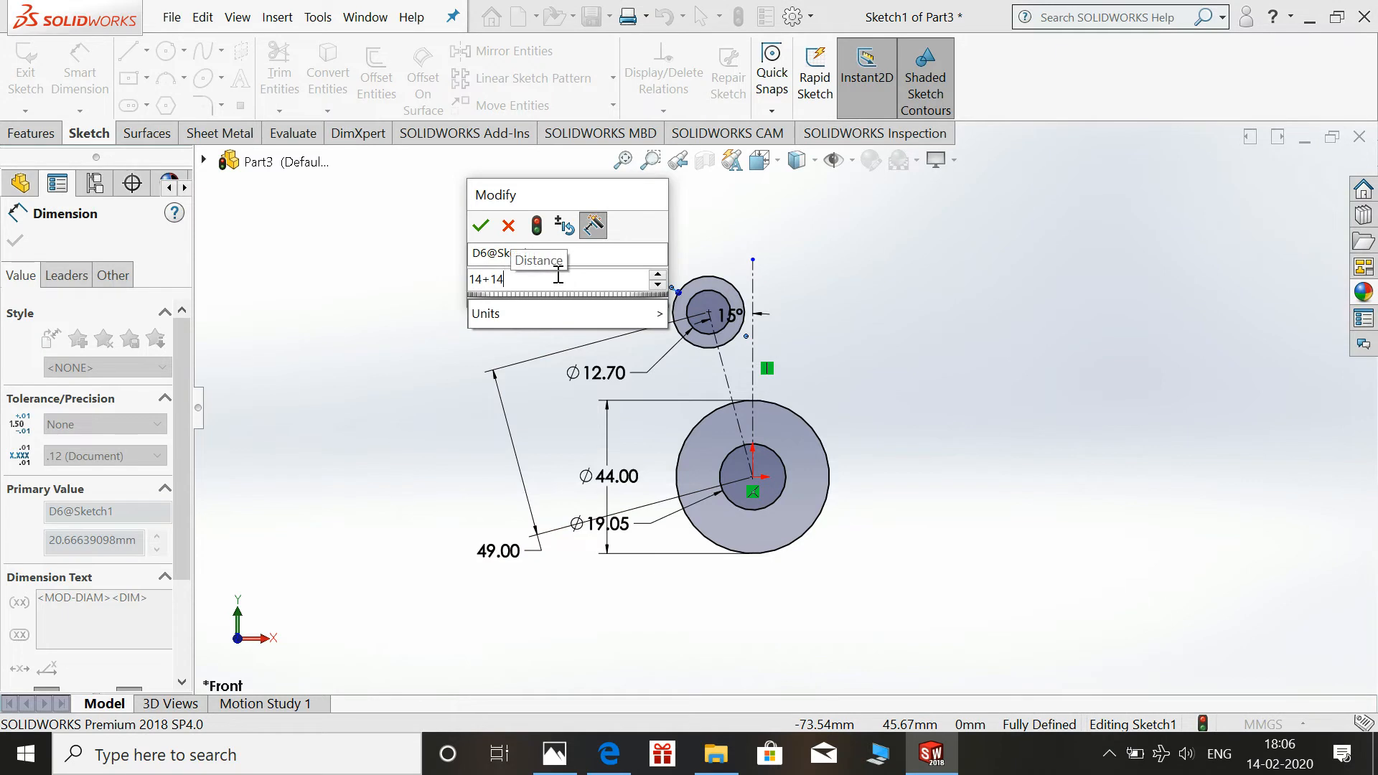
{"action": "key", "text": "Return"}
{"action": "key", "text": "Escape"}
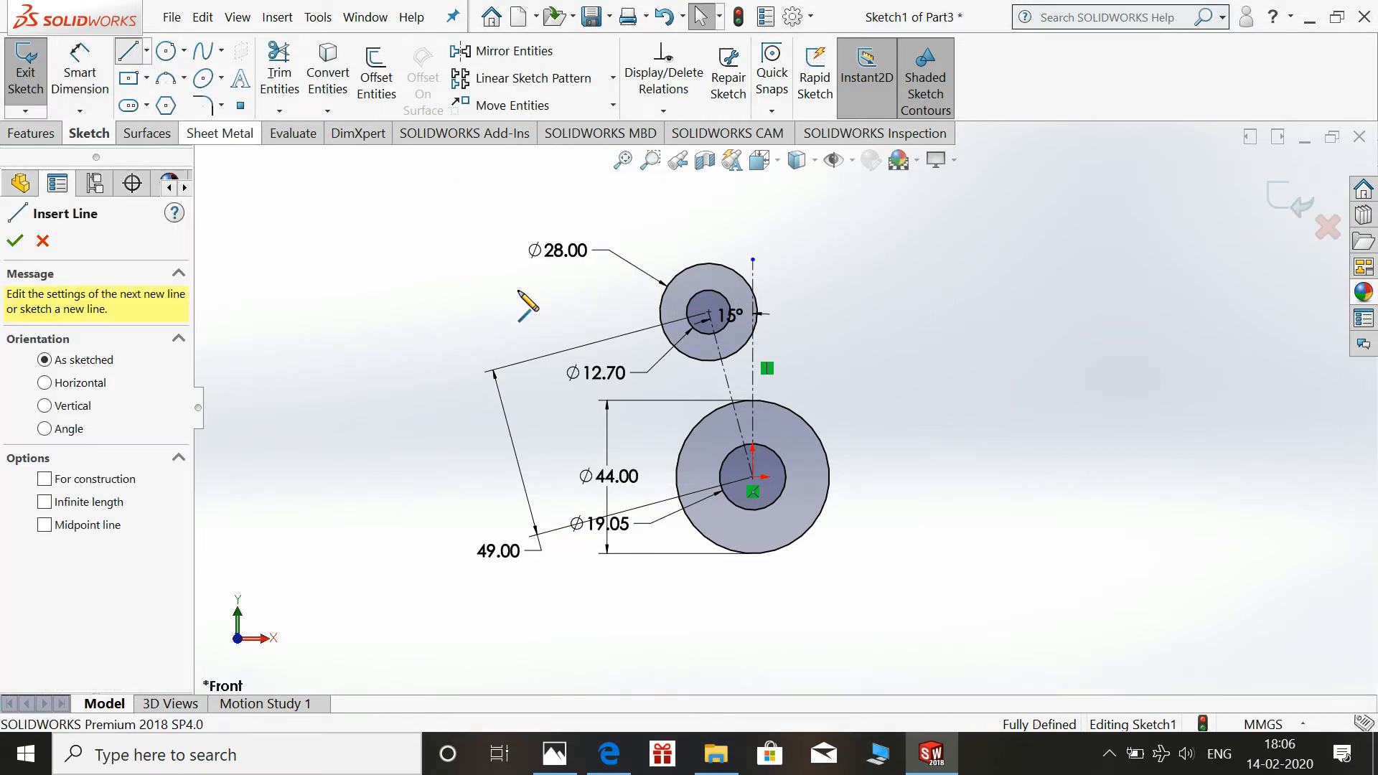
- Draw a line tangent to the two outer circles, joining the left sides of the lower and upper bosses
{"action": "left_click", "coordinate": [676, 476]}
{"action": "left_click", "coordinate": [662, 319]}
{"action": "key", "text": "Escape"}
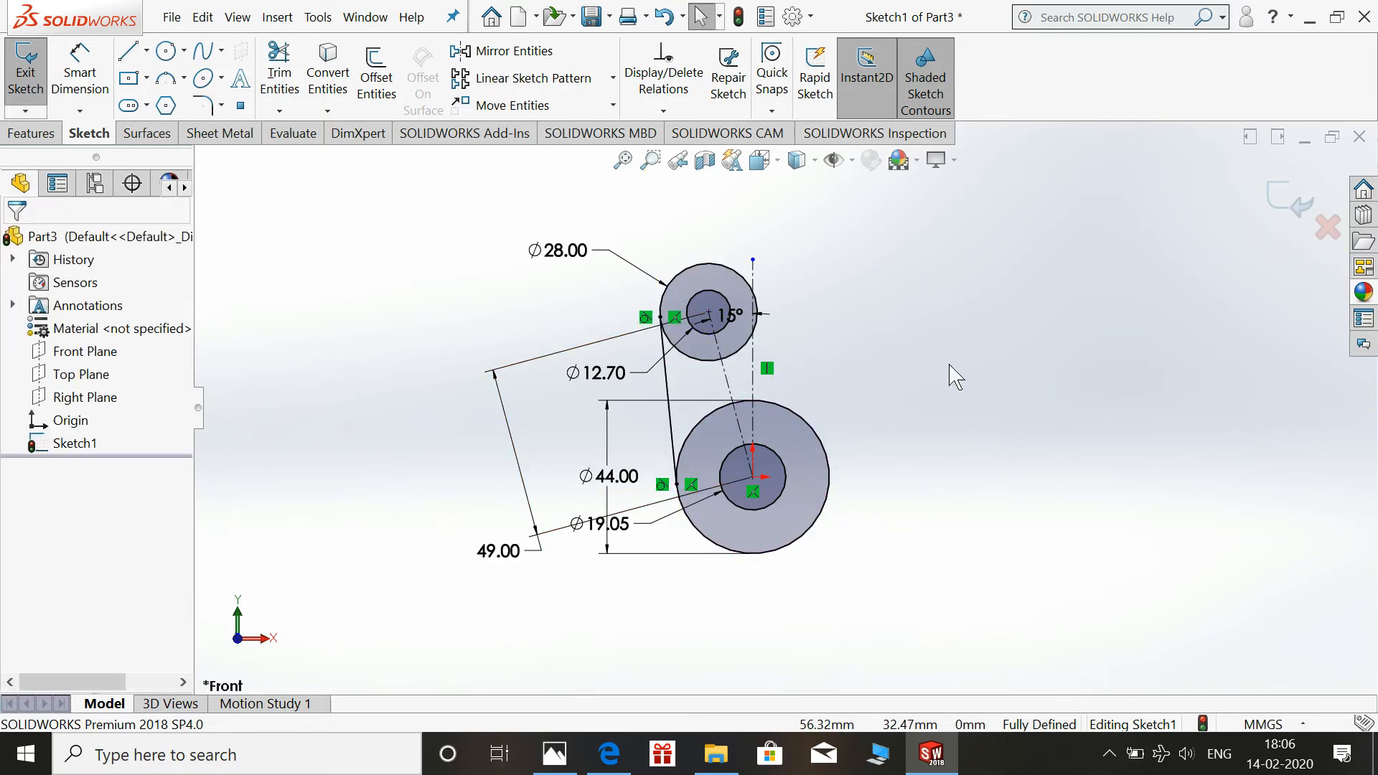
- Draw a horizontal centerline about 69 mm long from the origin towards the right
{"action": "left_click", "coordinate": [147, 53]}
{"action": "left_click", "coordinate": [178, 101]}
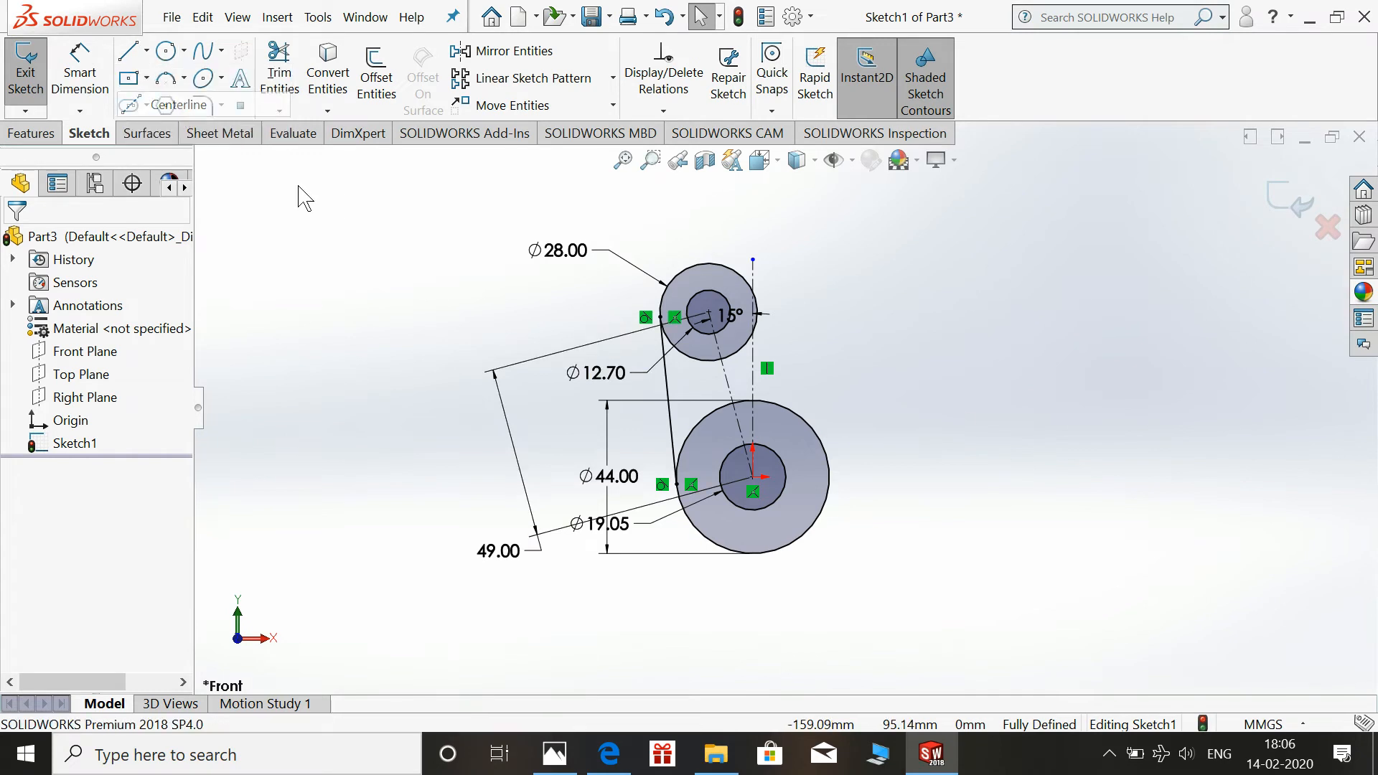
{"action": "left_click", "coordinate": [753, 477]}
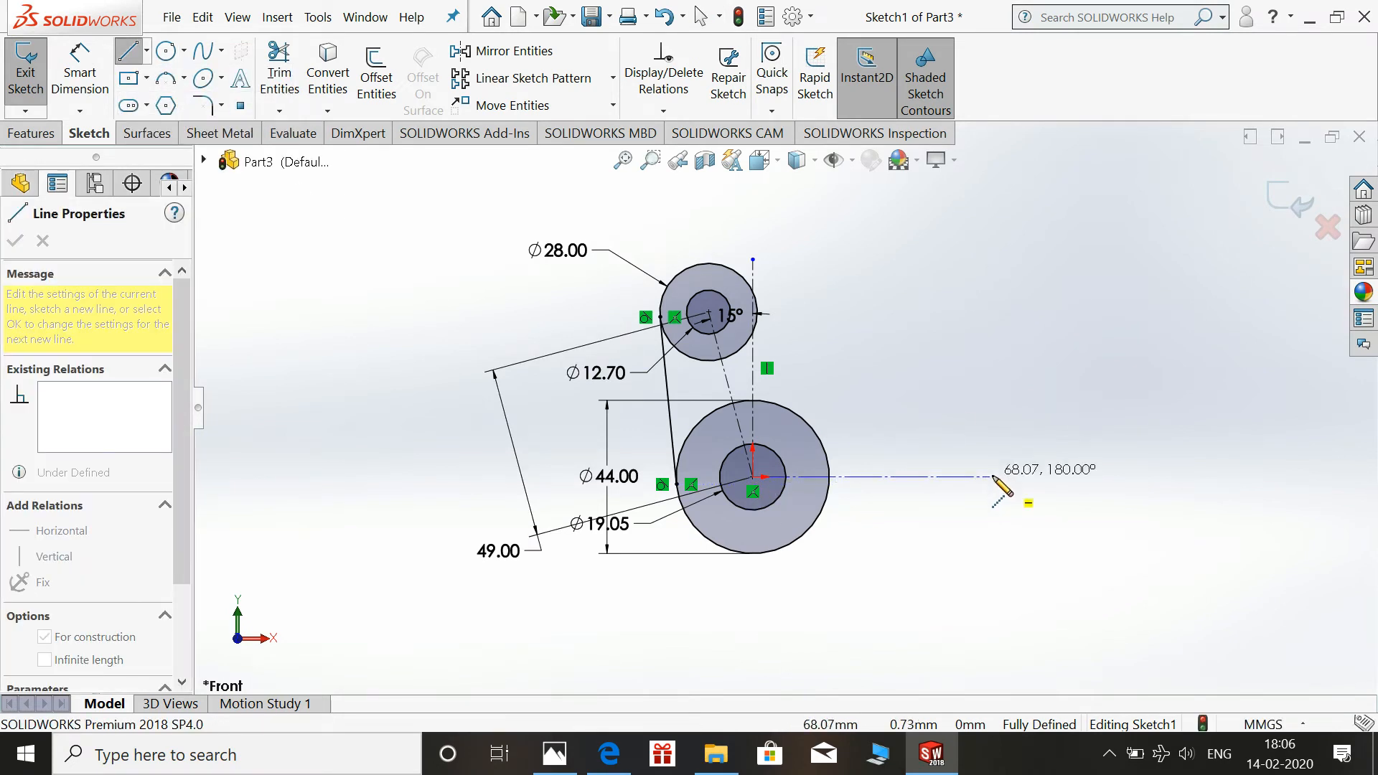
{"action": "double_click", "coordinate": [994, 476]}
{"action": "key", "text": "Escape"}
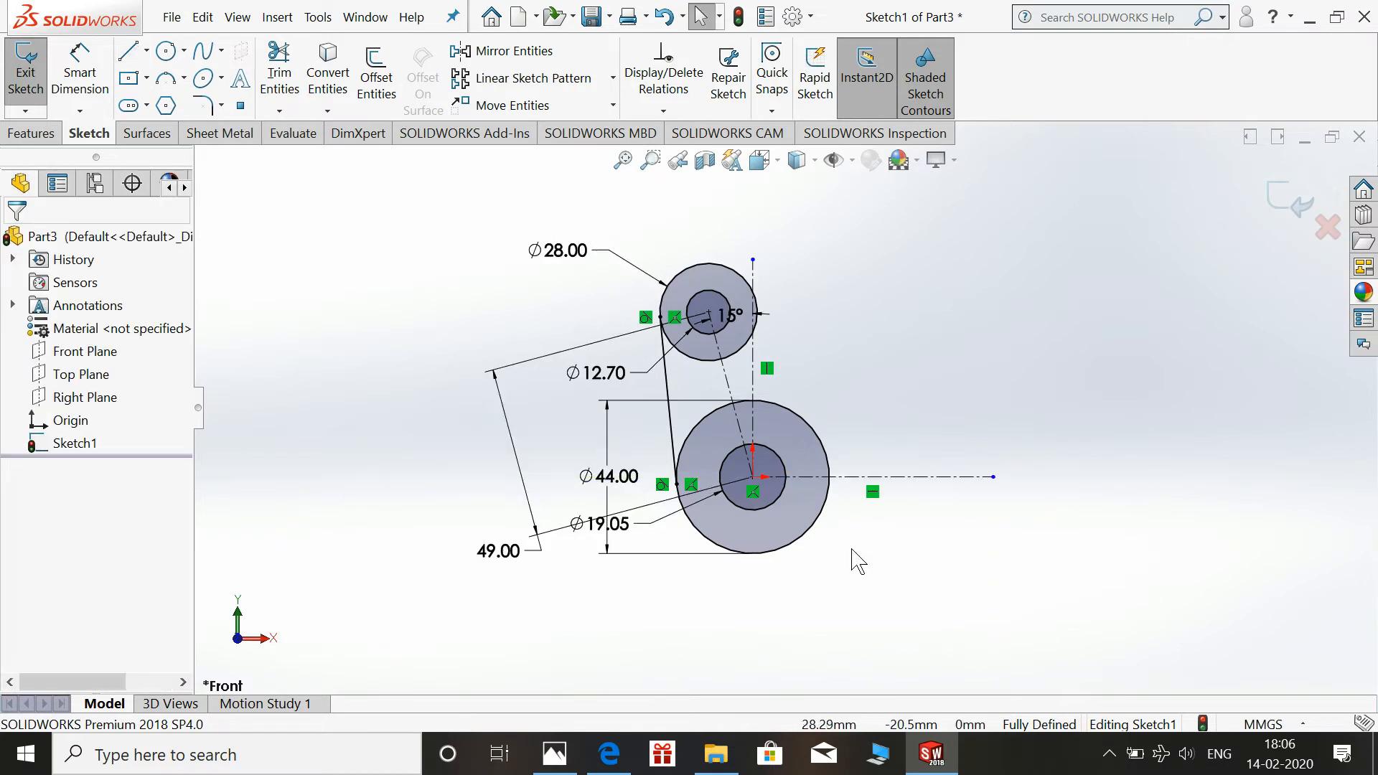
- Check the horizontal length in the Photos drawing and dimension the horizontal centerline at 57 mm
{"action": "left_click", "coordinate": [556, 753]}
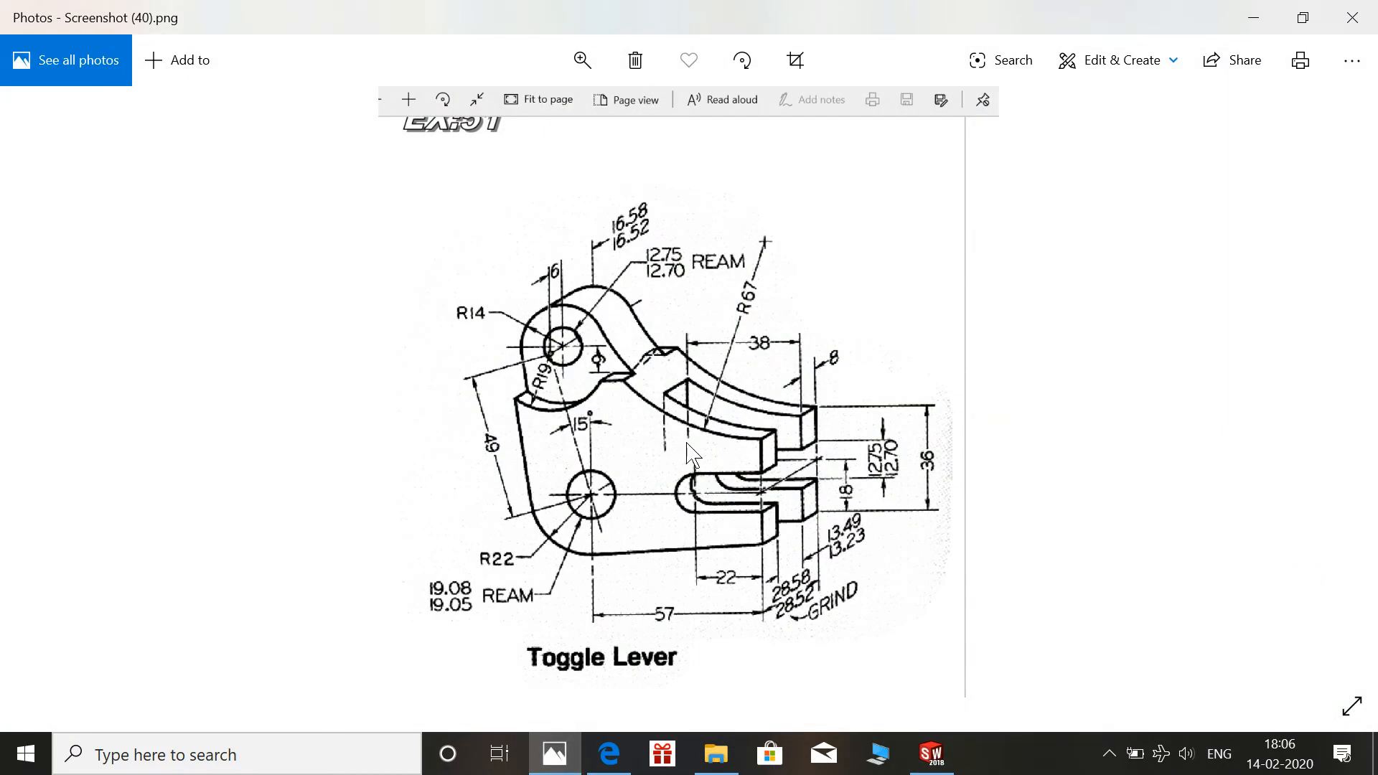
{"action": "left_click", "coordinate": [561, 758]}
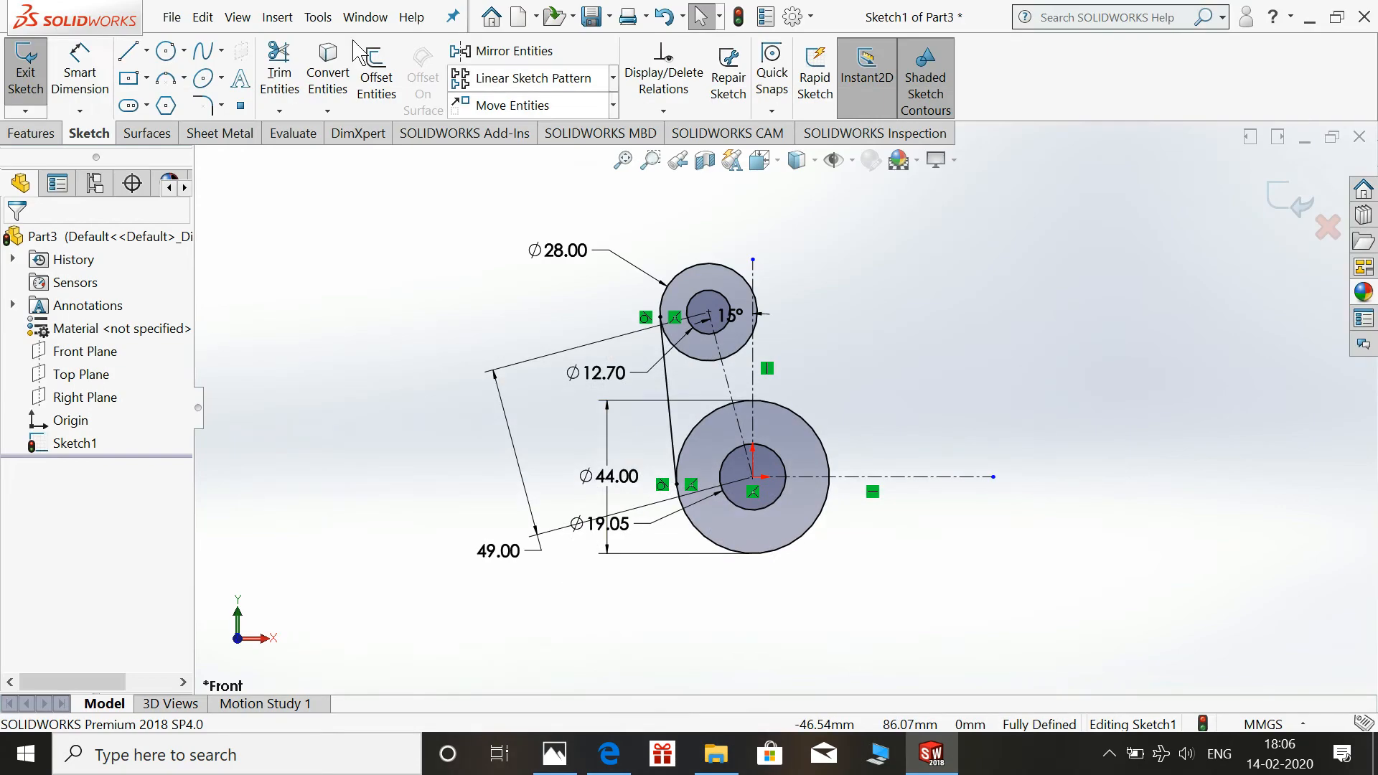
{"action": "left_click", "coordinate": [95, 80]}
{"action": "left_click", "coordinate": [915, 488]}
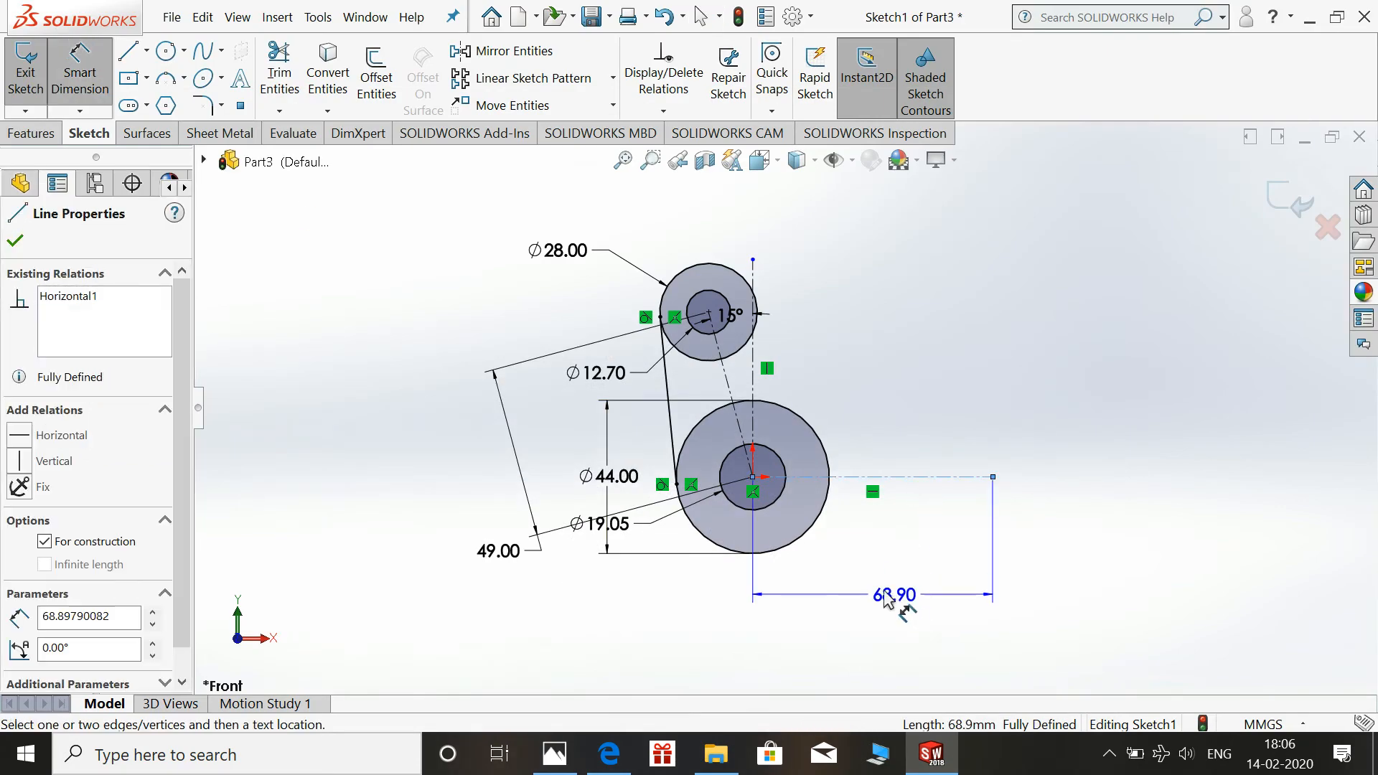
{"action": "left_click", "coordinate": [887, 601]}
{"action": "type", "text": "57"}
{"action": "key", "text": "Return"}
{"action": "key", "text": "Escape"}
- Draw a circle about 10 mm in diameter centred on the horizontal centerline, about 18 mm from its right end
{"action": "left_click", "coordinate": [166, 51]}
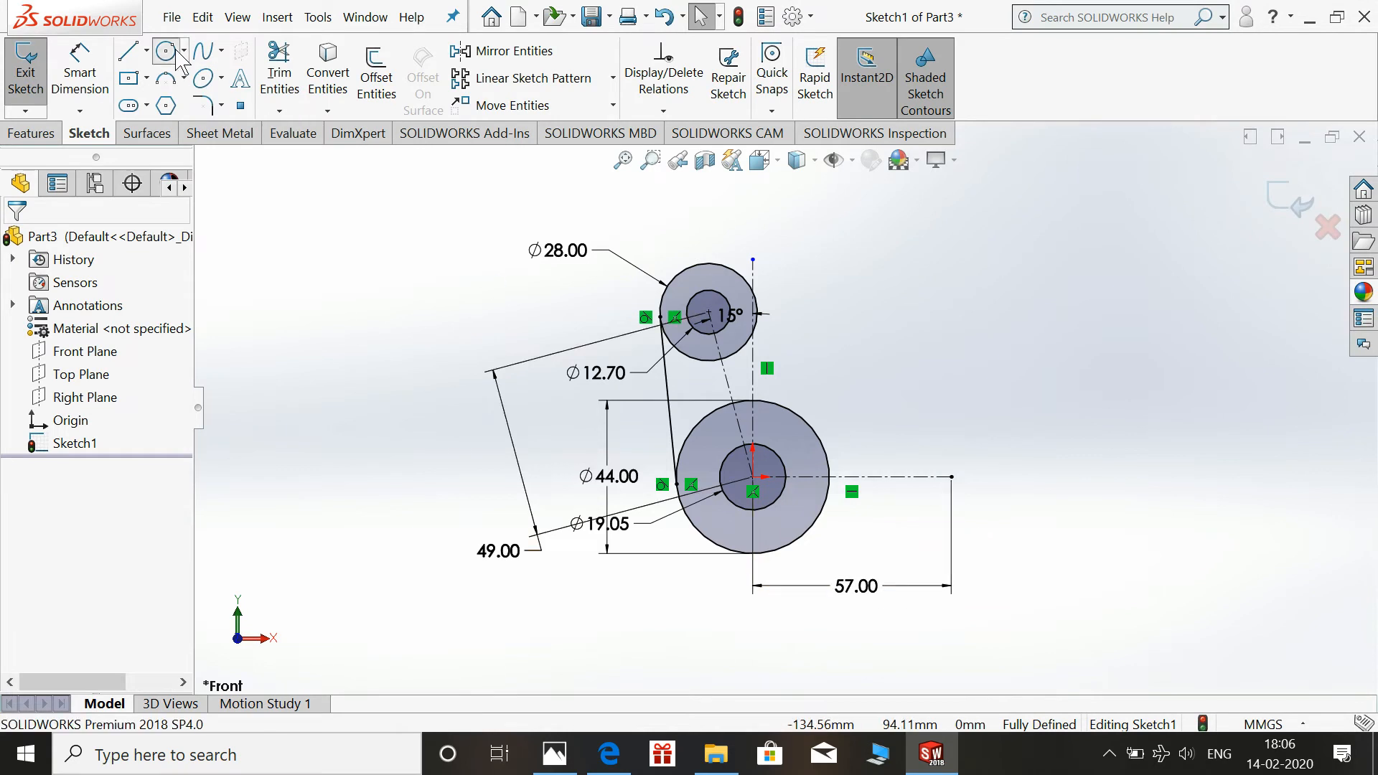
{"action": "left_click", "coordinate": [889, 476]}
{"action": "left_click", "coordinate": [901, 491]}
{"action": "key", "text": "Escape"}
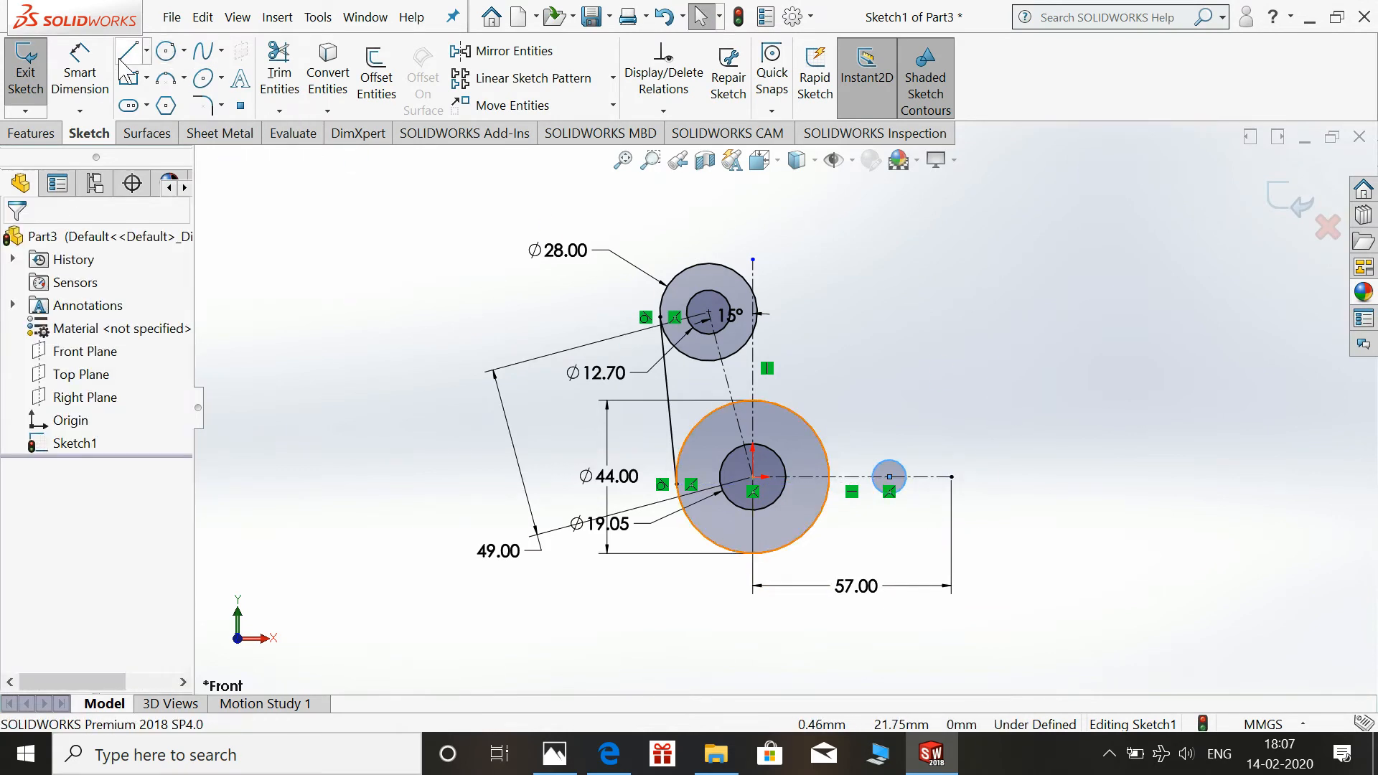
- Dimension the distance between the small circle's centre and the horizontal centerline's right end at 22 mm
{"action": "left_click", "coordinate": [81, 60]}
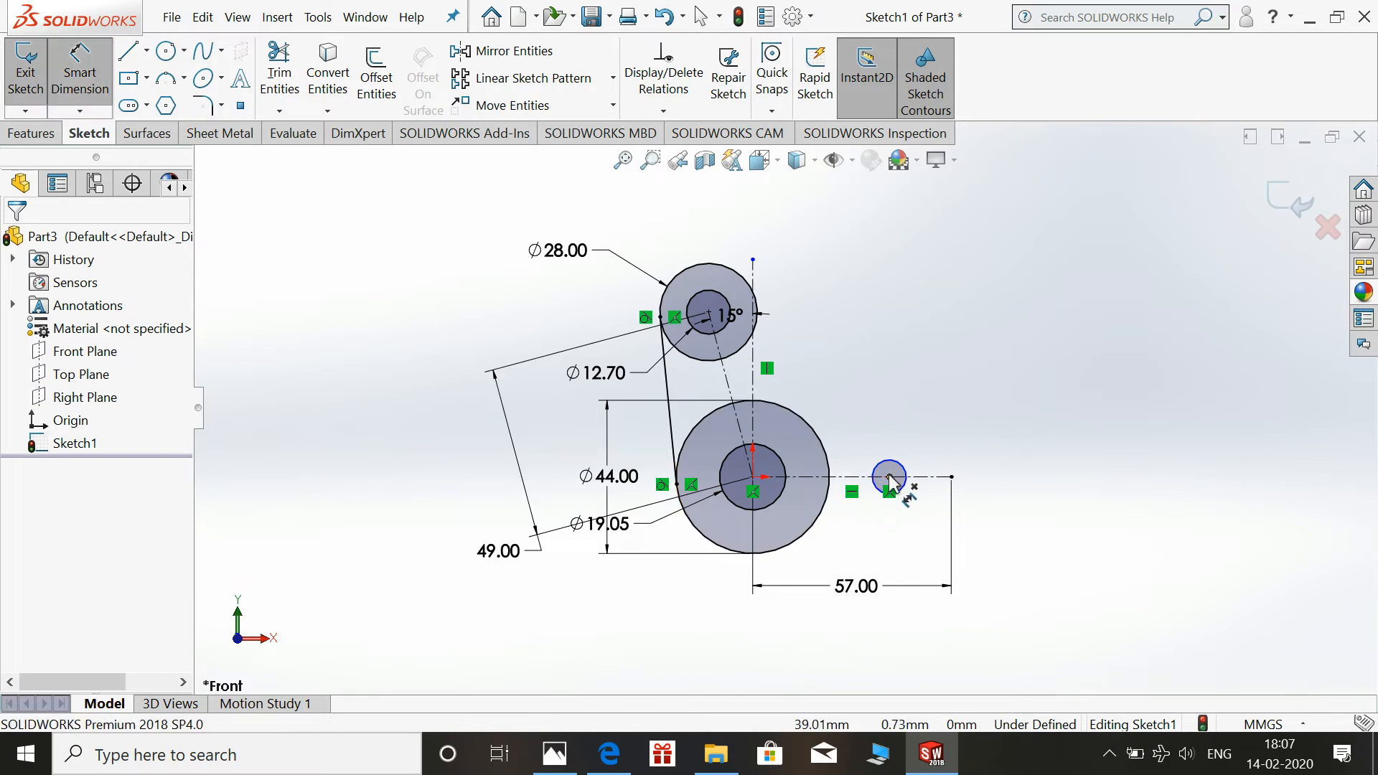
{"action": "left_click", "coordinate": [952, 476]}
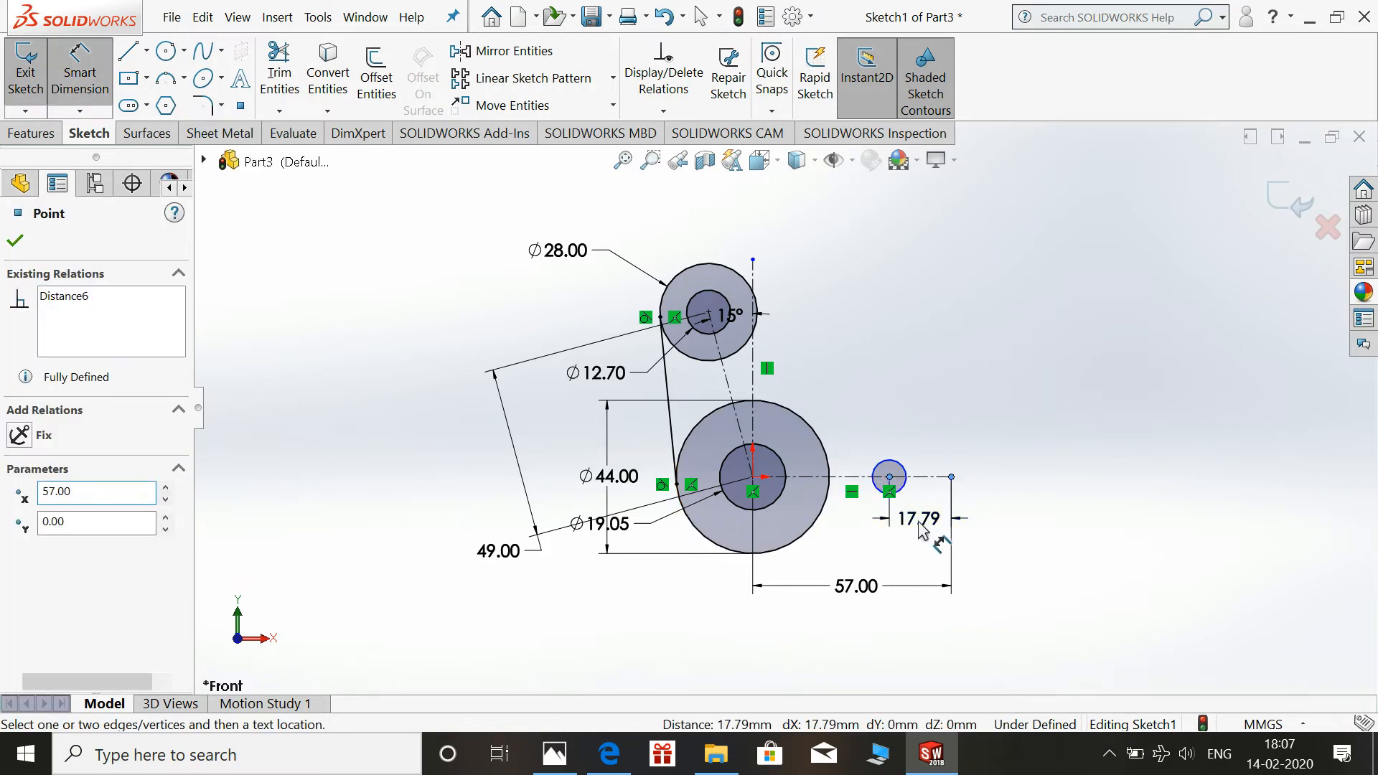
{"action": "left_click", "coordinate": [922, 522]}
{"action": "type", "text": "22"}
{"action": "key", "text": "Return"}
{"action": "key", "text": "Escape"}
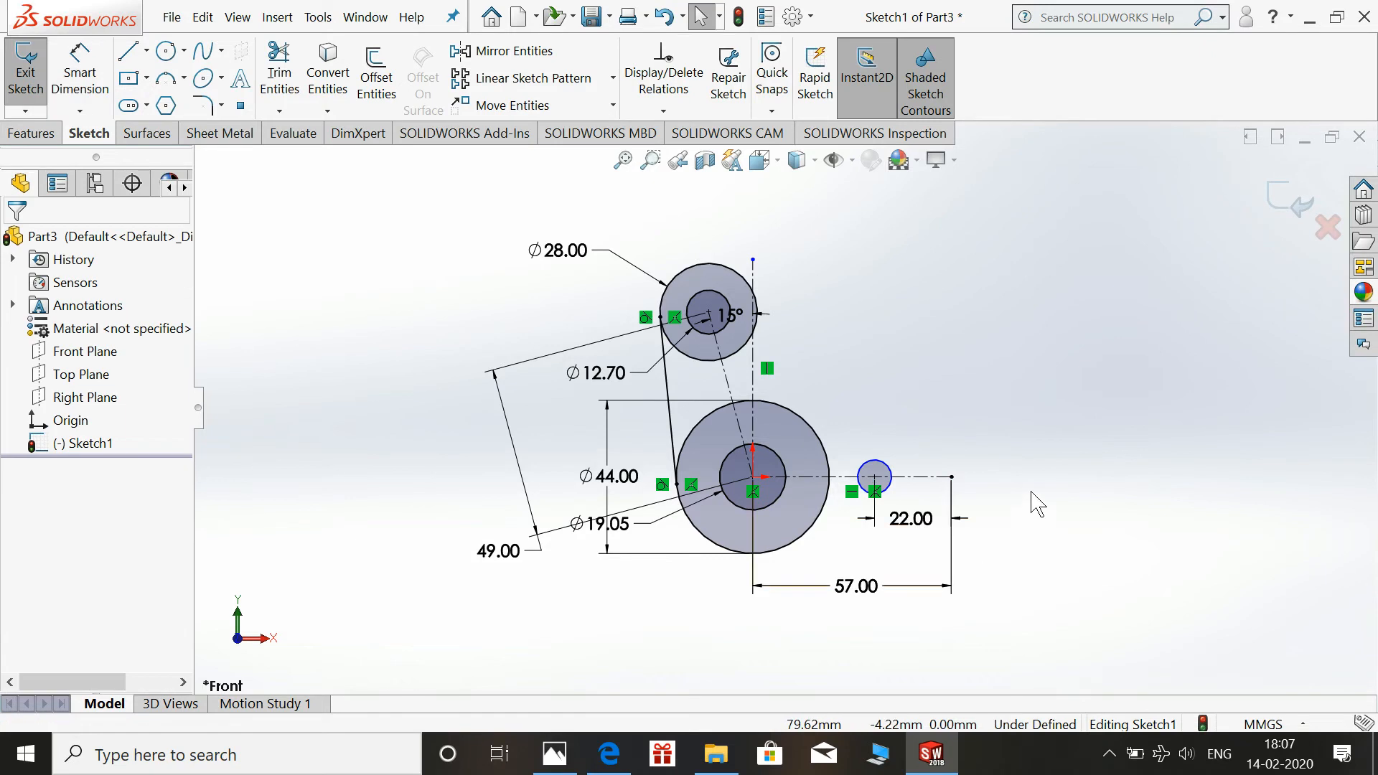
- Draw two horizontal lines from the small circle's top and bottom points, ending in line with the horizontal centerline's right end
{"action": "left_click", "coordinate": [128, 56]}
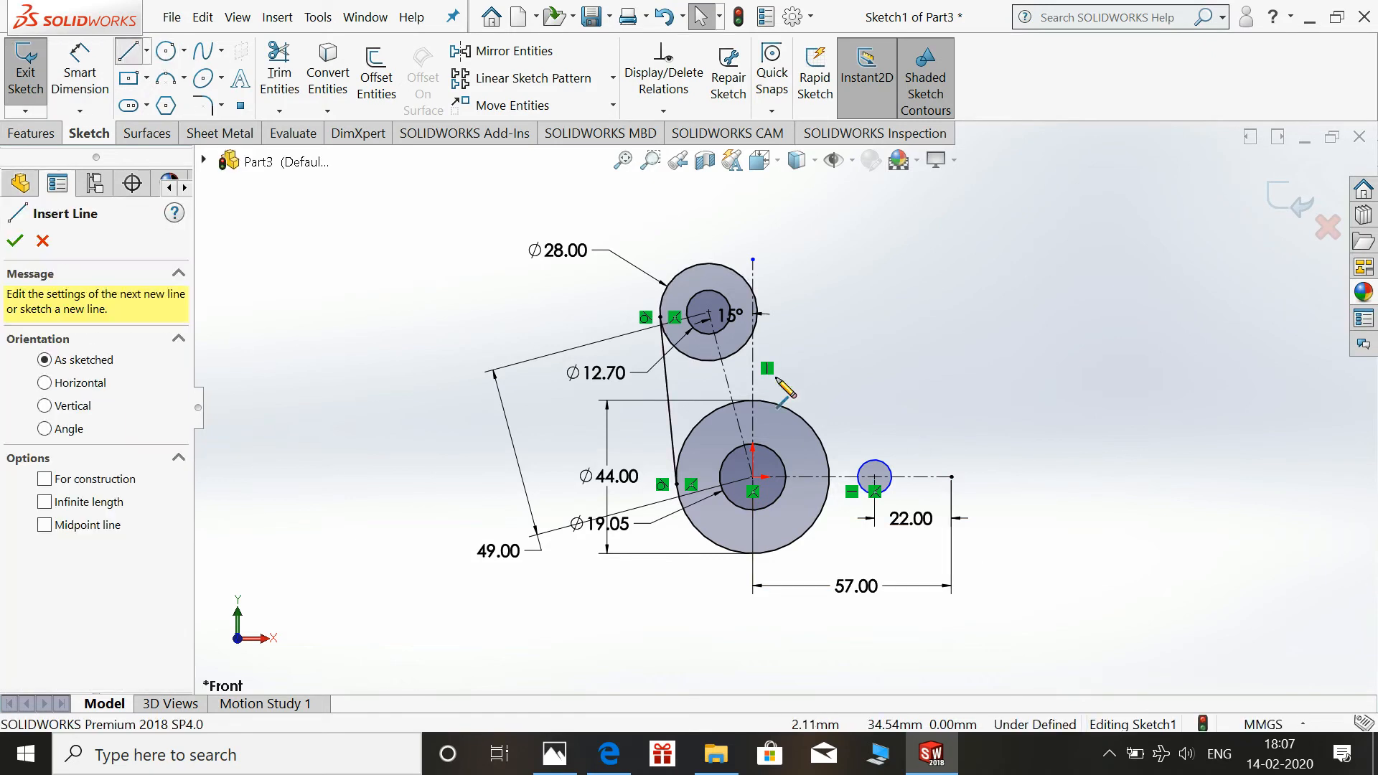
{"action": "left_click", "coordinate": [874, 460]}
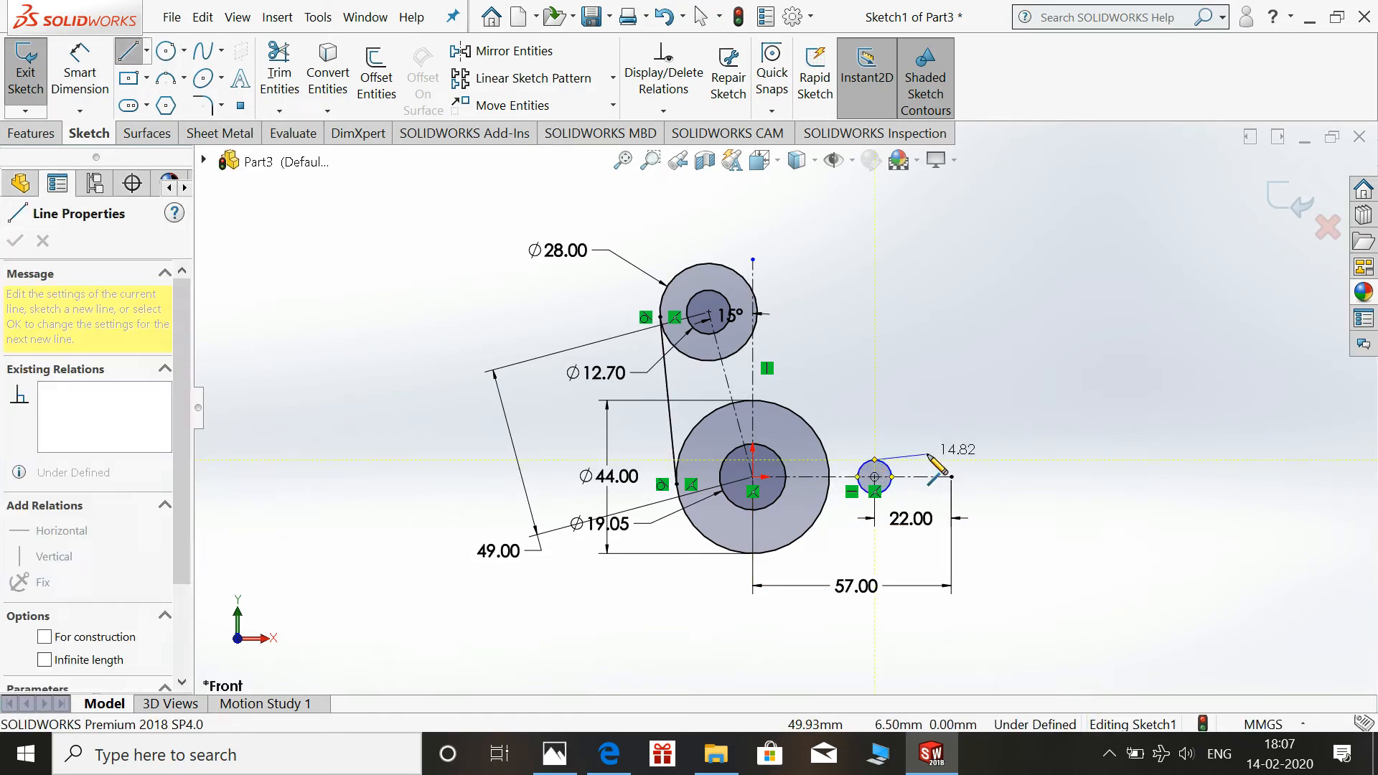
{"action": "left_click", "coordinate": [953, 460]}
{"action": "key", "text": "Escape"}
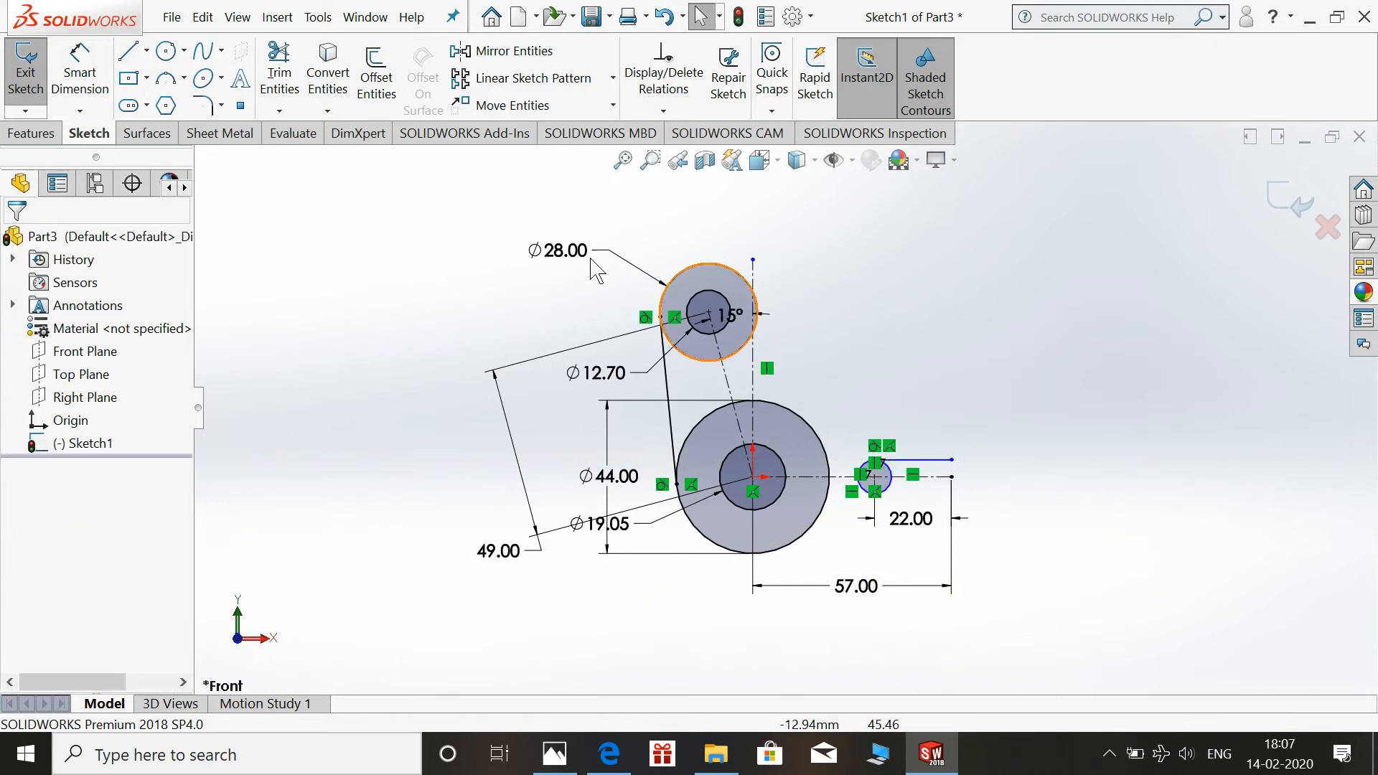
{"action": "left_click", "coordinate": [126, 53]}
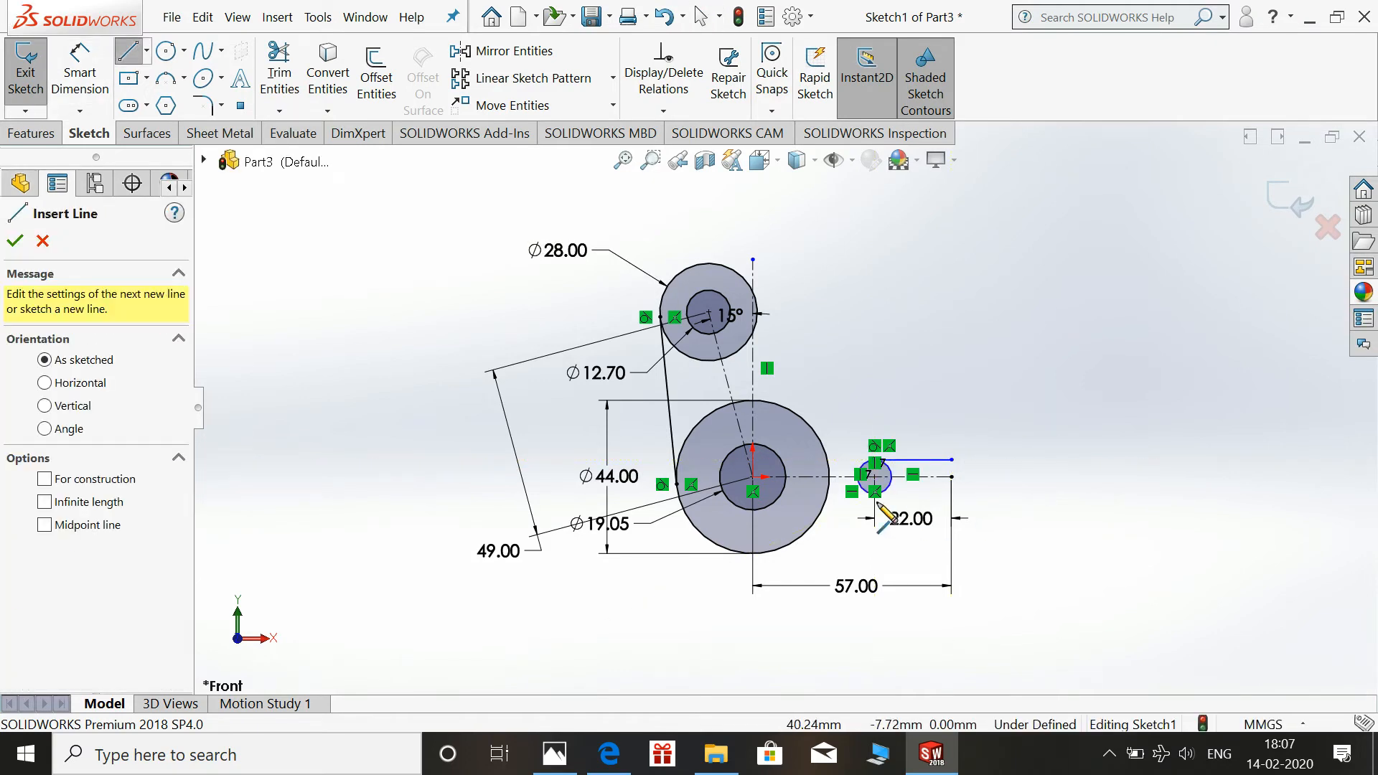
{"action": "scroll", "coordinate": [906, 517], "scroll_direction": "down", "scroll_amount": 5}
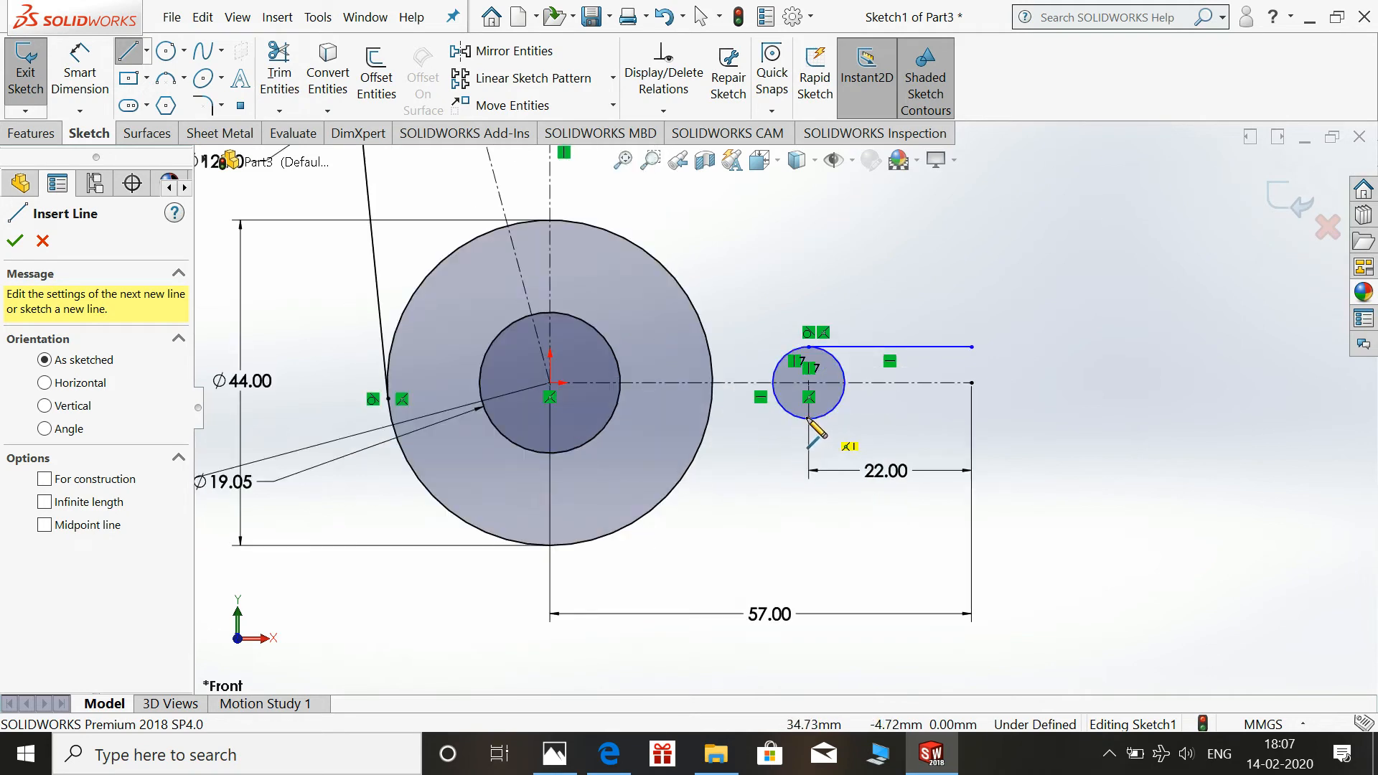
{"action": "left_click", "coordinate": [809, 419]}
{"action": "left_click", "coordinate": [972, 419]}
{"action": "key", "text": "Escape"}
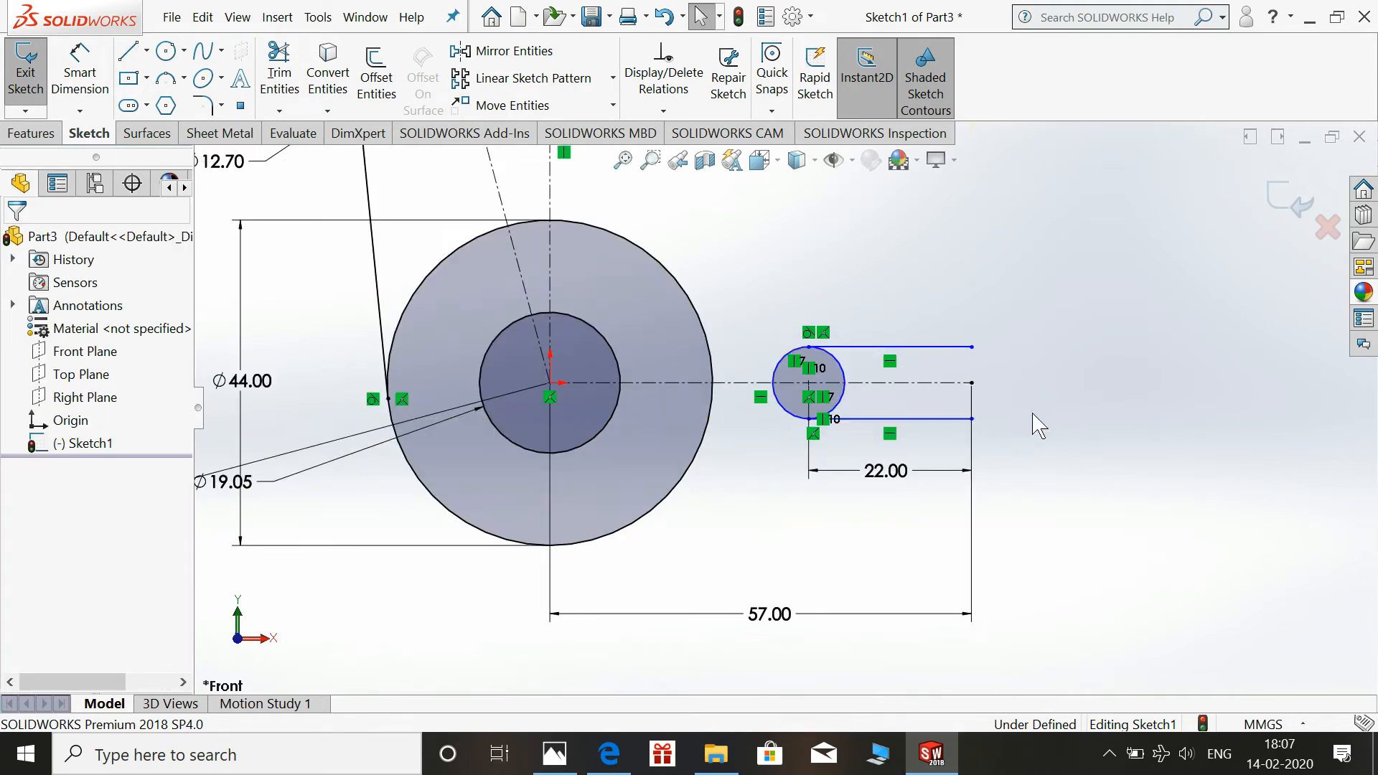
- Check the slot width in the Photos drawing and dimension the small circle's diameter as 12.7 mm
{"action": "left_click", "coordinate": [555, 754]}
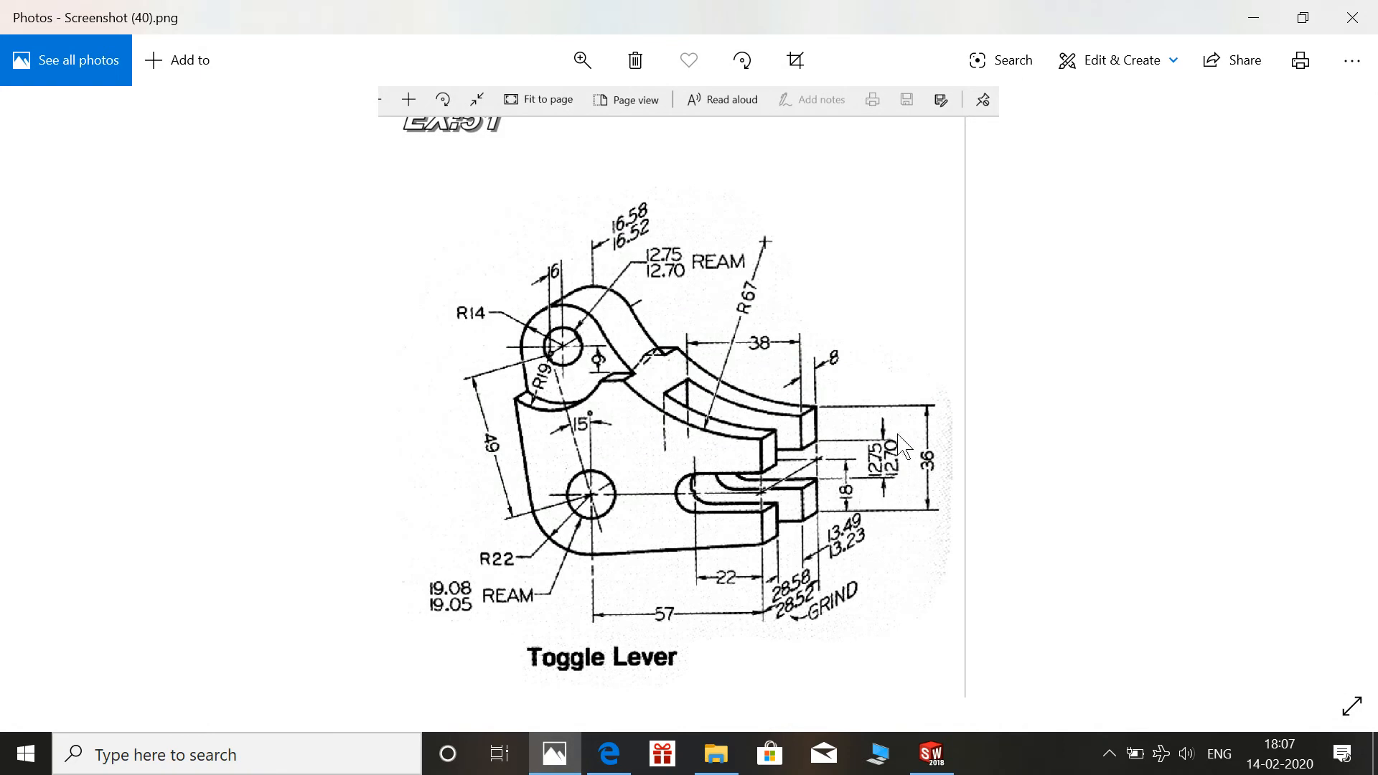
{"action": "left_click", "coordinate": [567, 750]}
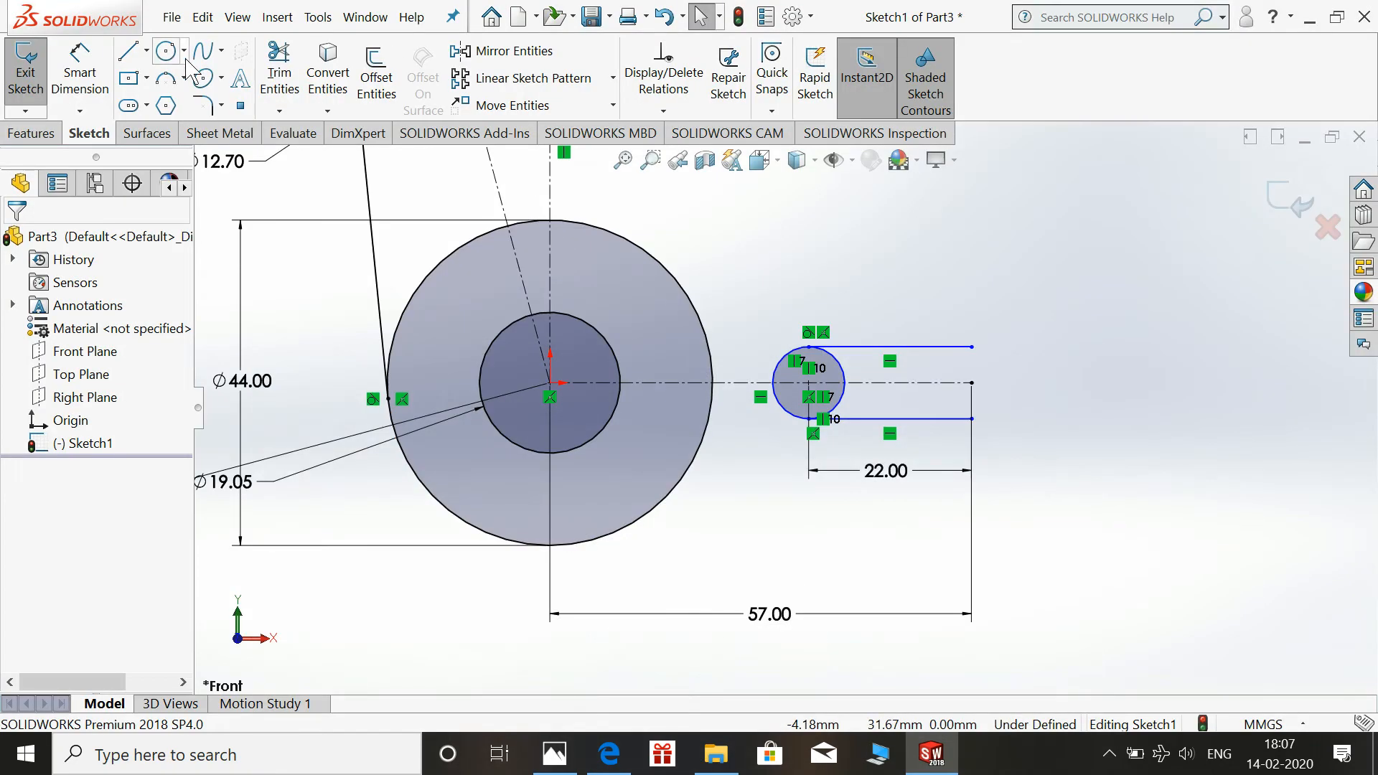
{"action": "left_click", "coordinate": [79, 68]}
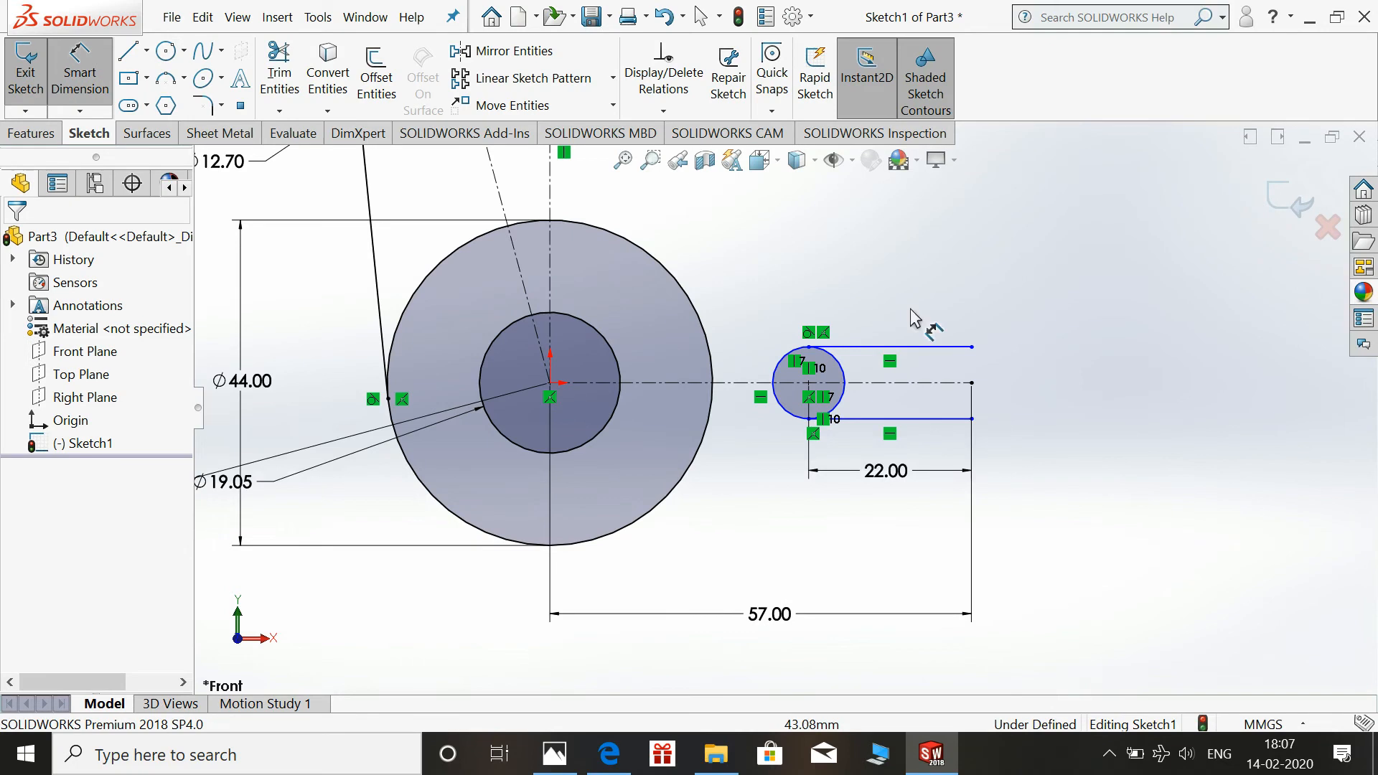
{"action": "left_click", "coordinate": [793, 425]}
{"action": "left_click", "coordinate": [754, 488]}
{"action": "type", "text": "12"}
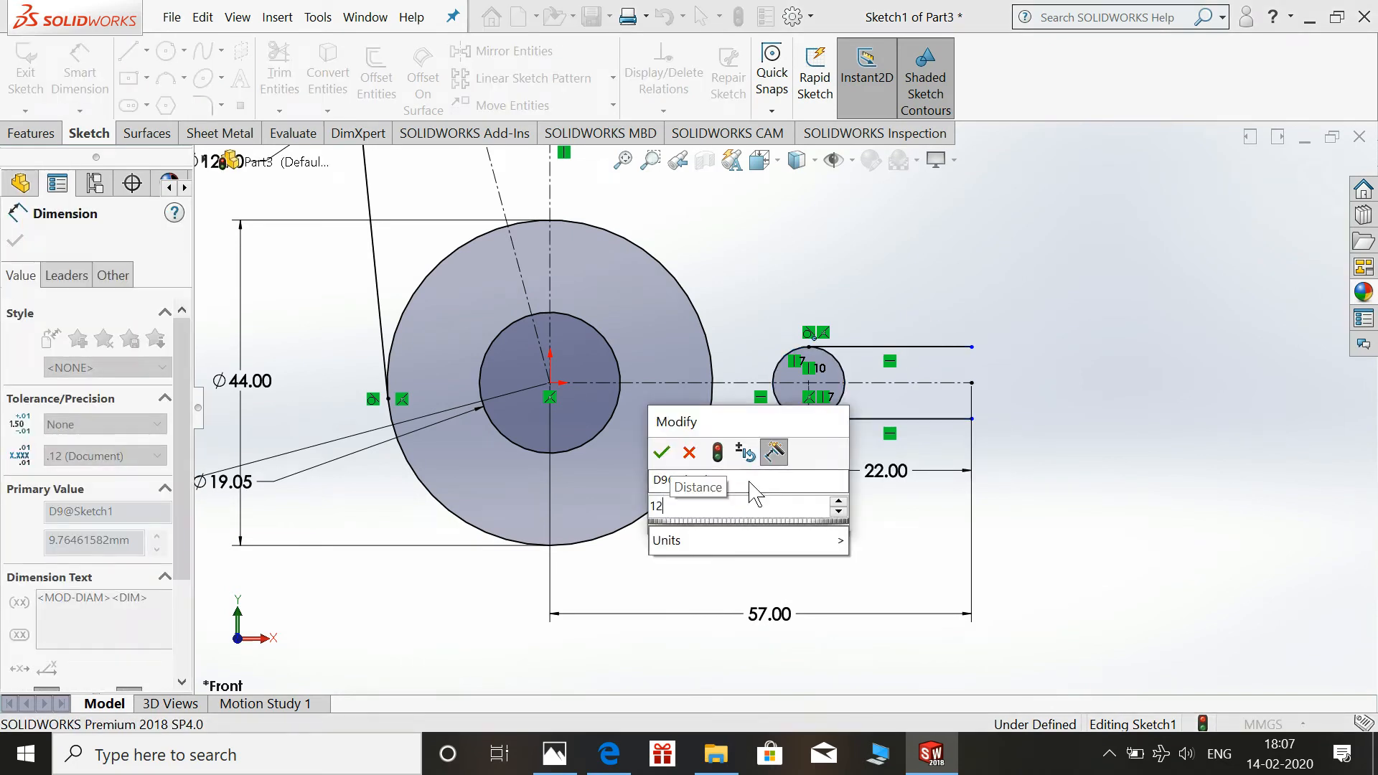
{"action": "type", "text": ".7"}
{"action": "key", "text": "Return"}
{"action": "key", "text": "Escape"}
- Draw a vertical line down from the lower slot line's right end to about 16 mm below the horizontal centerline
{"action": "scroll", "coordinate": [1000, 524], "scroll_direction": "up", "scroll_amount": 2}
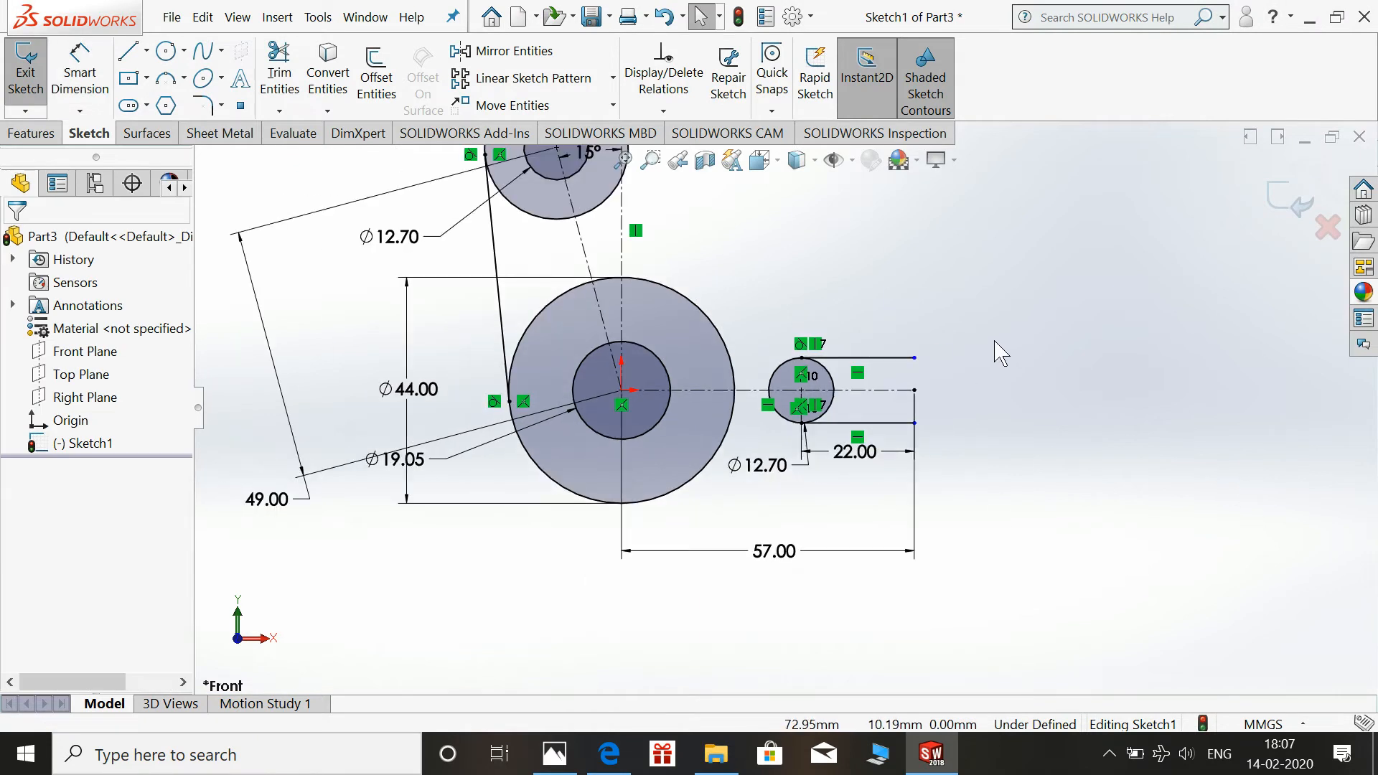
{"action": "scroll", "coordinate": [1002, 352], "scroll_direction": "up", "scroll_amount": 1}
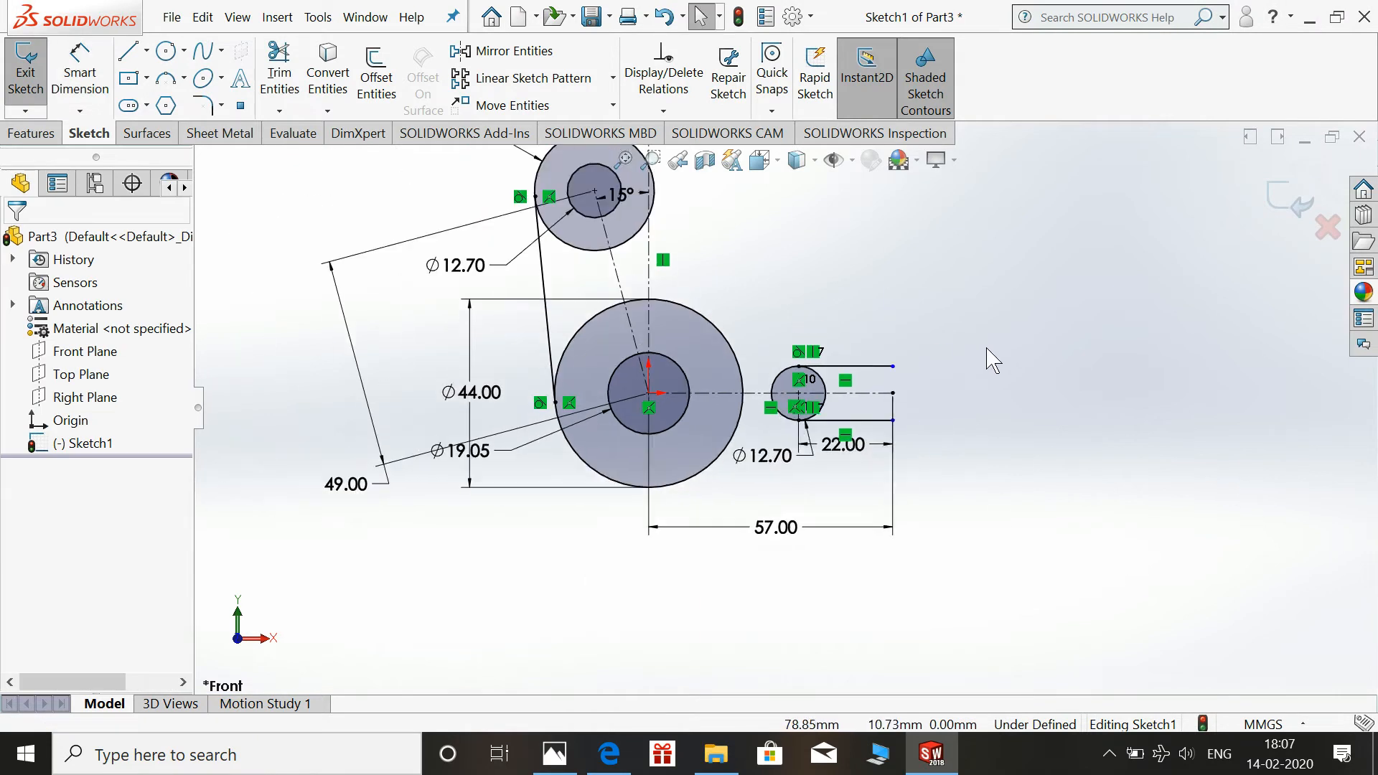
{"action": "left_click", "coordinate": [131, 52]}
{"action": "left_click", "coordinate": [893, 421]}
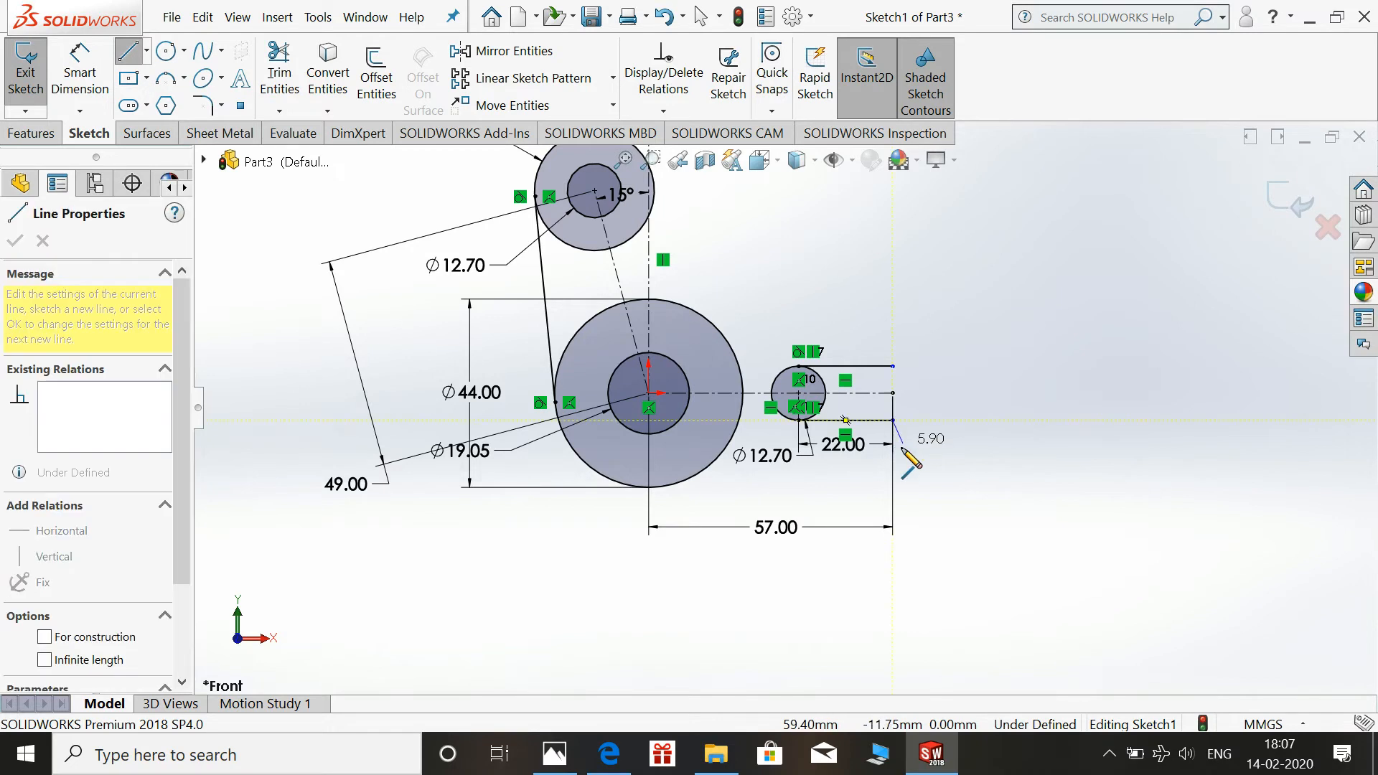
{"action": "left_click", "coordinate": [893, 462]}
{"action": "key", "text": "Escape"}
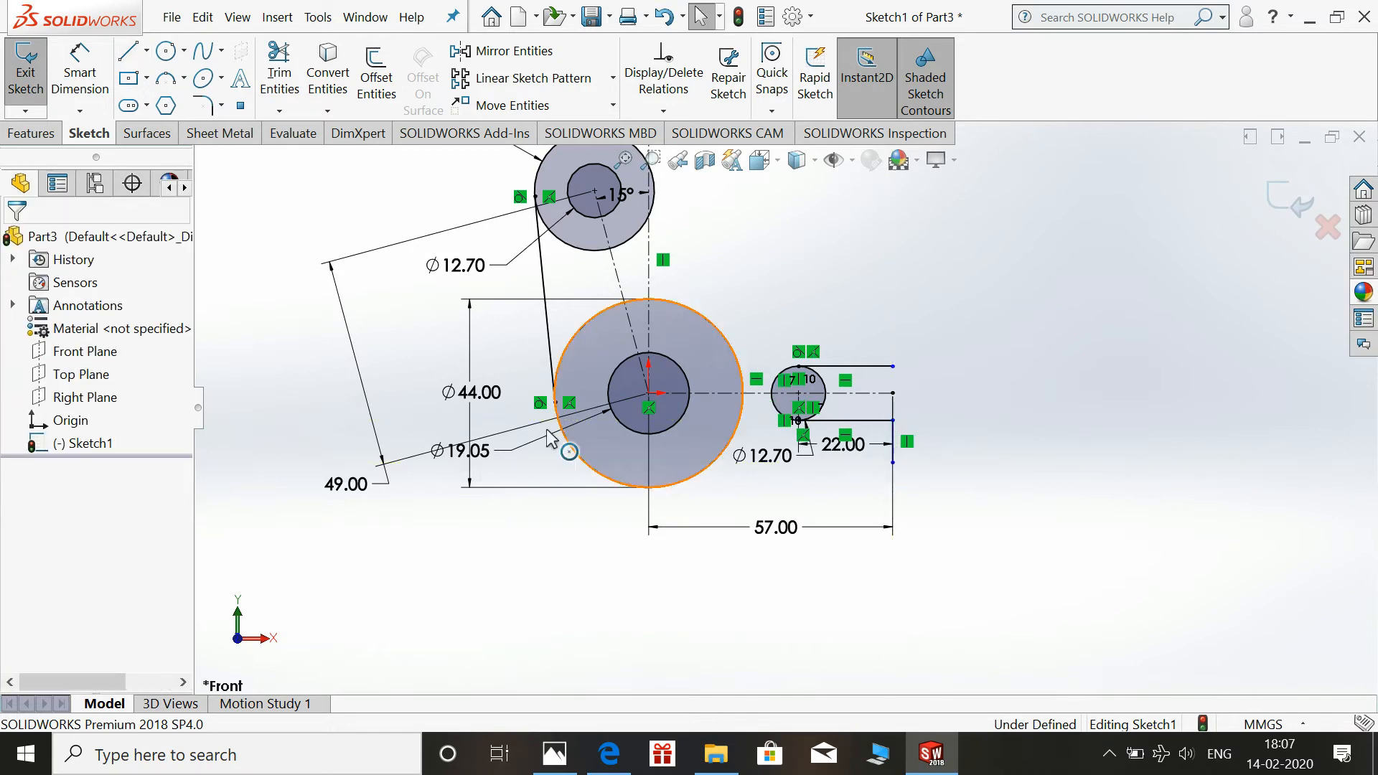
- Dimension the vertical distance from the horizontal centerline's right end to the vertical line's lower end at 18 mm
{"action": "left_click", "coordinate": [57, 97]}
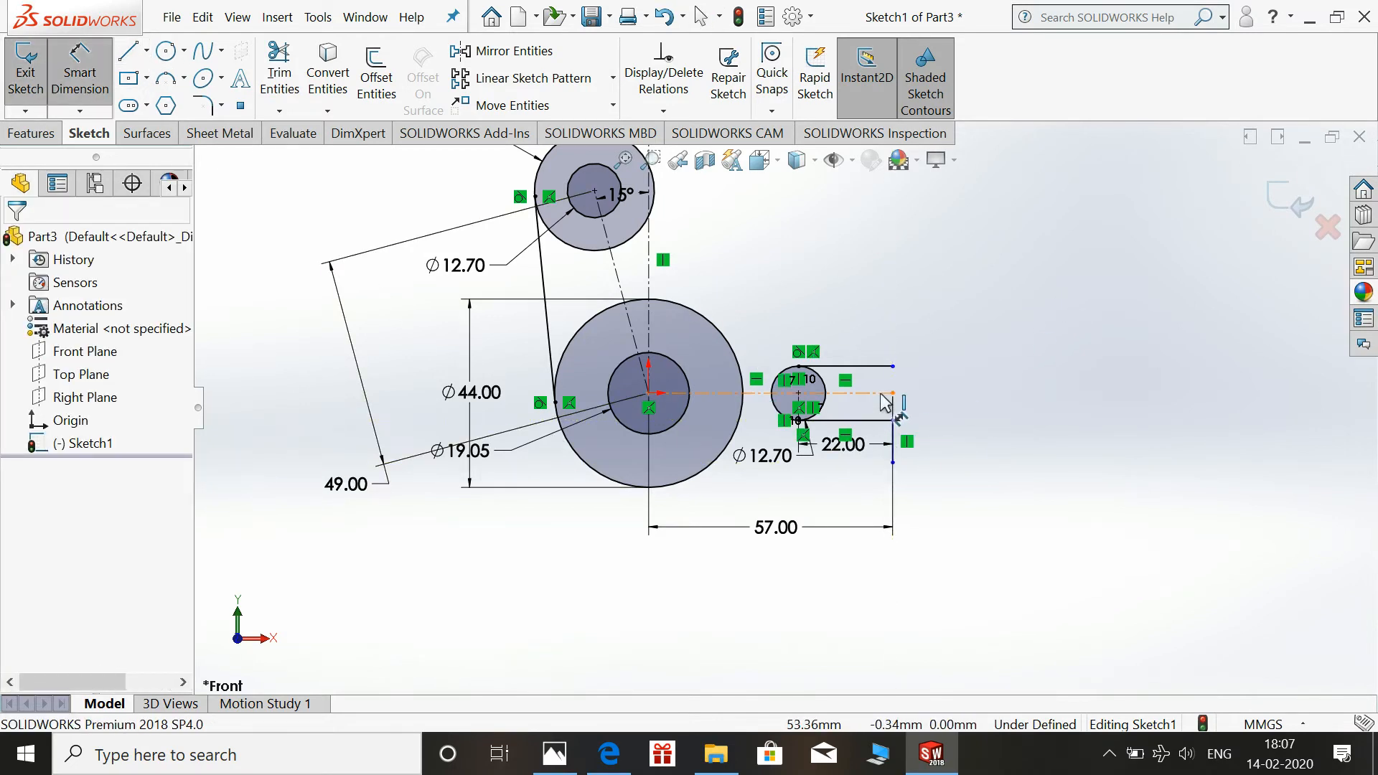
{"action": "left_click", "coordinate": [893, 462]}
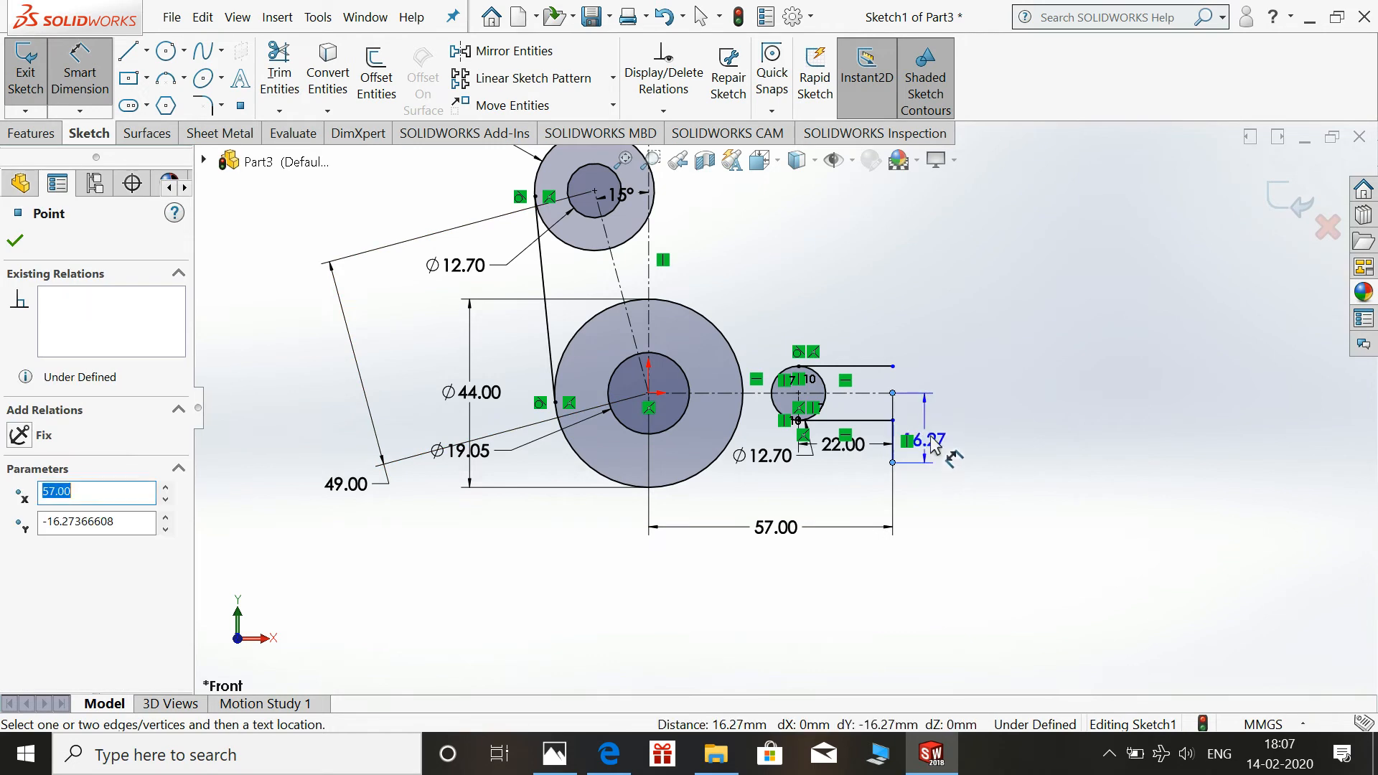
{"action": "left_click", "coordinate": [949, 435]}
{"action": "type", "text": "18"}
{"action": "key", "text": "Return"}
{"action": "key", "text": "Escape"}
- Add vertical relations between the horizontal centerline's right end and the right endpoints of the lower and upper slot lines
{"action": "scroll", "coordinate": [983, 423], "scroll_direction": "down", "scroll_amount": 2}
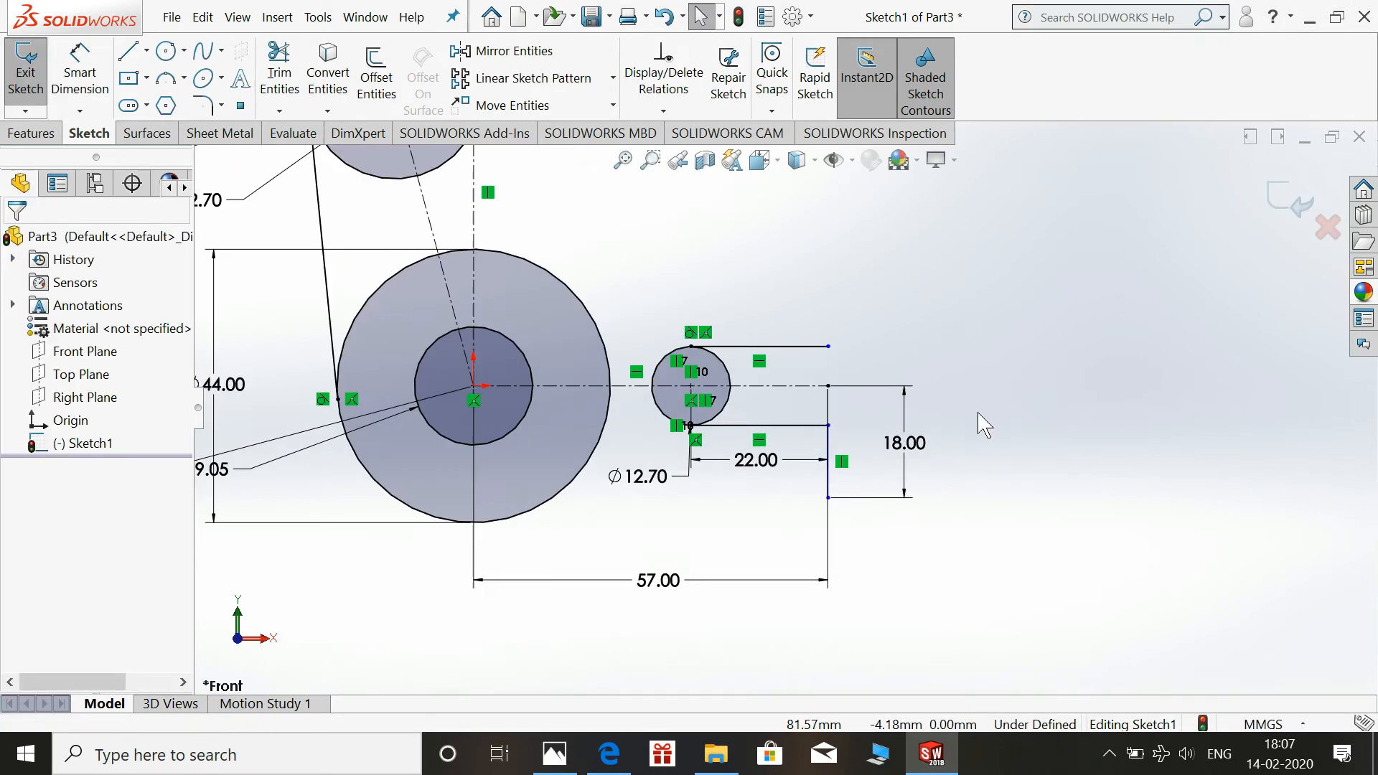
{"action": "left_click", "coordinate": [829, 387]}
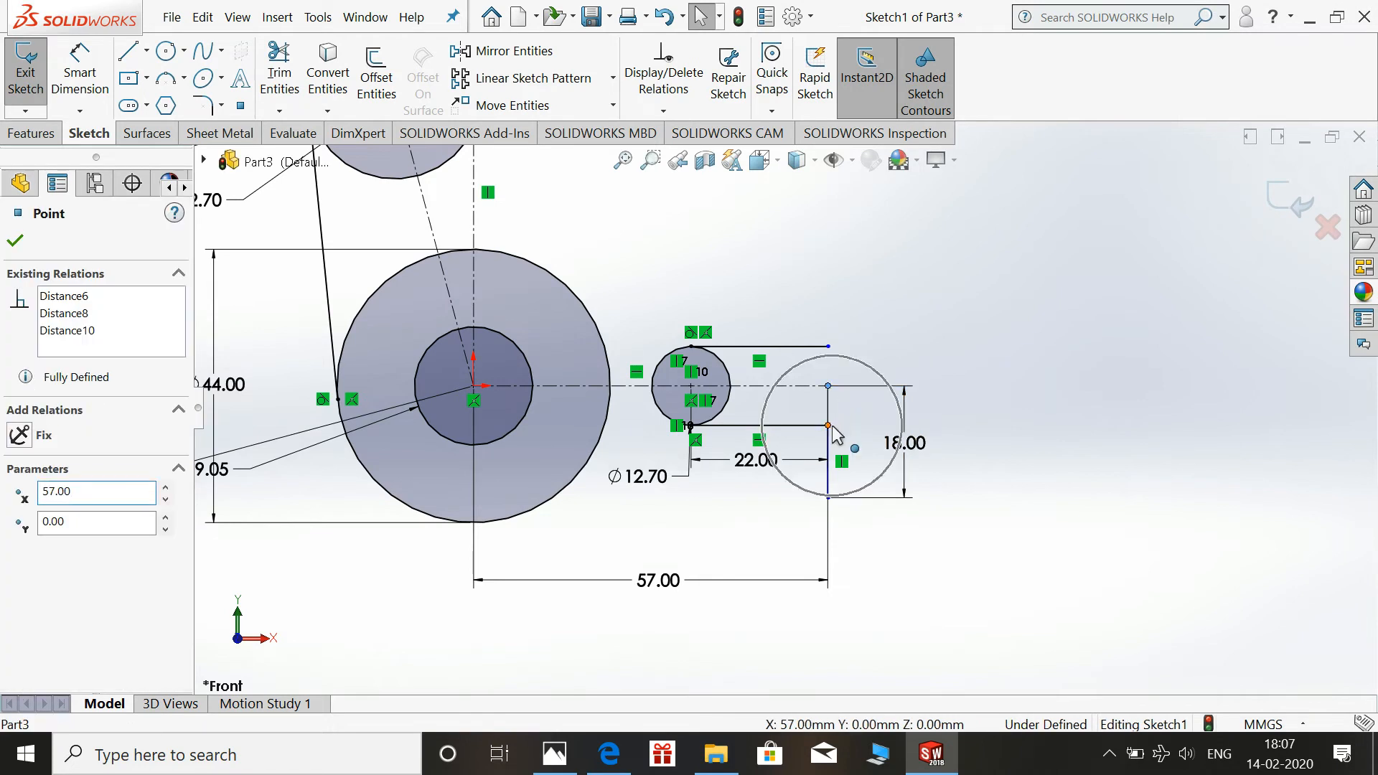
{"action": "left_click", "coordinate": [830, 426], "text": "ctrl"}
{"action": "left_click", "coordinate": [924, 351]}
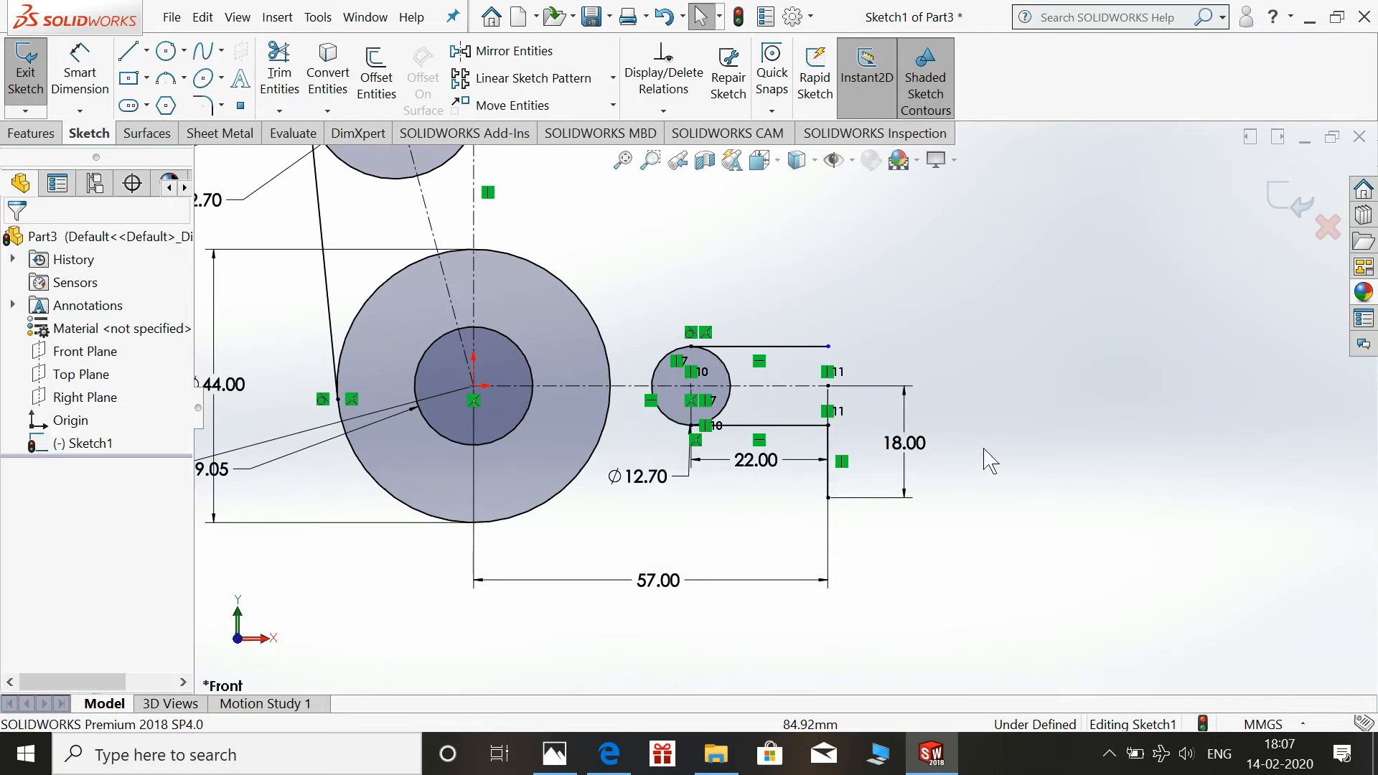
{"action": "left_click", "coordinate": [829, 387]}
{"action": "left_click", "coordinate": [829, 347], "text": "ctrl"}
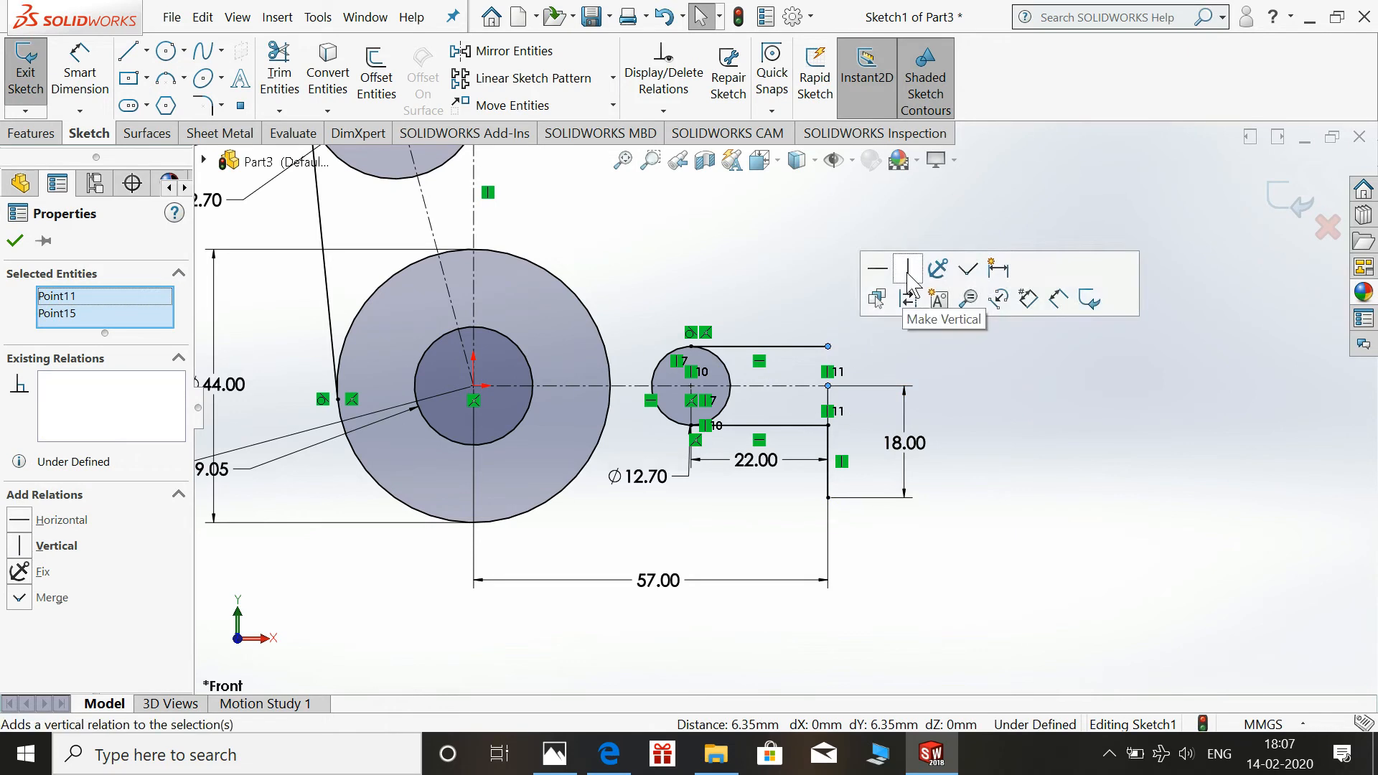
{"action": "left_click", "coordinate": [908, 280]}
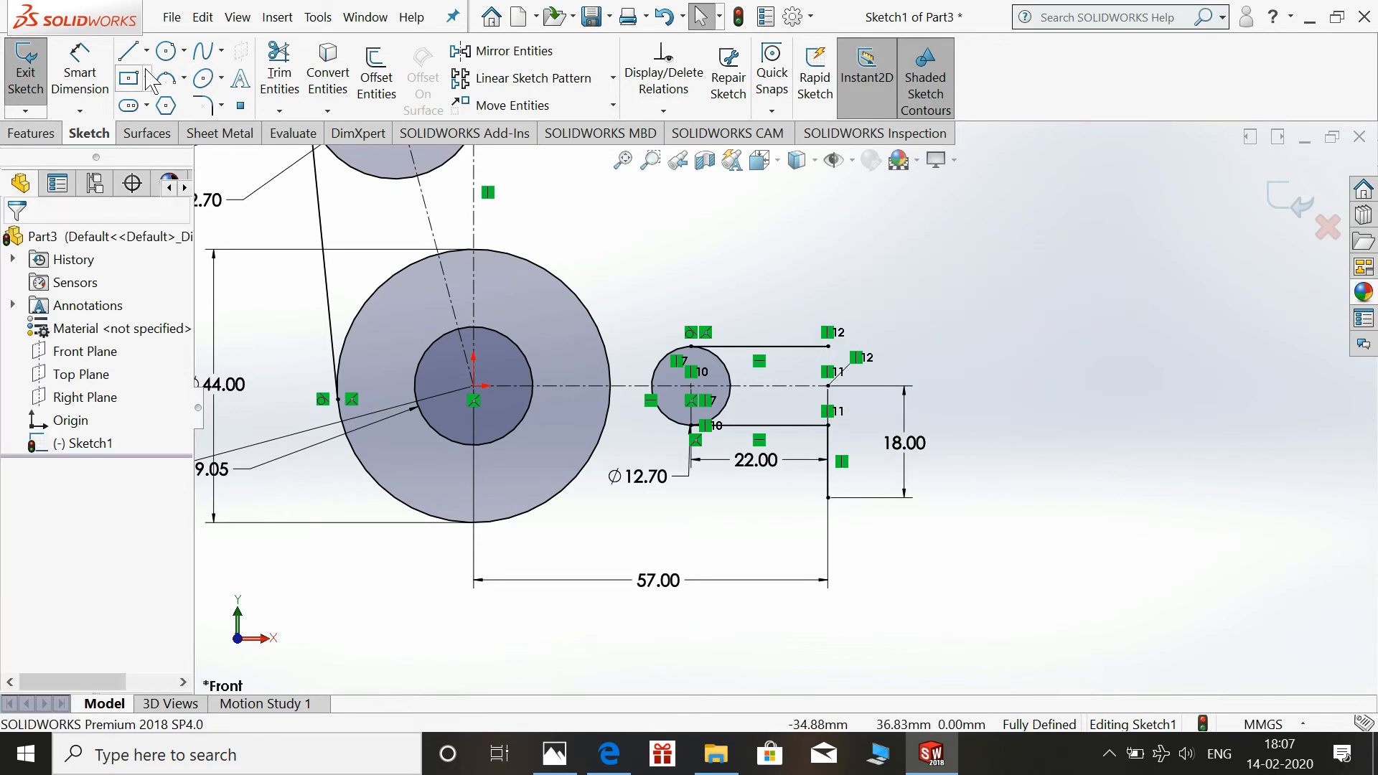
- Draw a line tangent to the bottom of the 44 mm circle, ending at the vertical line's lower end
{"action": "left_click", "coordinate": [131, 50]}
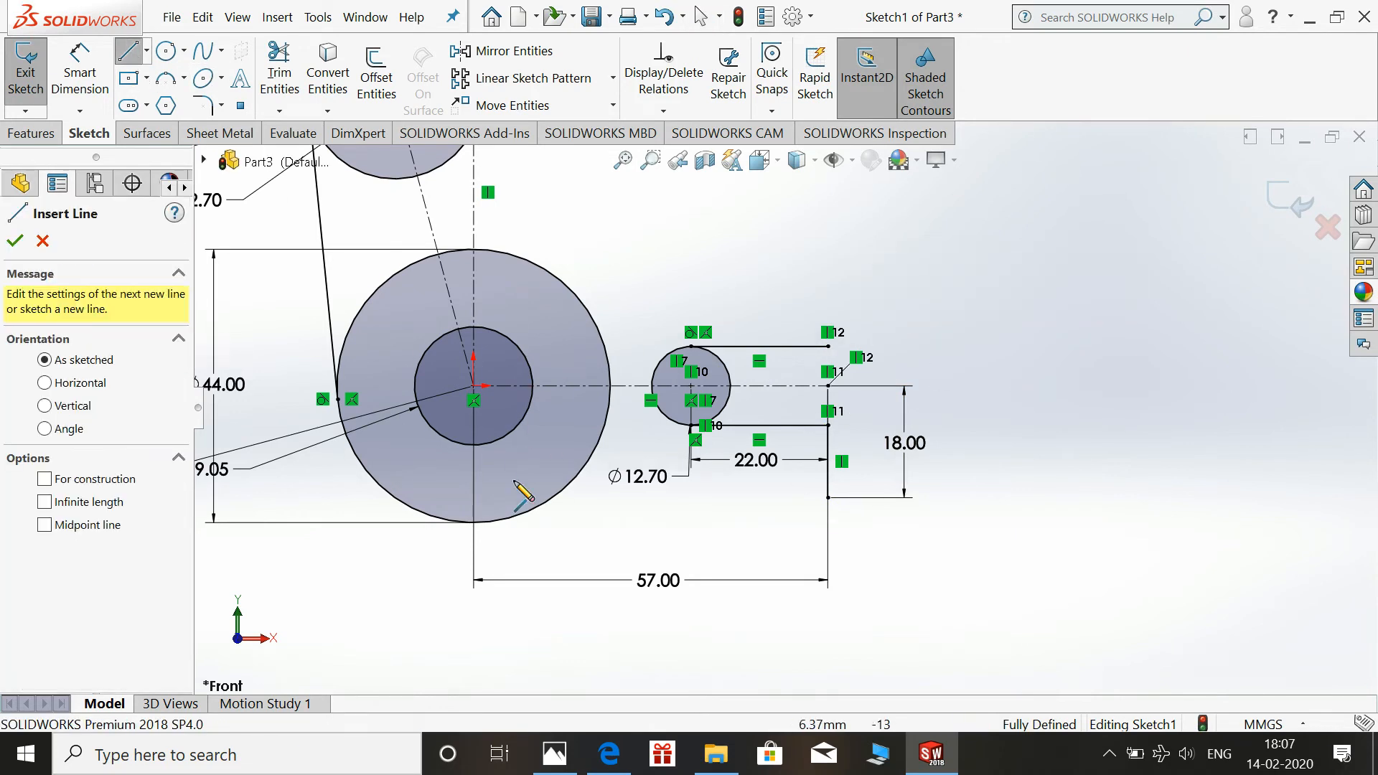
{"action": "left_click", "coordinate": [470, 522]}
{"action": "left_click", "coordinate": [827, 499]}
{"action": "key", "text": "Escape"}
{"action": "key", "text": "f"}
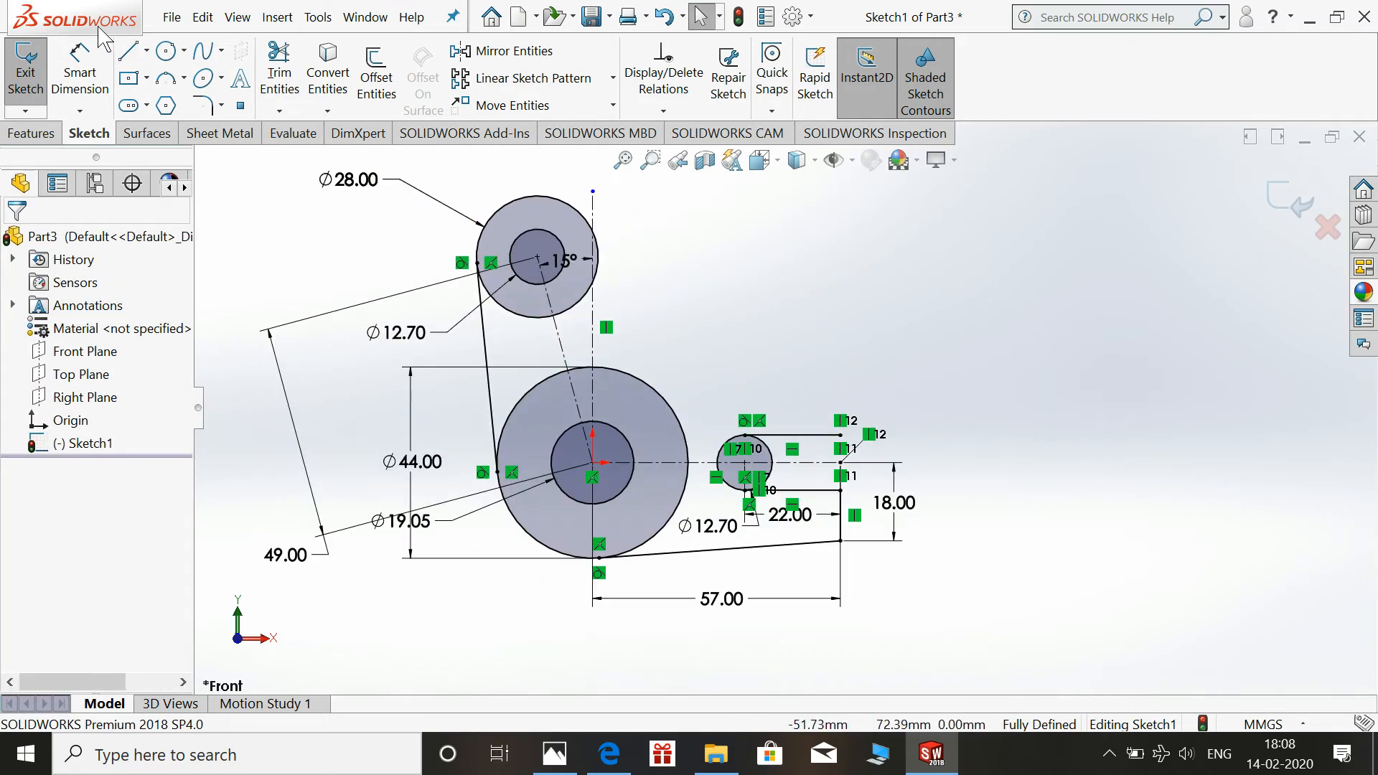
- Draw a vertical line up from the upper slot line's right end to about 20 mm above the horizontal centerline
{"action": "left_click", "coordinate": [136, 77]}
{"action": "key", "text": "l"}
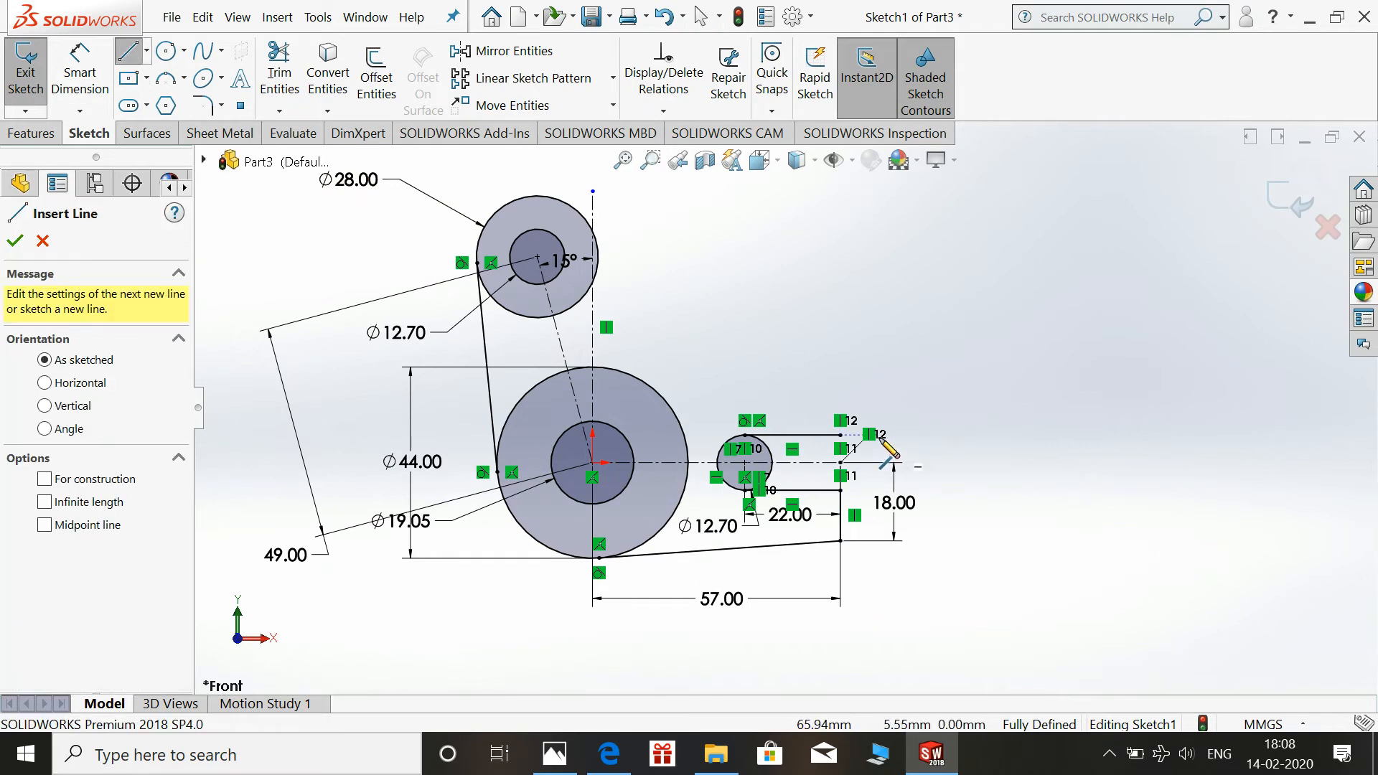
{"action": "left_click_drag", "start_coordinate": [840, 435], "coordinate": [841, 375]}
{"action": "key", "text": "Escape"}
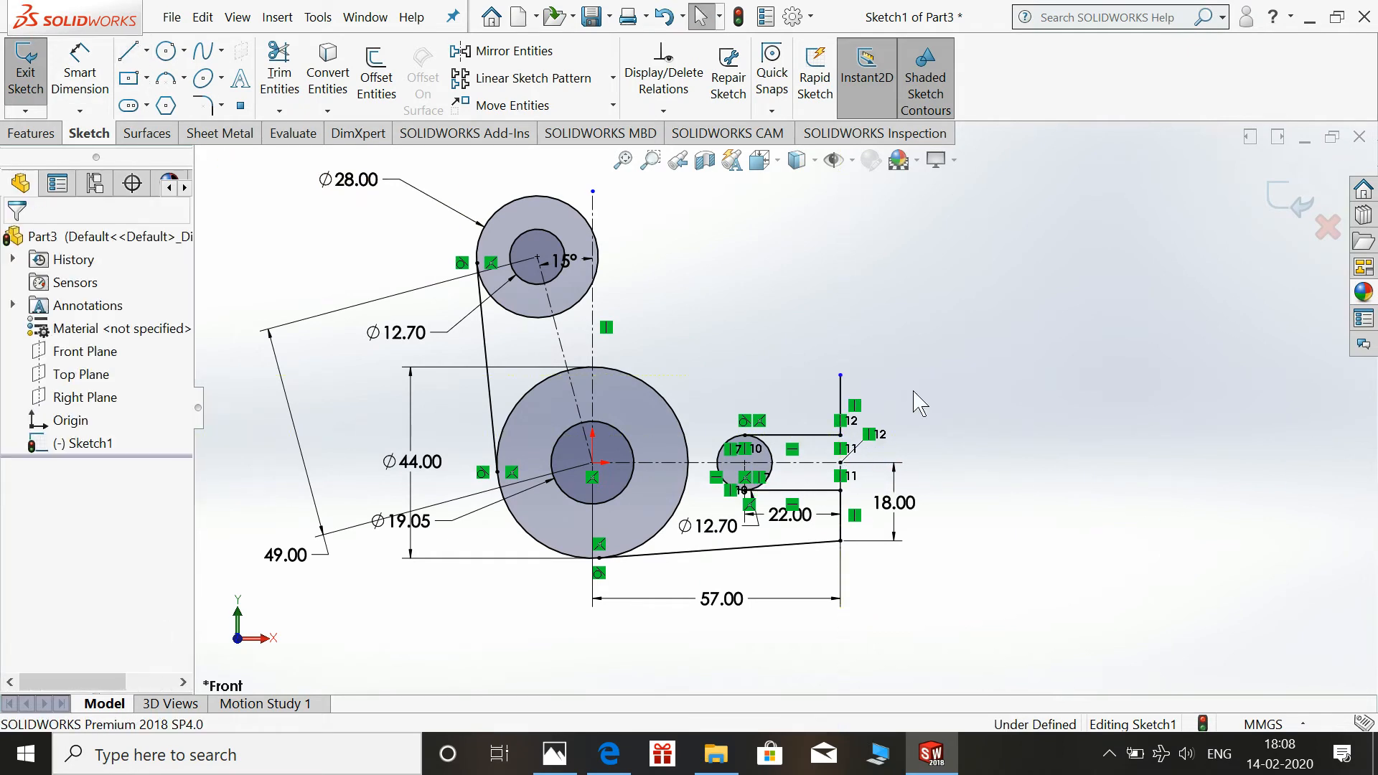
- Dimension the vertical distance from the horizontal centerline's right end to the new vertical line's upper end at 18 mm
{"action": "left_click", "coordinate": [80, 72]}
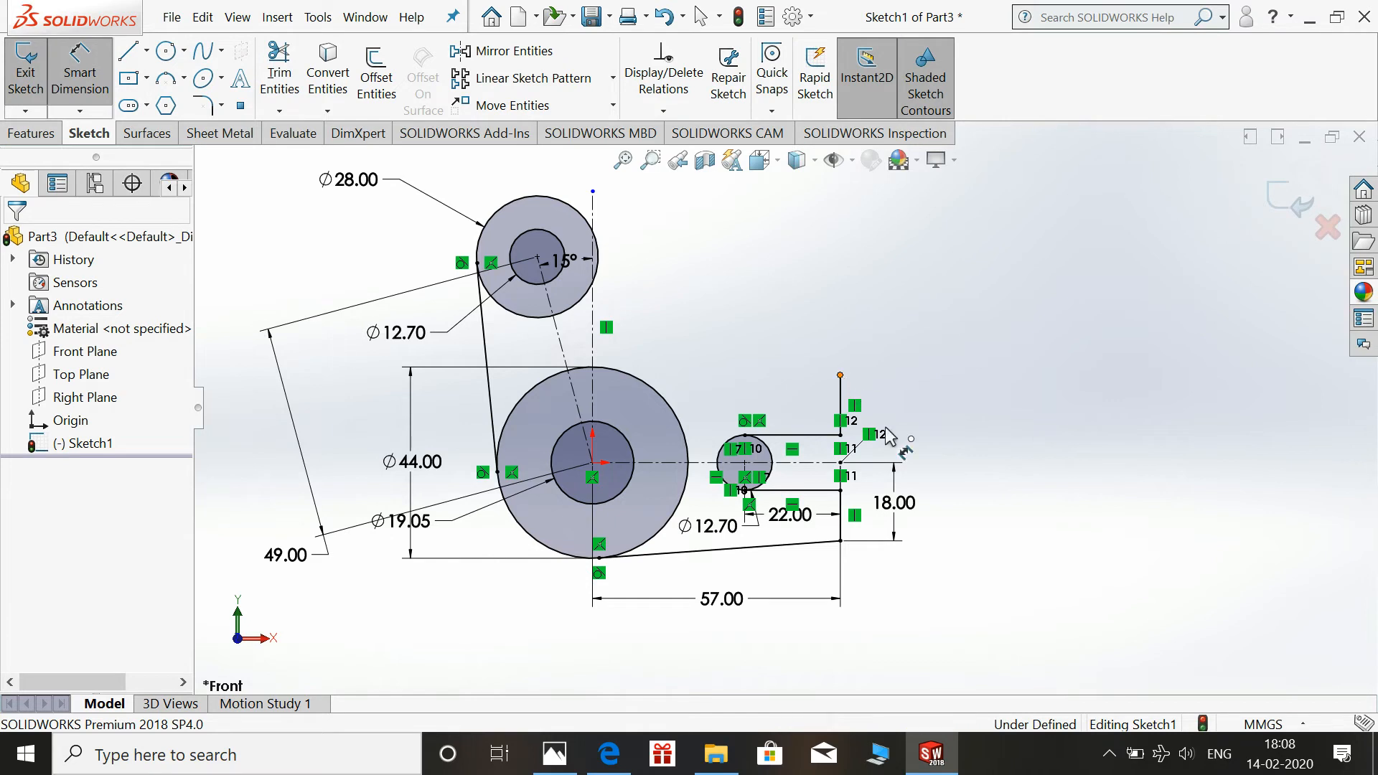
{"action": "left_click", "coordinate": [841, 375]}
{"action": "left_click", "coordinate": [840, 463]}
{"action": "left_click", "coordinate": [980, 434]}
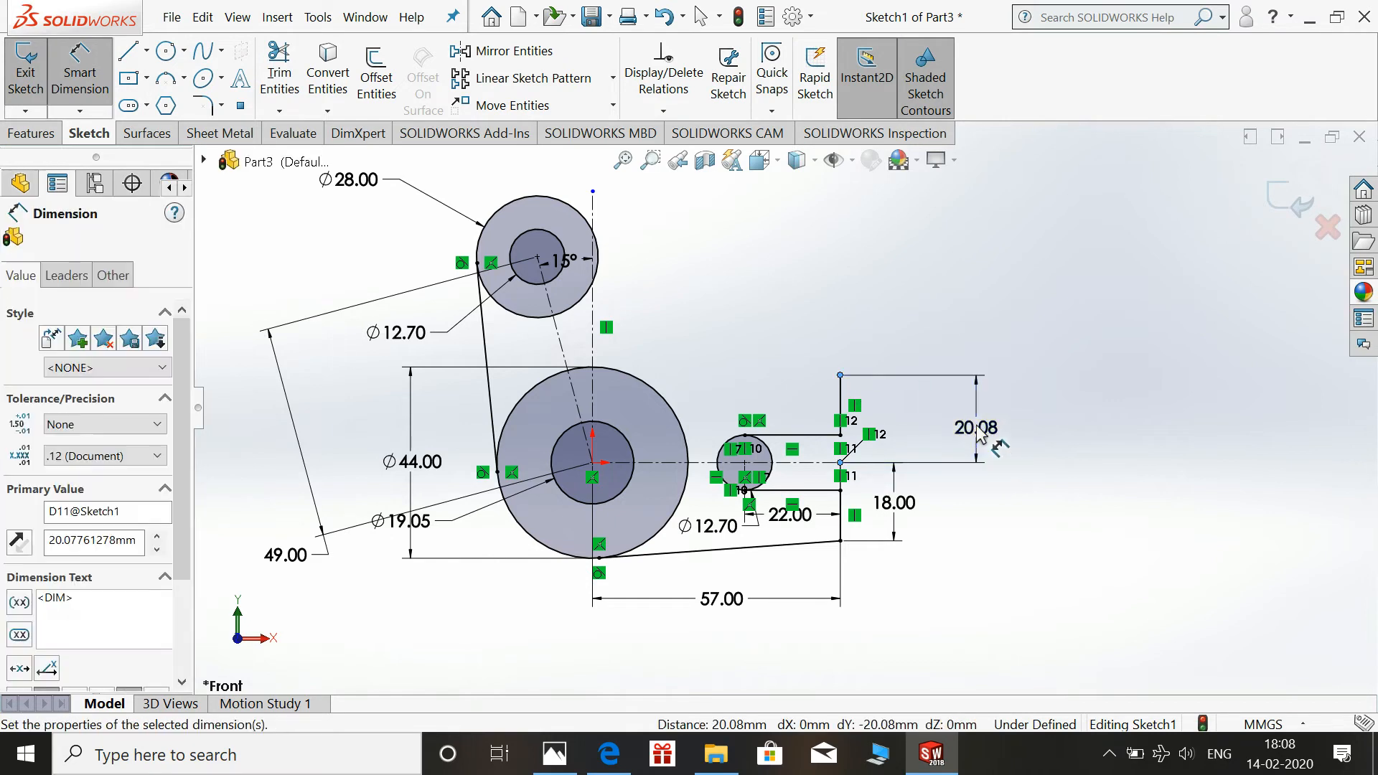
{"action": "type", "text": "18"}
{"action": "key", "text": "Return"}
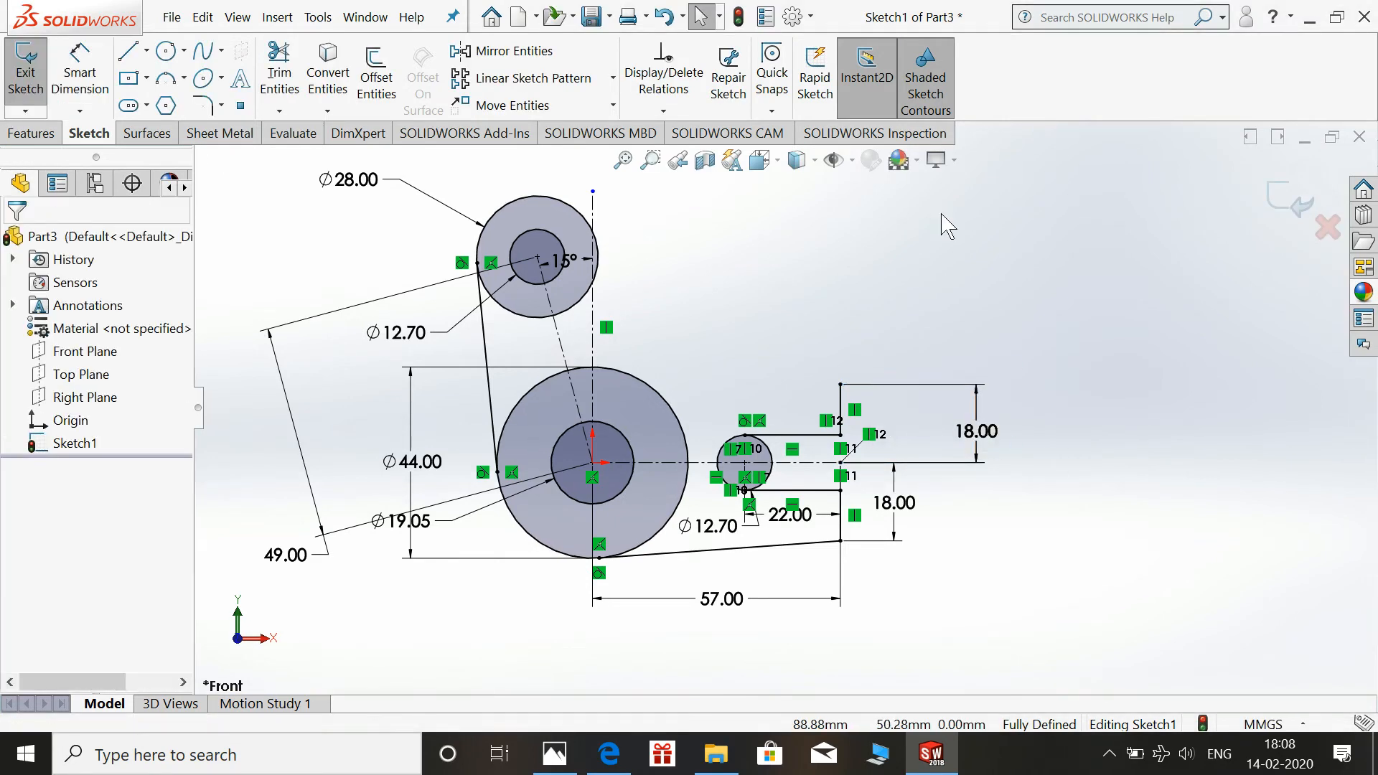
- Draw an inward-curving three-point arc from the 28 mm circle's right side to the upper end of the short vertical line
{"action": "left_click", "coordinate": [167, 79]}
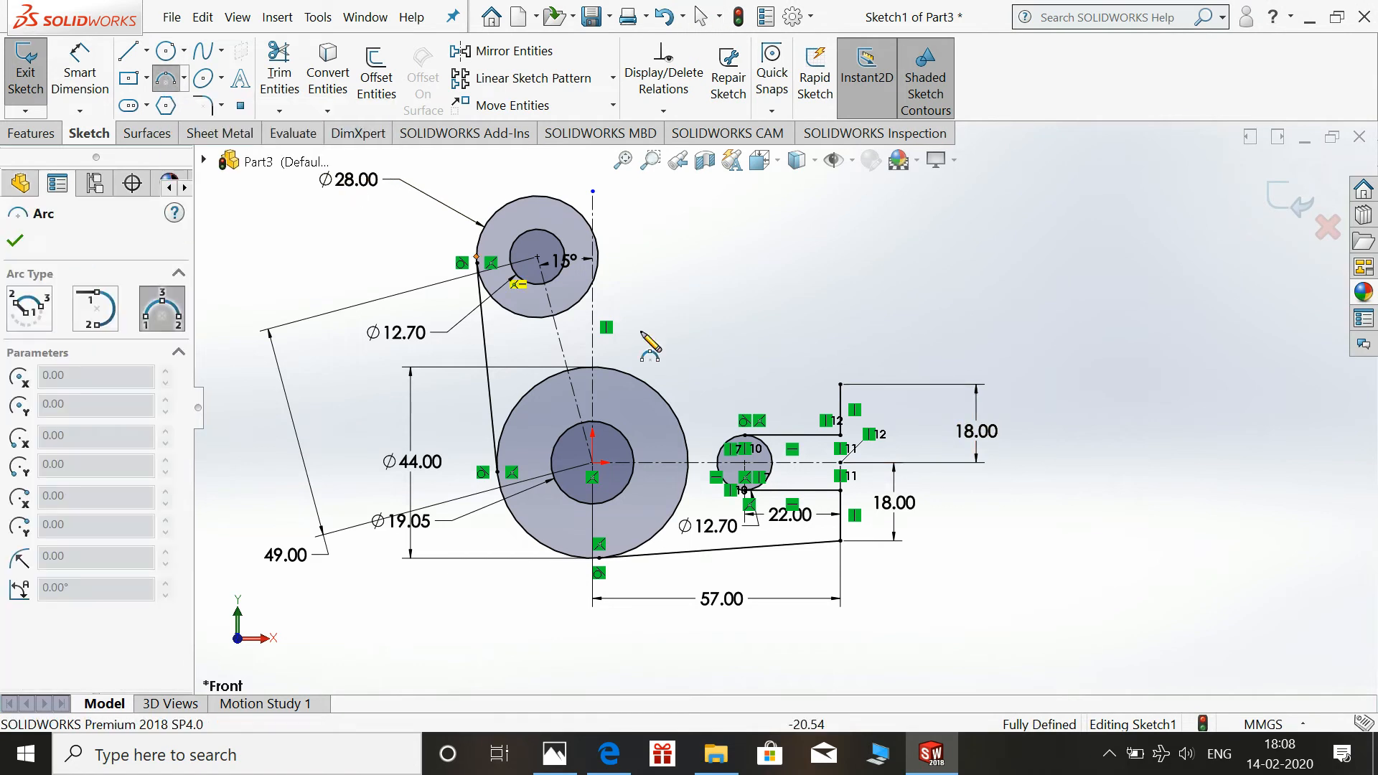
{"action": "left_click", "coordinate": [597, 255]}
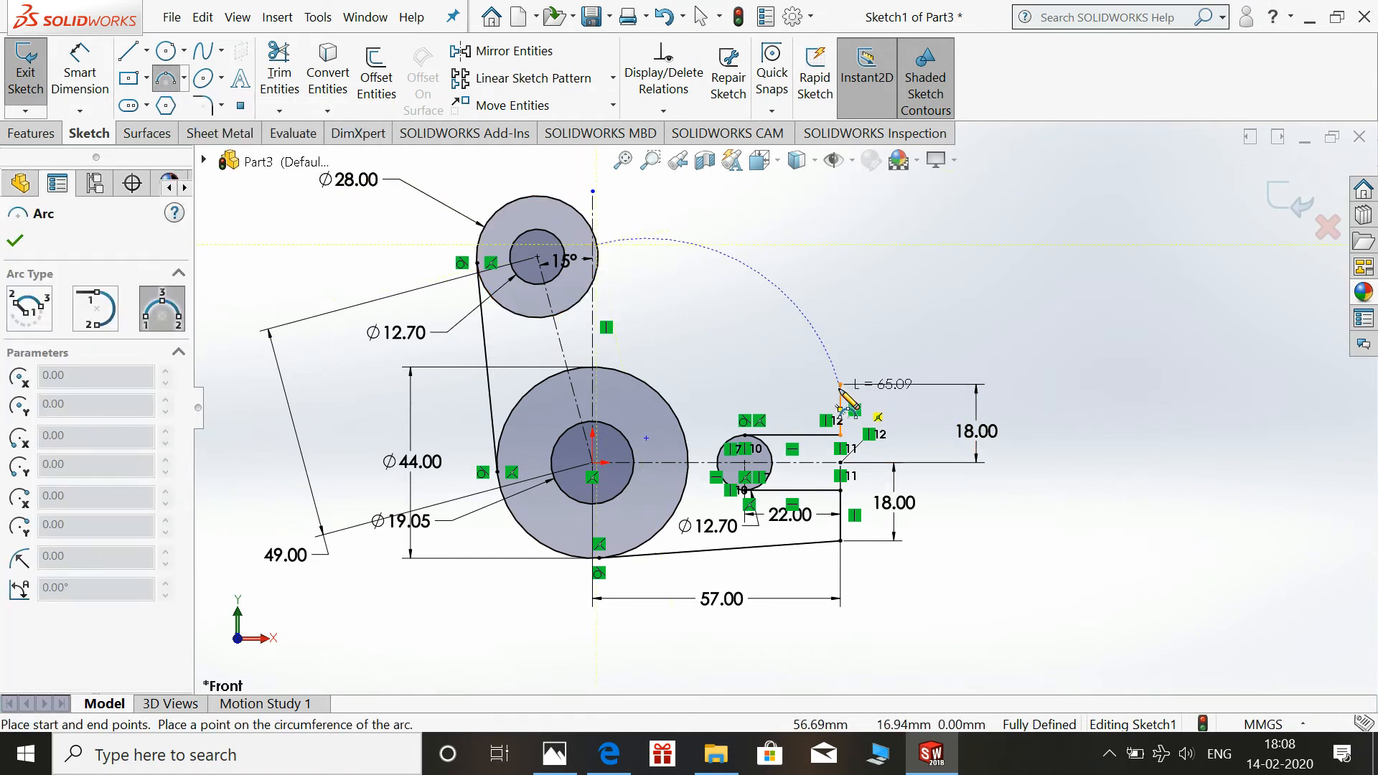
{"action": "left_click", "coordinate": [840, 385]}
{"action": "left_click", "coordinate": [736, 346]}
{"action": "key", "text": "Escape"}
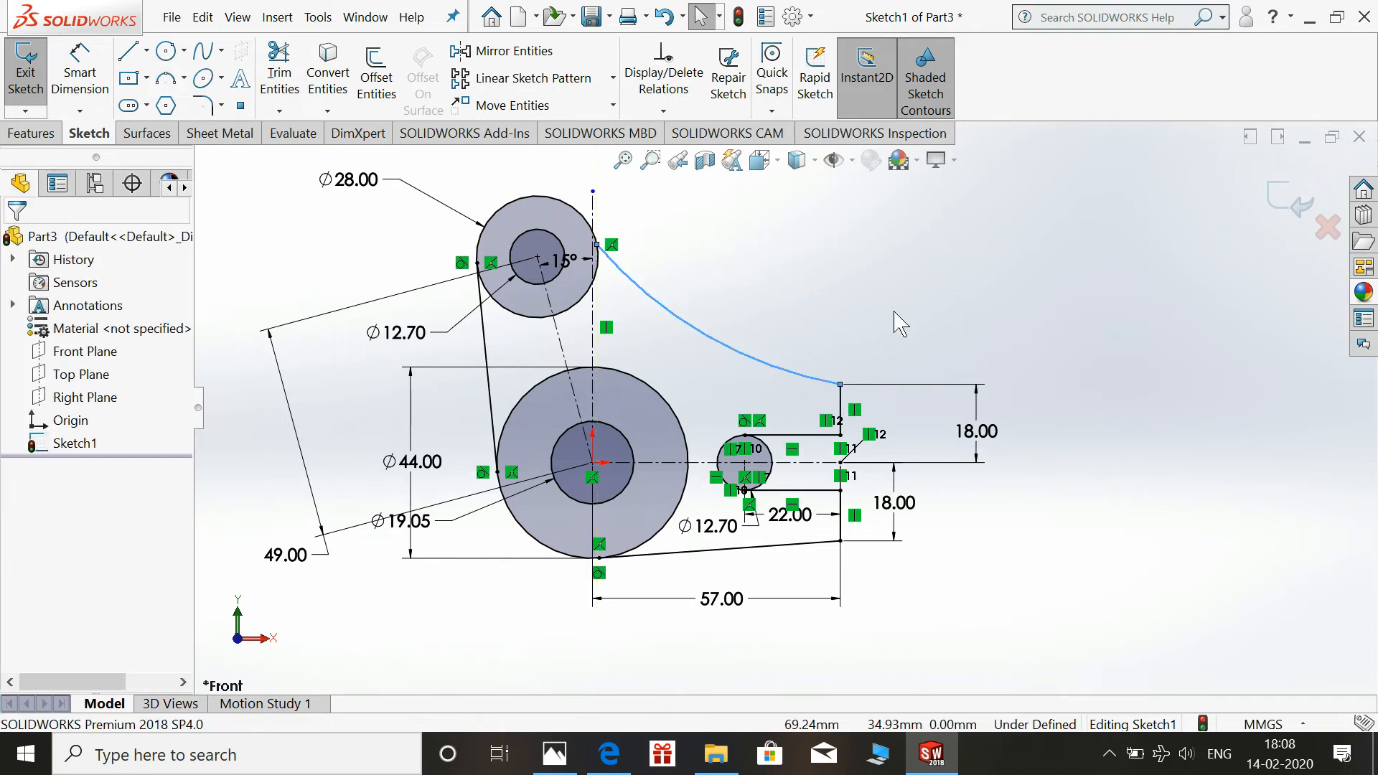
- Add a tangent relation between the 28 mm circle and the large concave arc
{"action": "left_click", "coordinate": [599, 280]}
{"action": "left_click", "coordinate": [629, 282], "text": "ctrl"}
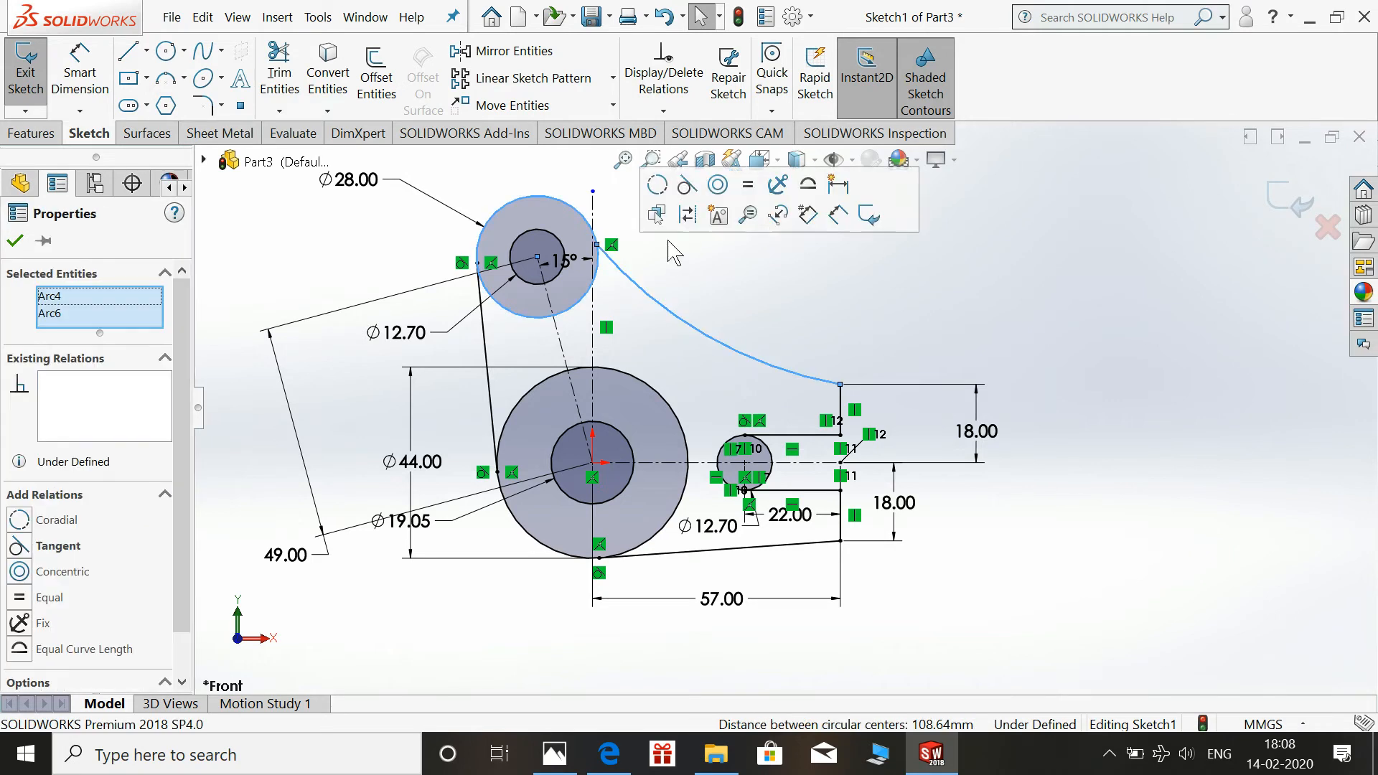
{"action": "key", "text": "Escape"}
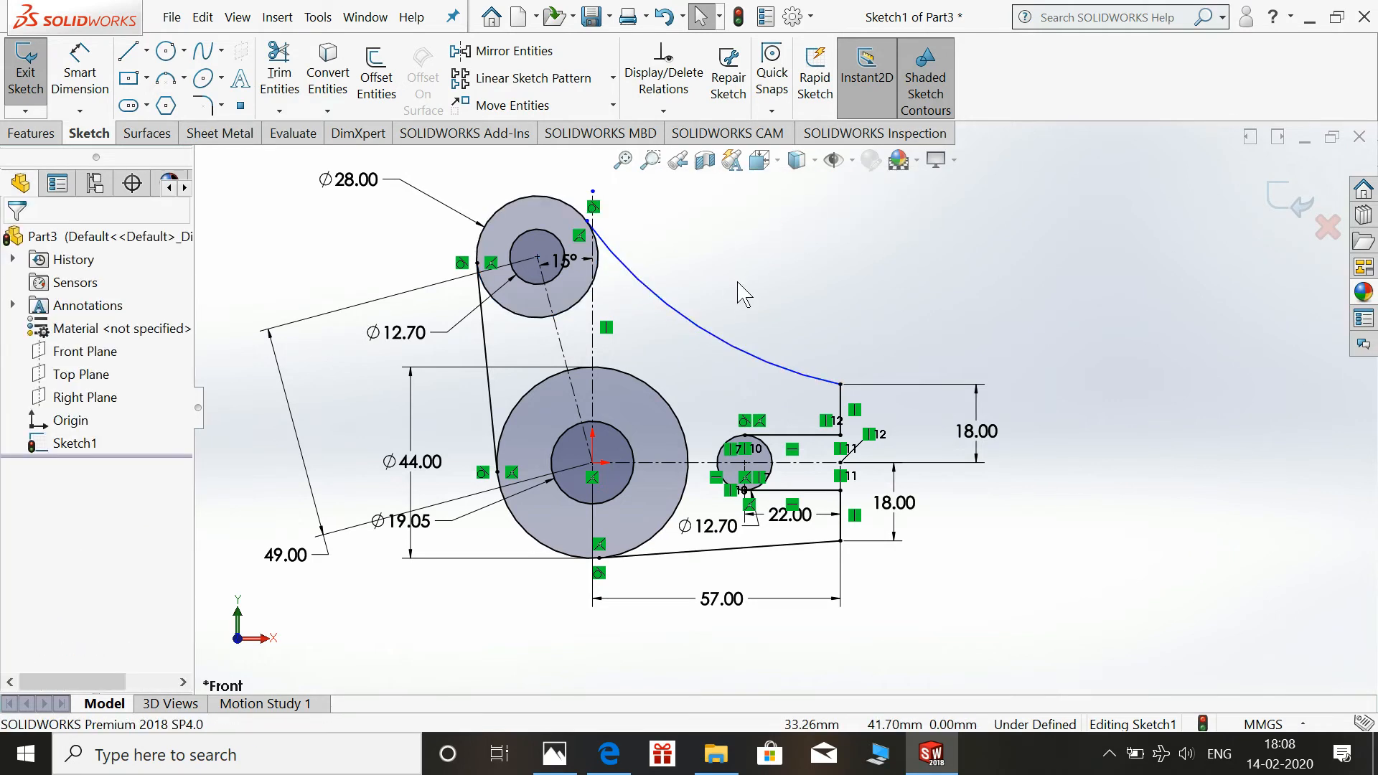
- Check the reference drawing and dimension the concave arc's radius at 67 mm
{"action": "left_click", "coordinate": [554, 754]}
{"action": "left_click", "coordinate": [549, 758]}
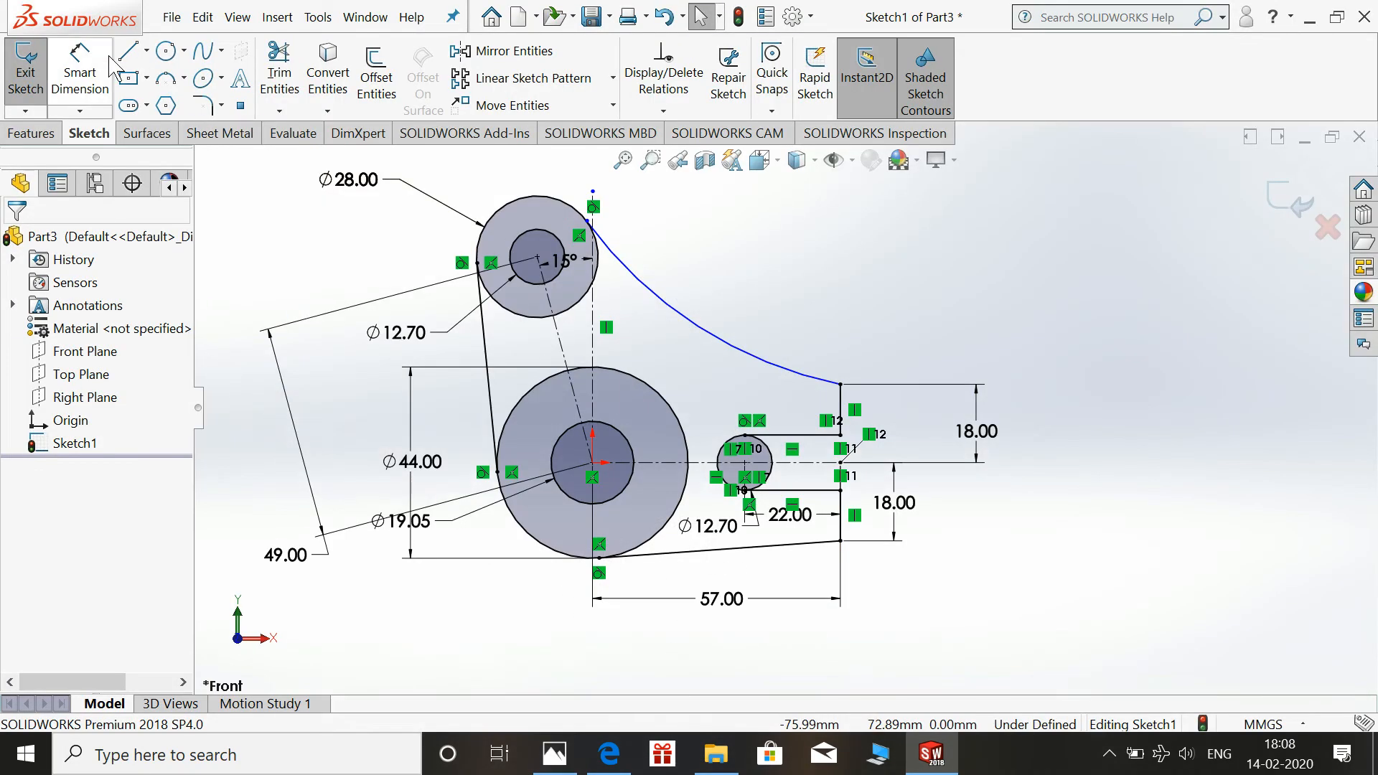
{"action": "left_click", "coordinate": [730, 349]}
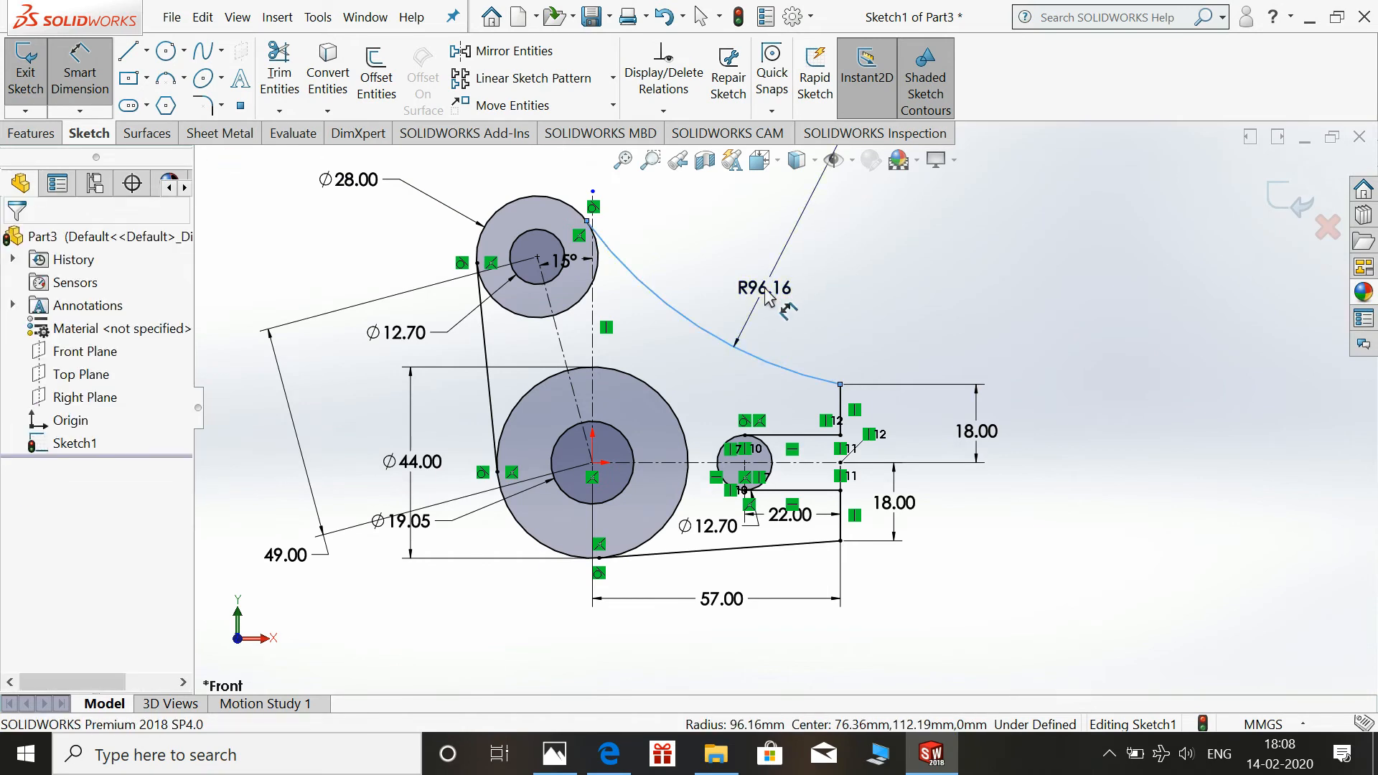
{"action": "left_click", "coordinate": [767, 290]}
{"action": "type", "text": "7"}
{"action": "key", "text": "Return"}
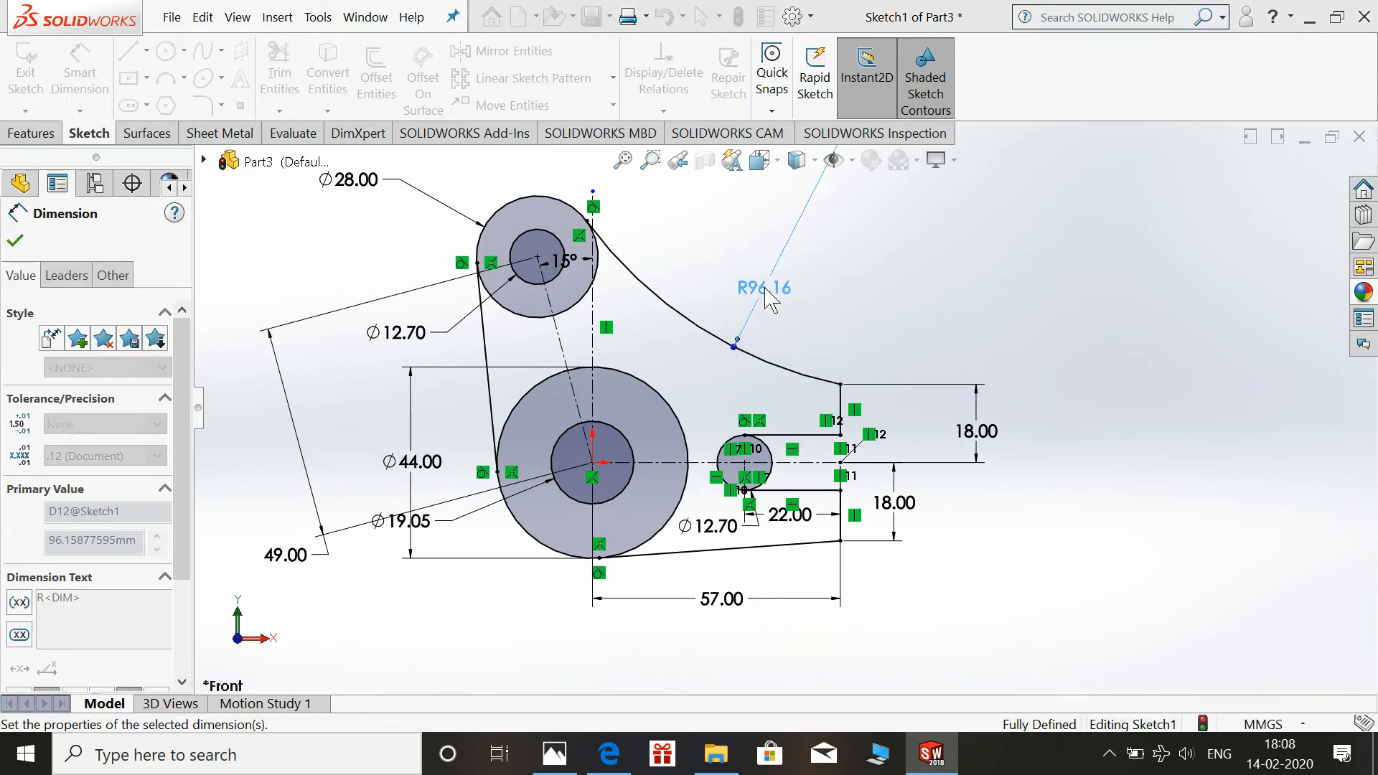
{"action": "left_click", "coordinate": [860, 276]}
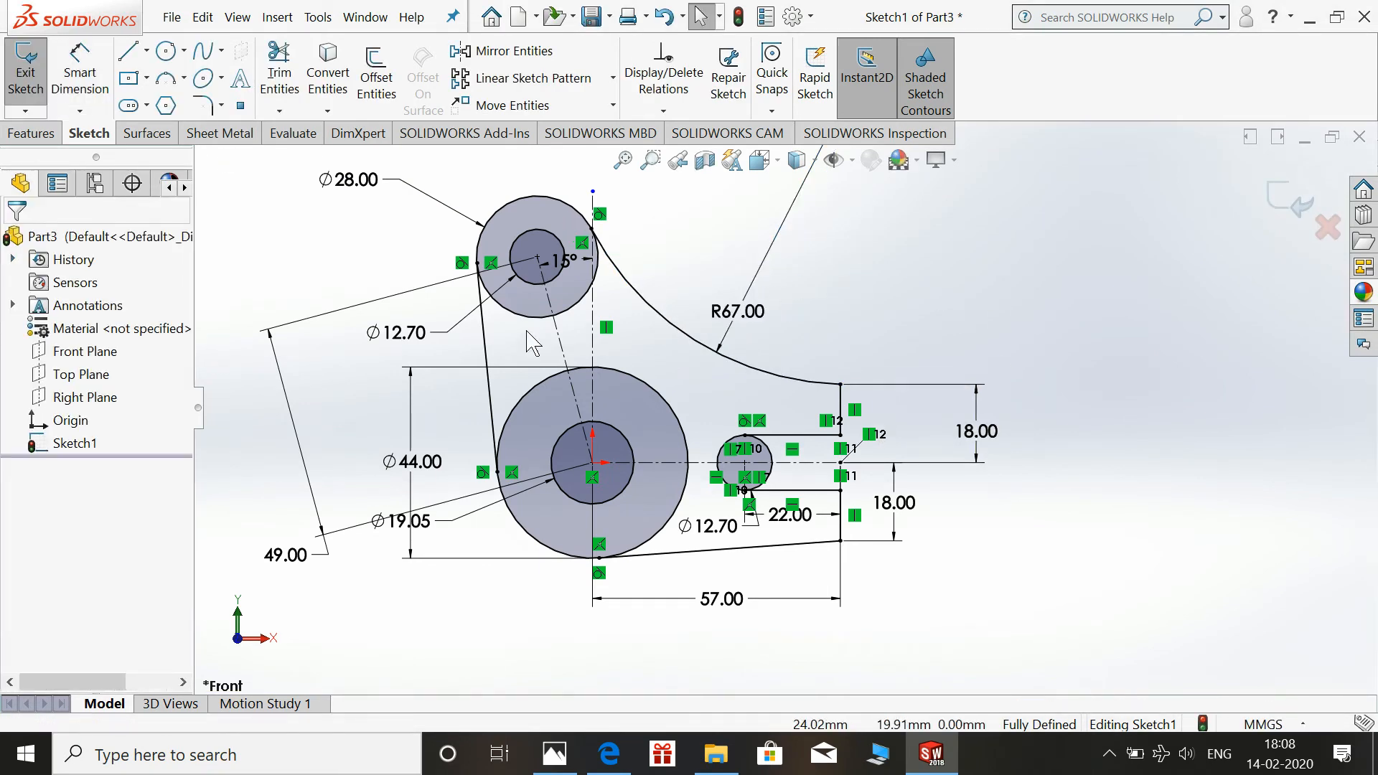
- Trim away the right half of the 12.7 mm slot circle to leave a rounded slot end
{"action": "left_click", "coordinate": [279, 75]}
{"action": "scroll", "coordinate": [768, 513], "scroll_direction": "down", "scroll_amount": 2}
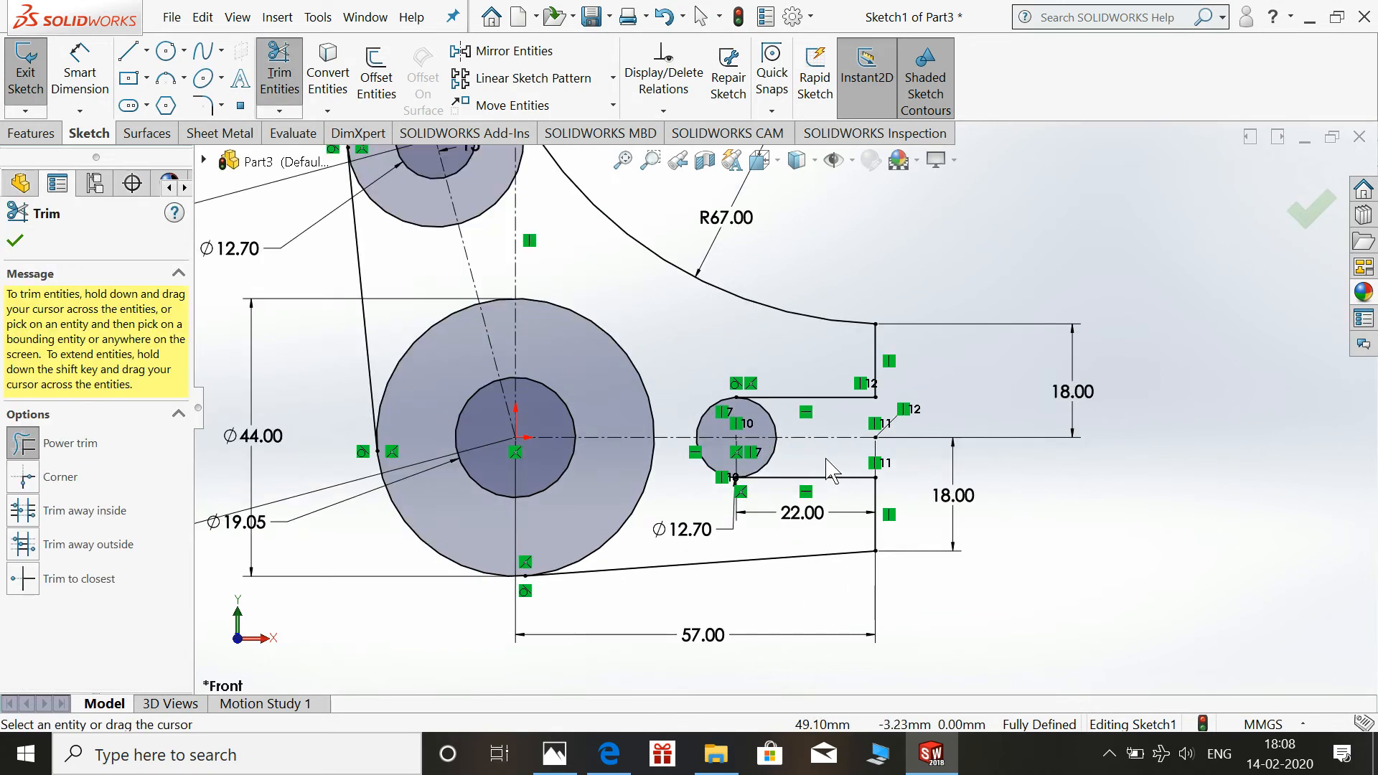
{"action": "left_click_drag", "start_coordinate": [793, 458], "coordinate": [778, 457]}
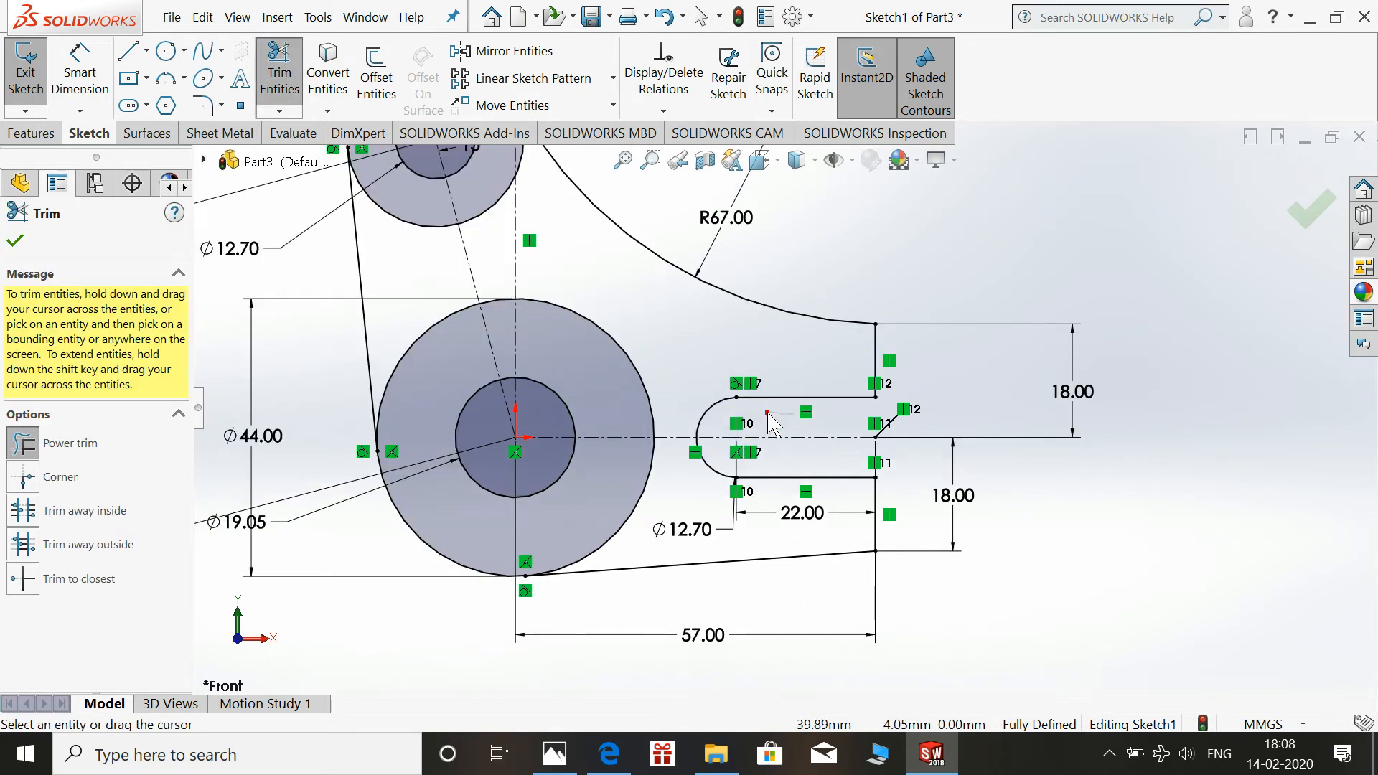
- Trim the 44 mm circle down to the lower-left arc between the left tangent line and the bottom tangent line
{"action": "scroll", "coordinate": [732, 399], "scroll_direction": "up", "scroll_amount": 1}
{"action": "left_click_drag", "start_coordinate": [680, 353], "coordinate": [644, 377]}
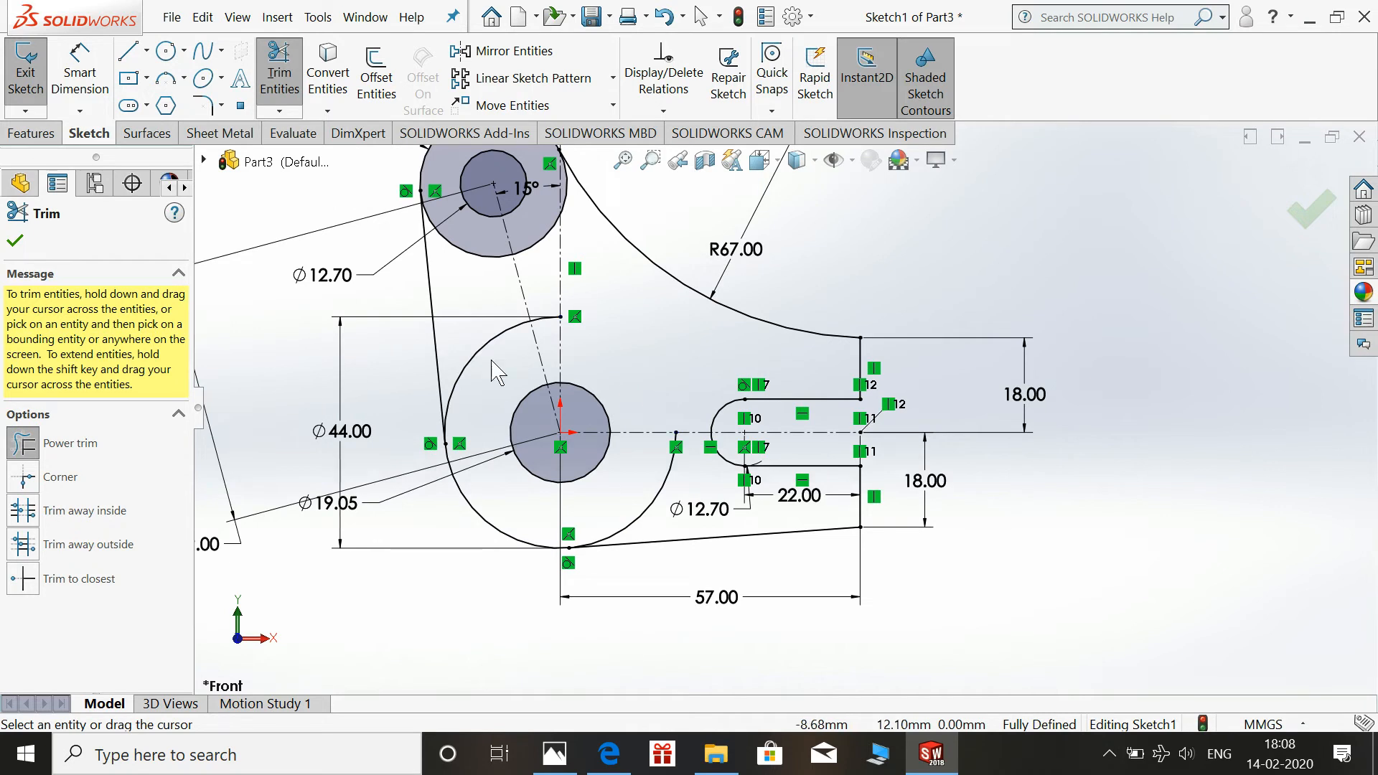
{"action": "left_click_drag", "start_coordinate": [453, 341], "coordinate": [495, 375]}
{"action": "left_click_drag", "start_coordinate": [671, 511], "coordinate": [646, 507]}
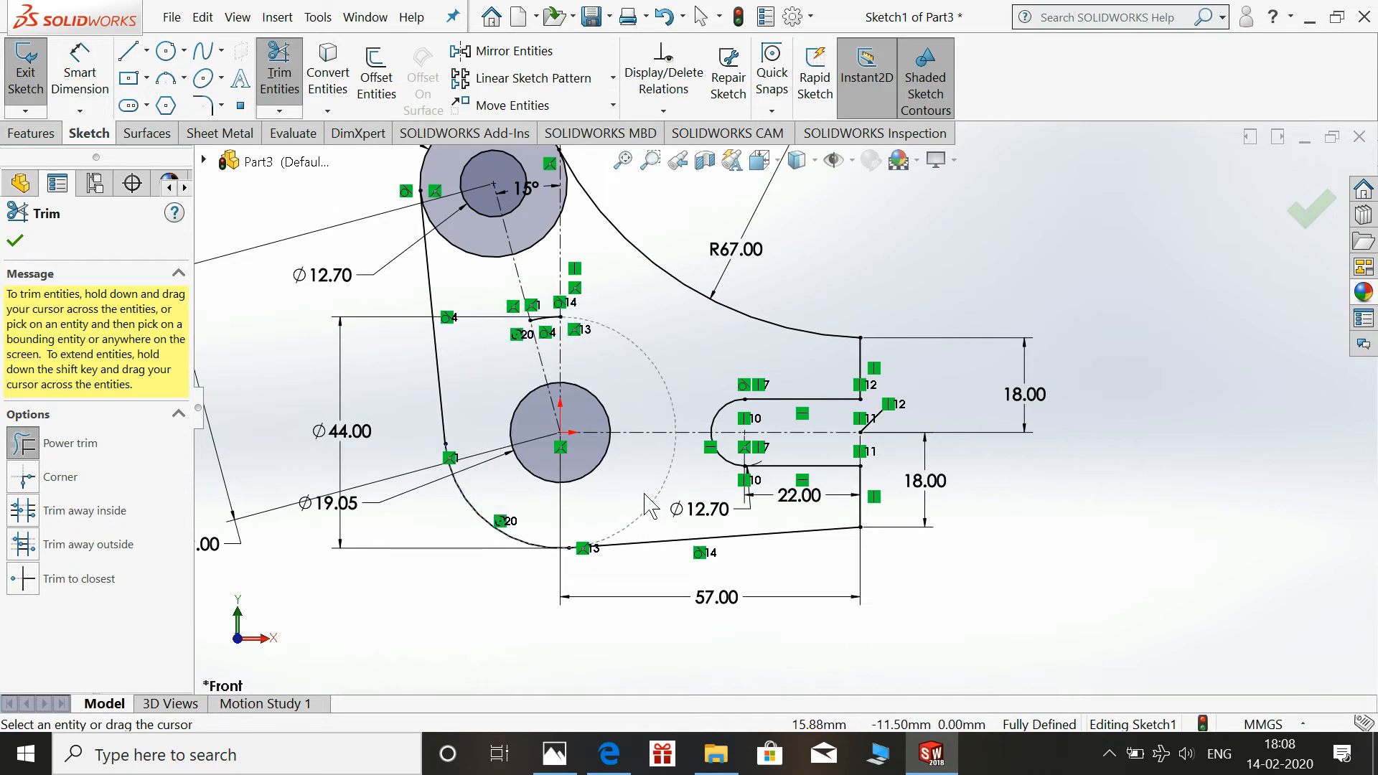
{"action": "scroll", "coordinate": [556, 328], "scroll_direction": "up", "scroll_amount": 2}
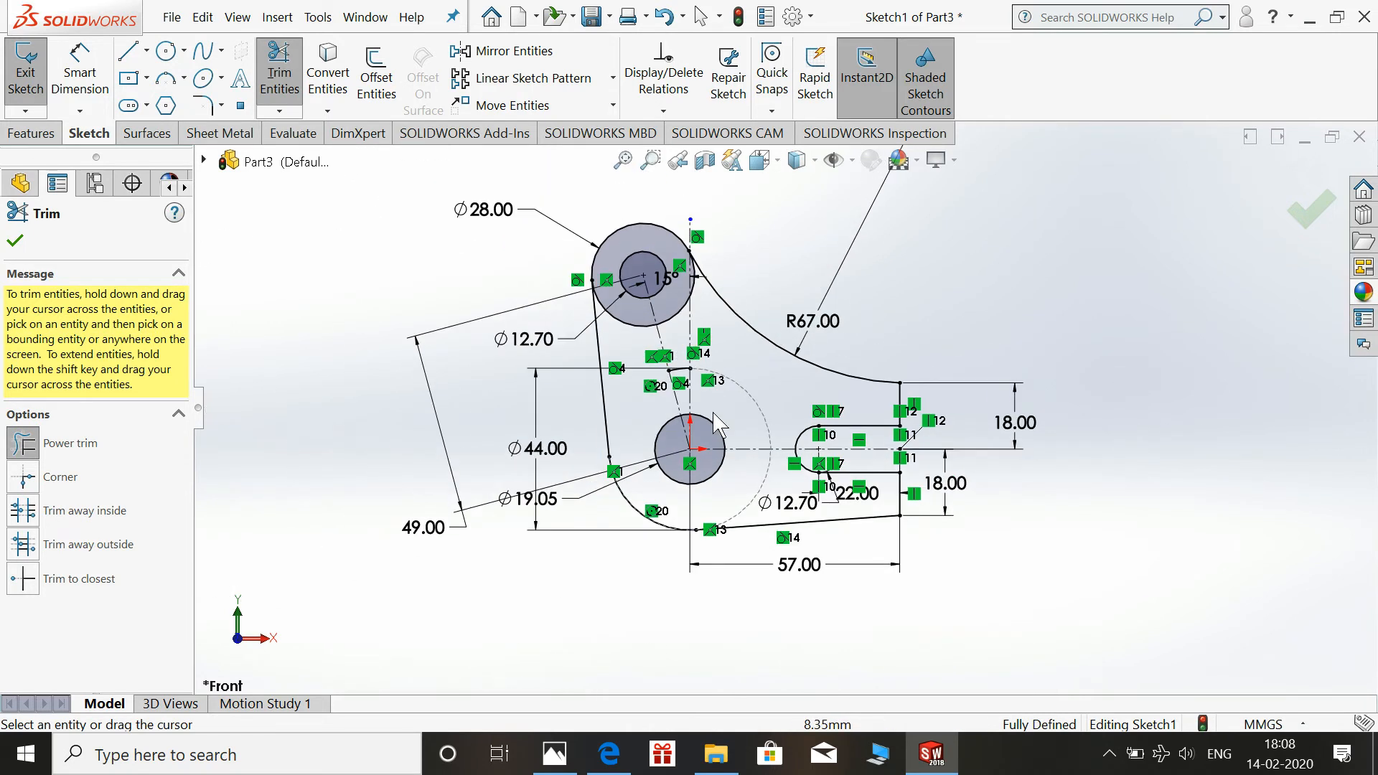
{"action": "scroll", "coordinate": [682, 377], "scroll_direction": "down", "scroll_amount": 4}
{"action": "left_click_drag", "start_coordinate": [708, 364], "coordinate": [718, 403]}
{"action": "scroll", "coordinate": [724, 424], "scroll_direction": "up", "scroll_amount": 6}
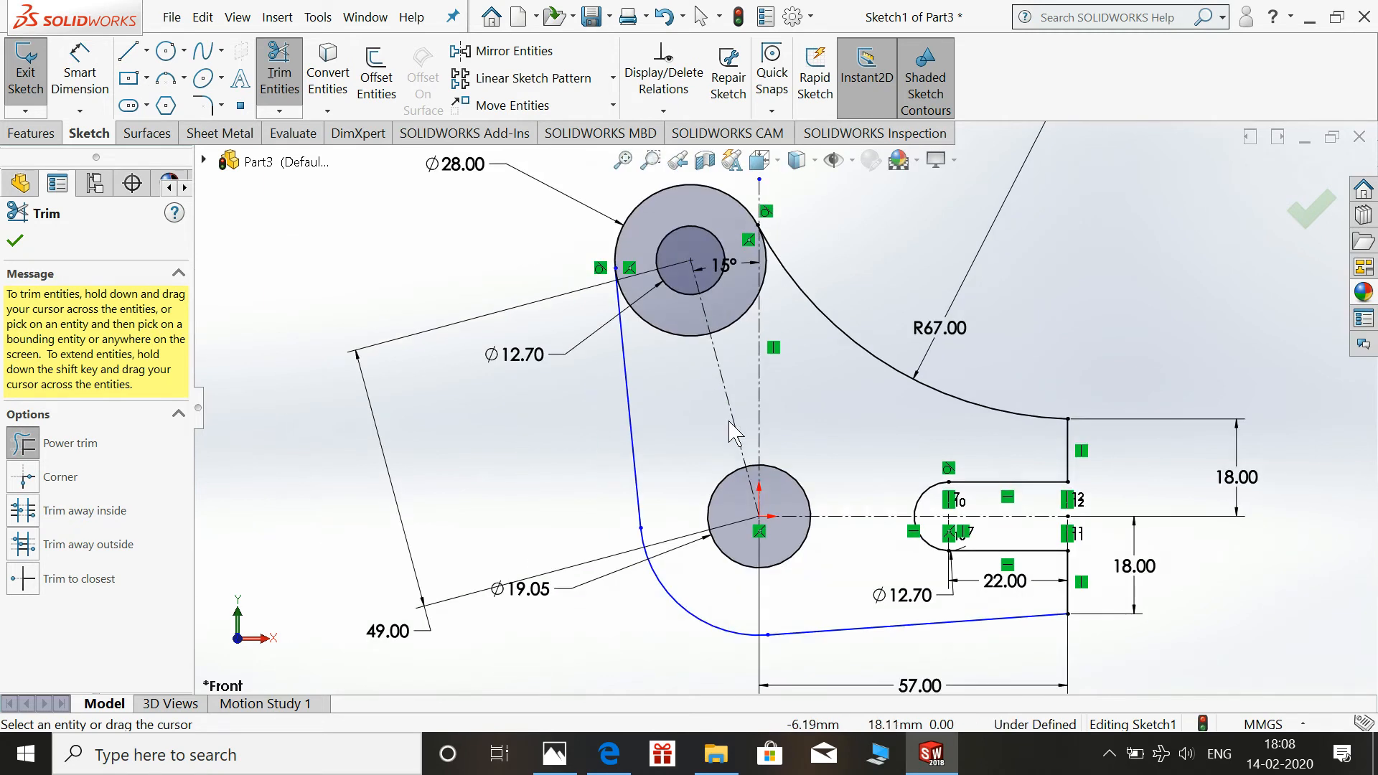
{"action": "key", "text": "Escape"}
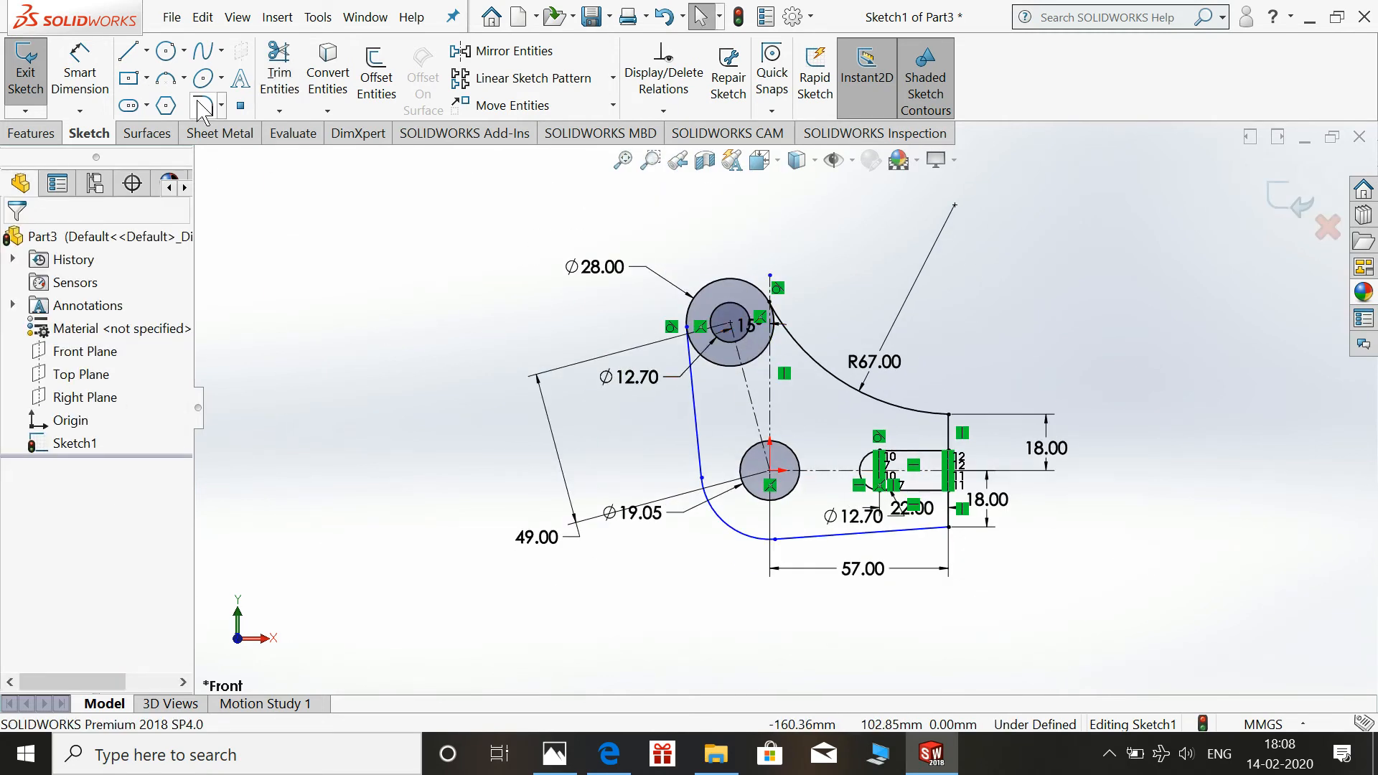
- Dimension the radius of the remaining lower-left arc at 22 mm
{"action": "left_click", "coordinate": [79, 72]}
{"action": "left_click", "coordinate": [732, 529]}
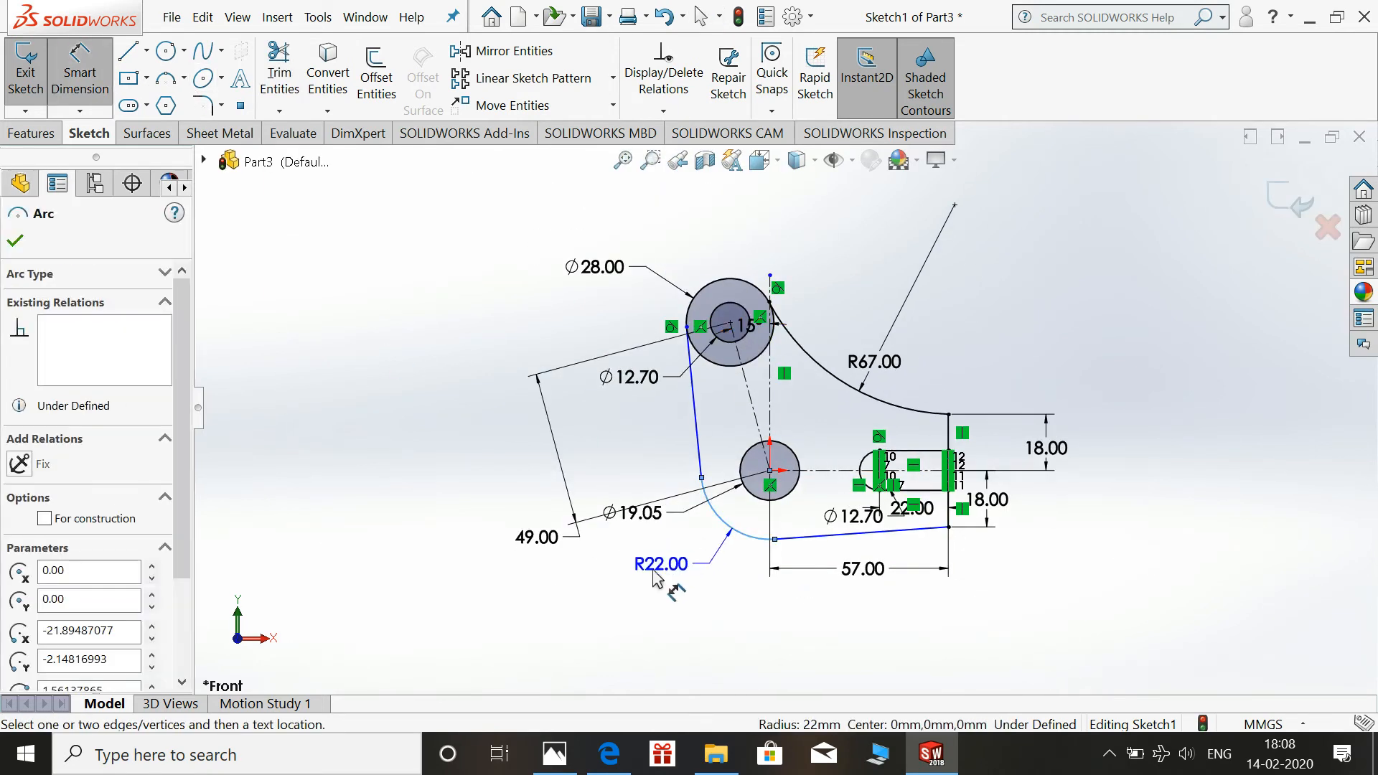
{"action": "left_click", "coordinate": [650, 578]}
{"action": "key", "text": "Return"}
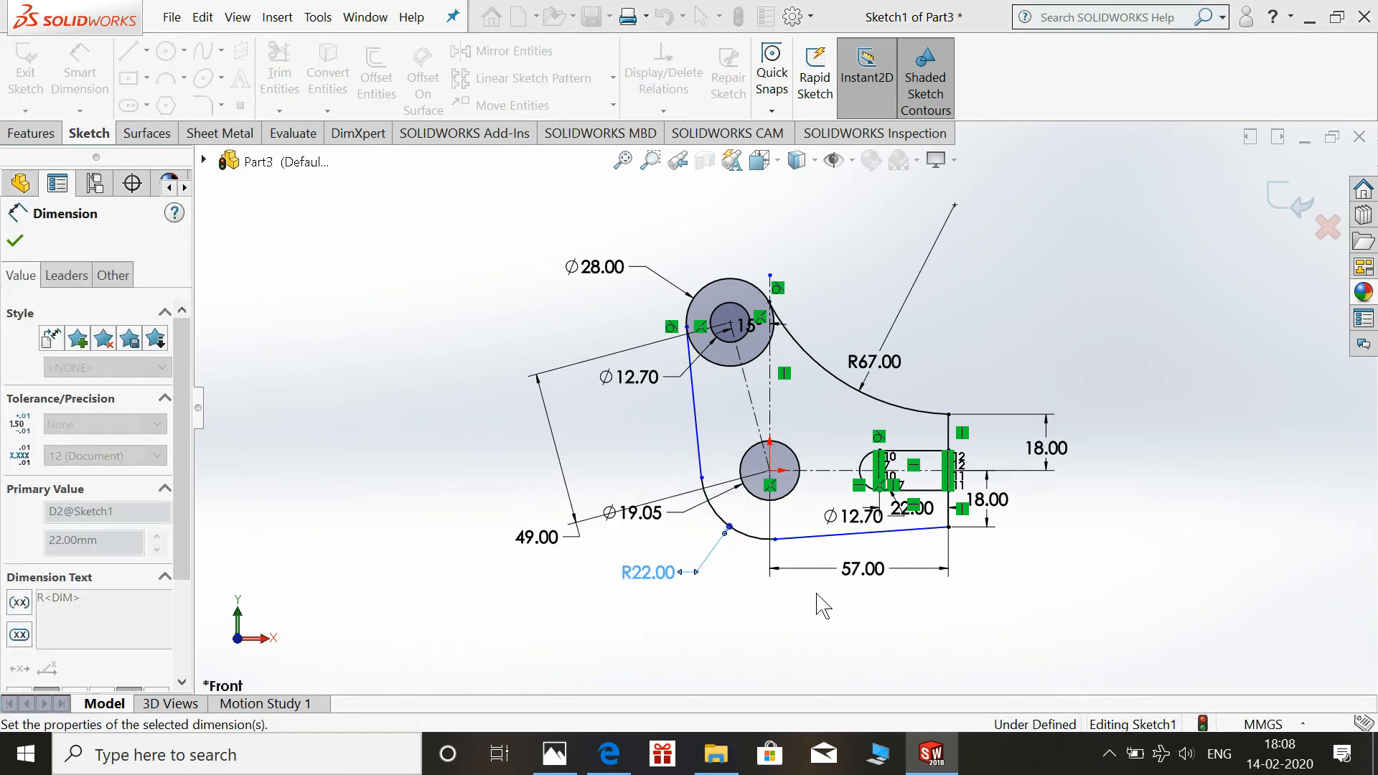
{"action": "left_click", "coordinate": [778, 644]}
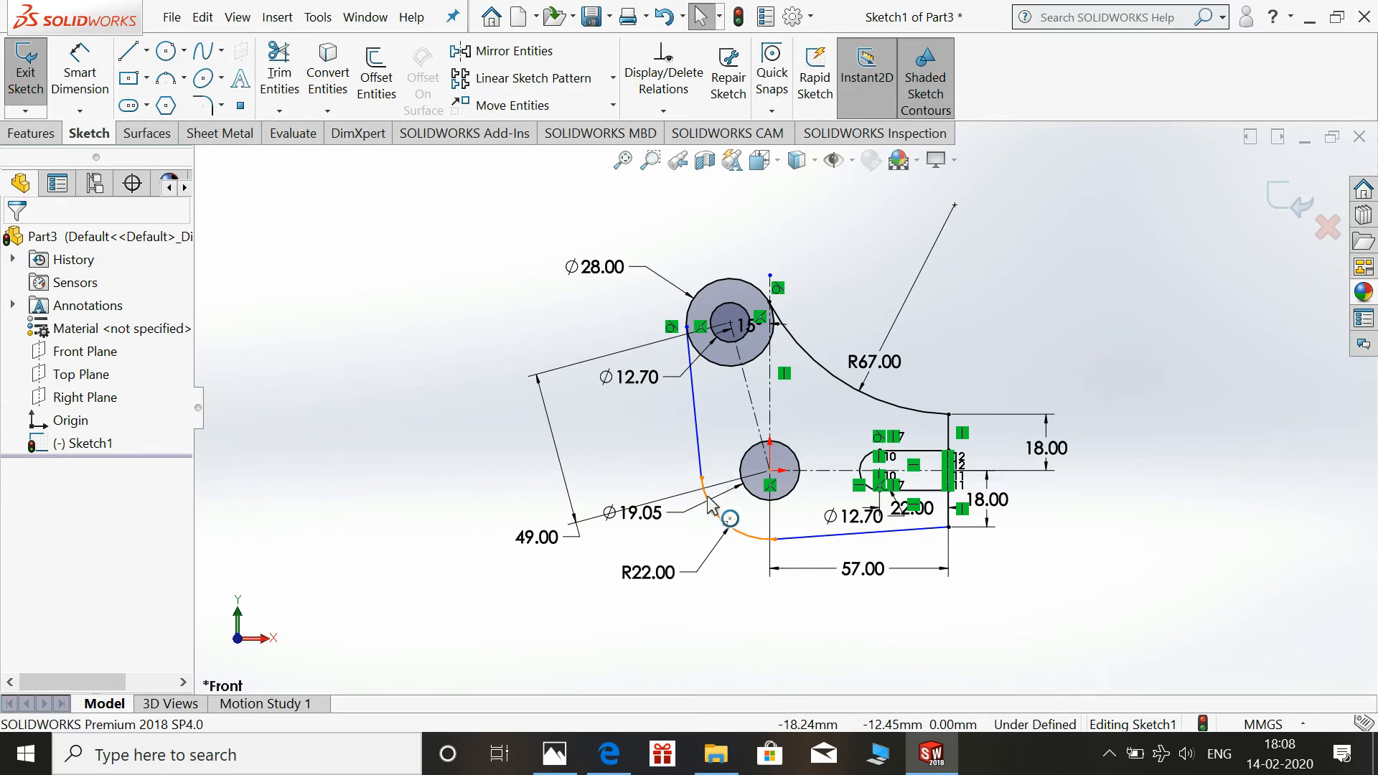
- Add a tangent relation between the 22 mm radius arc and the left edge line
{"action": "left_click", "coordinate": [726, 526]}
{"action": "left_click", "coordinate": [705, 476], "text": "ctrl"}
{"action": "left_click", "coordinate": [763, 401]}
{"action": "left_click", "coordinate": [725, 636]}
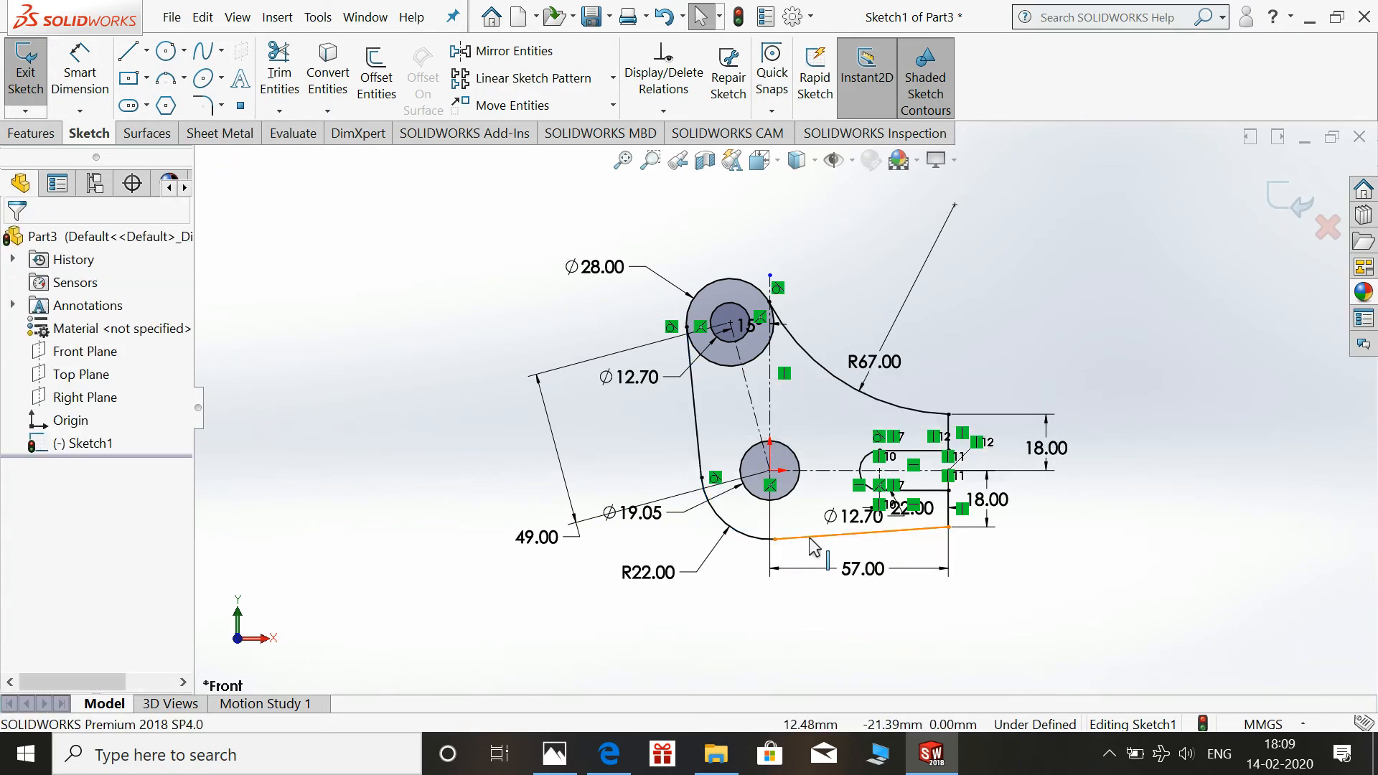
- Add a tangent relation between the 22 mm radius arc and the bottom edge line
{"action": "left_click", "coordinate": [810, 538]}
{"action": "left_click", "coordinate": [761, 541], "text": "ctrl"}
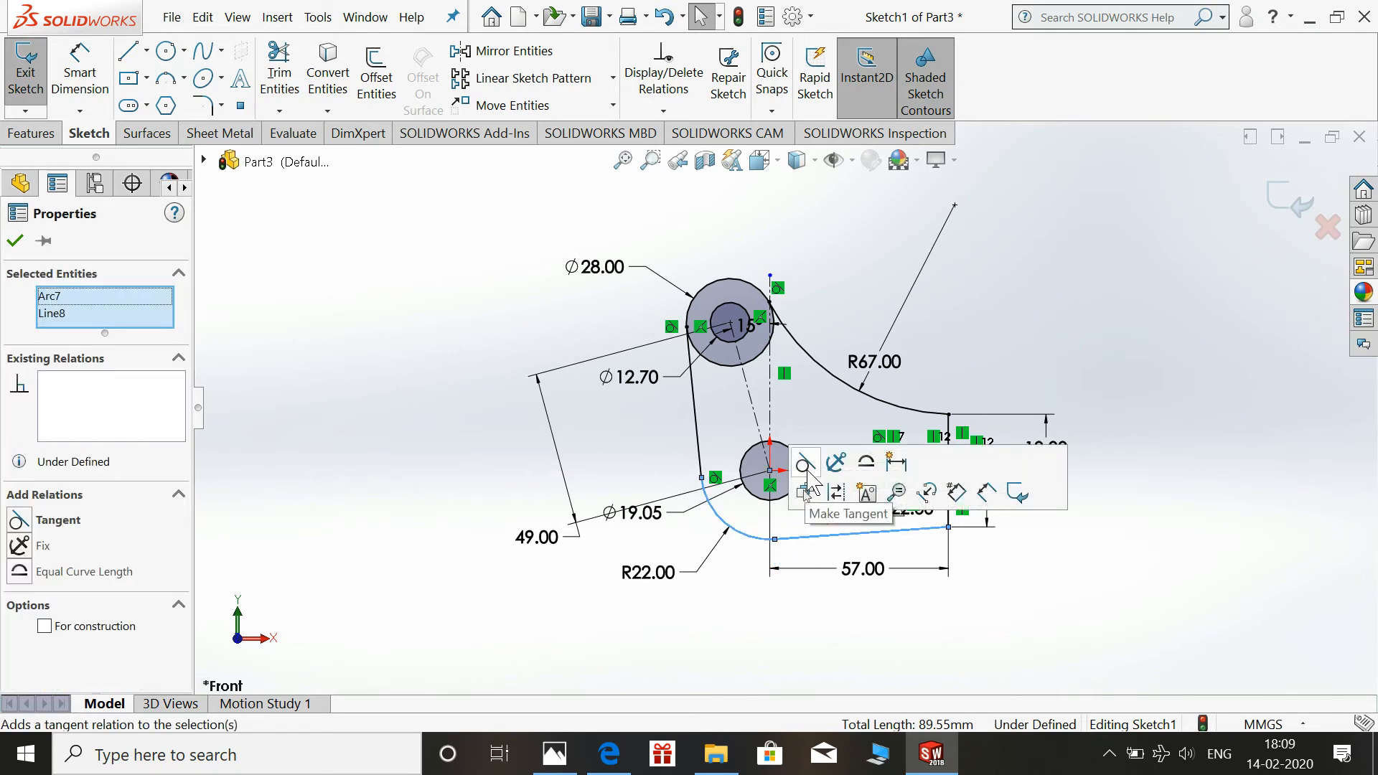
{"action": "left_click", "coordinate": [806, 493]}
{"action": "left_click", "coordinate": [910, 627]}
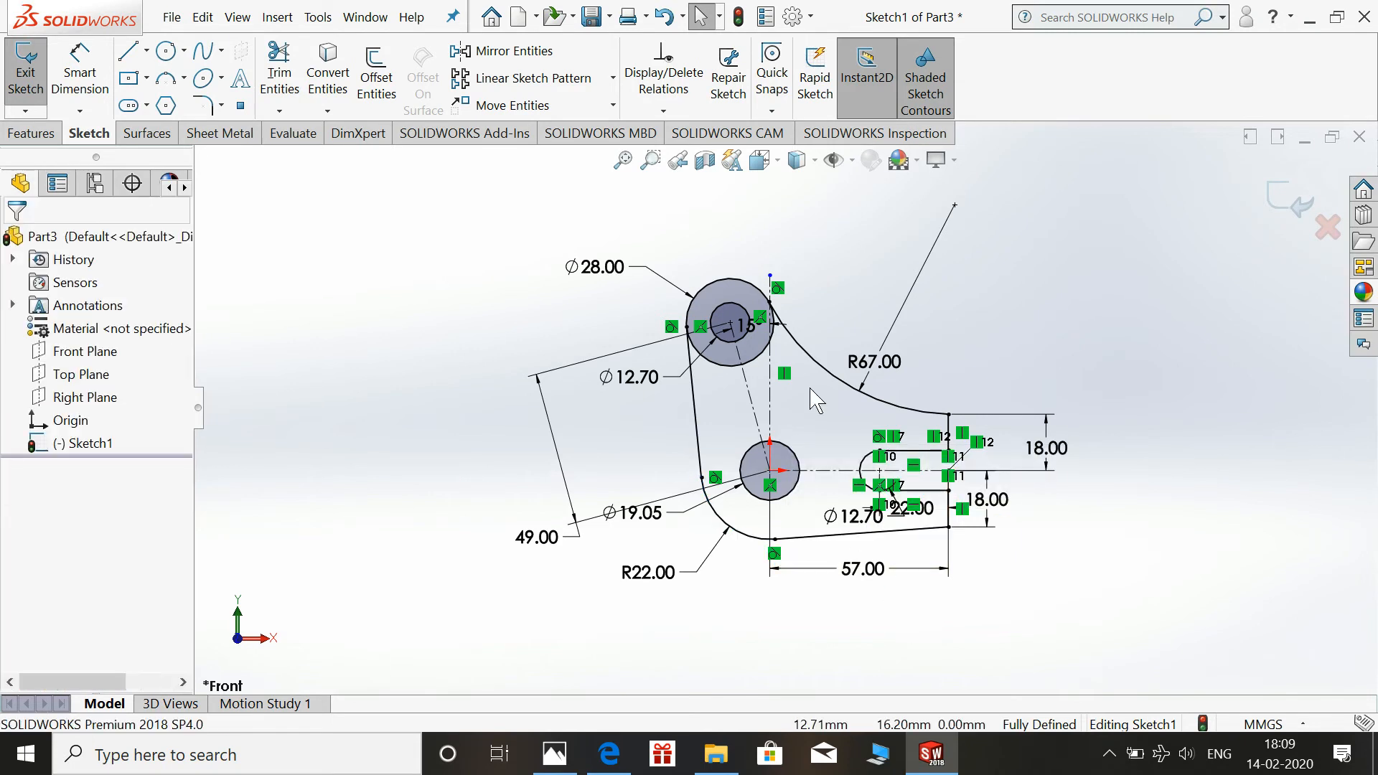
- Trim away the part of the 28 mm circle inside the profile, leaving only the upper outer arc
{"action": "left_click", "coordinate": [279, 72]}
{"action": "scroll", "coordinate": [741, 404], "scroll_direction": "down", "scroll_amount": 2}
{"action": "scroll", "coordinate": [734, 388], "scroll_direction": "down", "scroll_amount": 1}
{"action": "left_click_drag", "start_coordinate": [730, 380], "coordinate": [719, 348]}
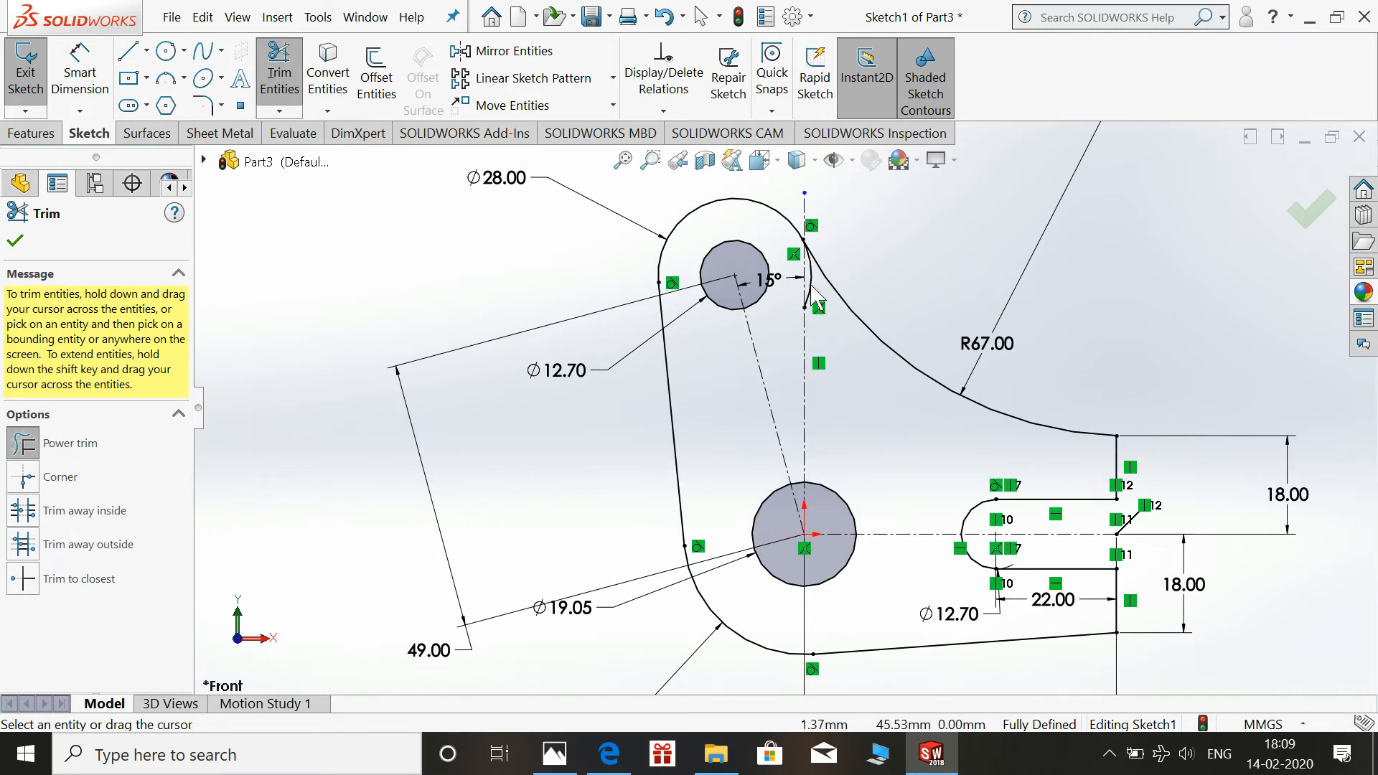
{"action": "key", "text": "Escape"}
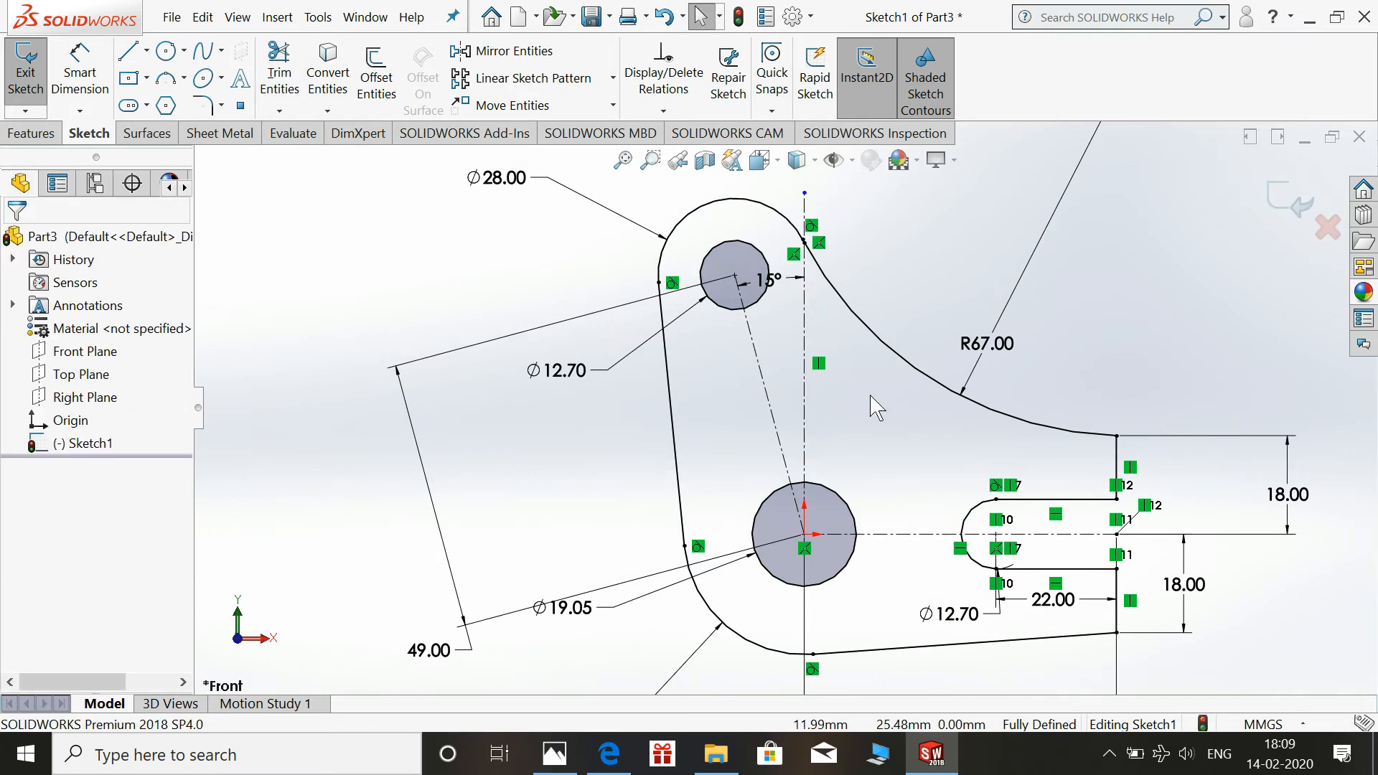
- Shorten the vertical centerline so its upper end lies about 33 mm above the origin, and exit the sketch
{"action": "scroll", "coordinate": [818, 244], "scroll_direction": "down", "scroll_amount": 4}
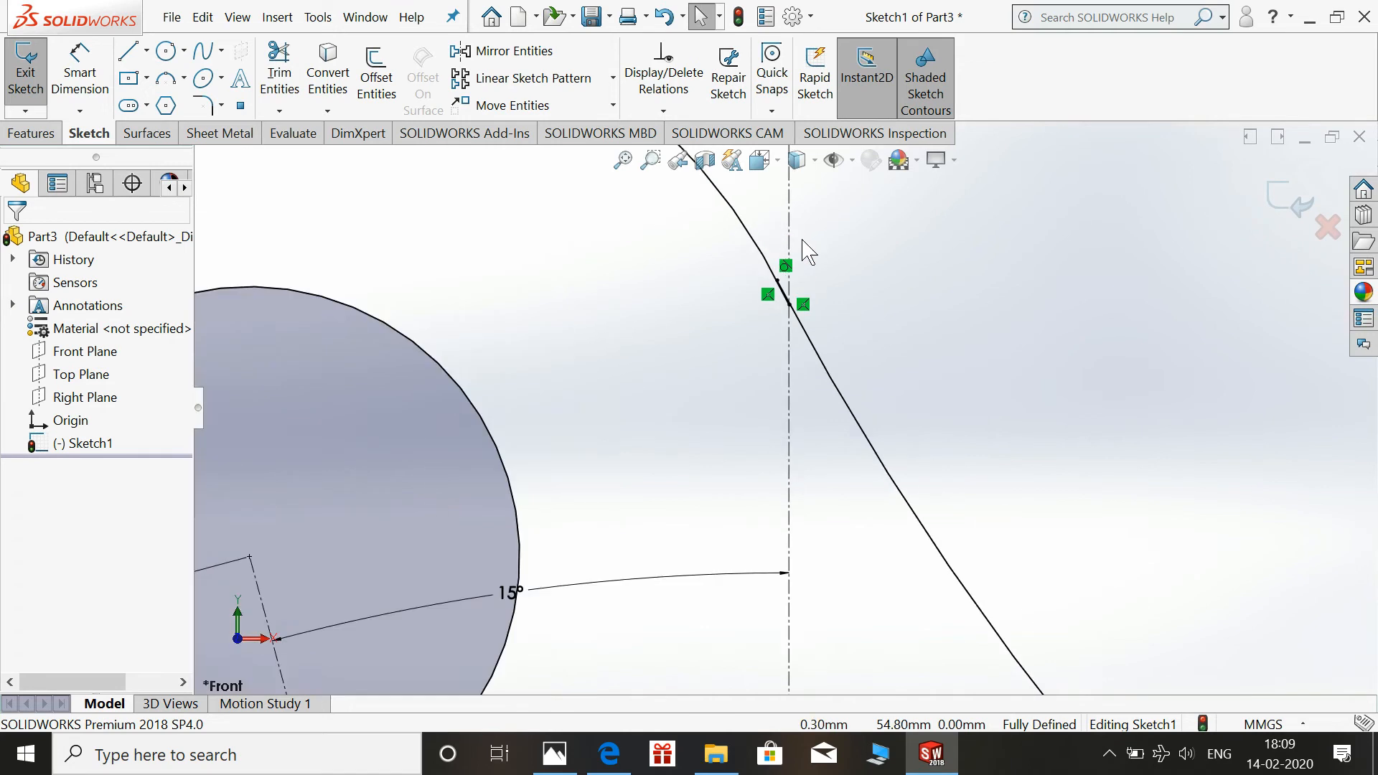
{"action": "scroll", "coordinate": [819, 337], "scroll_direction": "up", "scroll_amount": 3}
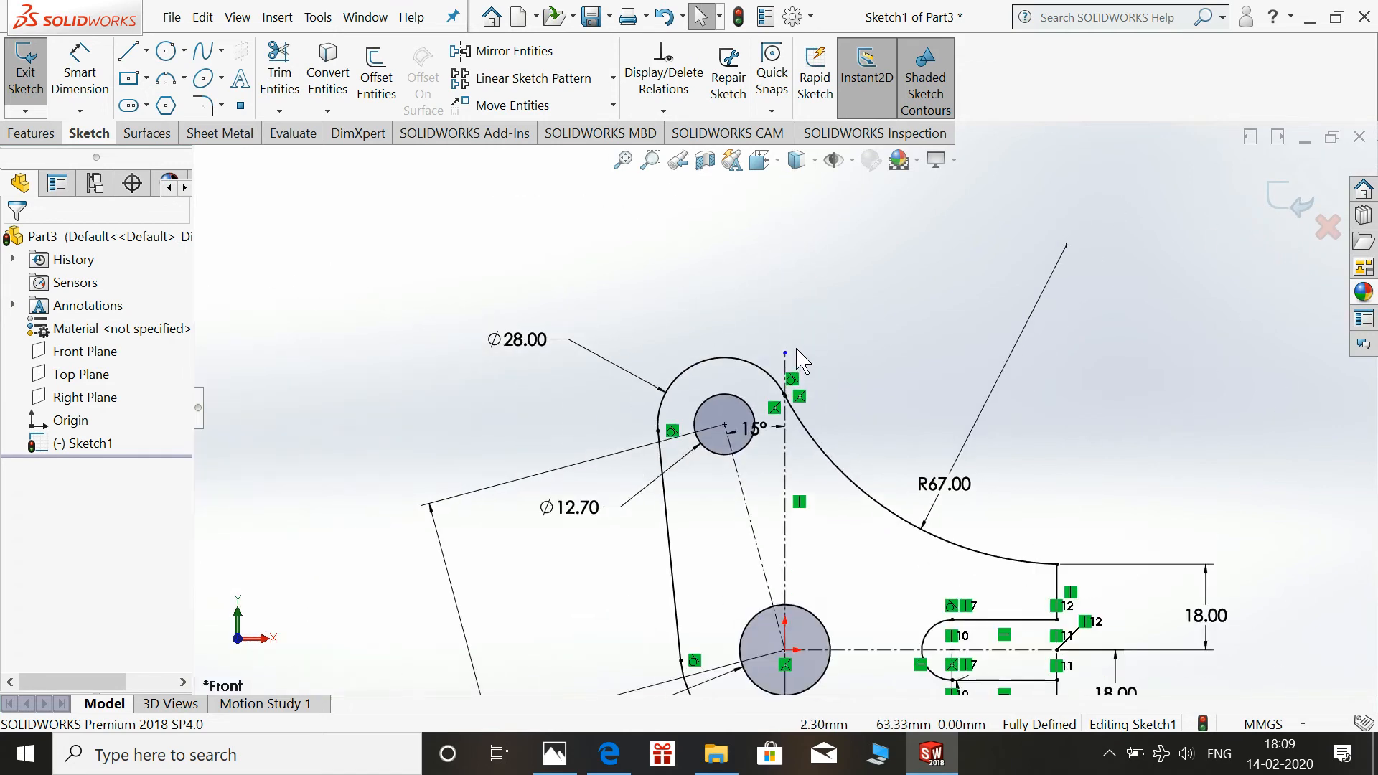
{"action": "left_click_drag", "start_coordinate": [783, 354], "coordinate": [785, 491]}
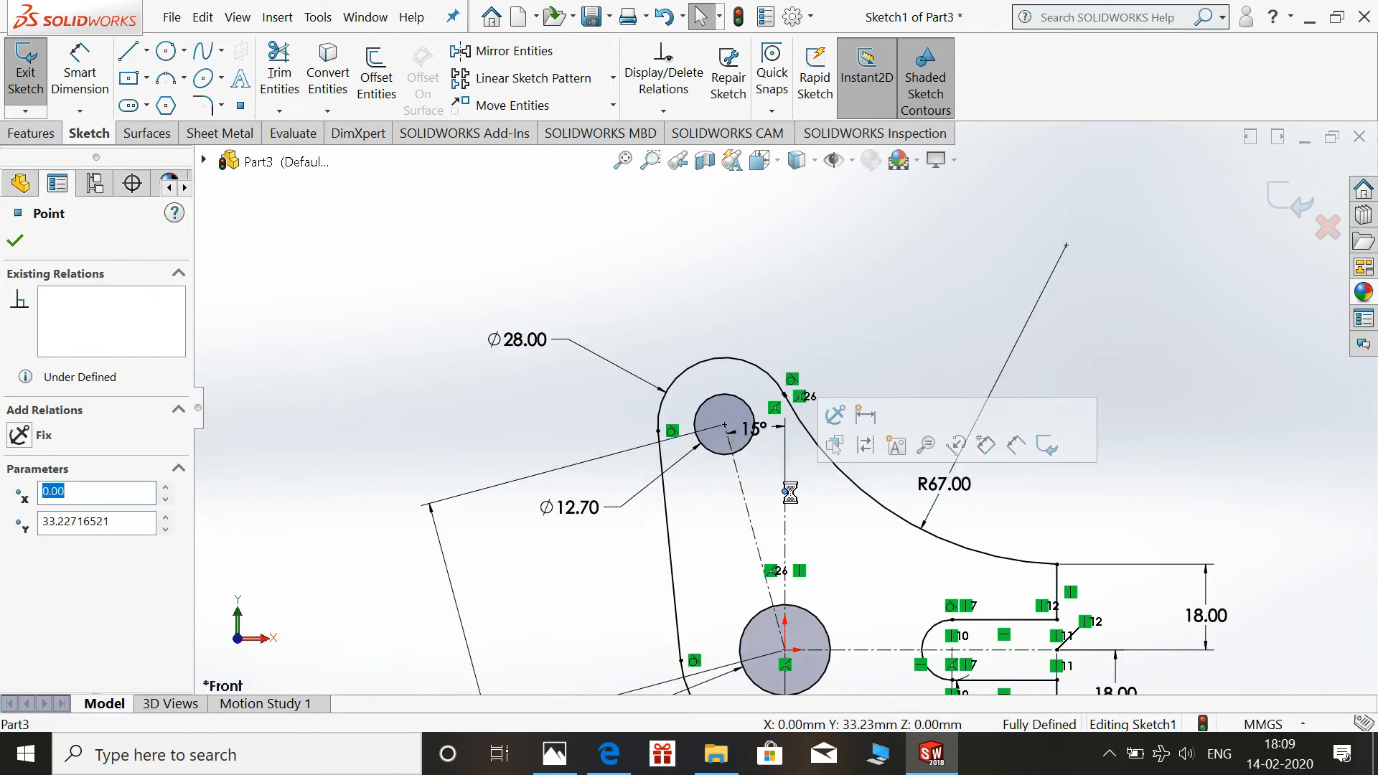
{"action": "left_click", "coordinate": [845, 358]}
{"action": "scroll", "coordinate": [849, 369], "scroll_direction": "up", "scroll_amount": 2}
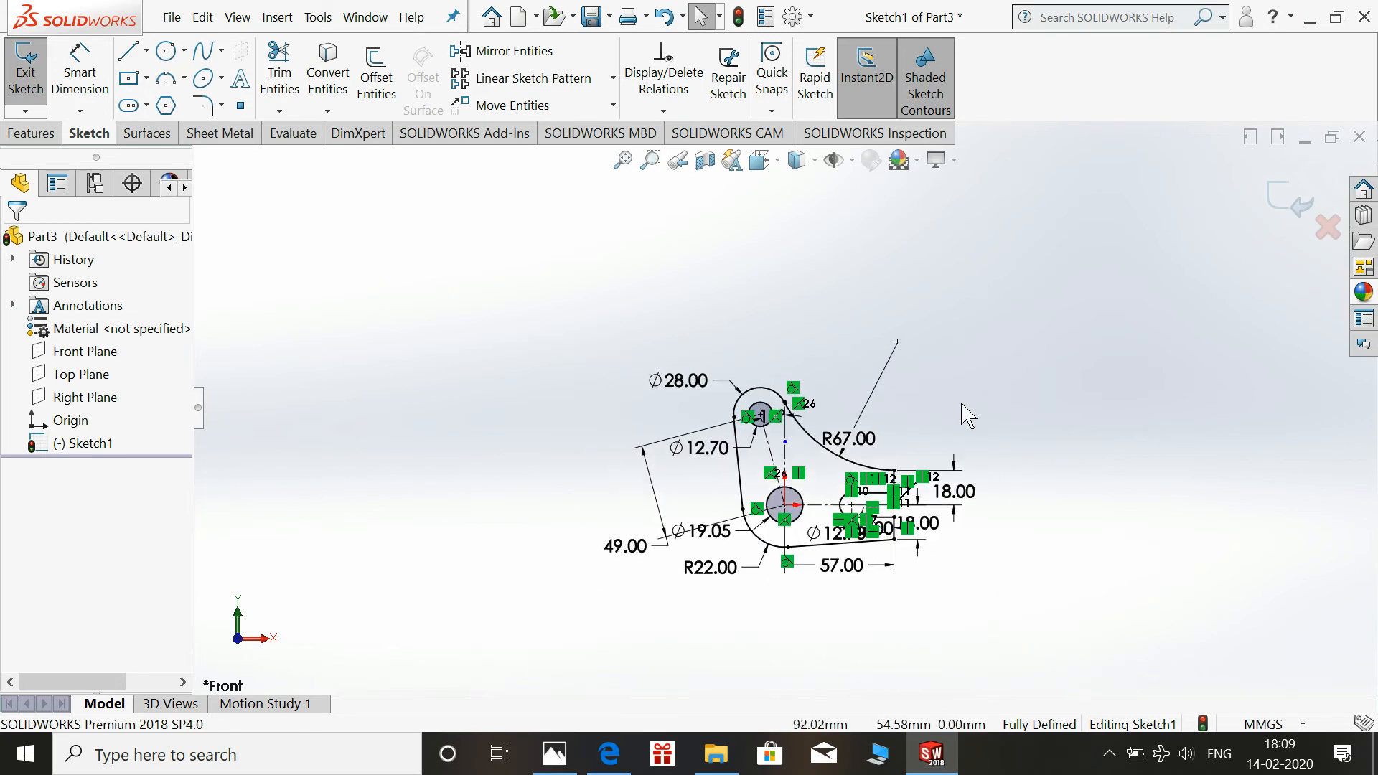
{"action": "scroll", "coordinate": [926, 457], "scroll_direction": "down", "scroll_amount": 2}
{"action": "scroll", "coordinate": [919, 466], "scroll_direction": "up", "scroll_amount": 2}
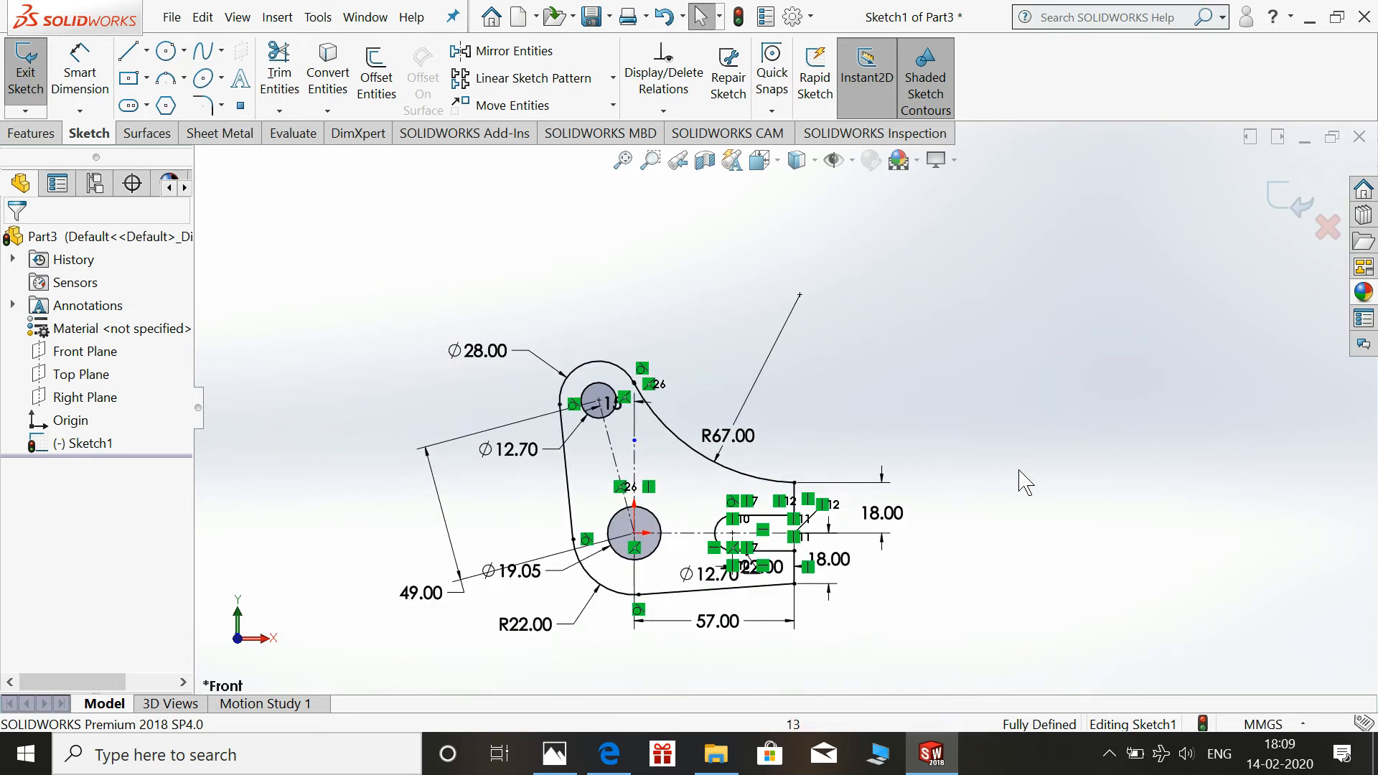
{"action": "left_click", "coordinate": [1297, 203]}
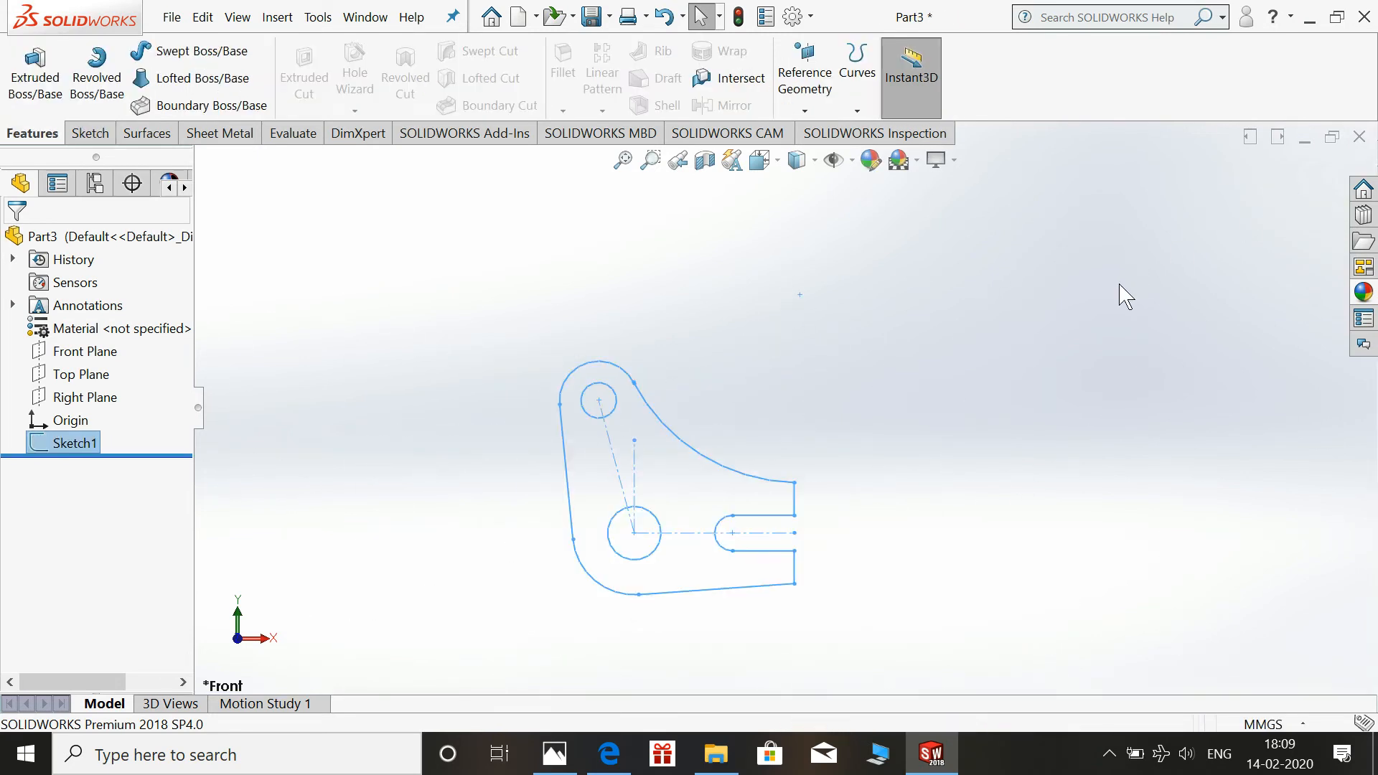
- Try to extrude the profile sketch as a 10 mm blind boss
{"action": "key", "text": "space"}
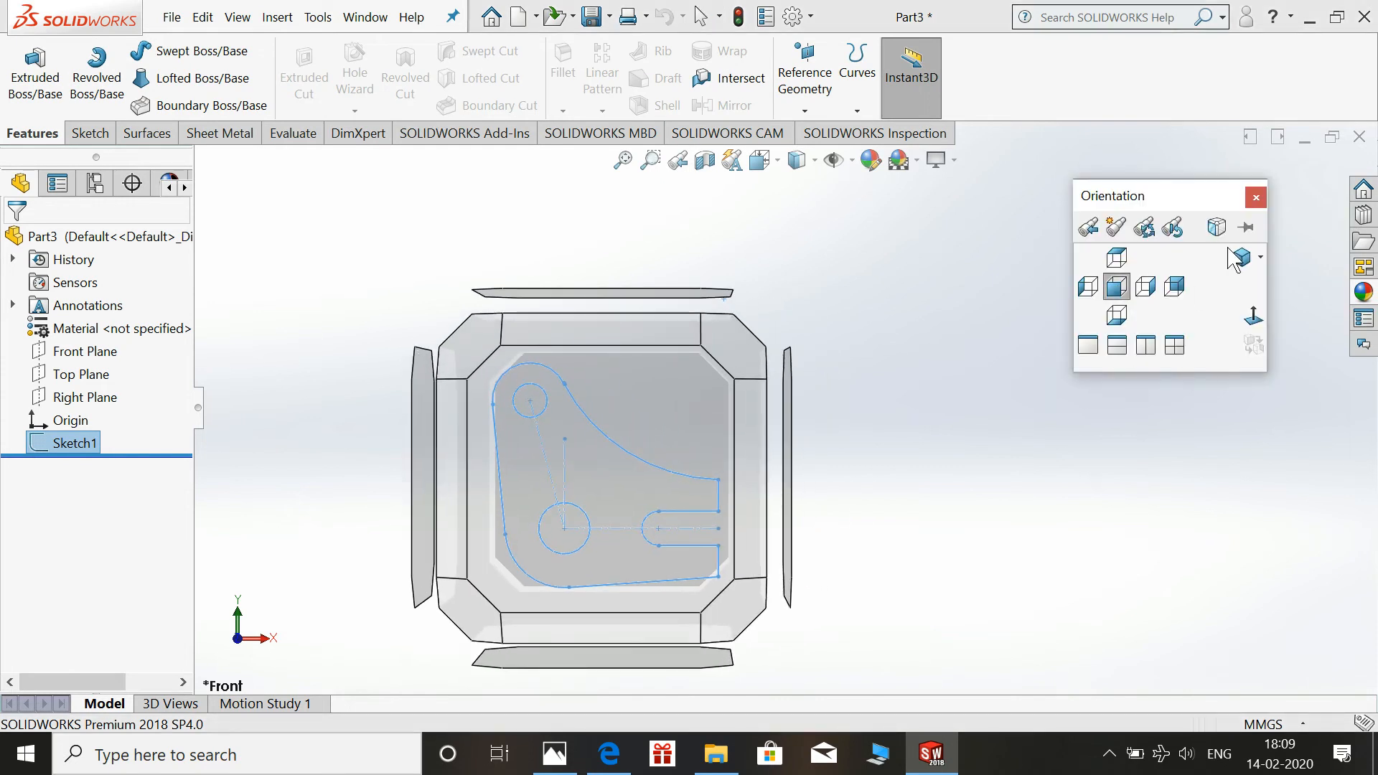
{"action": "left_click", "coordinate": [1239, 260]}
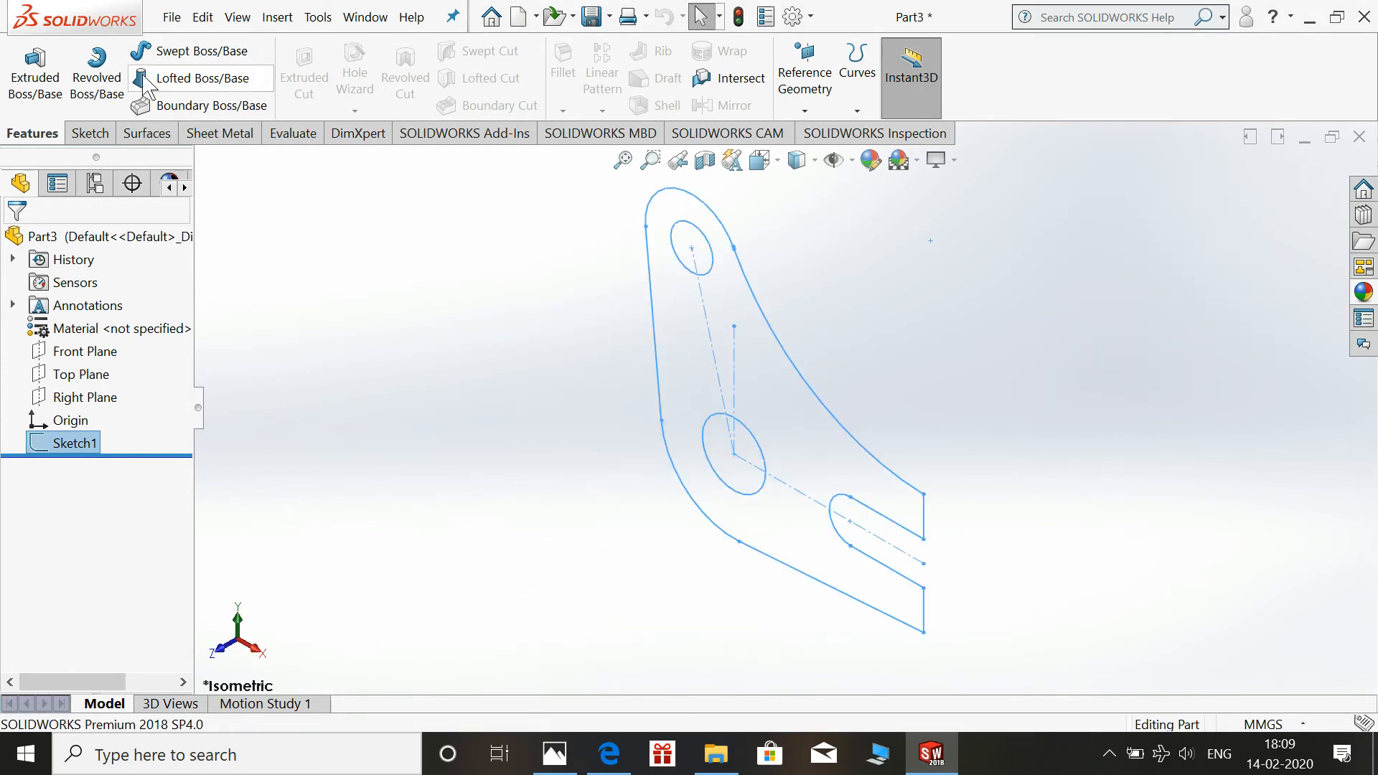
{"action": "left_click", "coordinate": [34, 72]}
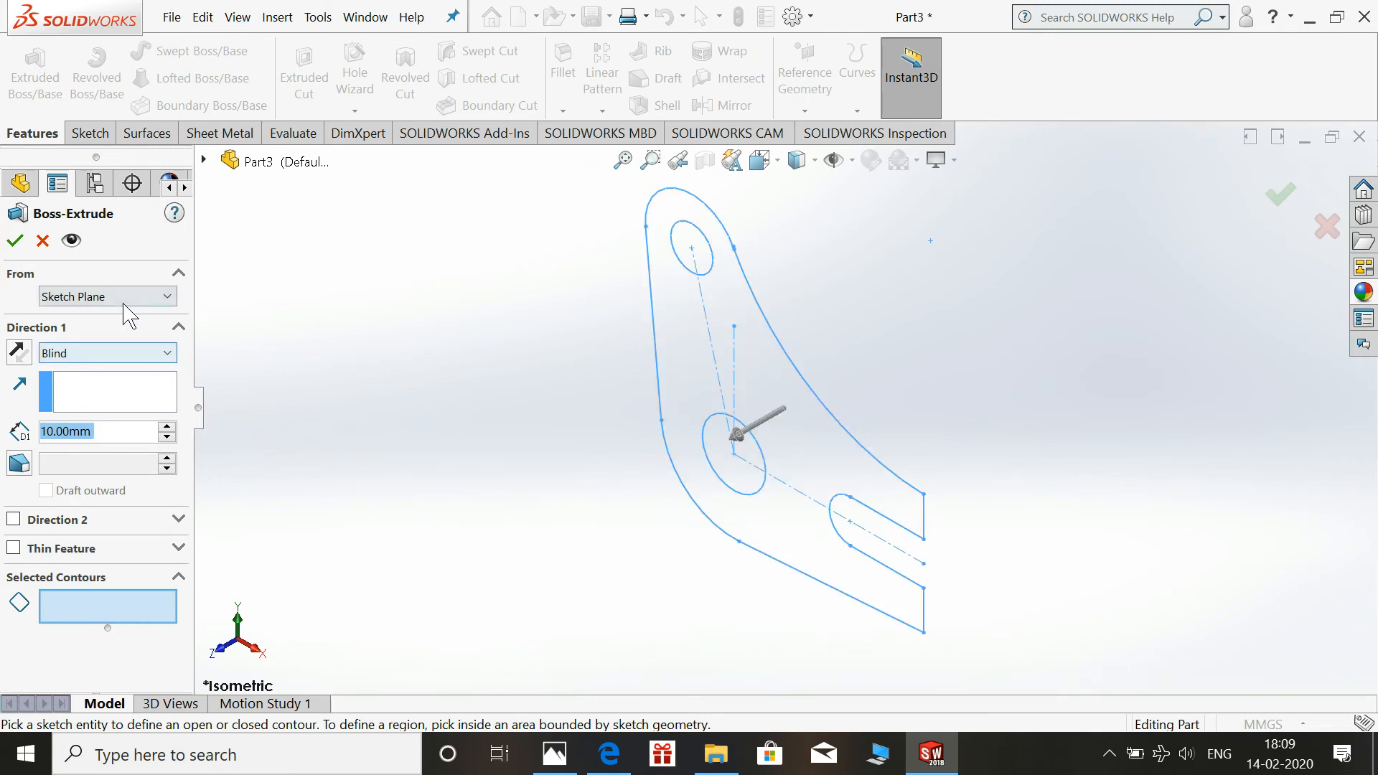
{"action": "left_click", "coordinate": [26, 241]}
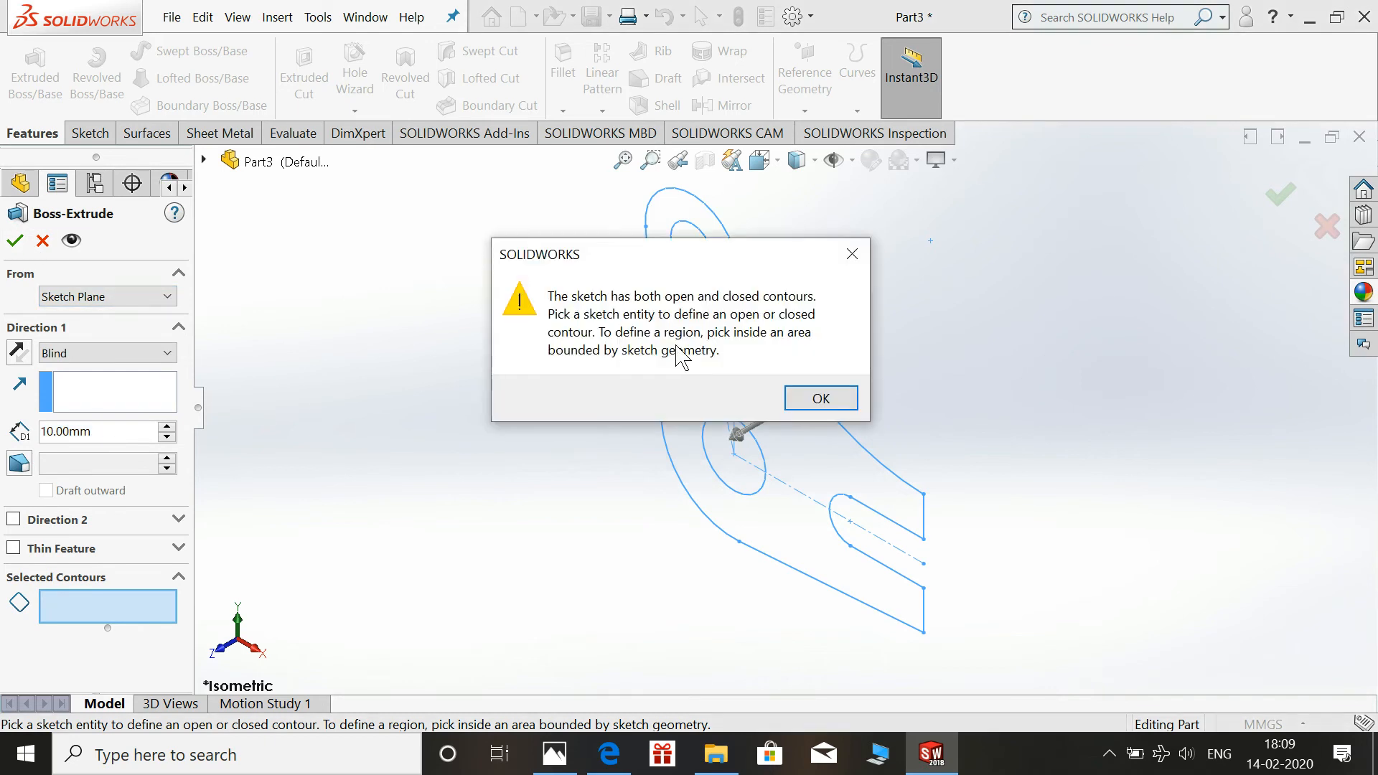
{"action": "left_click", "coordinate": [820, 398]}
{"action": "key", "text": "Escape"}
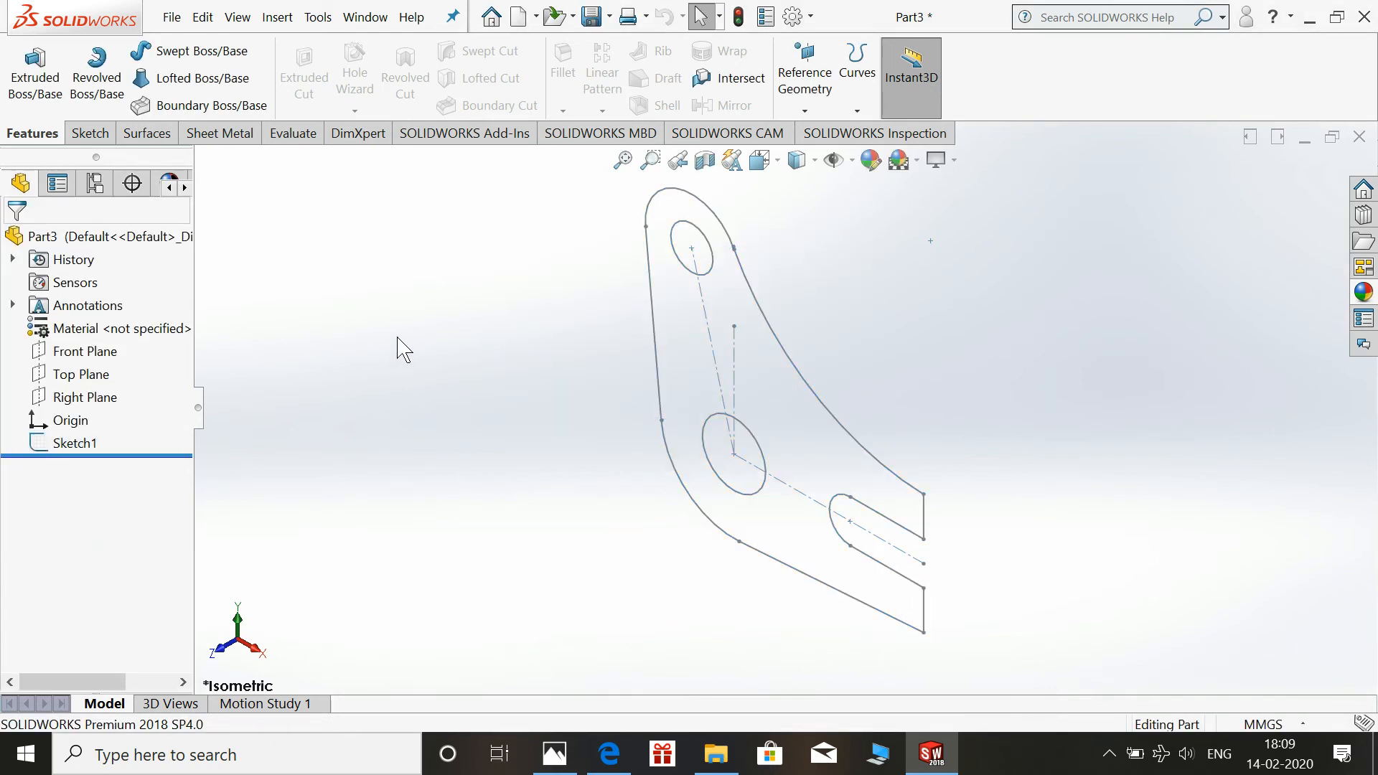
- Reopen the profile sketch for editing and view it face-on
{"action": "left_click", "coordinate": [76, 443]}
{"action": "left_click", "coordinate": [114, 386]}
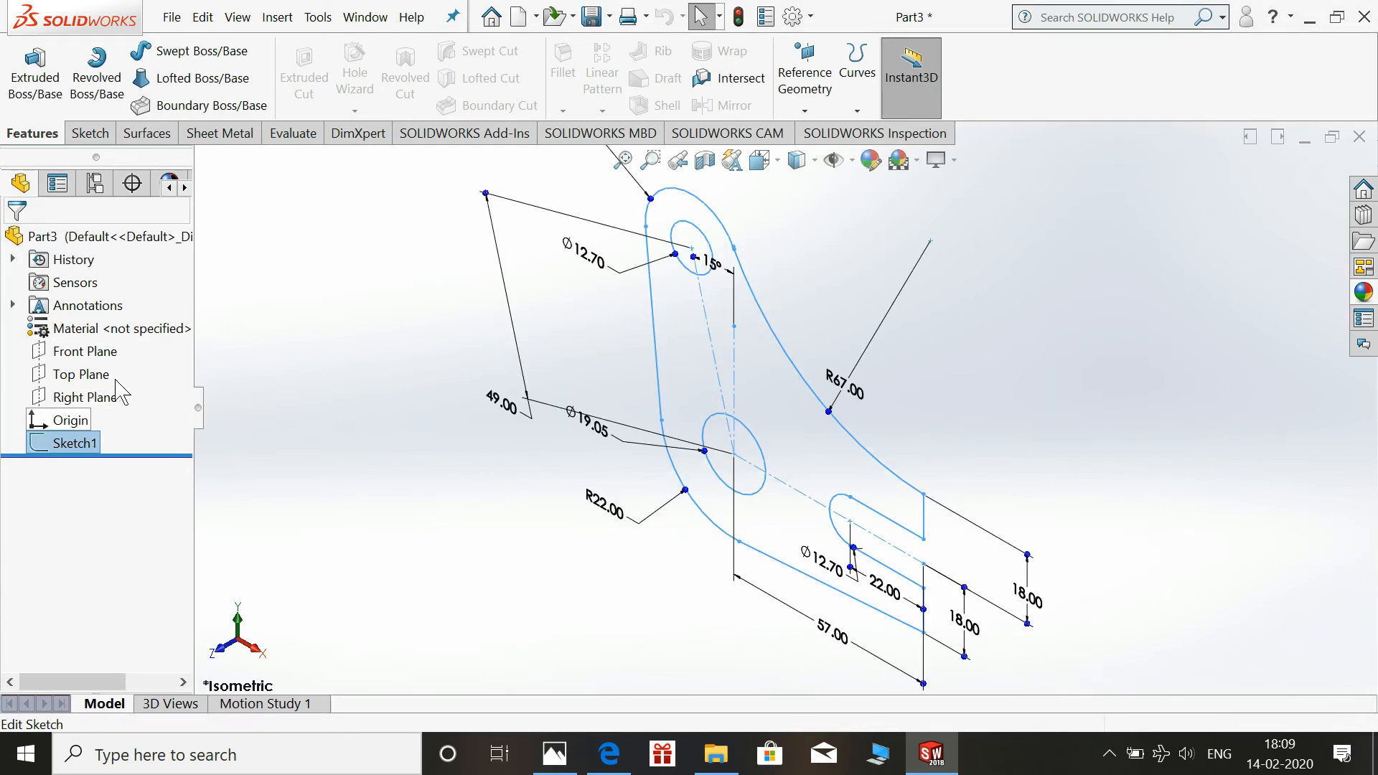
{"action": "key", "text": "space"}
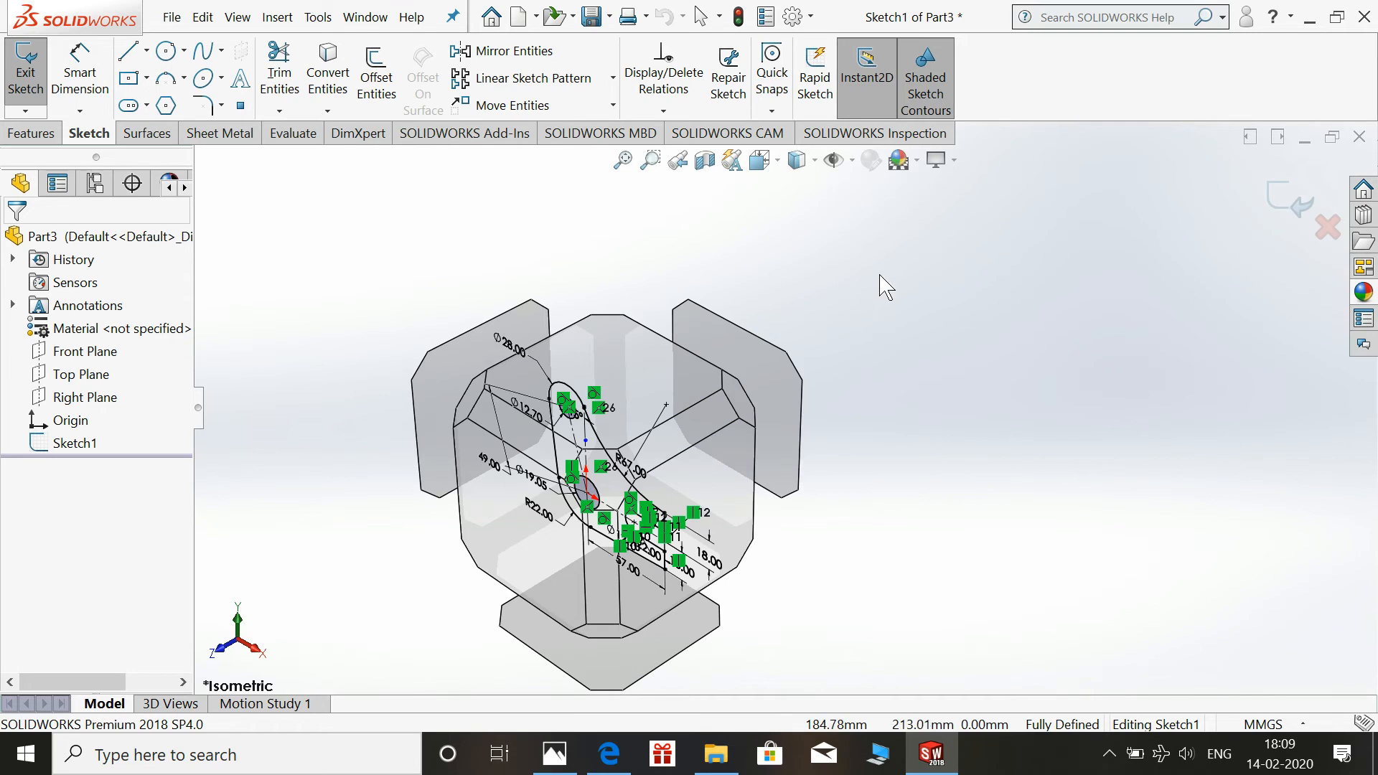
{"action": "key", "text": "space"}
{"action": "left_click", "coordinate": [885, 336]}
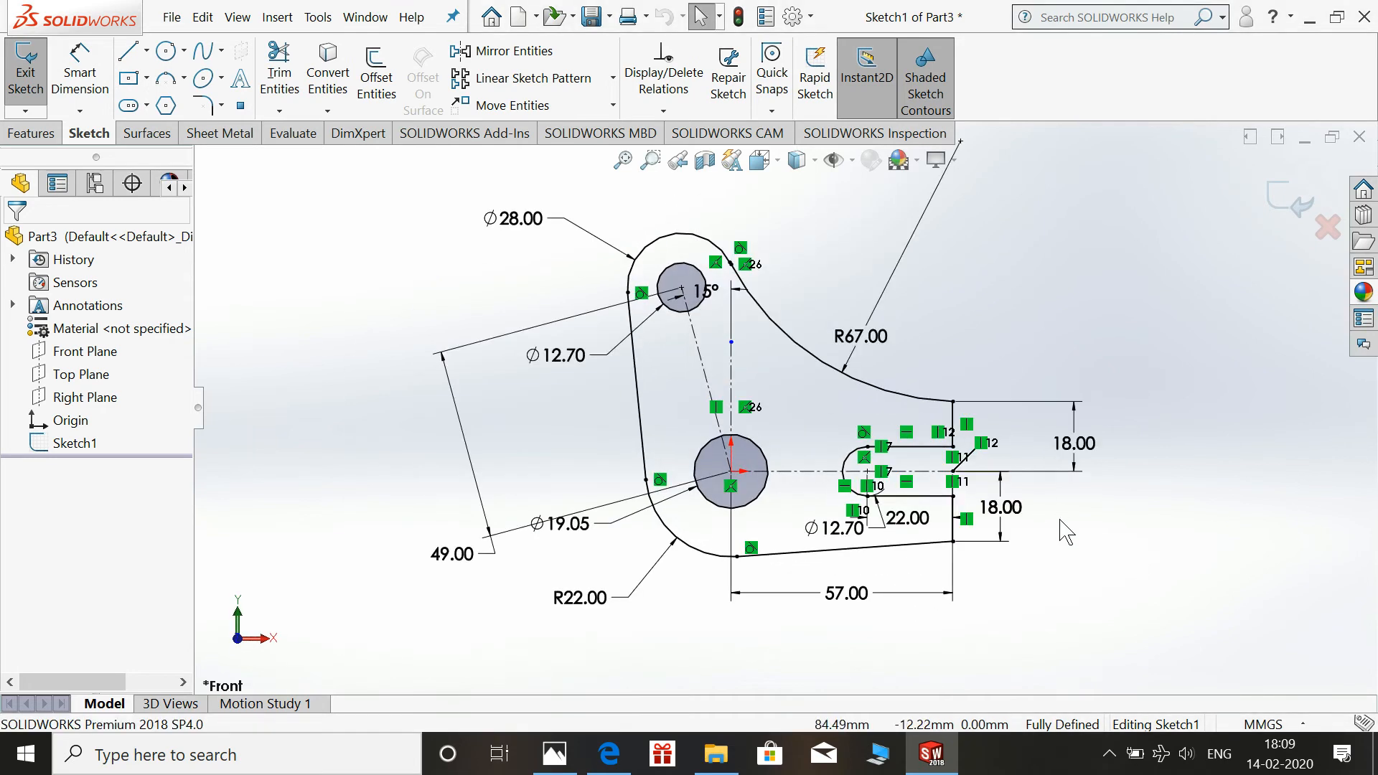
- Trim away the tiny leftover segment where the 28 mm arc meets the 67 mm radius arc, and exit the sketch
{"action": "scroll", "coordinate": [739, 380], "scroll_direction": "down", "scroll_amount": 5}
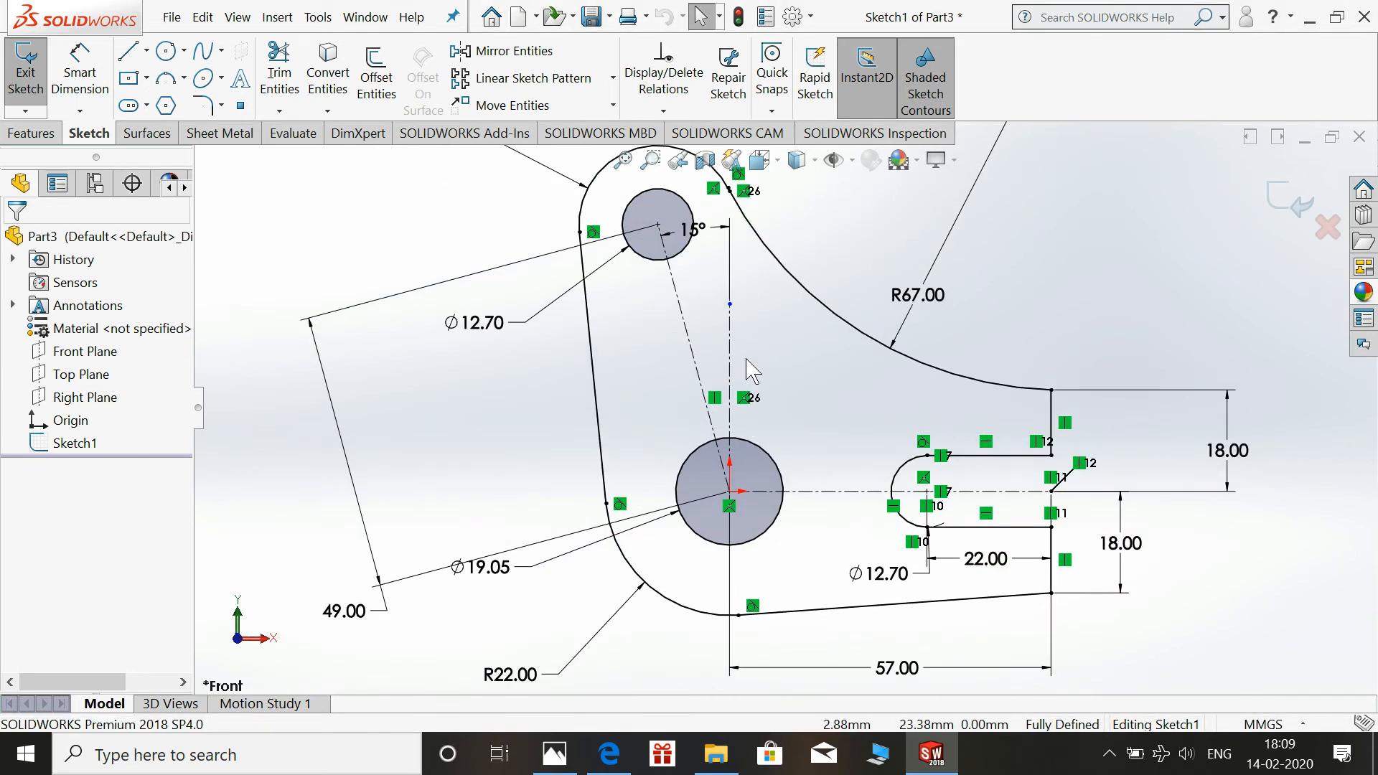
{"action": "left_click", "coordinate": [726, 294]}
{"action": "scroll", "coordinate": [793, 348], "scroll_direction": "up", "scroll_amount": 3}
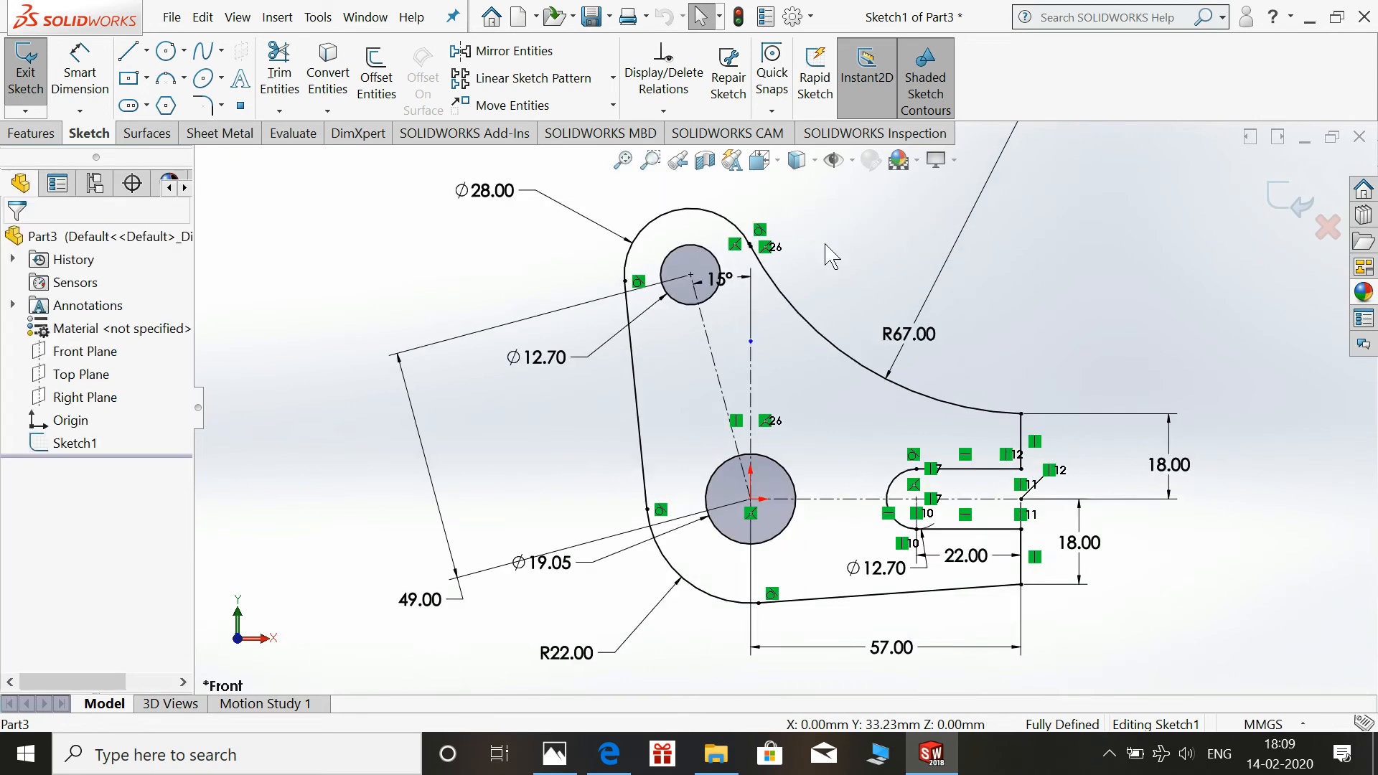
{"action": "scroll", "coordinate": [782, 255], "scroll_direction": "down", "scroll_amount": 2}
{"action": "scroll", "coordinate": [747, 304], "scroll_direction": "down", "scroll_amount": 6}
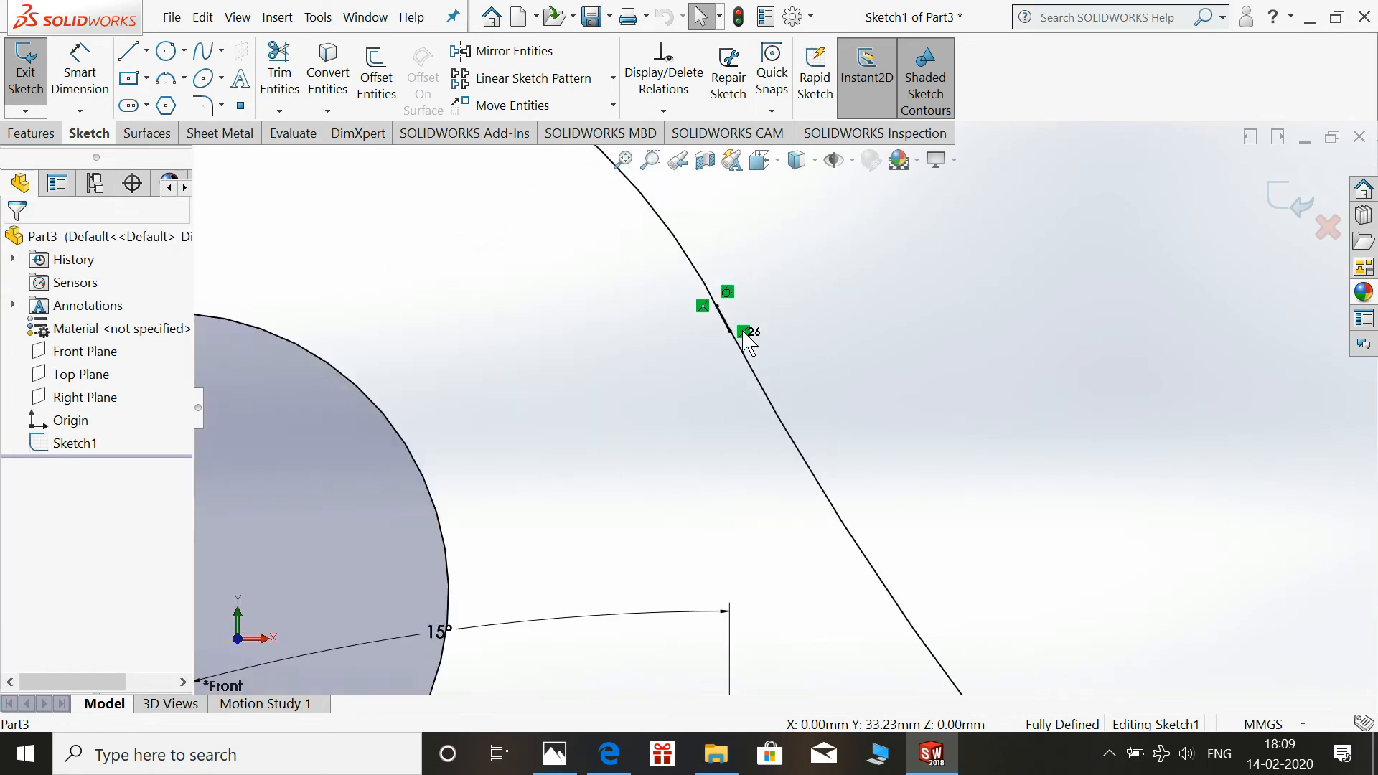
{"action": "scroll", "coordinate": [747, 343], "scroll_direction": "down", "scroll_amount": 3}
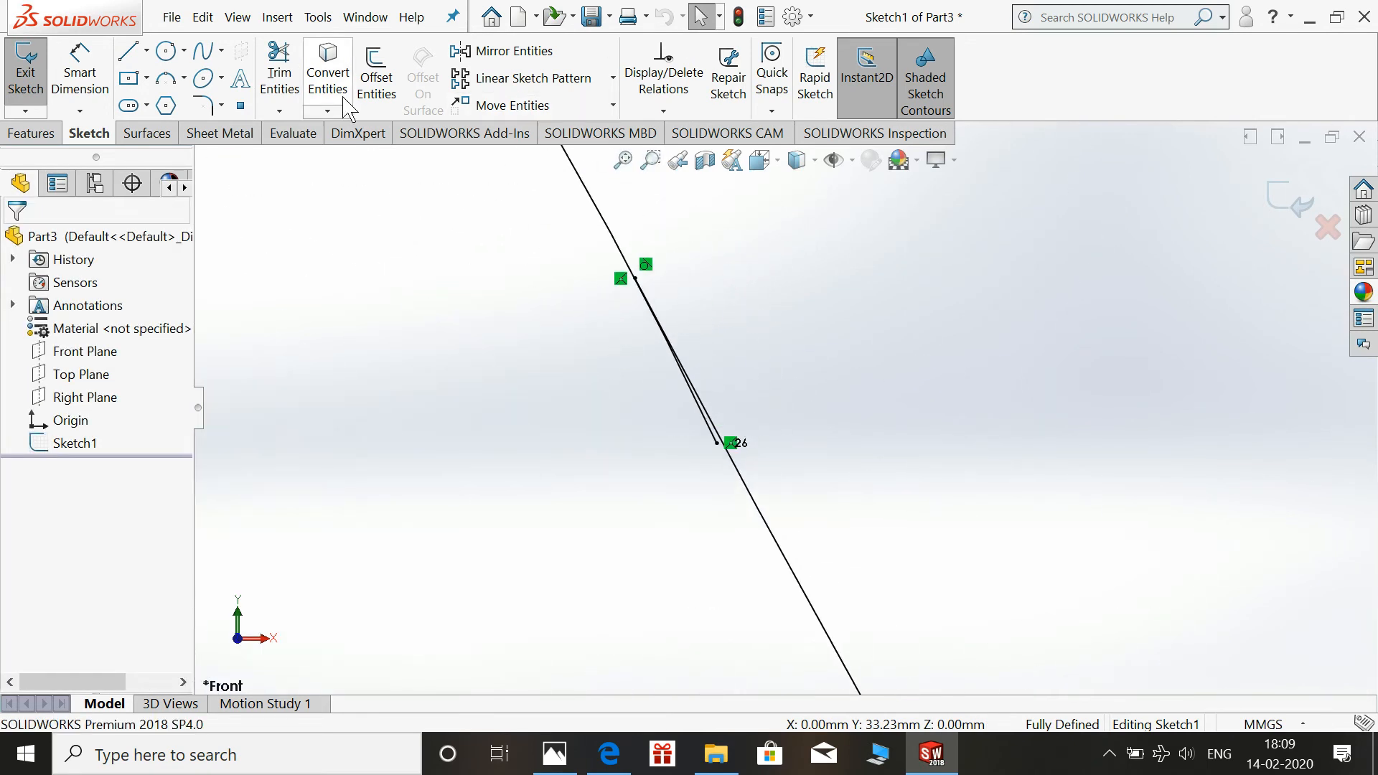
{"action": "left_click", "coordinate": [279, 72]}
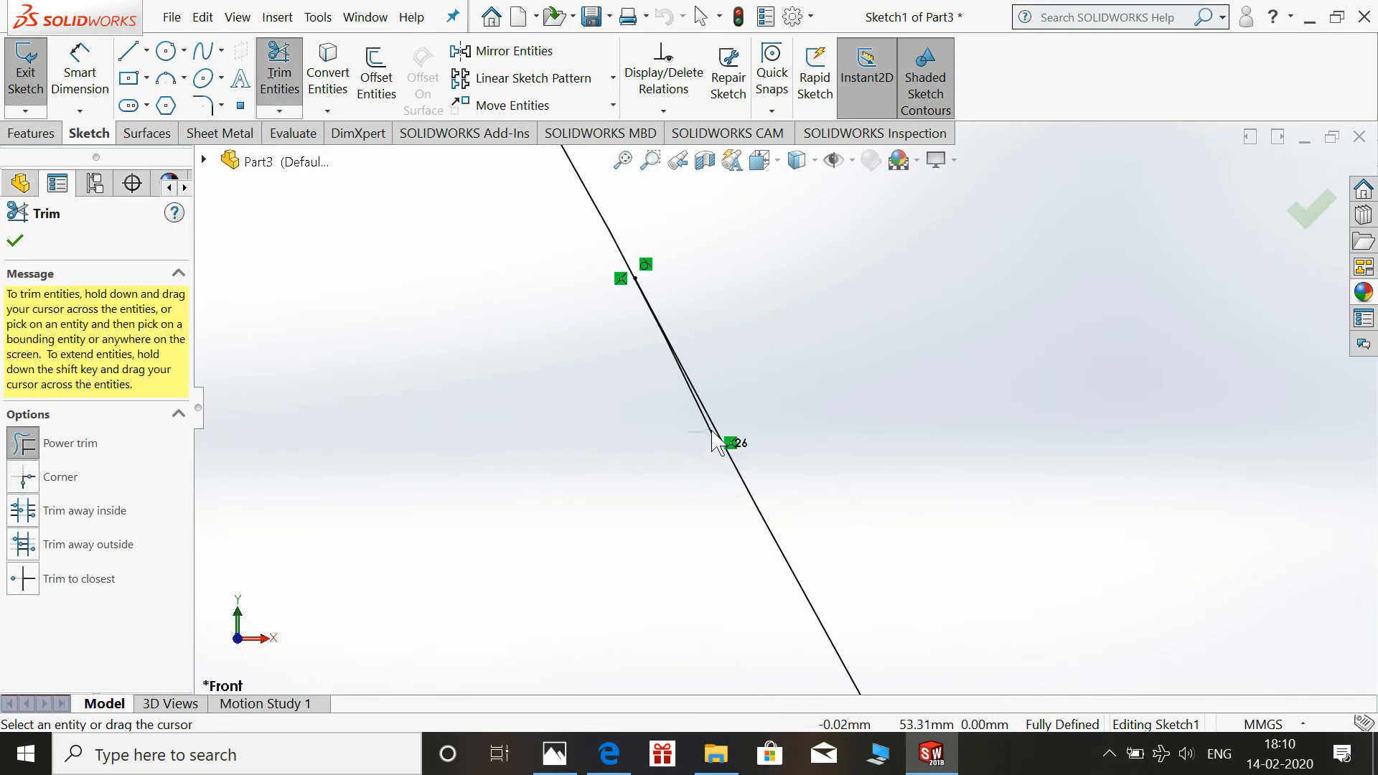
{"action": "left_click", "coordinate": [710, 432]}
{"action": "key", "text": "Escape"}
{"action": "scroll", "coordinate": [755, 423], "scroll_direction": "up", "scroll_amount": 5}
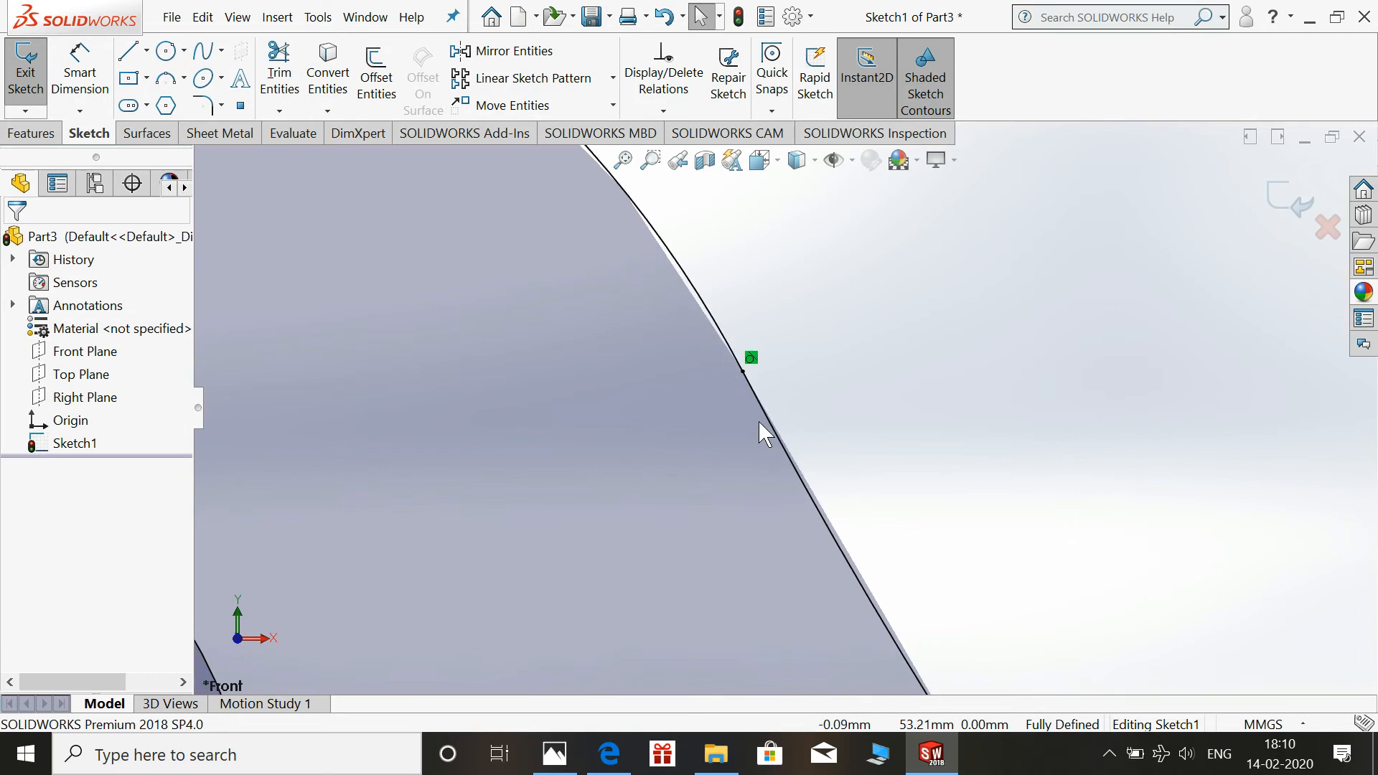
{"action": "scroll", "coordinate": [784, 412], "scroll_direction": "up", "scroll_amount": 3}
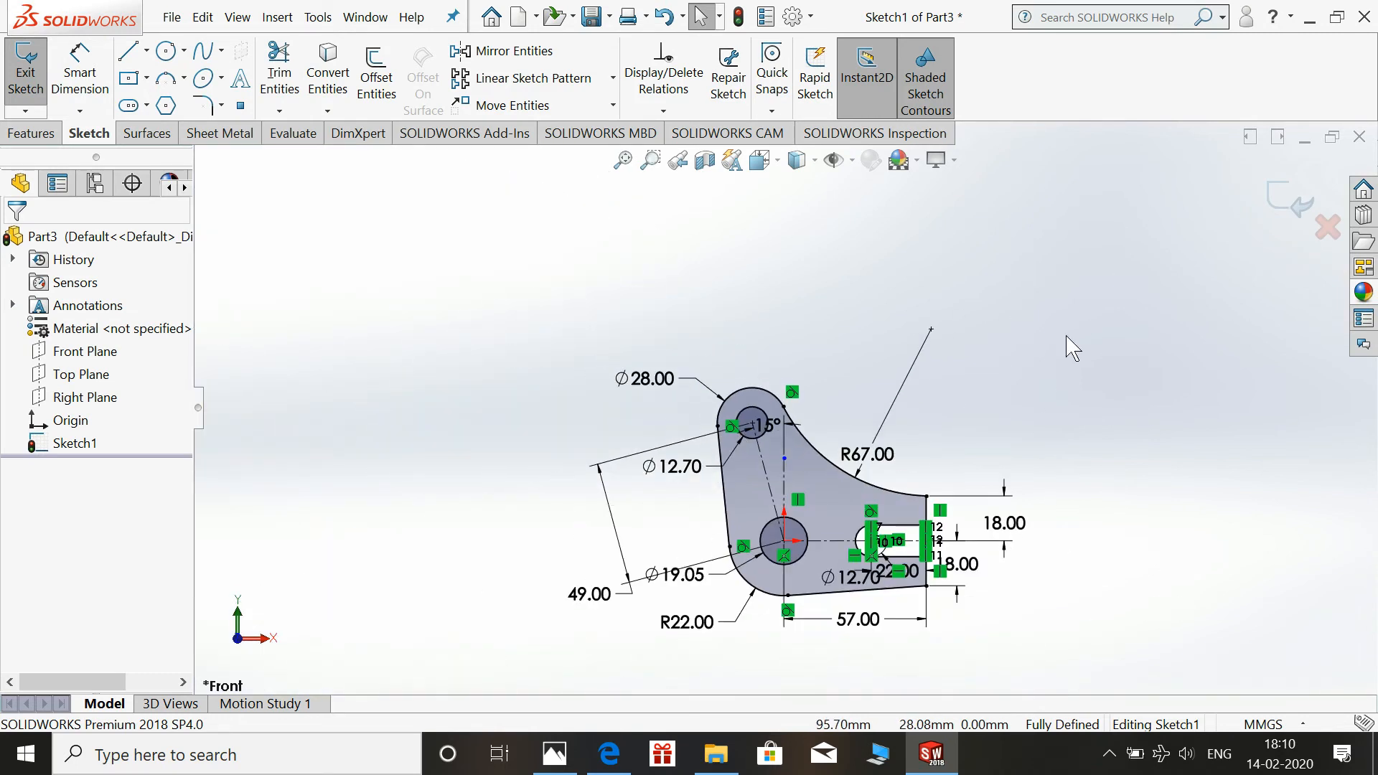
{"action": "left_click", "coordinate": [1314, 203]}
- Start a boss extrusion of the profile sketch in isometric view, with Mid Plane as the end condition
{"action": "key", "text": "space"}
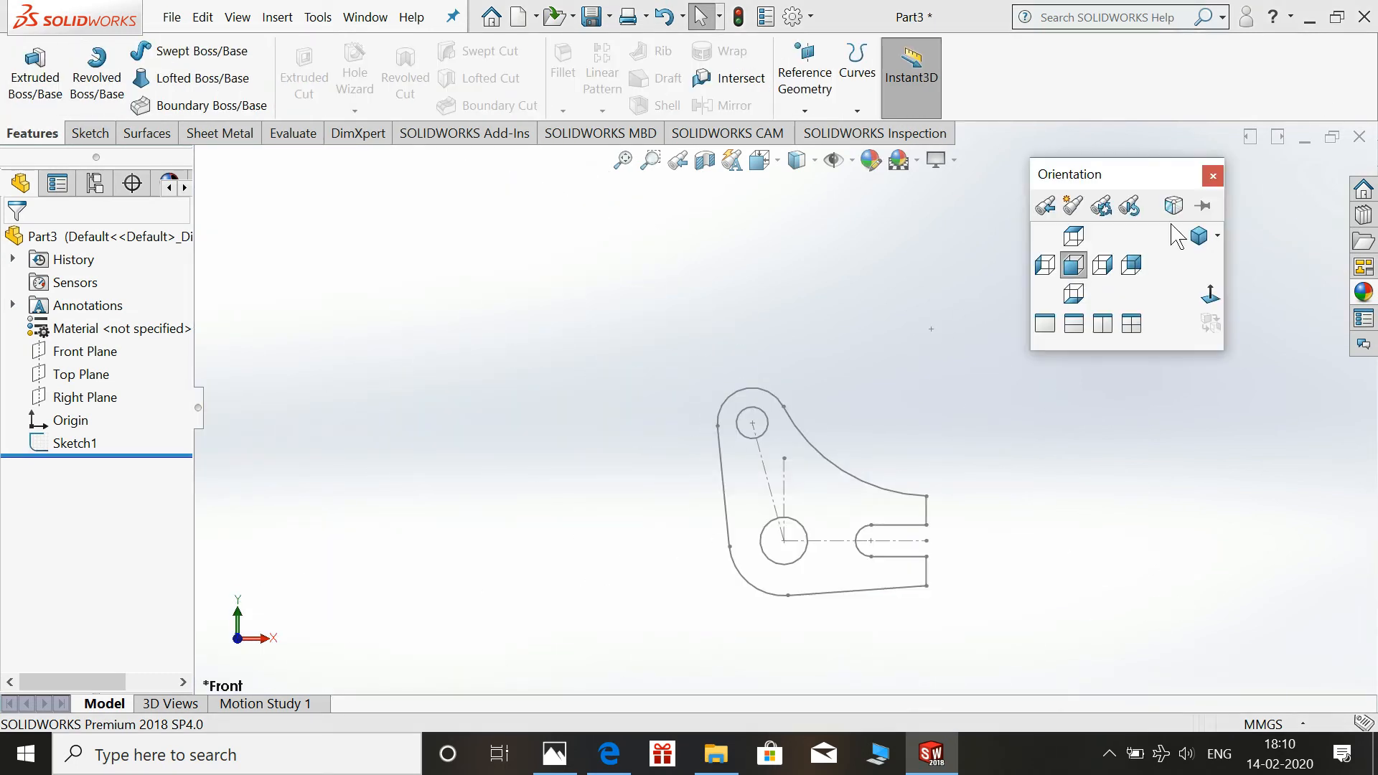
{"action": "left_click", "coordinate": [1200, 230]}
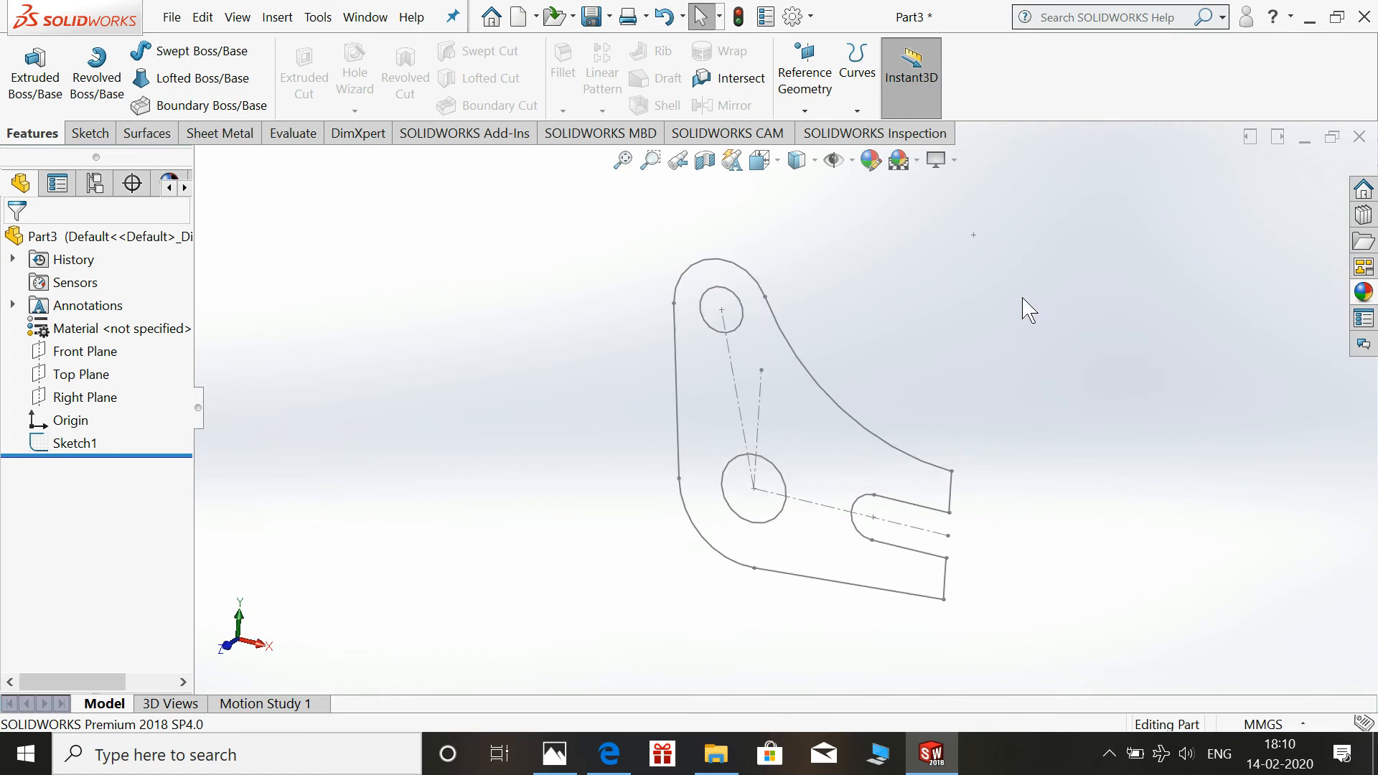
{"action": "left_click", "coordinate": [34, 72]}
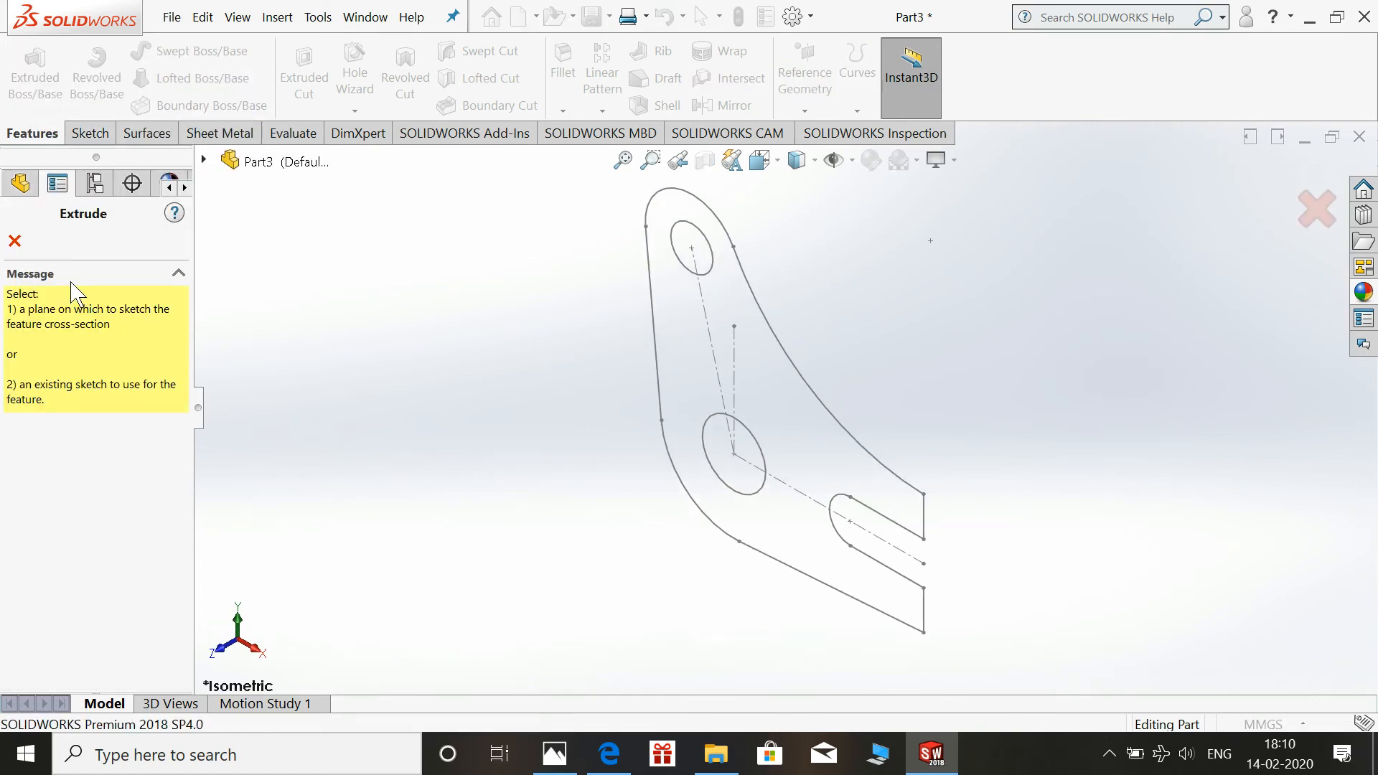
{"action": "left_click", "coordinate": [205, 162]}
{"action": "left_click", "coordinate": [286, 367]}
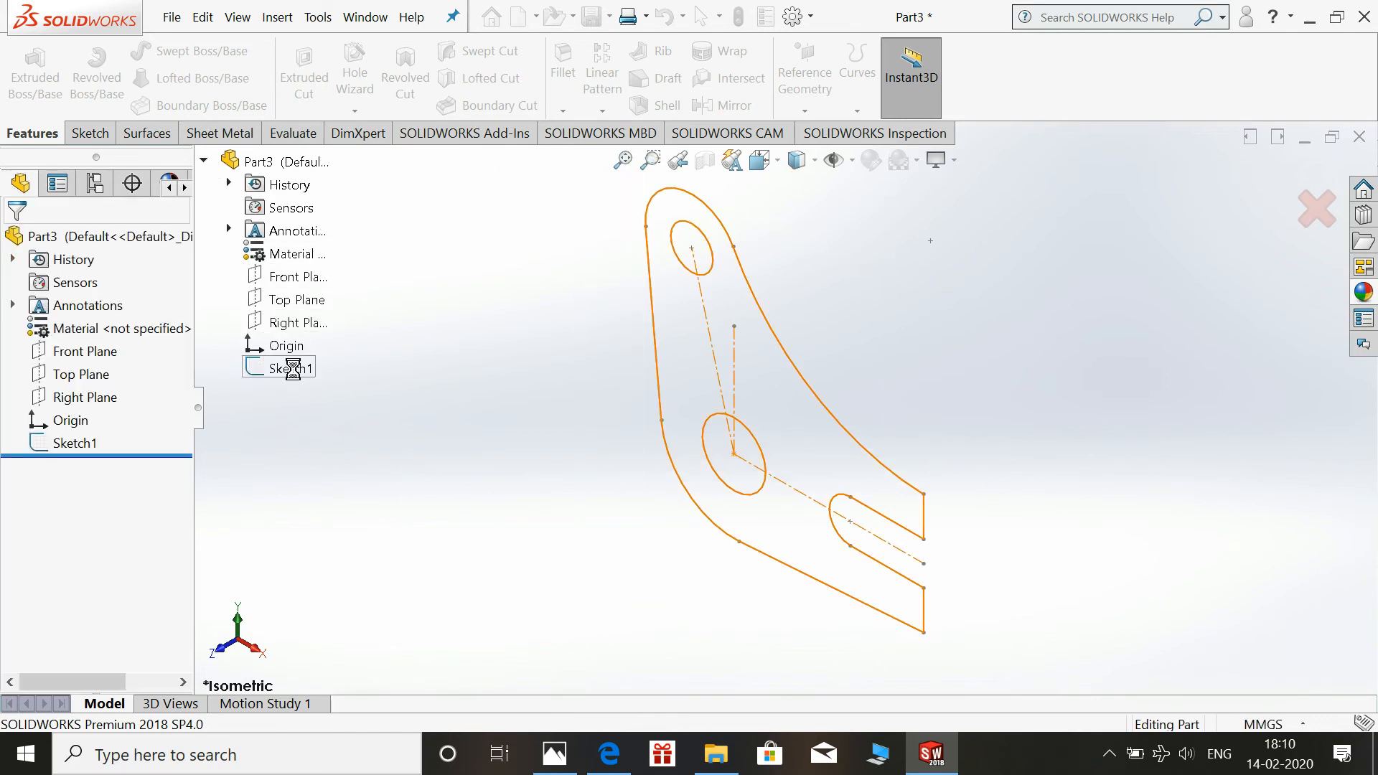
{"action": "left_click", "coordinate": [108, 353]}
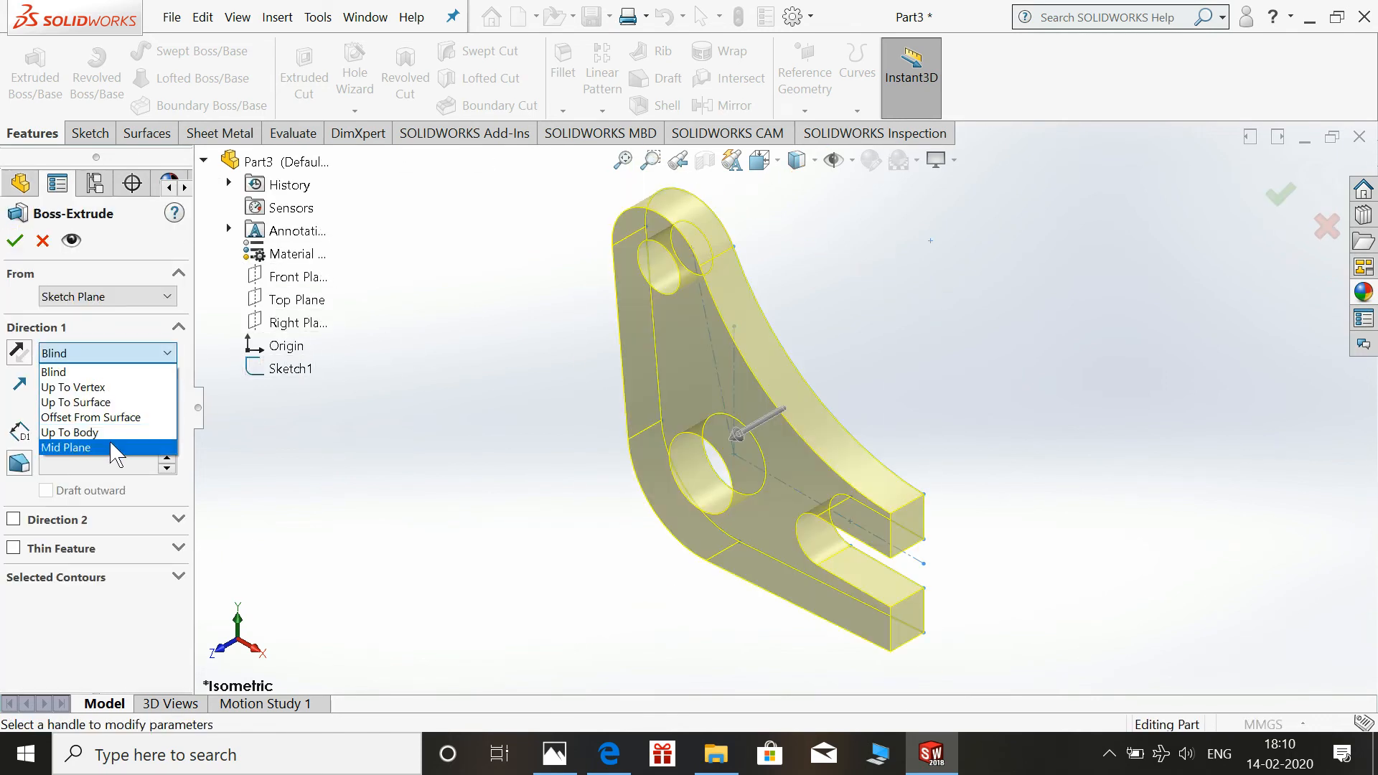
{"action": "left_click", "coordinate": [109, 449]}
- Check the overall thickness in the reference drawing, set the extrusion depth to 28.52 mm from the sketch plane, and finish the extrusion
{"action": "left_click", "coordinate": [554, 752]}
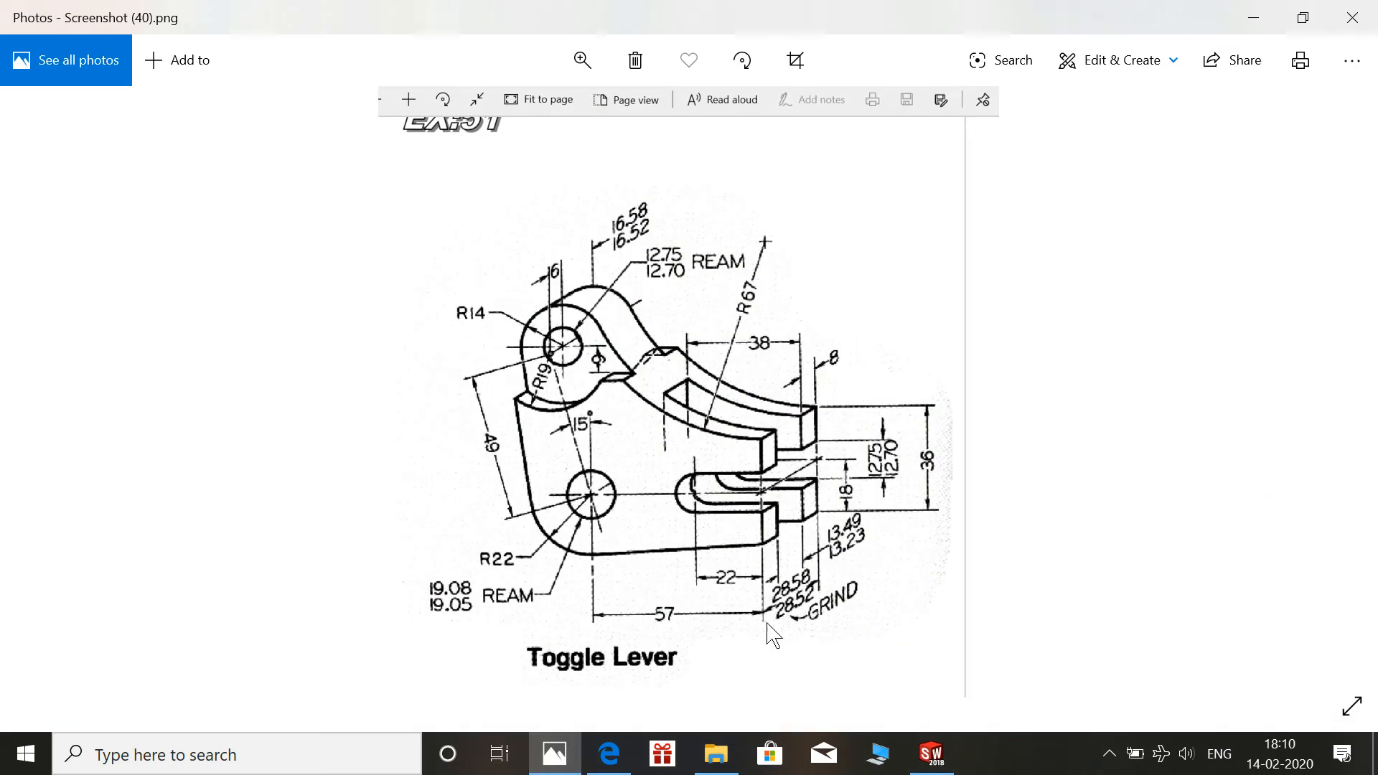
{"action": "left_click", "coordinate": [554, 751]}
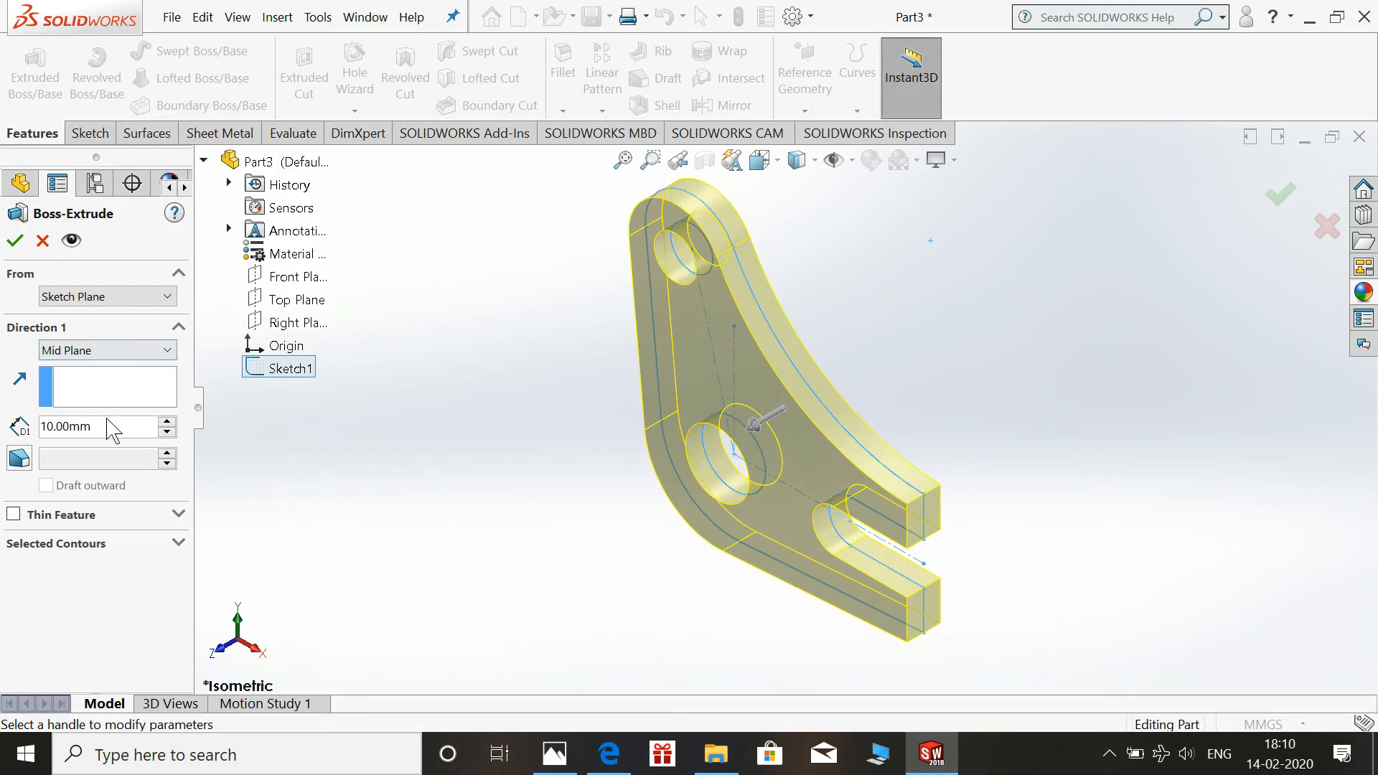
{"action": "type", "text": "28.52"}
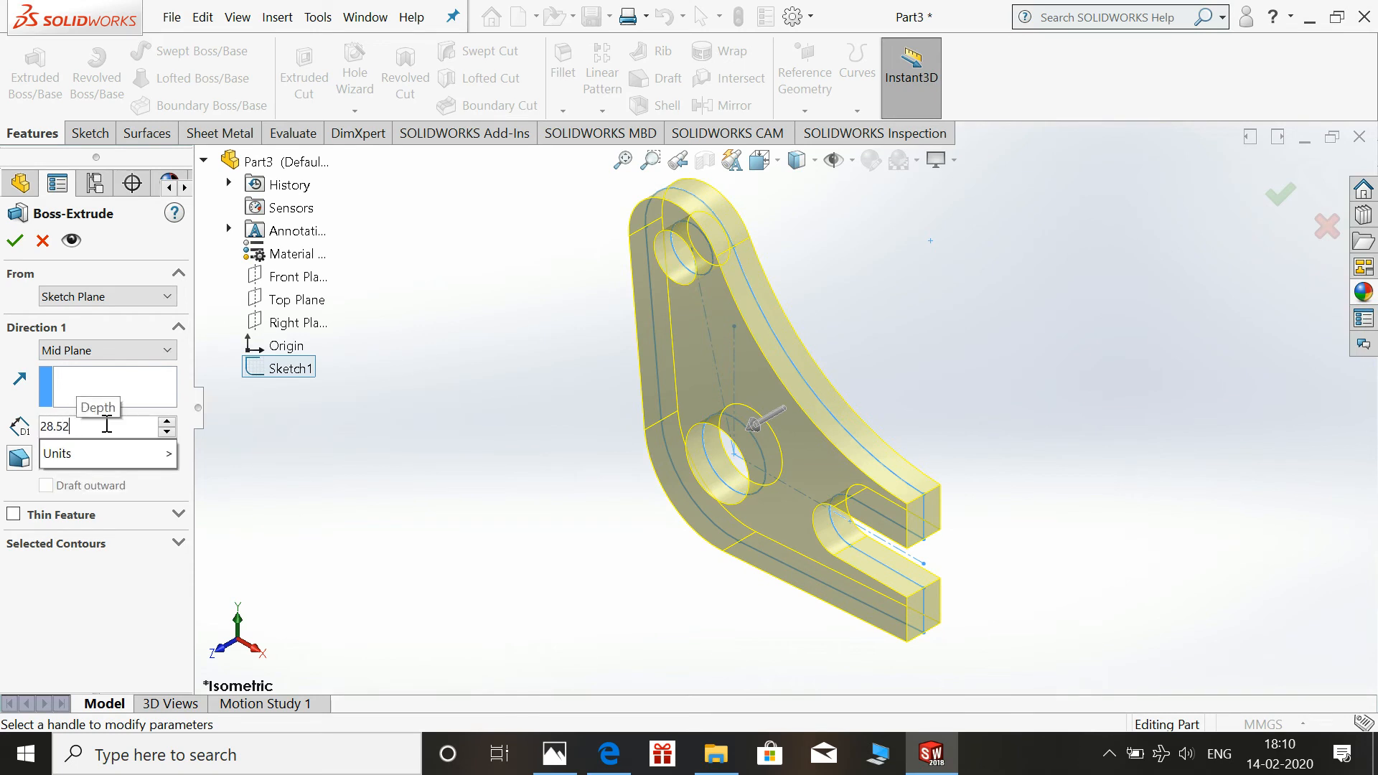
{"action": "key", "text": "Return"}
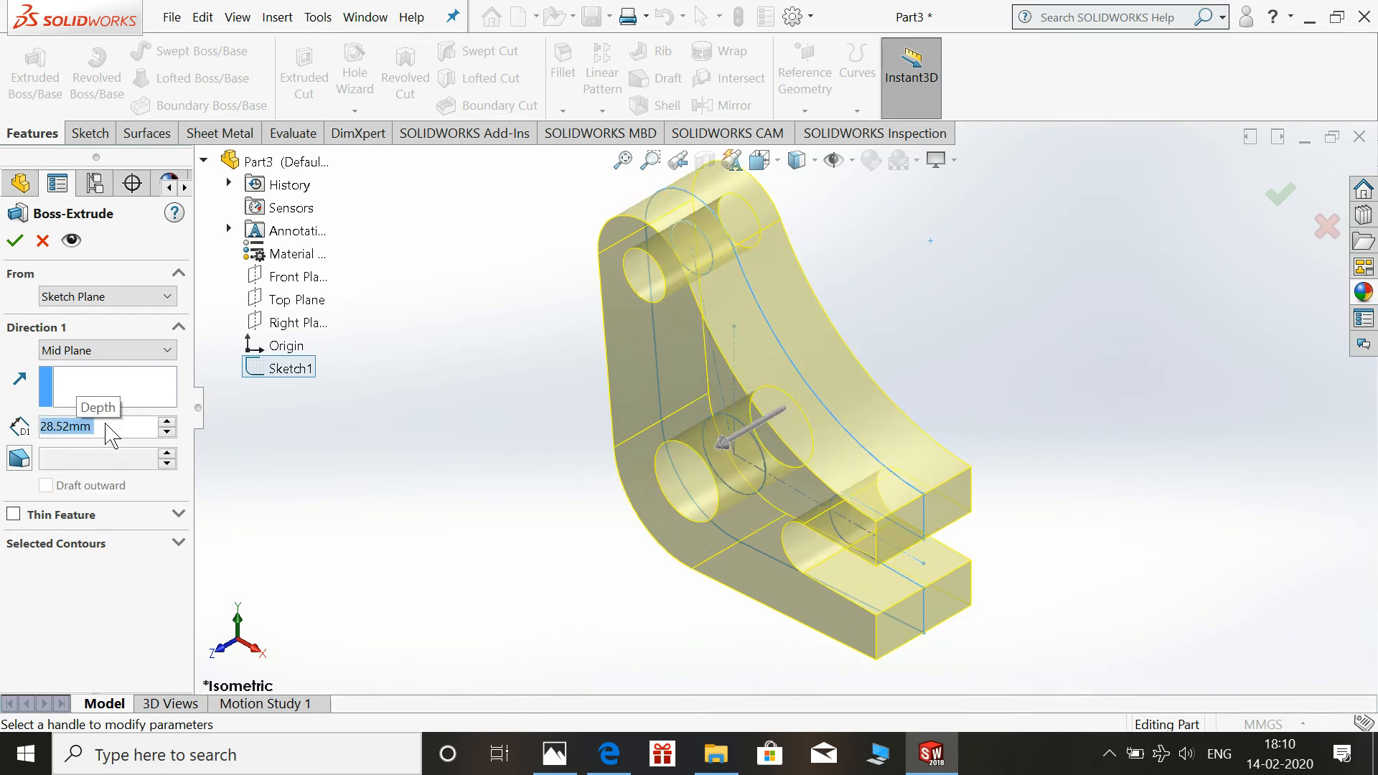
{"action": "left_click", "coordinate": [107, 297]}
{"action": "left_click", "coordinate": [43, 315]}
{"action": "left_click", "coordinate": [15, 241]}
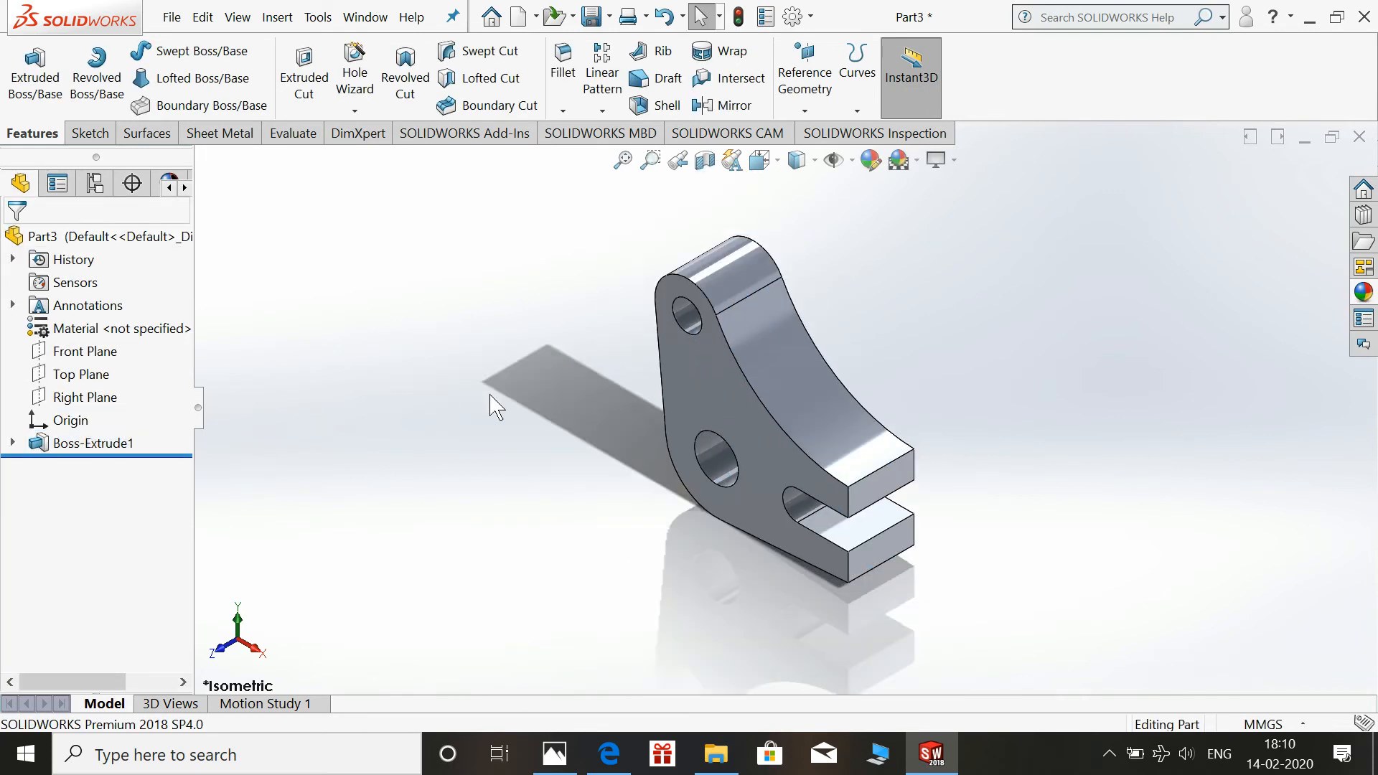
- Start a face-on sketch on the lever's front face and draw a circle about 32 mm in diameter centred on the upper hole
{"action": "left_click", "coordinate": [689, 367]}
{"action": "left_click", "coordinate": [762, 320]}
{"action": "key", "text": "space"}
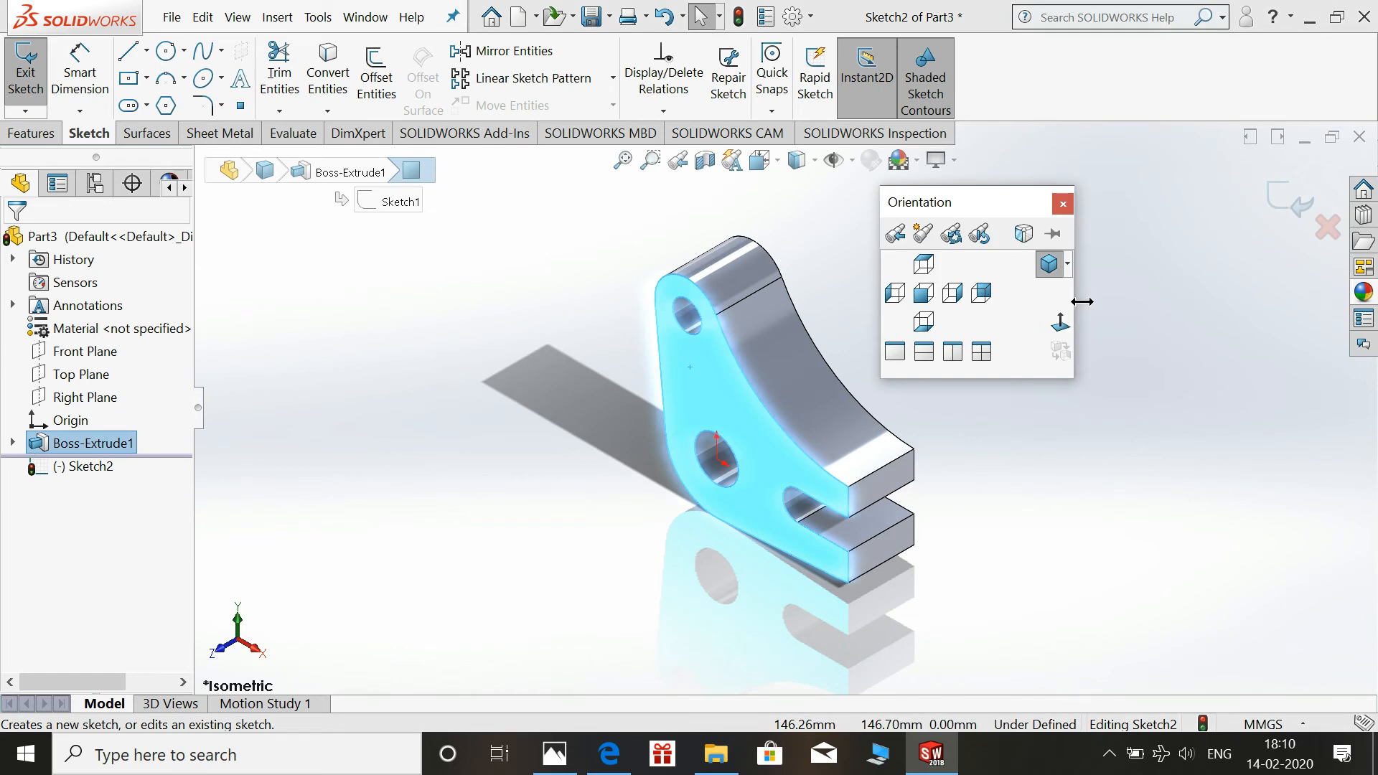
{"action": "left_click", "coordinate": [1060, 324]}
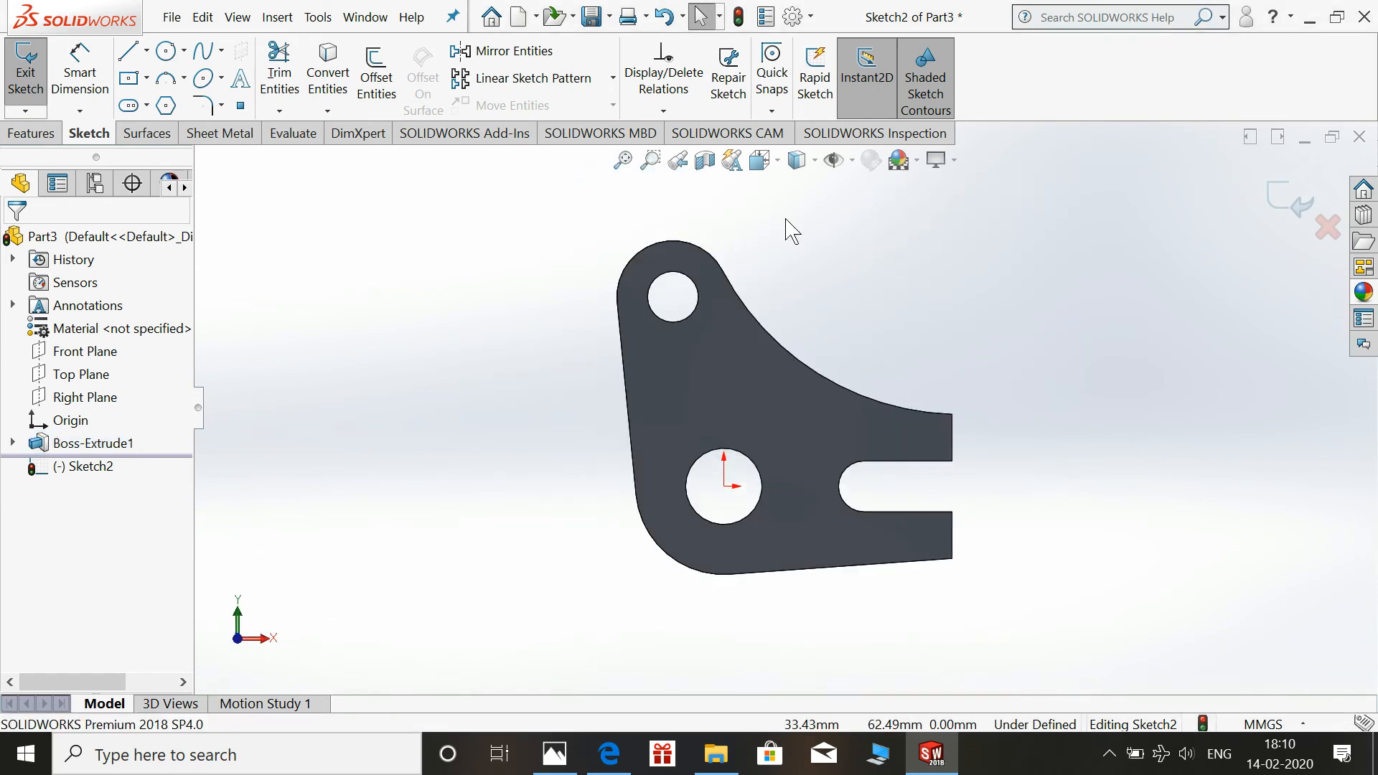
{"action": "left_click", "coordinate": [169, 54]}
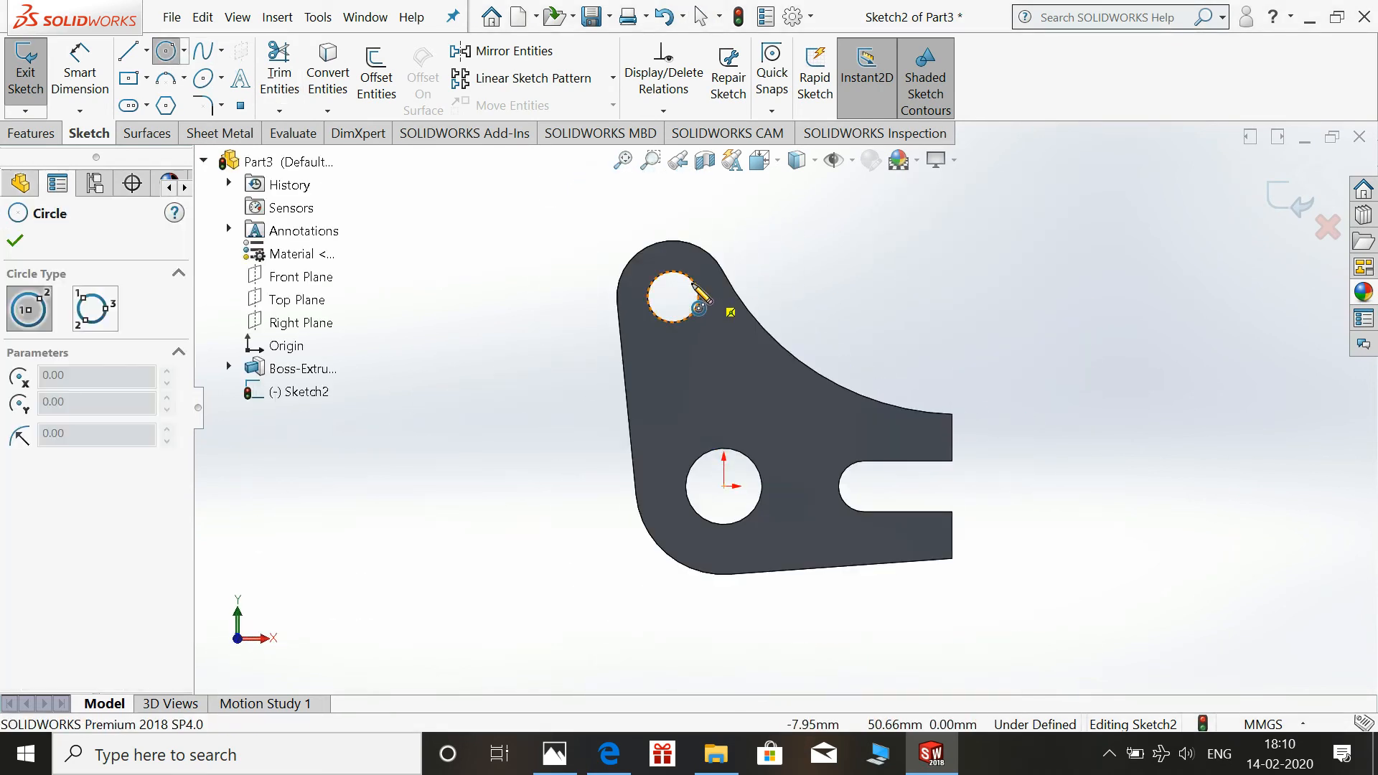
{"action": "left_click", "coordinate": [673, 296]}
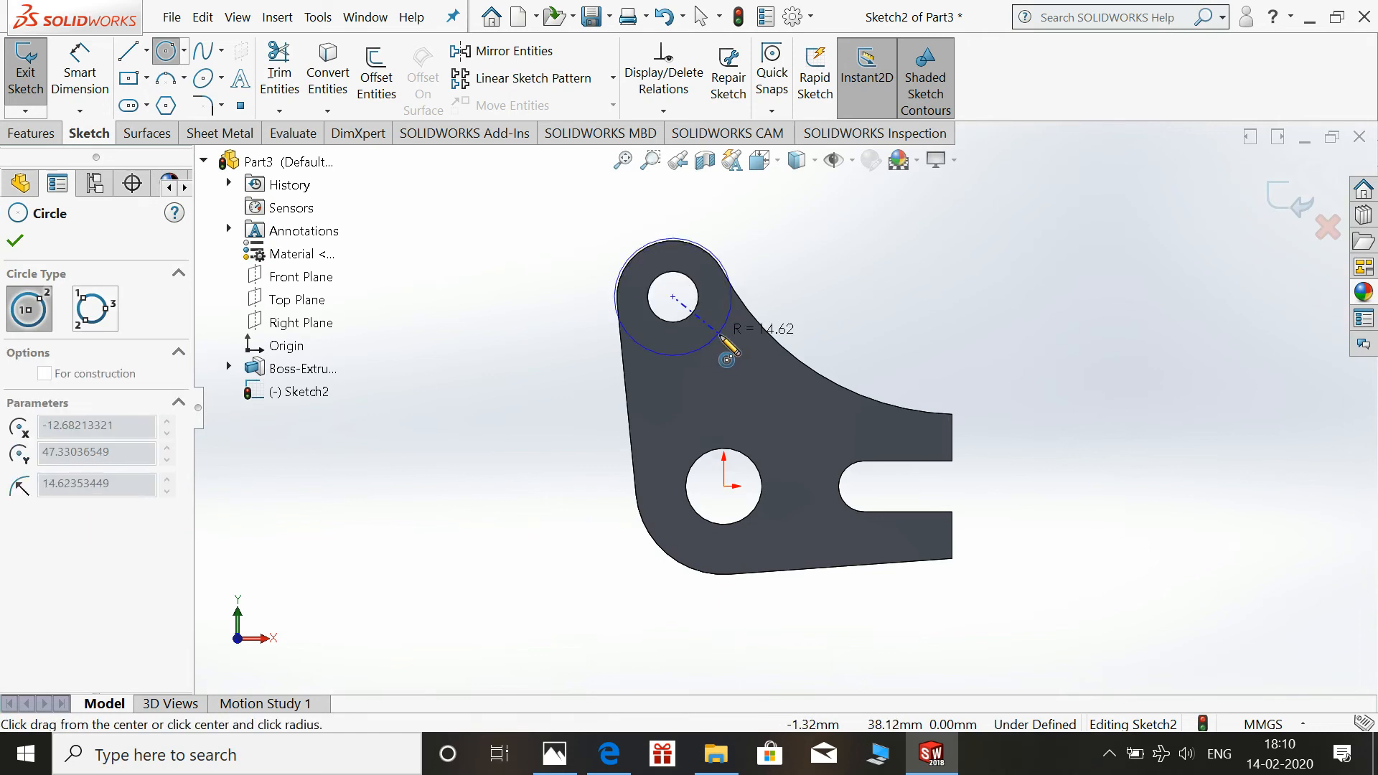
{"action": "left_click", "coordinate": [723, 336]}
{"action": "key", "text": "Escape"}
- Dimension the new circle around the upper hole, setting its diameter to 38 mm as 19+19
{"action": "left_click", "coordinate": [79, 72]}
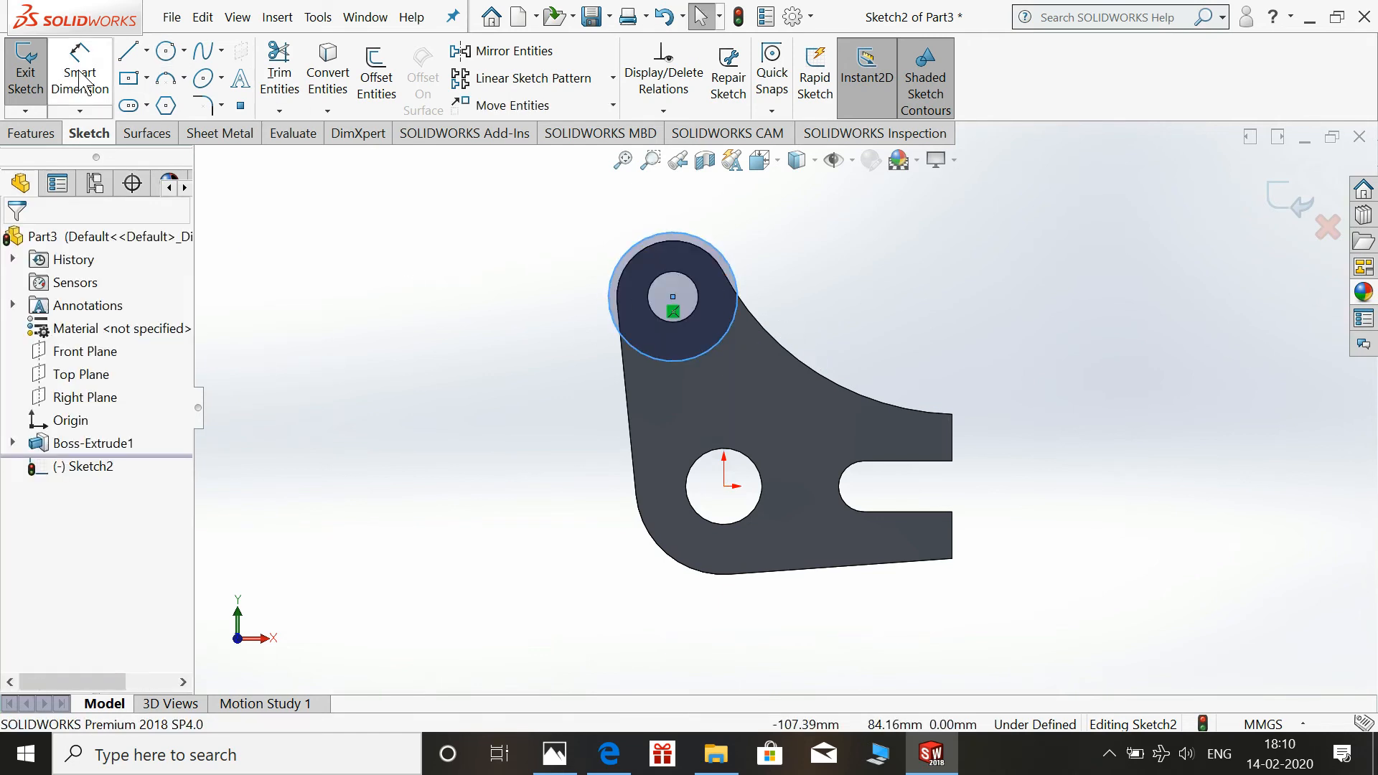
{"action": "left_click", "coordinate": [616, 276]}
{"action": "left_click", "coordinate": [431, 257]}
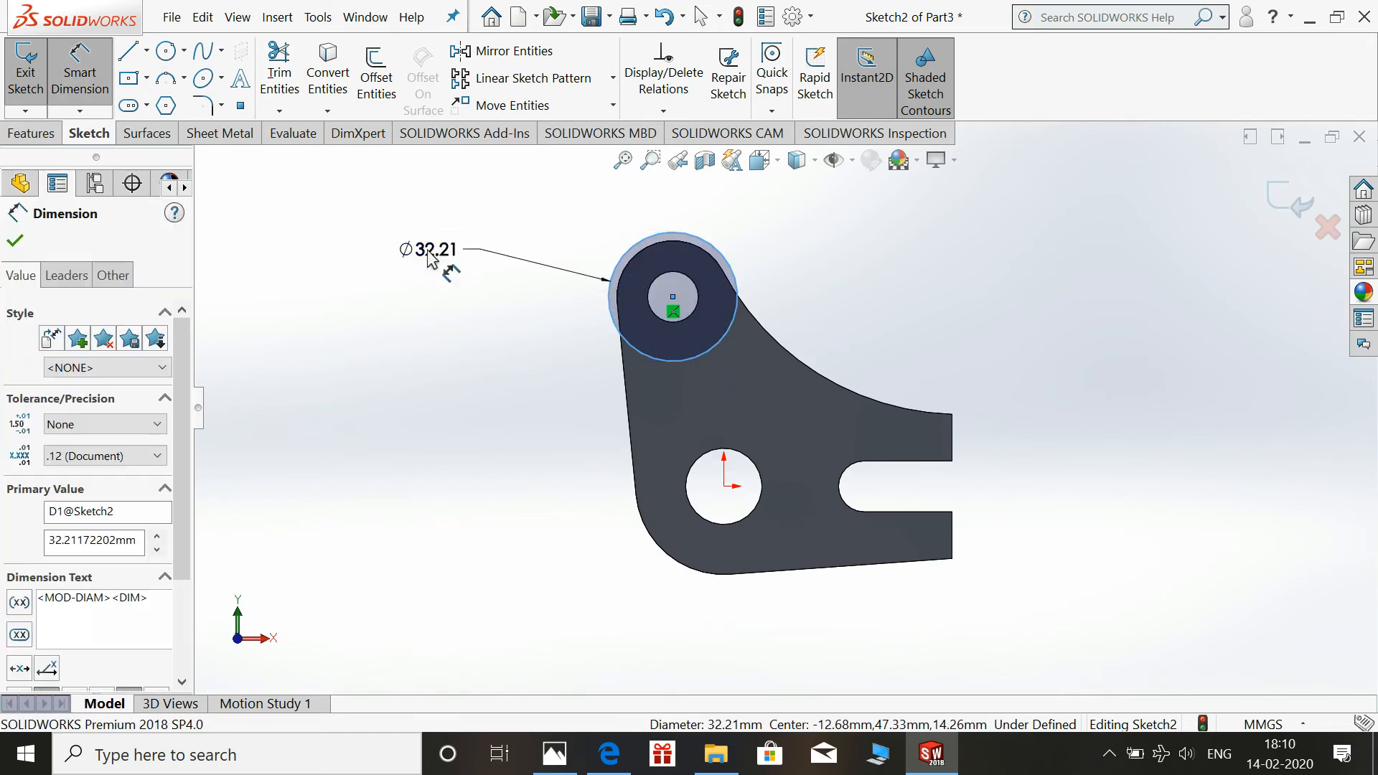
{"action": "type", "text": "1"}
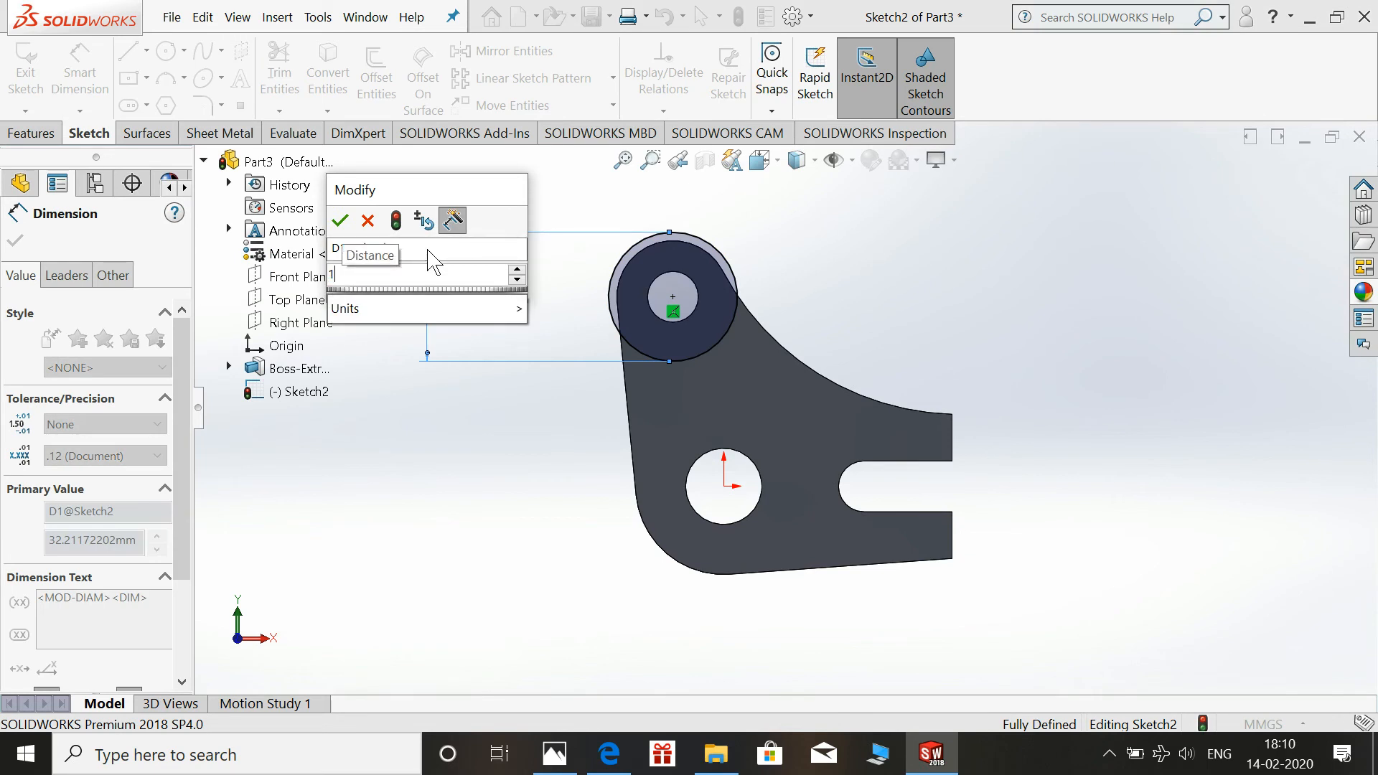
{"action": "type", "text": "9+19"}
{"action": "key", "text": "Return"}
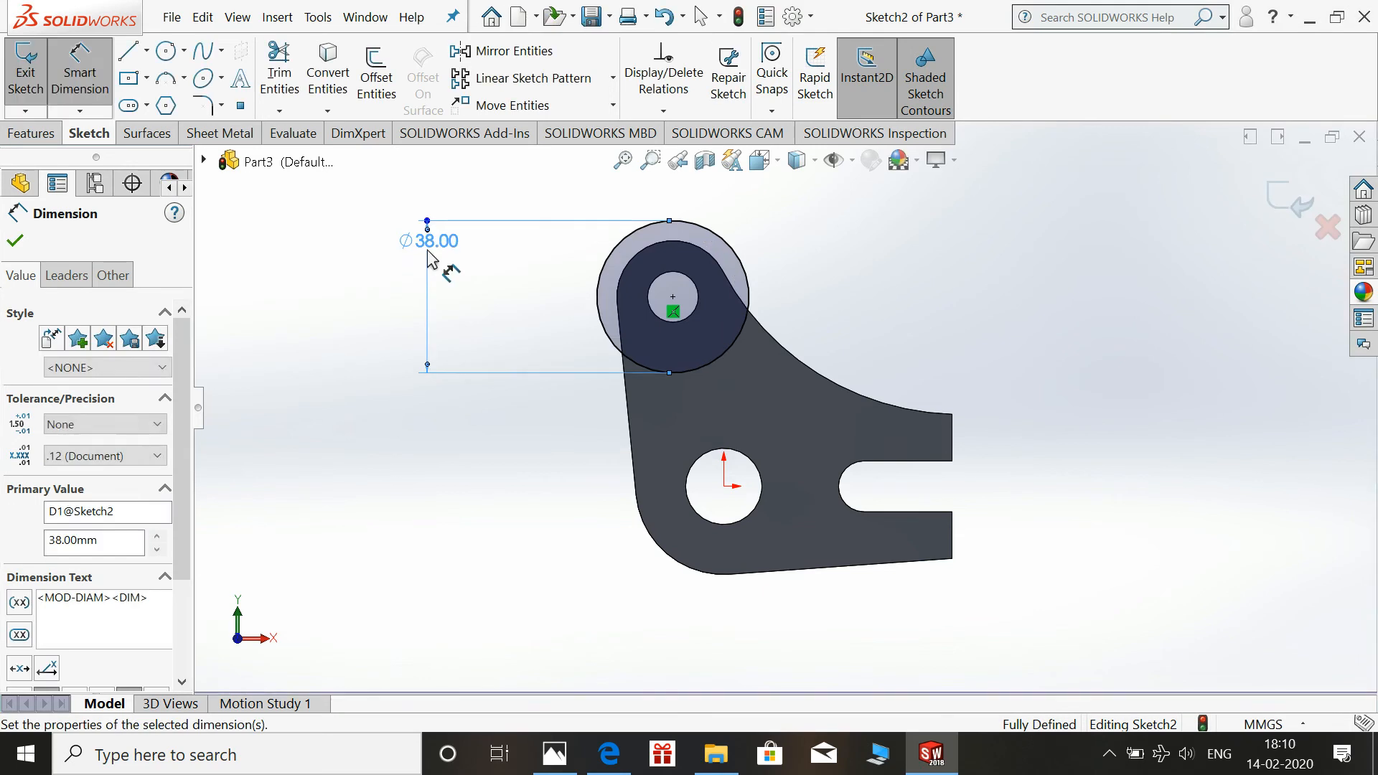
{"action": "key", "text": "Escape"}
- Draw a horizontal line from just below the upper hole's centre out past the 38 mm circle over the curved edge
{"action": "scroll", "coordinate": [871, 261], "scroll_direction": "up", "scroll_amount": 1}
{"action": "scroll", "coordinate": [827, 290], "scroll_direction": "down", "scroll_amount": 2}
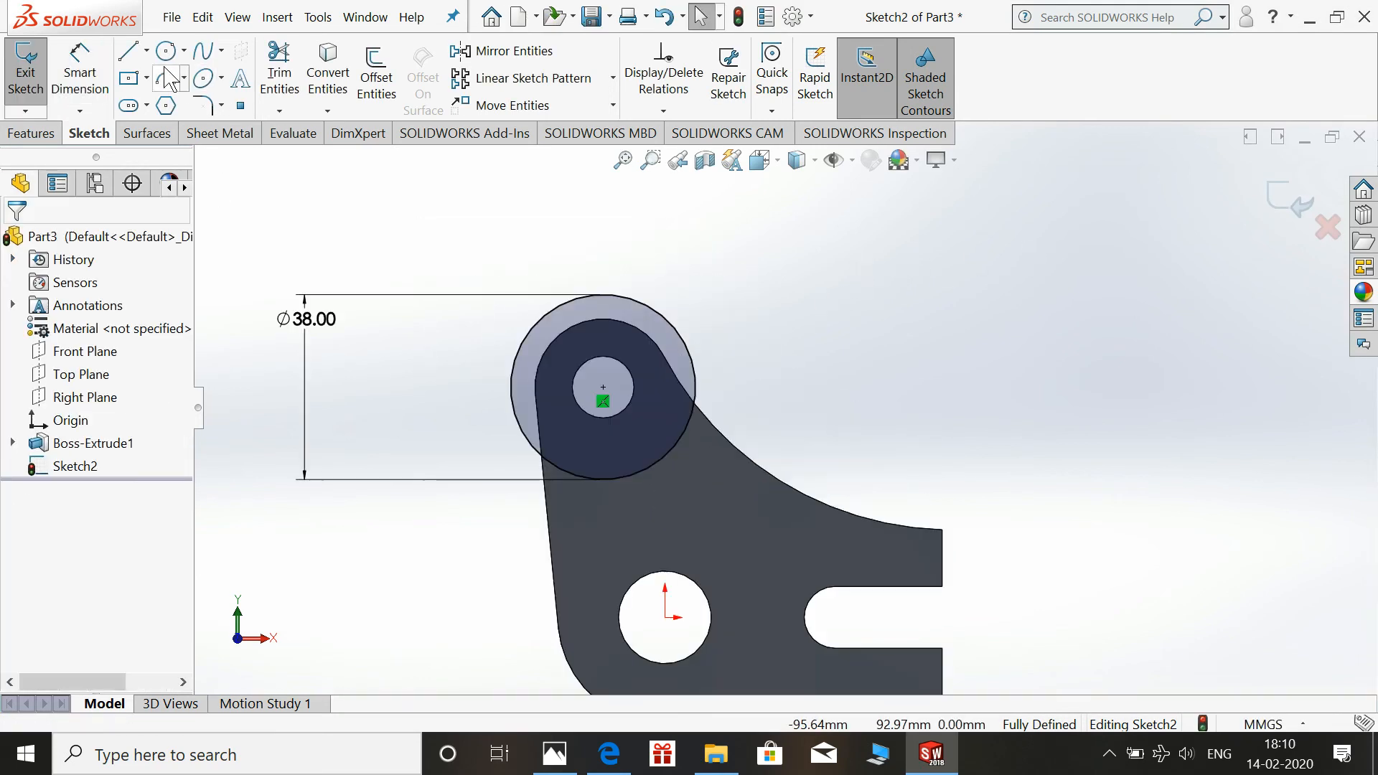
{"action": "left_click", "coordinate": [129, 52]}
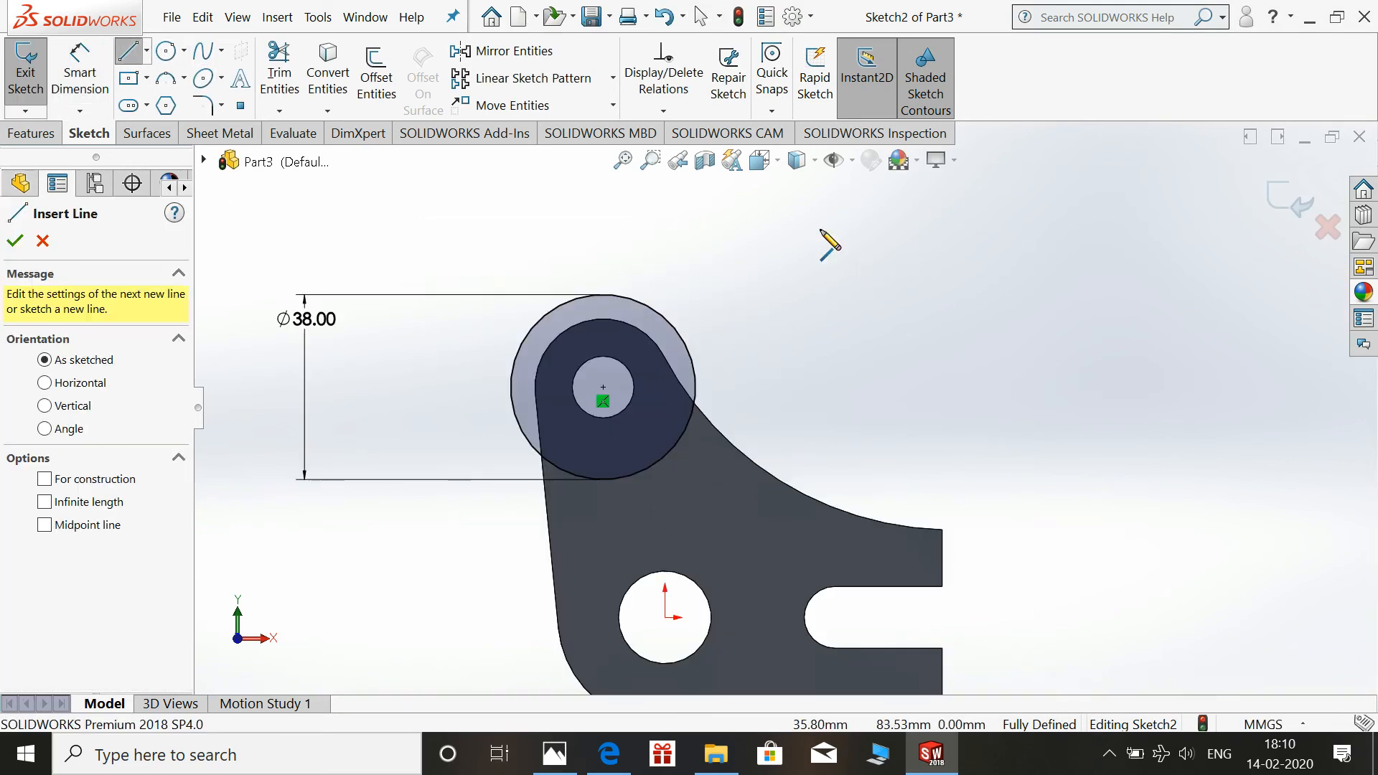
{"action": "left_click", "coordinate": [603, 432]}
{"action": "left_click", "coordinate": [783, 432]}
{"action": "key", "text": "Escape"}
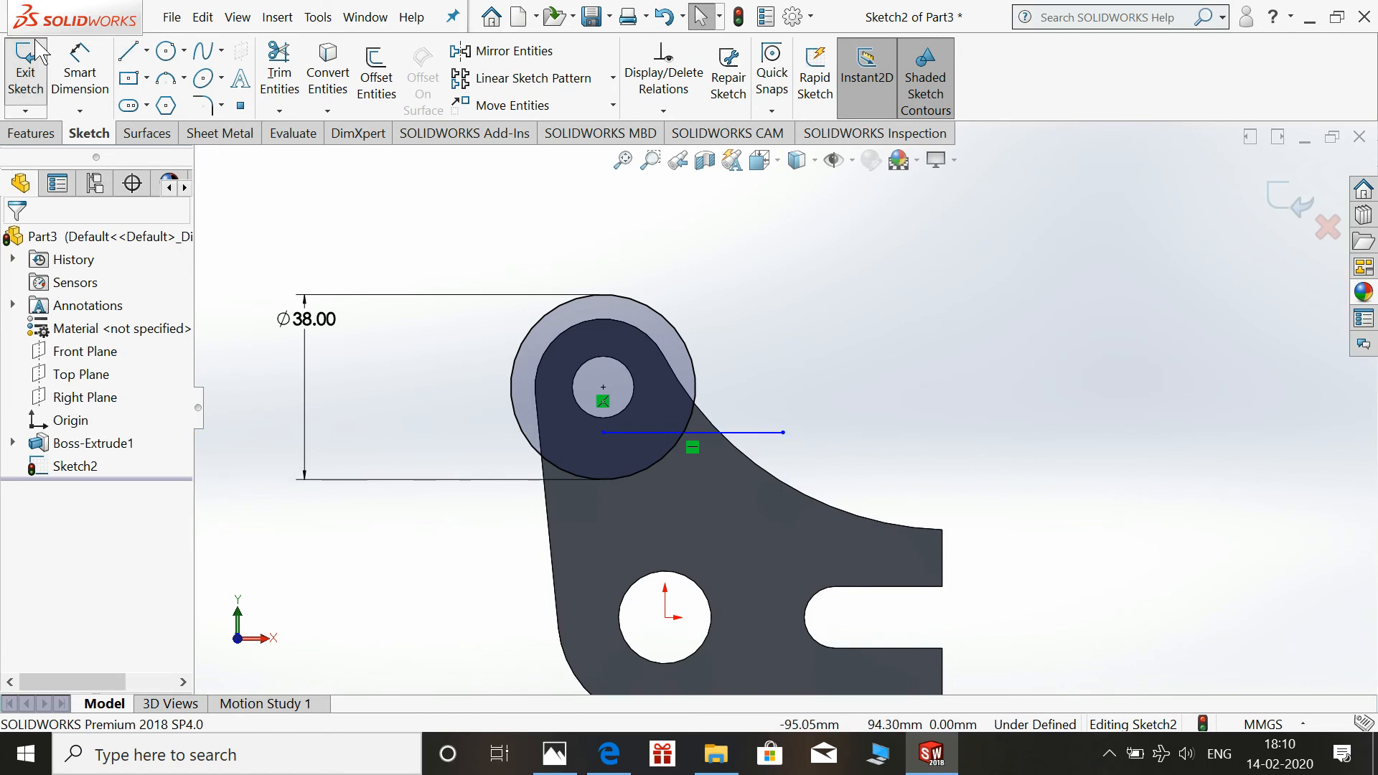
- Dimension the horizontal line 9 mm below the centre of the upper hole
{"action": "left_click", "coordinate": [78, 72]}
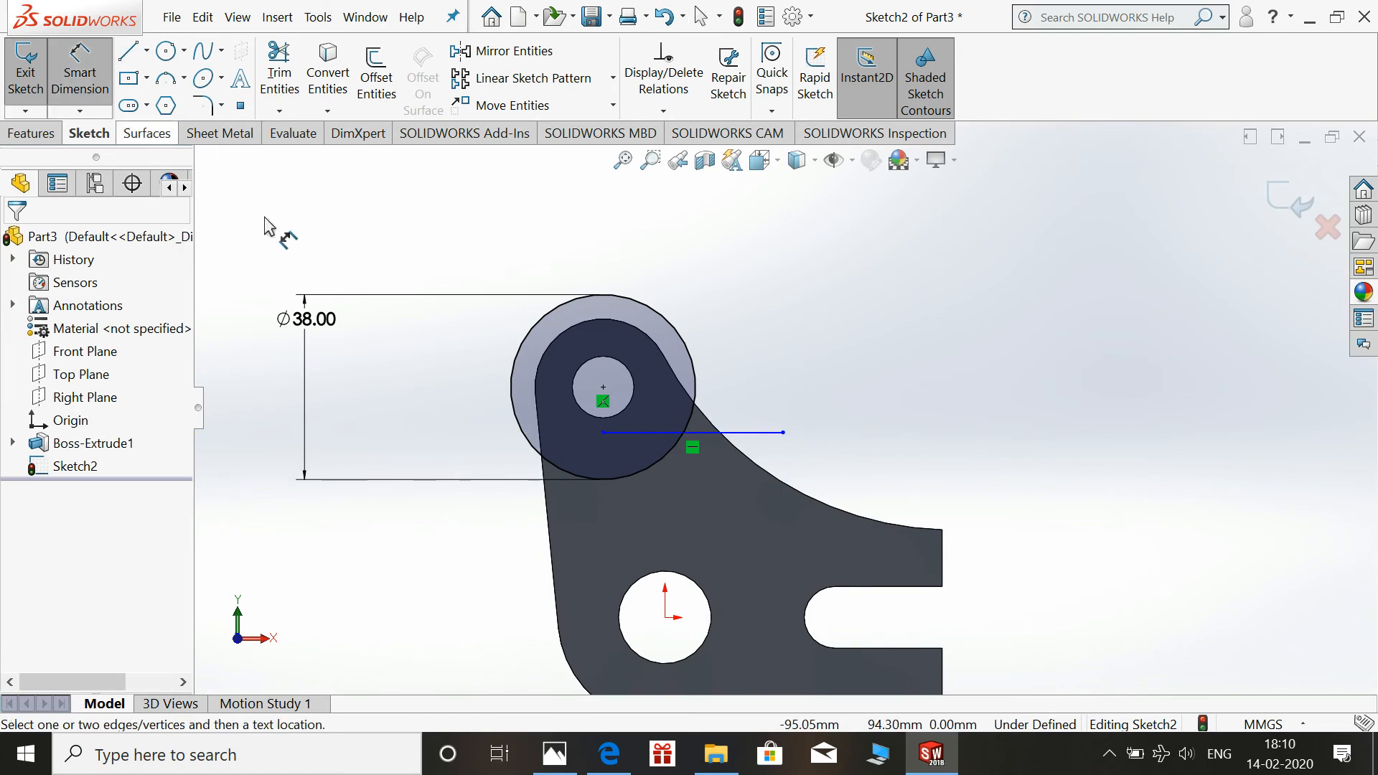
{"action": "left_click", "coordinate": [622, 432]}
{"action": "left_click", "coordinate": [603, 388]}
{"action": "left_click", "coordinate": [978, 409]}
{"action": "type", "text": "9"}
{"action": "key", "text": "Return"}
{"action": "key", "text": "Escape"}
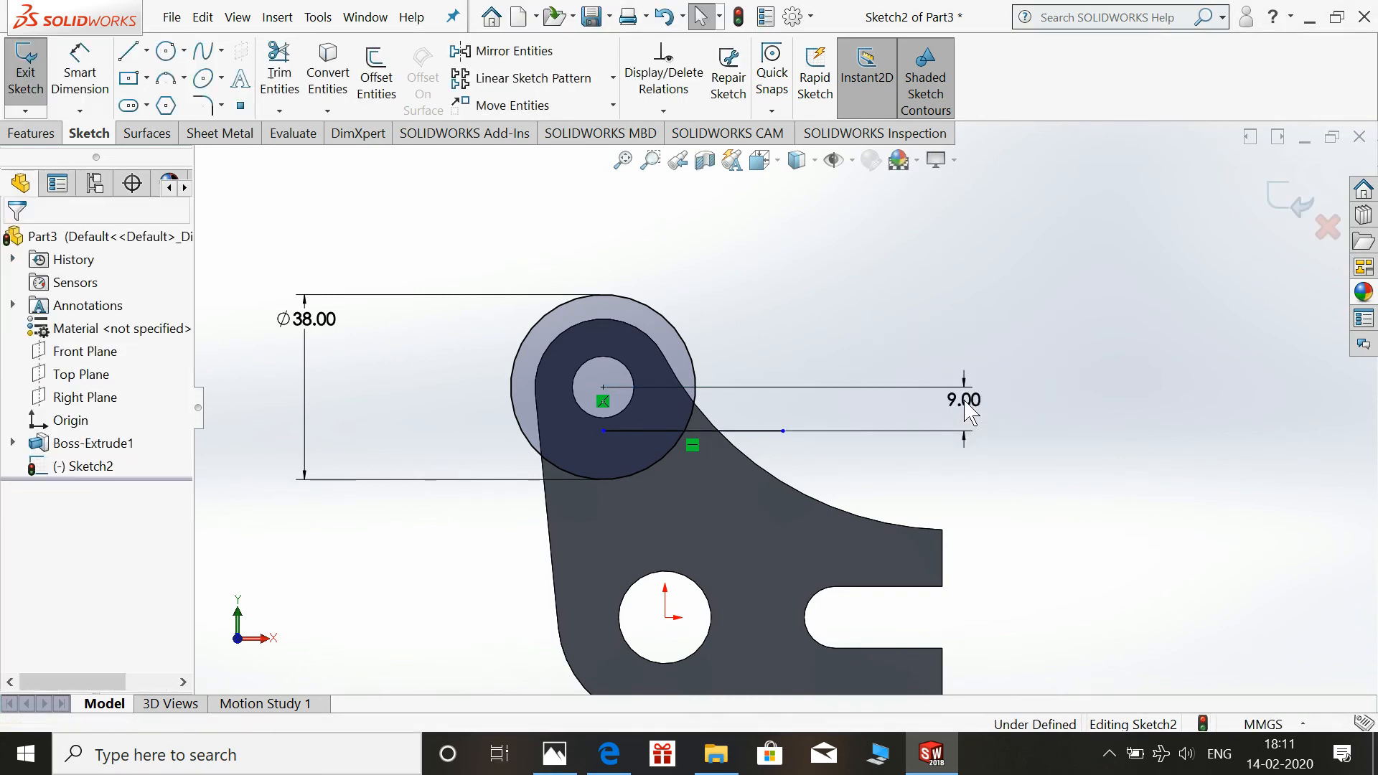
- Check the reference drawing and extend the line's outer end with a vertical line up and a horizontal line back into the circle
{"action": "left_click", "coordinate": [560, 762]}
{"action": "left_click", "coordinate": [563, 768]}
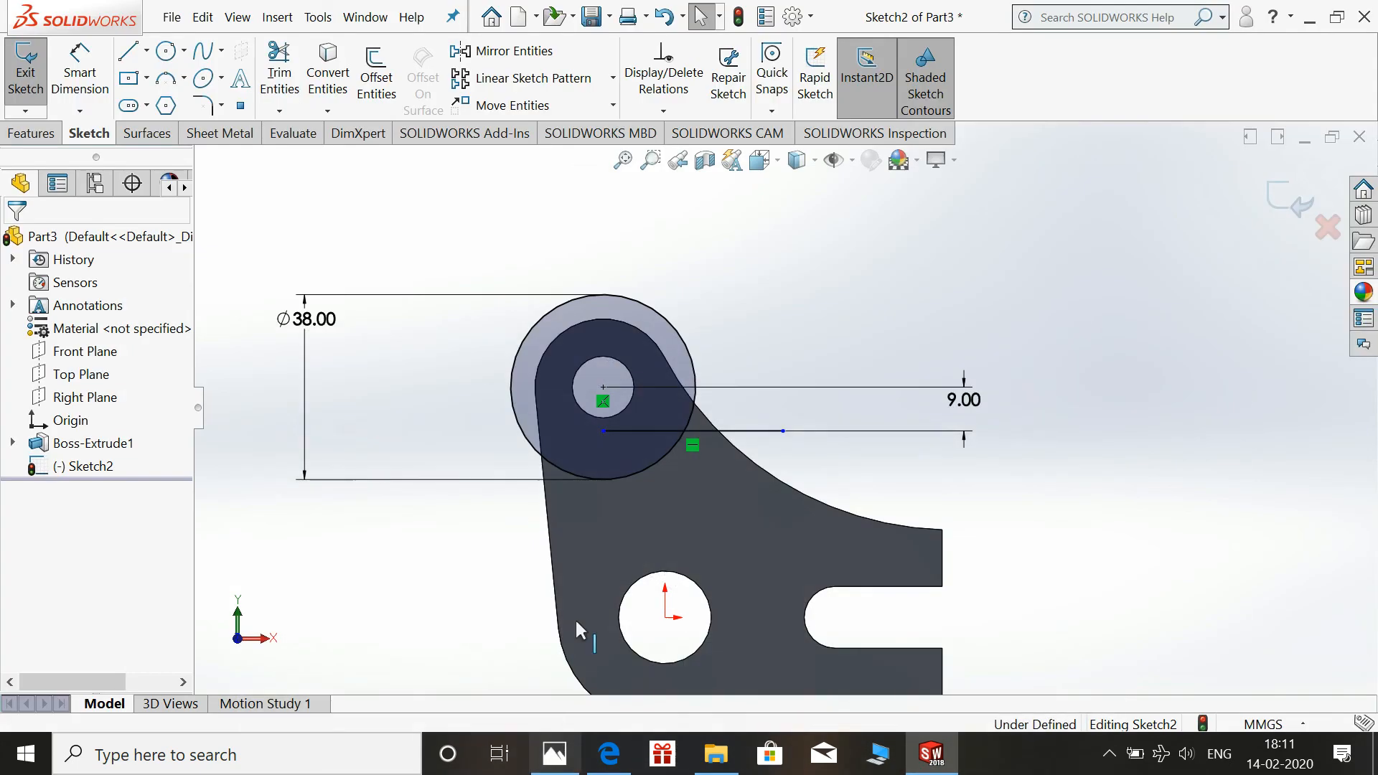
{"action": "left_click", "coordinate": [129, 53]}
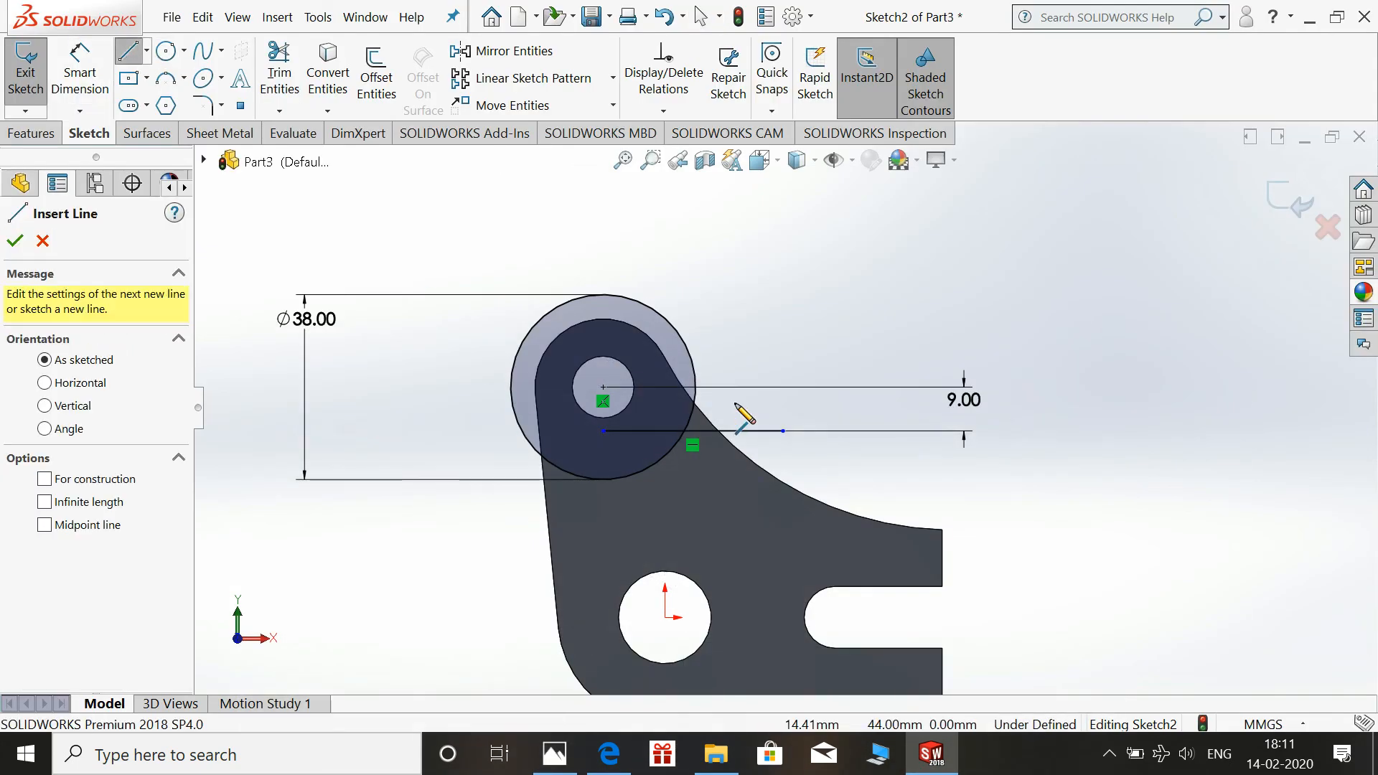
{"action": "left_click", "coordinate": [783, 430]}
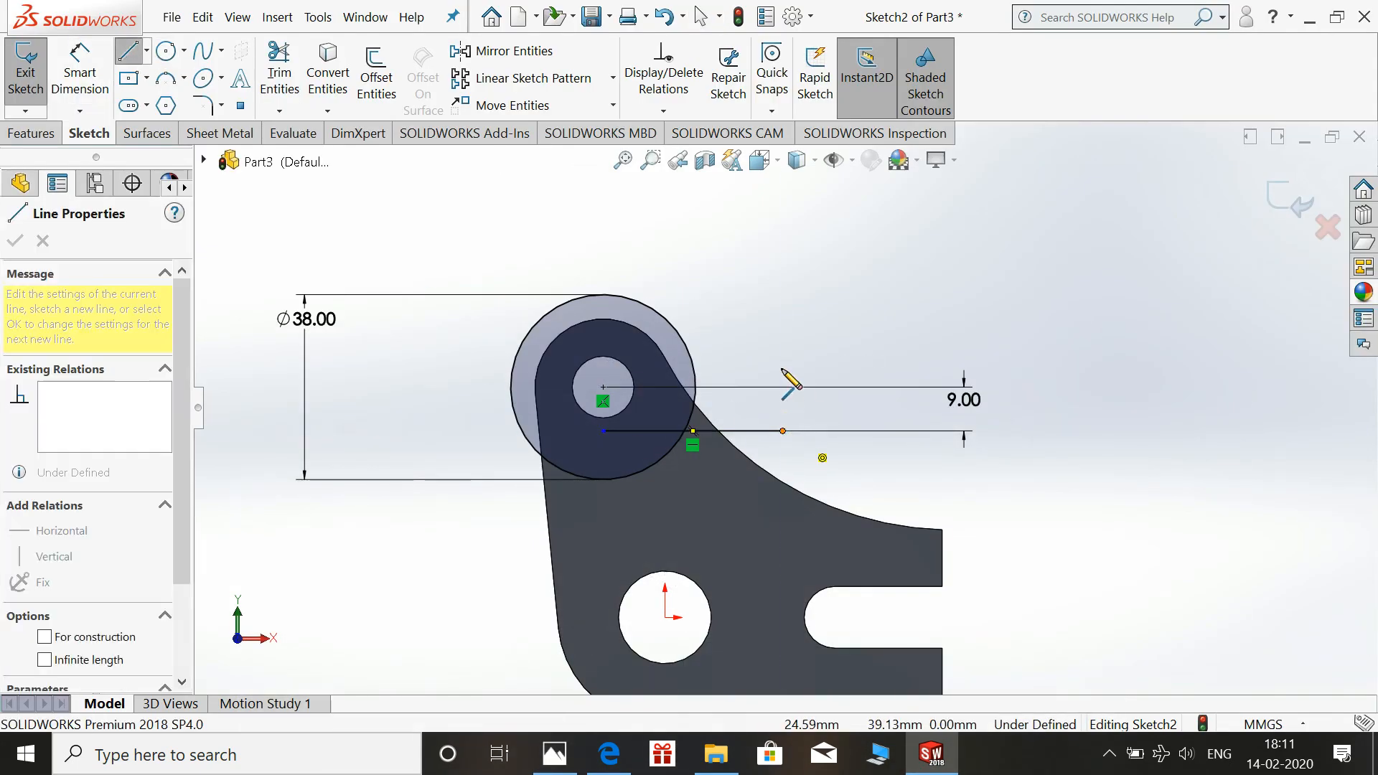
{"action": "left_click", "coordinate": [782, 376]}
{"action": "left_click", "coordinate": [664, 376]}
{"action": "key", "text": "Escape"}
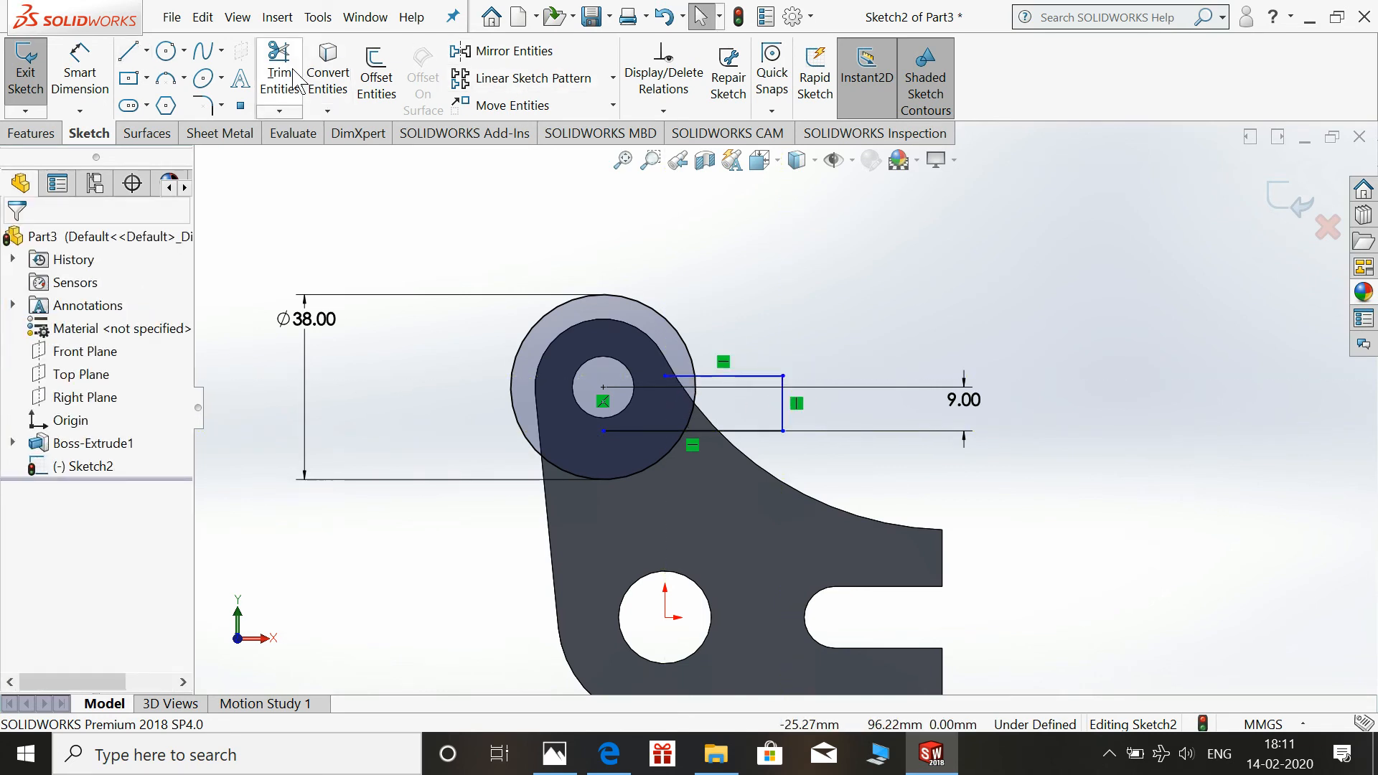
- Trim the line ends inside the 38 mm circle and the arc between the lines, leaving one closed outline with a tab
{"action": "left_click", "coordinate": [289, 97]}
{"action": "scroll", "coordinate": [678, 434], "scroll_direction": "down", "scroll_amount": 3}
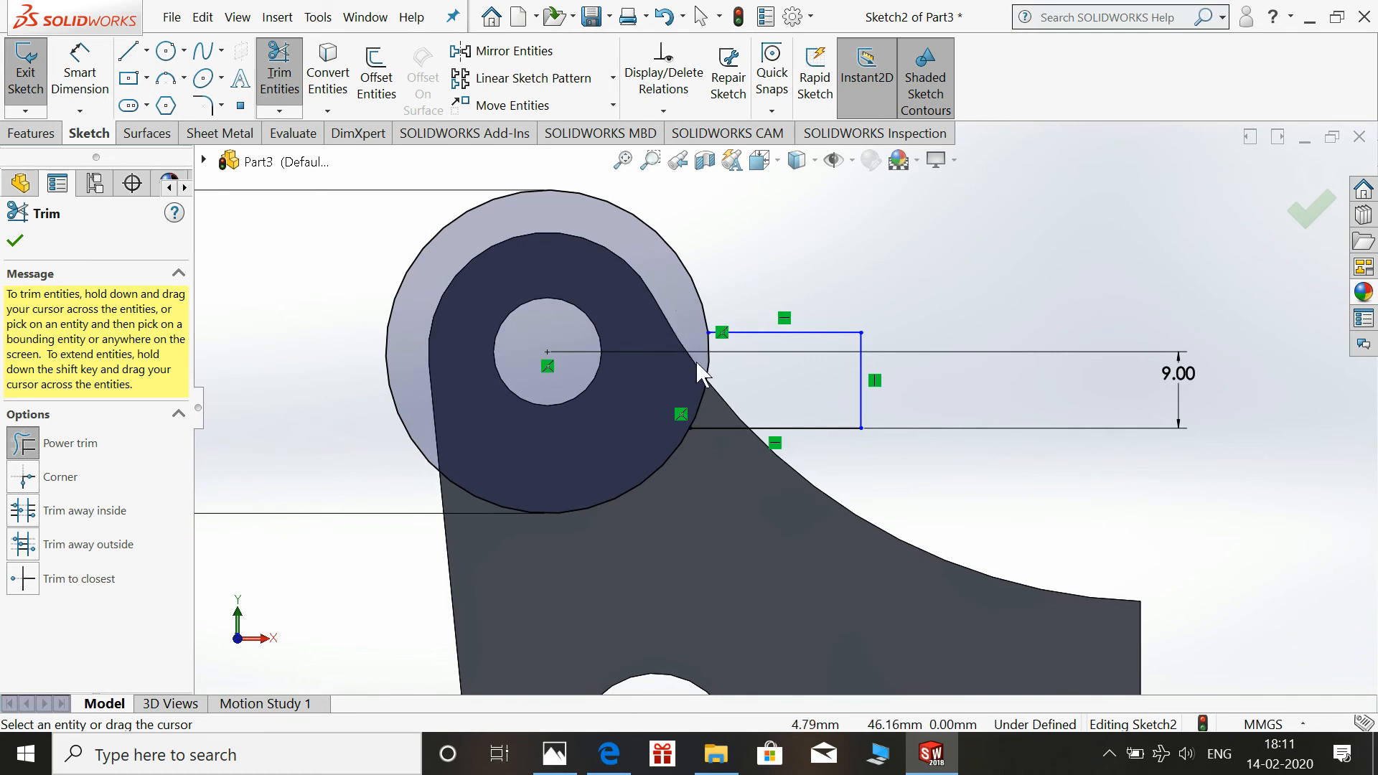
{"action": "left_click_drag", "start_coordinate": [717, 375], "coordinate": [736, 382]}
{"action": "key", "text": "Escape"}
{"action": "scroll", "coordinate": [839, 249], "scroll_direction": "up", "scroll_amount": 3}
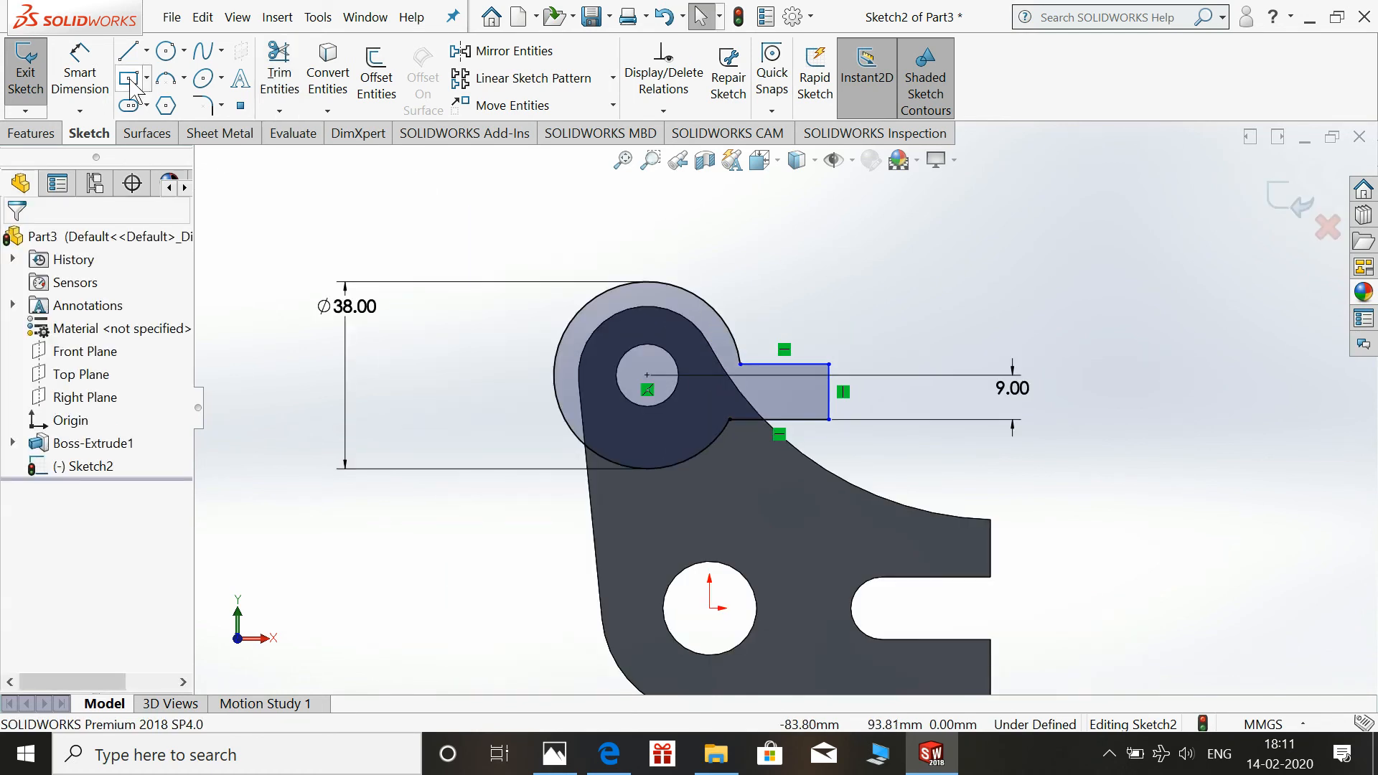
- Dimension the height of the tab's vertical end line as 10 mm
{"action": "left_click", "coordinate": [95, 81]}
{"action": "left_click", "coordinate": [846, 394]}
{"action": "left_click", "coordinate": [888, 401]}
{"action": "type", "text": "10"}
{"action": "key", "text": "Return"}
{"action": "key", "text": "Escape"}
{"action": "key", "text": "Escape"}
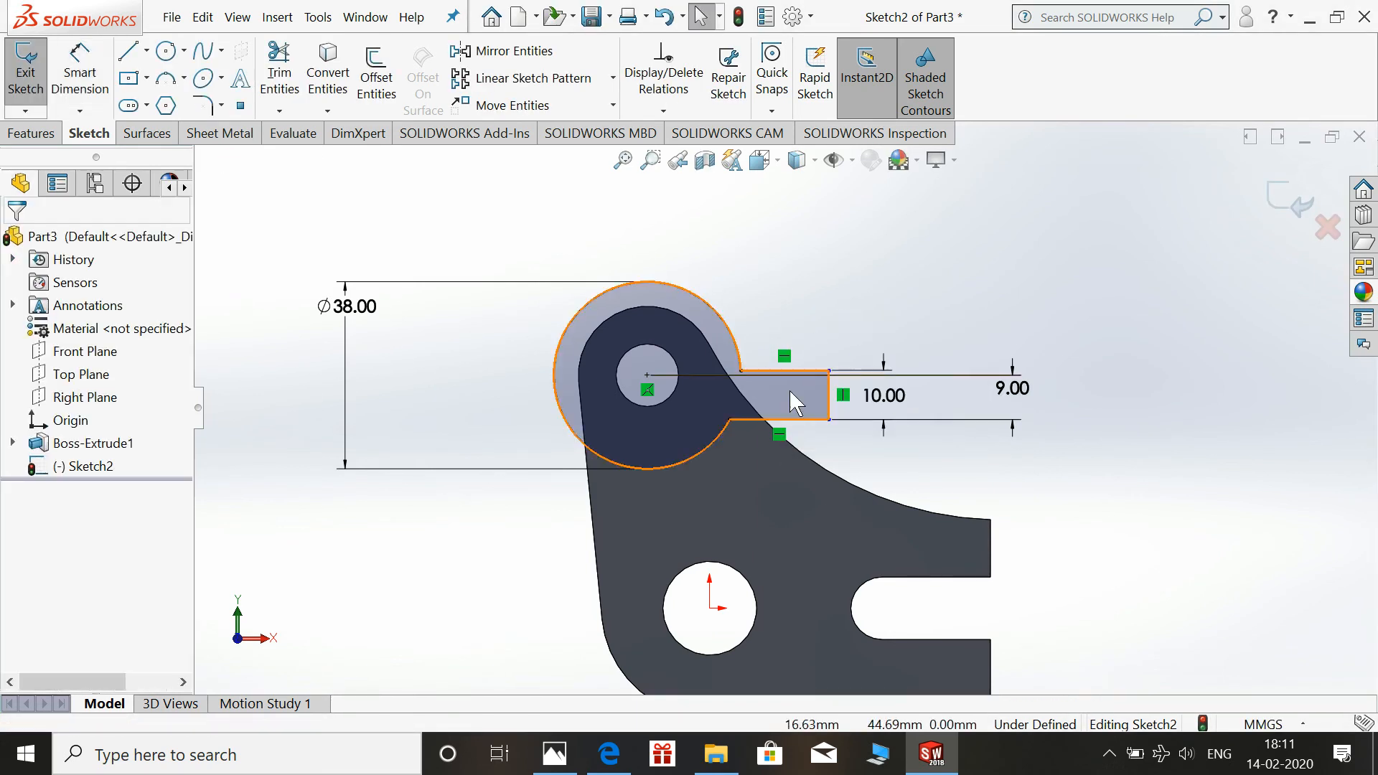
- Dimension the tab's lower horizontal line as 20 mm and exit the sketch
{"action": "left_click", "coordinate": [74, 63]}
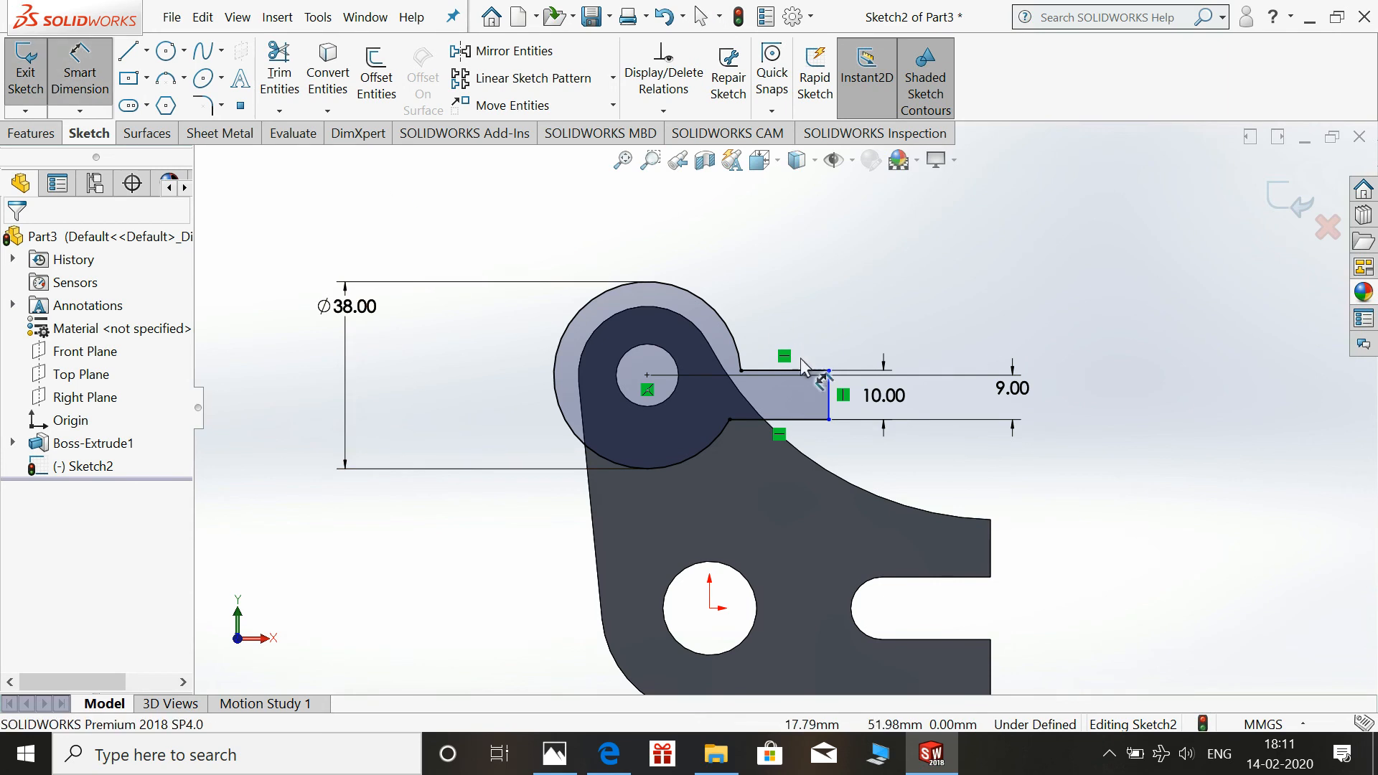
{"action": "left_click", "coordinate": [798, 424]}
{"action": "left_click", "coordinate": [777, 507]}
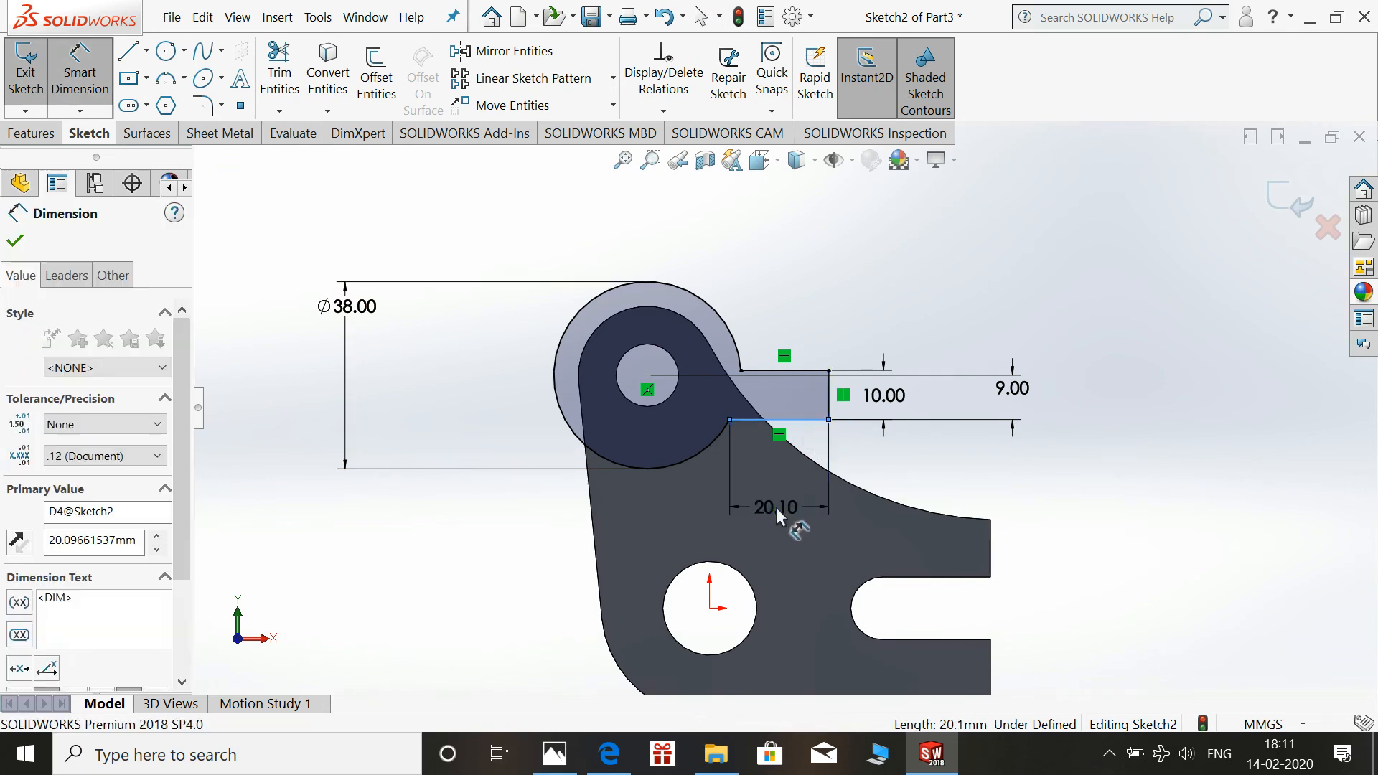
{"action": "type", "text": "20"}
{"action": "key", "text": "Return"}
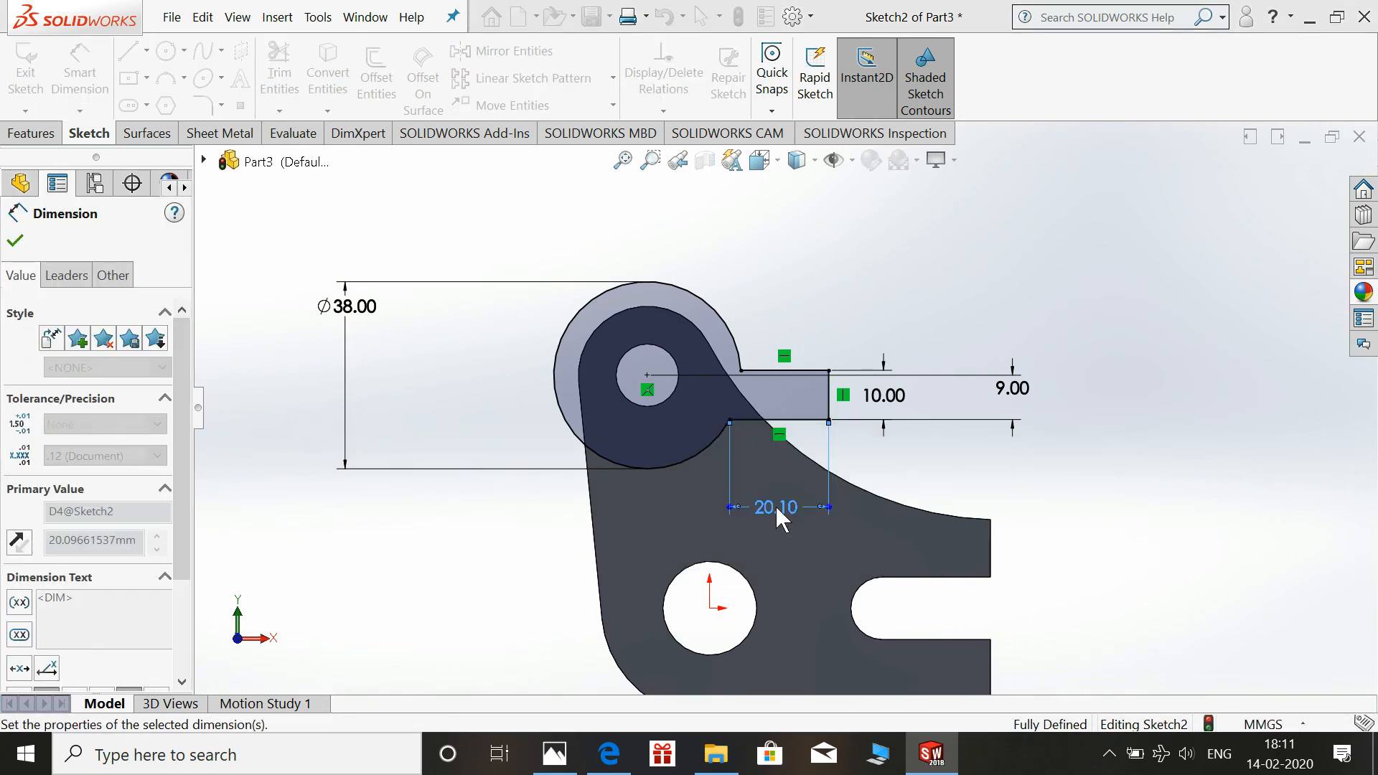
{"action": "key", "text": "Escape"}
{"action": "left_click", "coordinate": [1290, 197]}
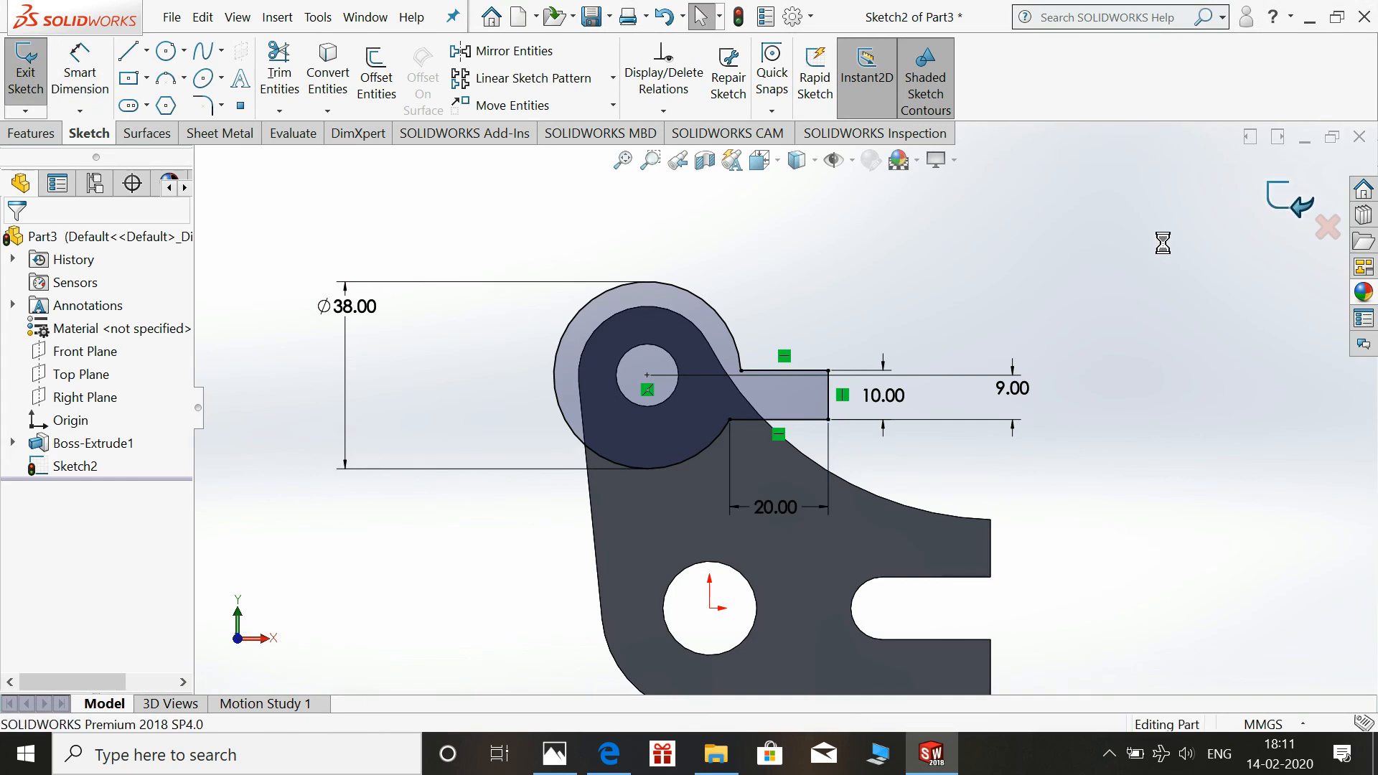
- In isometric view, cut-extrude the circle-and-tab sketch into the lever with a blind depth of 6 mm
{"action": "key", "text": "space"}
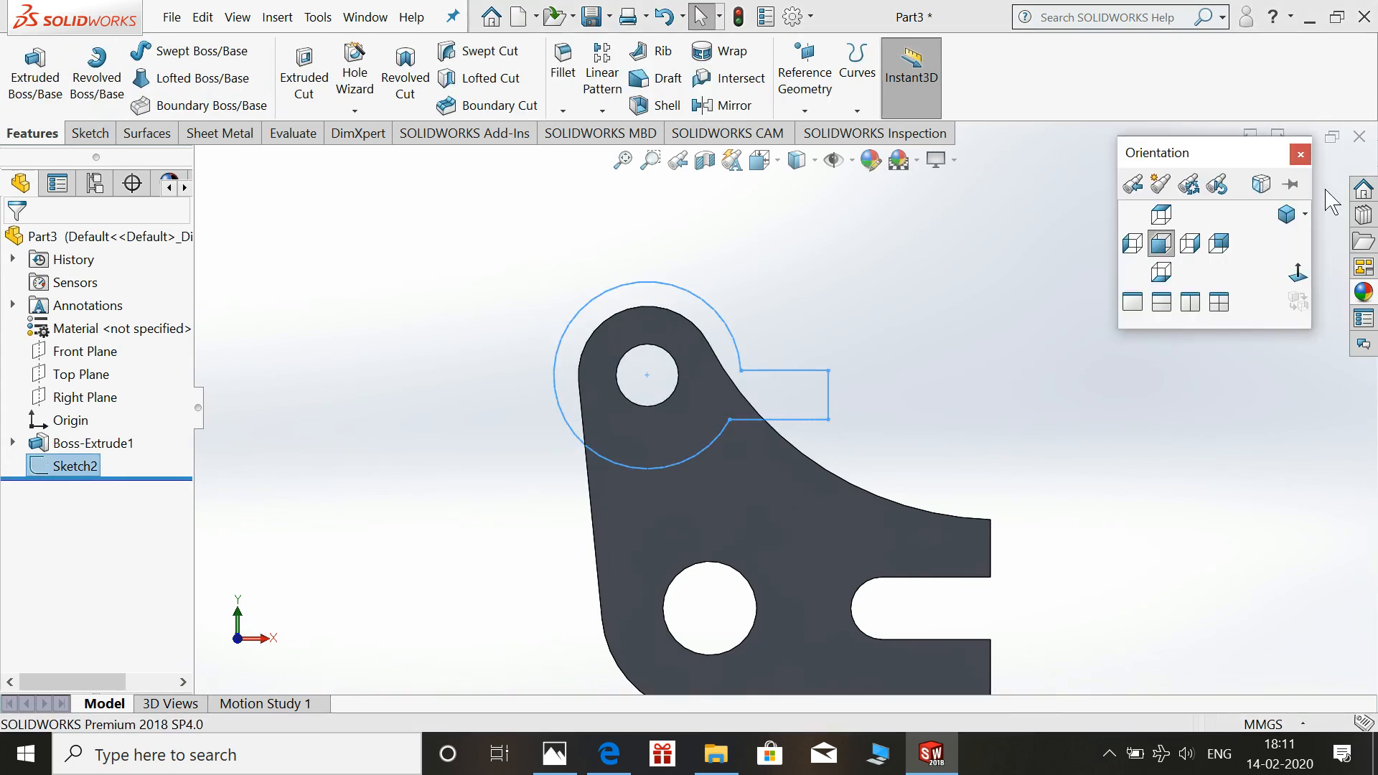
{"action": "left_click", "coordinate": [1283, 217]}
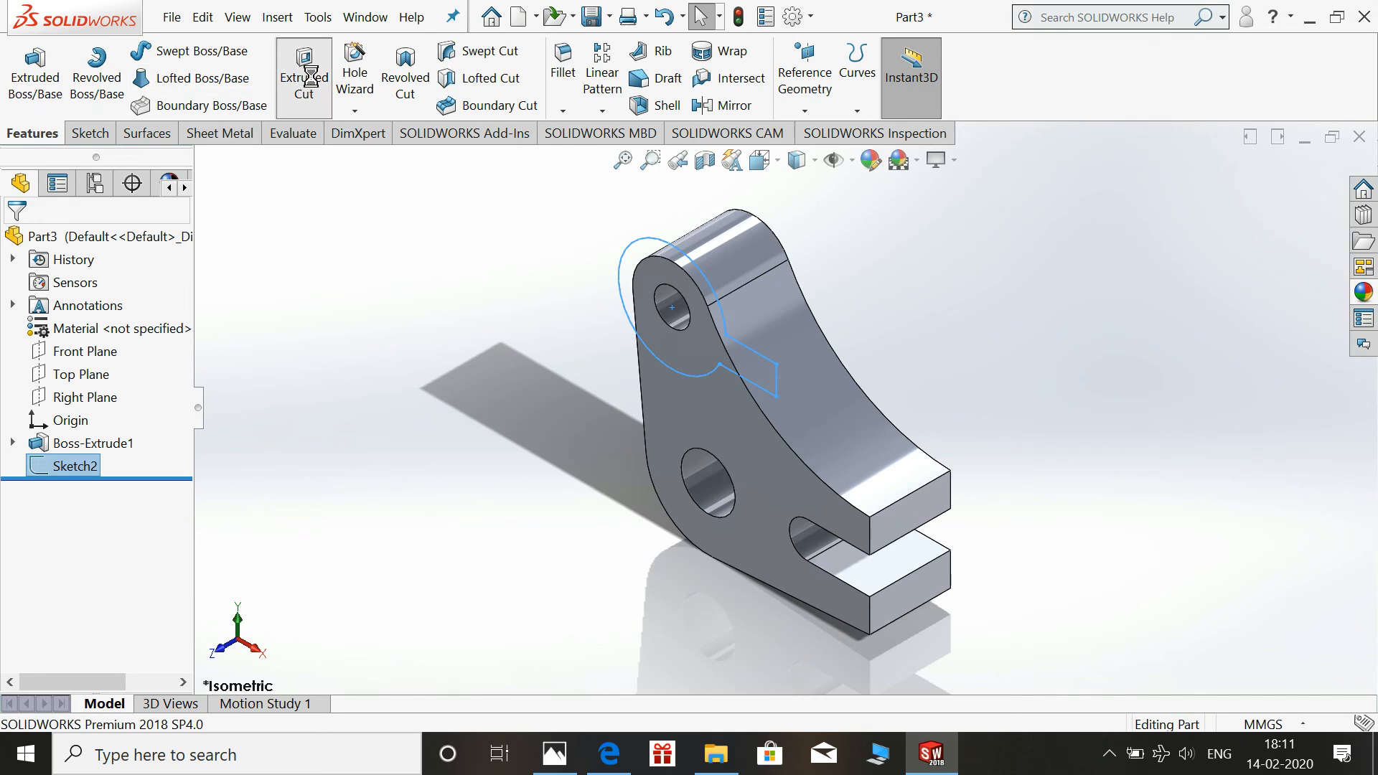
{"action": "left_click", "coordinate": [313, 84]}
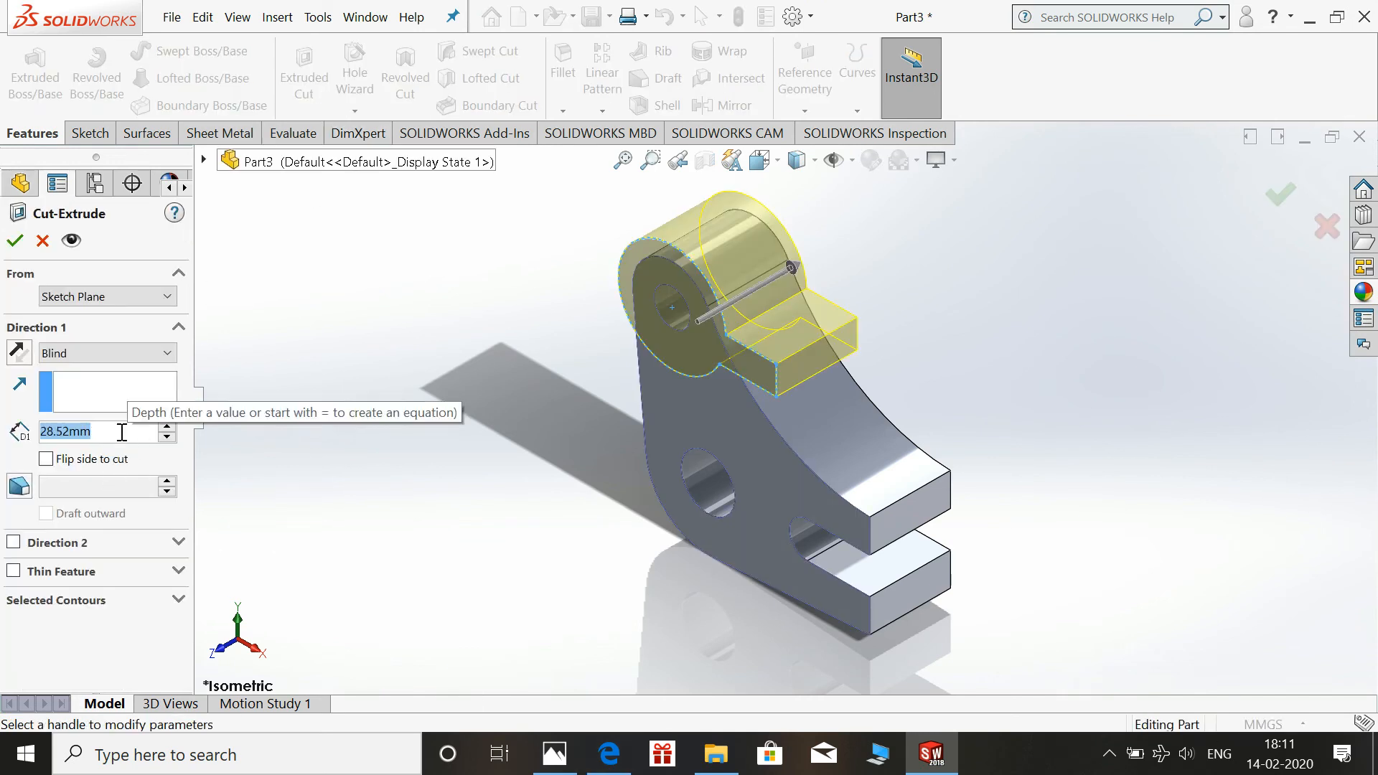
{"action": "type", "text": "6"}
{"action": "key", "text": "Return"}
{"action": "left_click", "coordinate": [14, 240]}
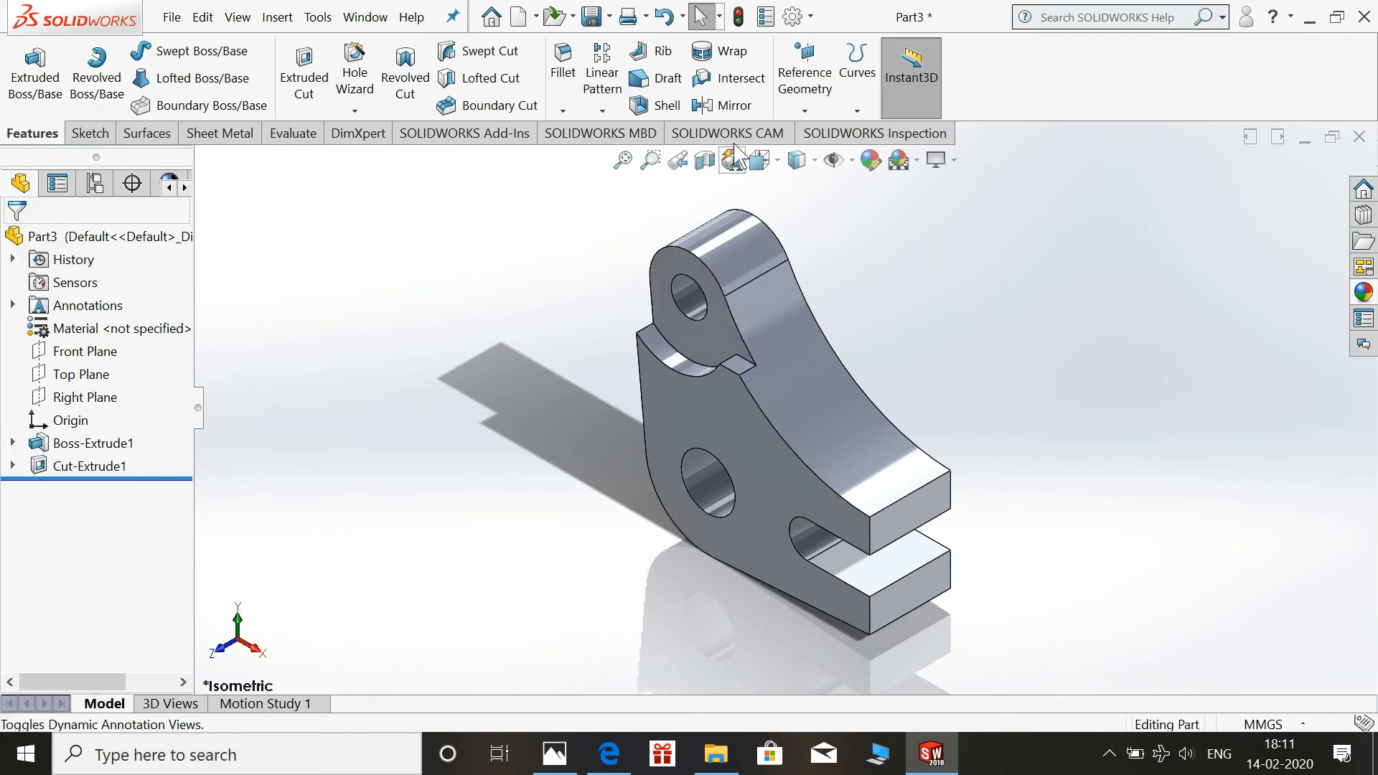
- Mirror the extruded cut about the Front Plane onto the opposite side of the lever
{"action": "left_click", "coordinate": [731, 106]}
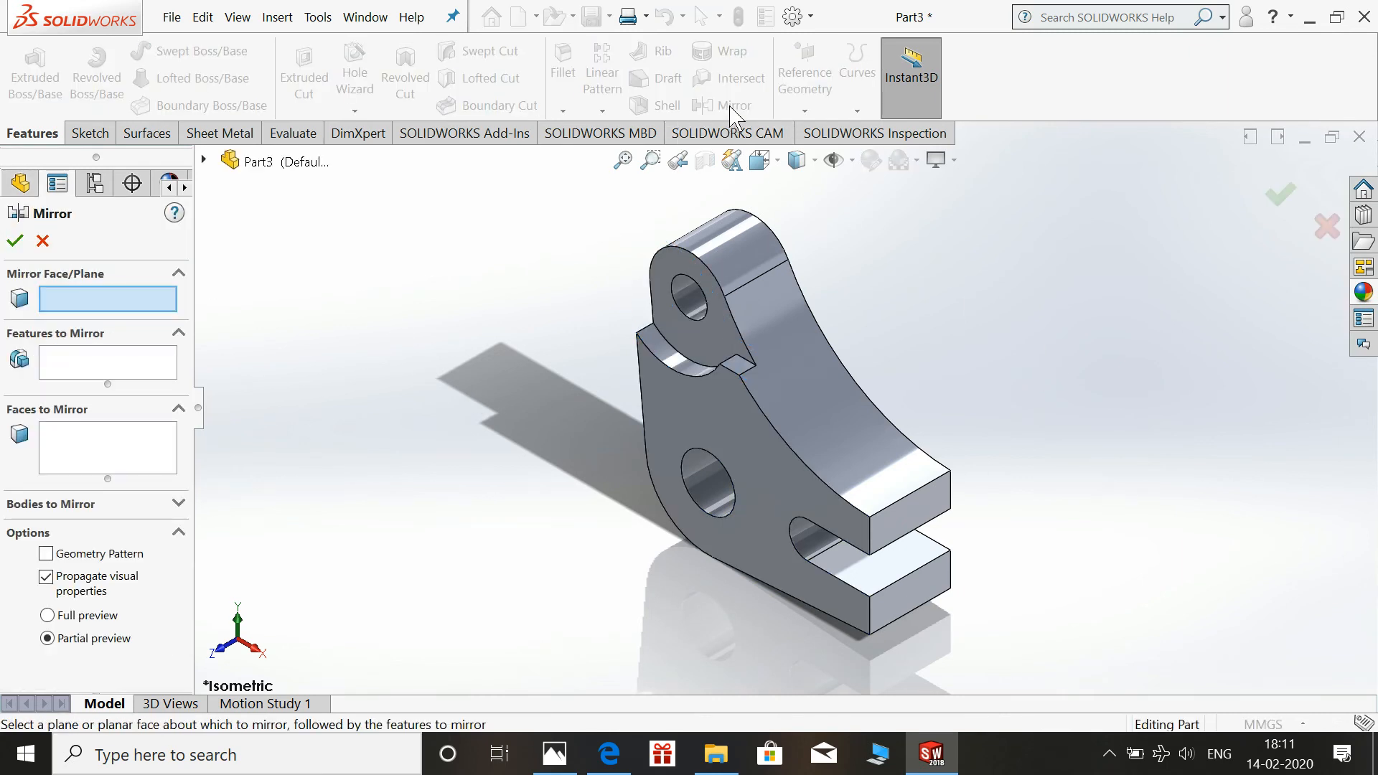
{"action": "left_click", "coordinate": [204, 160]}
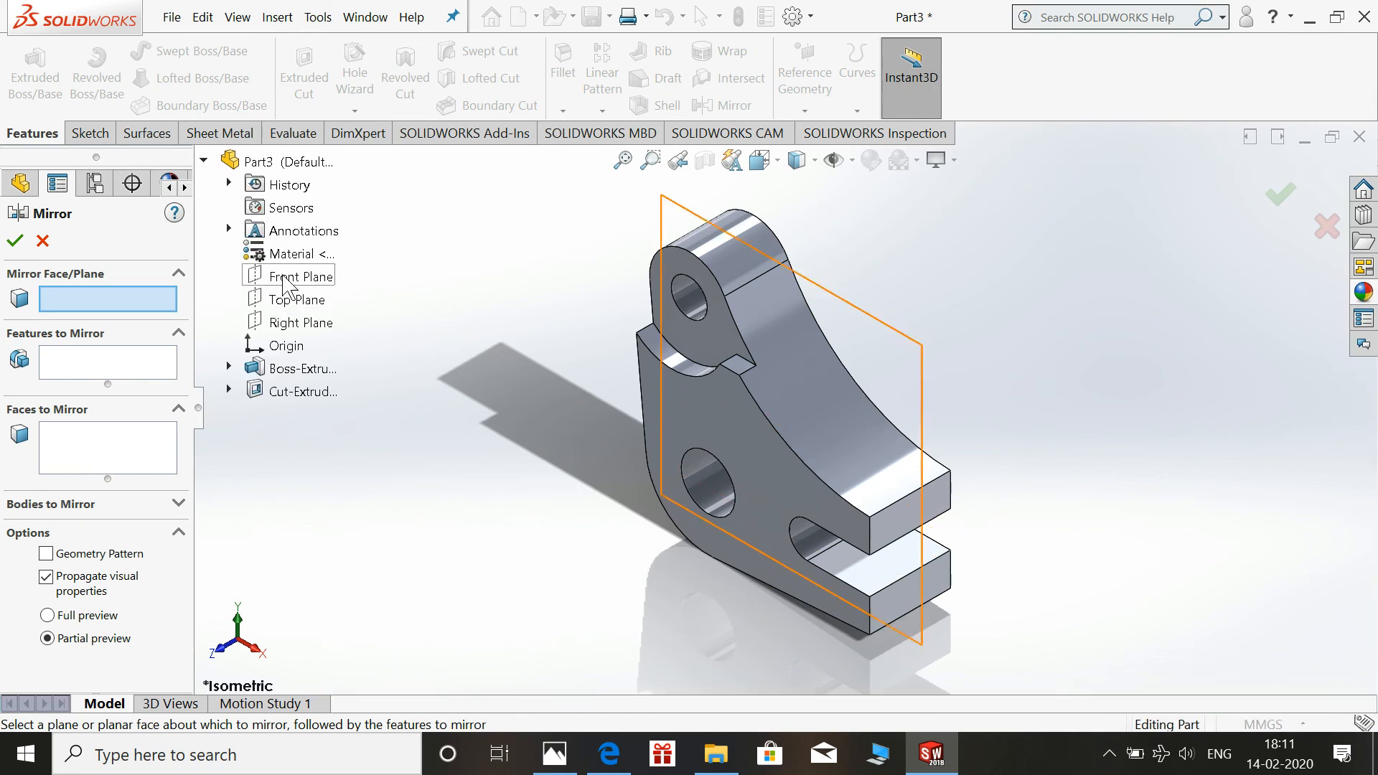
{"action": "left_click", "coordinate": [287, 280]}
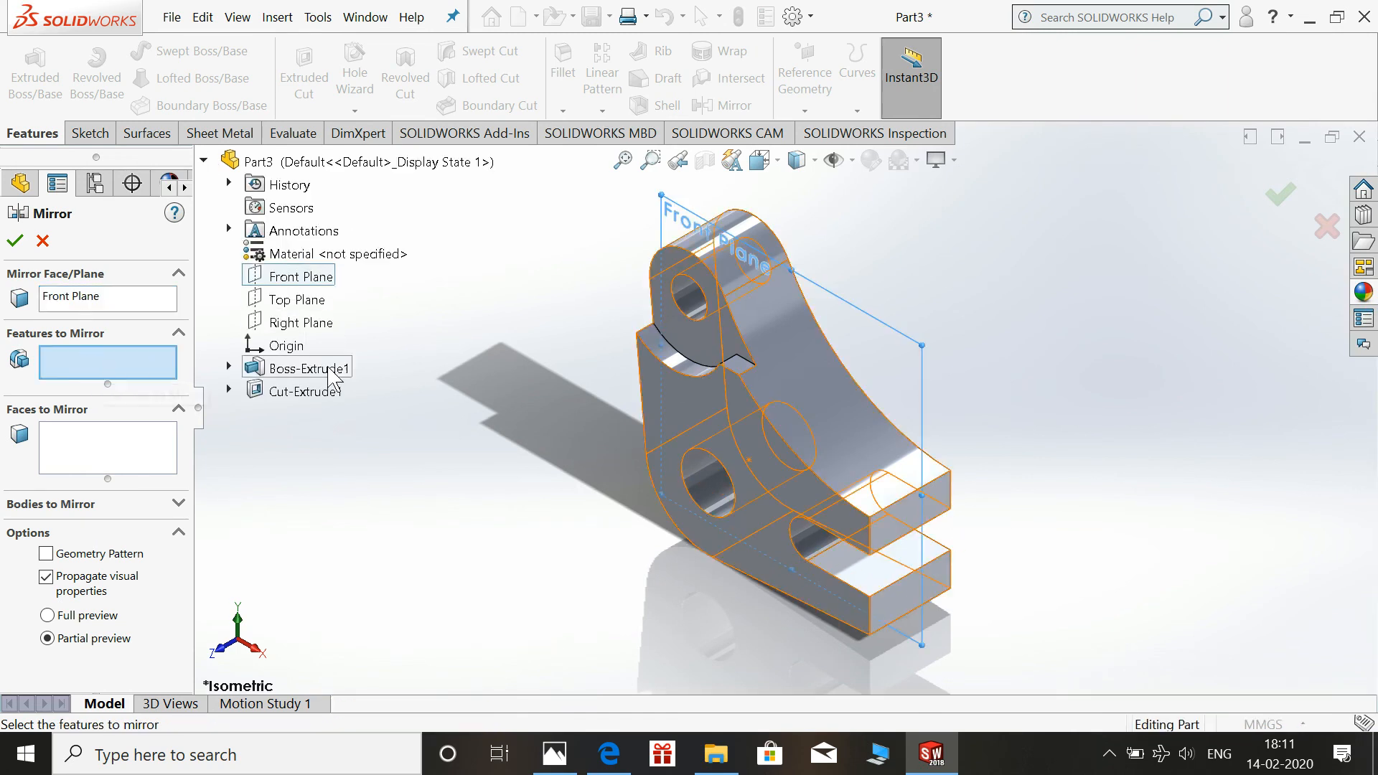
{"action": "left_click", "coordinate": [15, 240]}
- Start a sketch on the flat underside face of the lower fork arm and view it face-on
{"action": "middle_click_drag", "start_coordinate": [1000, 376], "coordinate": [1069, 174]}
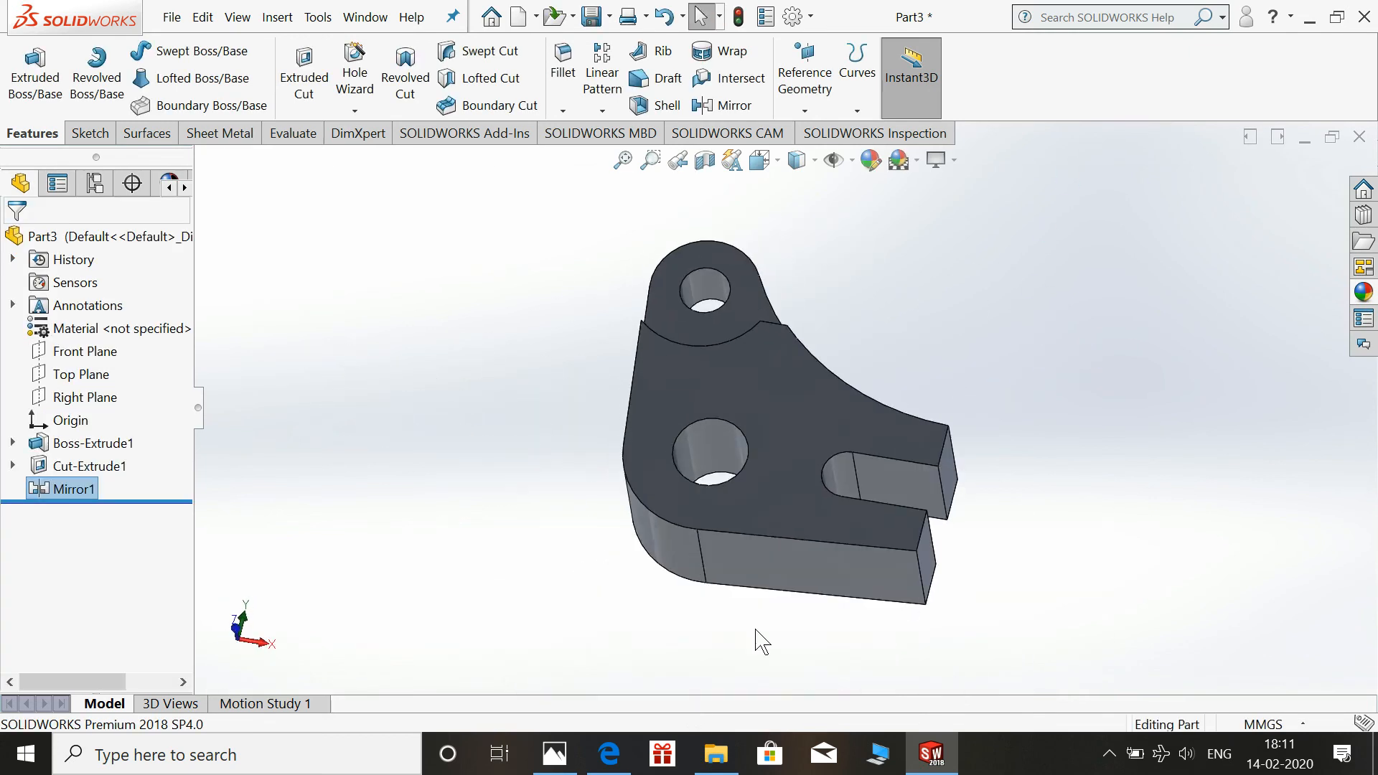
{"action": "left_click", "coordinate": [797, 554]}
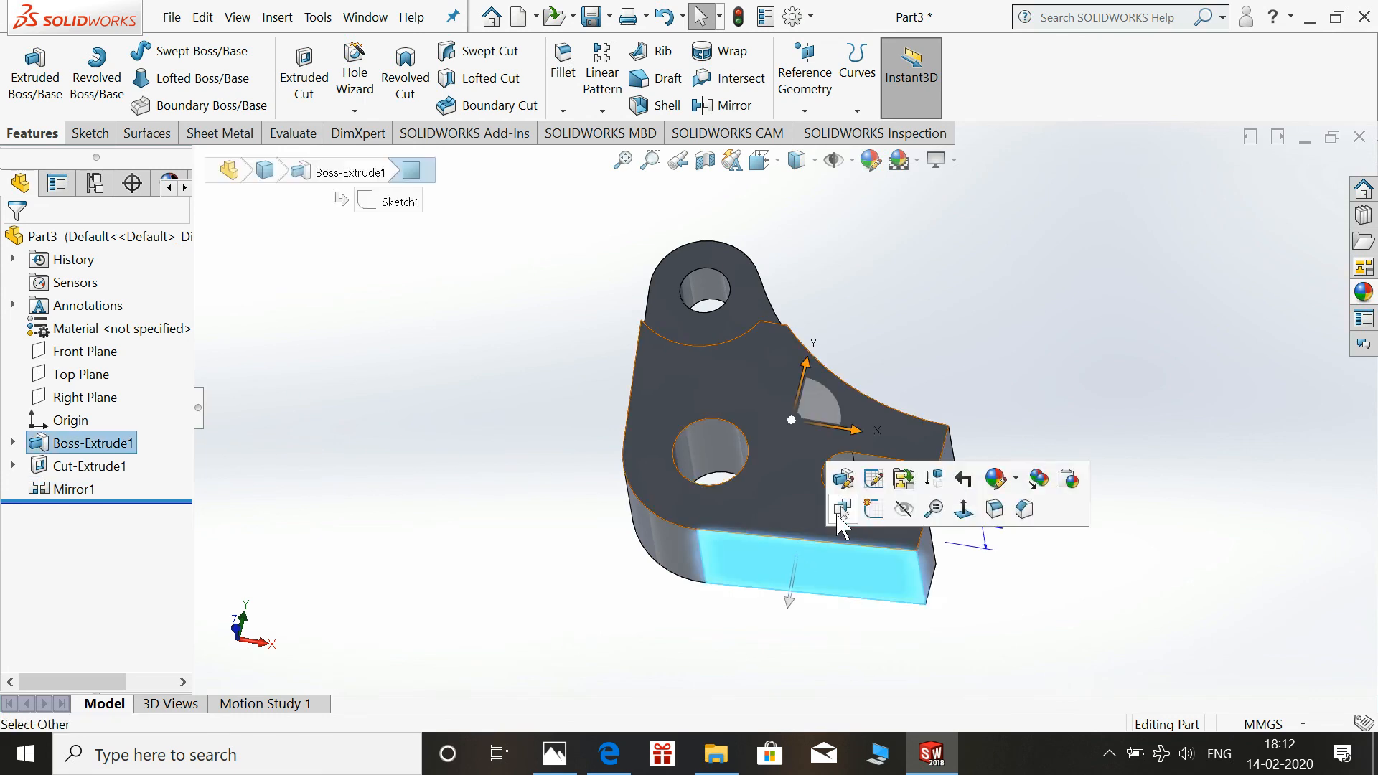
{"action": "left_click", "coordinate": [883, 509]}
{"action": "key", "text": "space"}
{"action": "left_click", "coordinate": [1330, 430]}
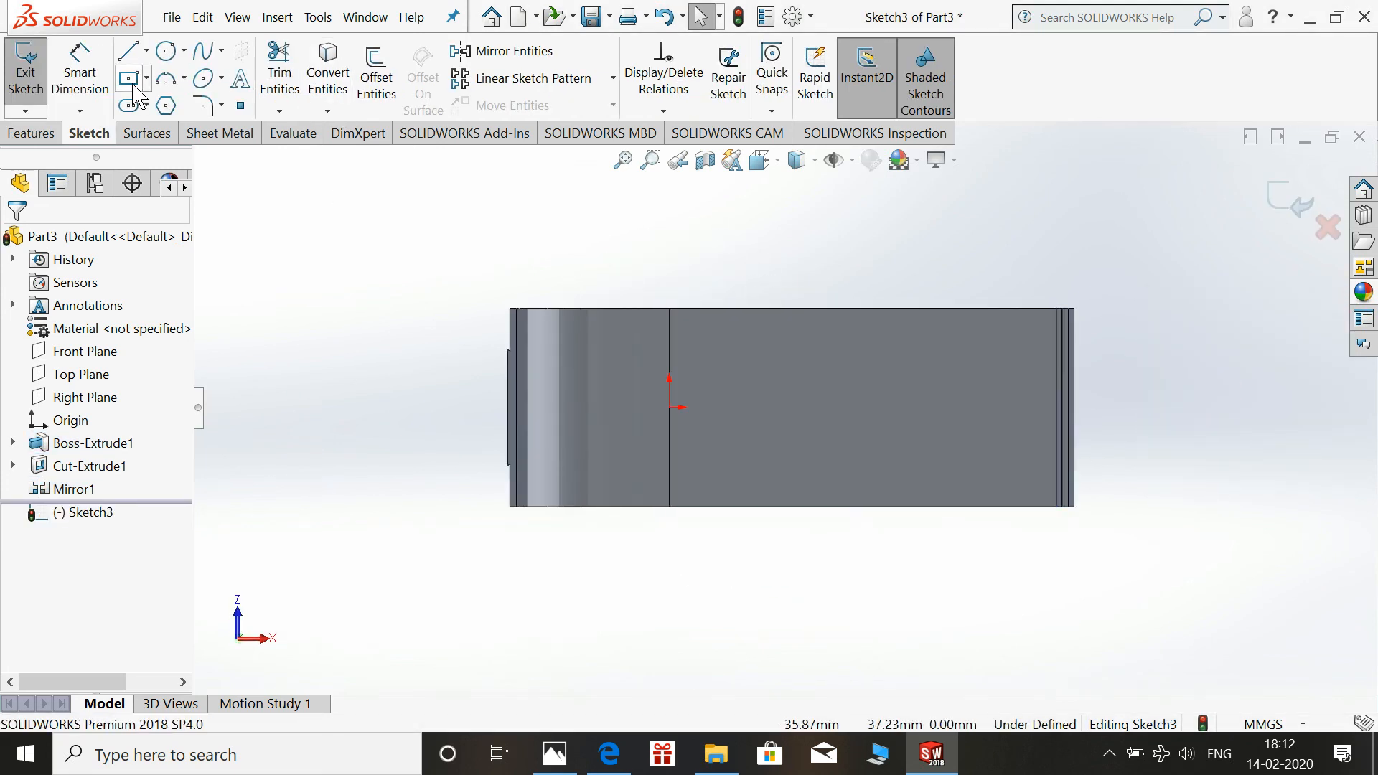
- Draw a center rectangle about 70 by 9.5 mm on the mid-thickness line, extending past the lever's slotted end
{"action": "left_click", "coordinate": [131, 78]}
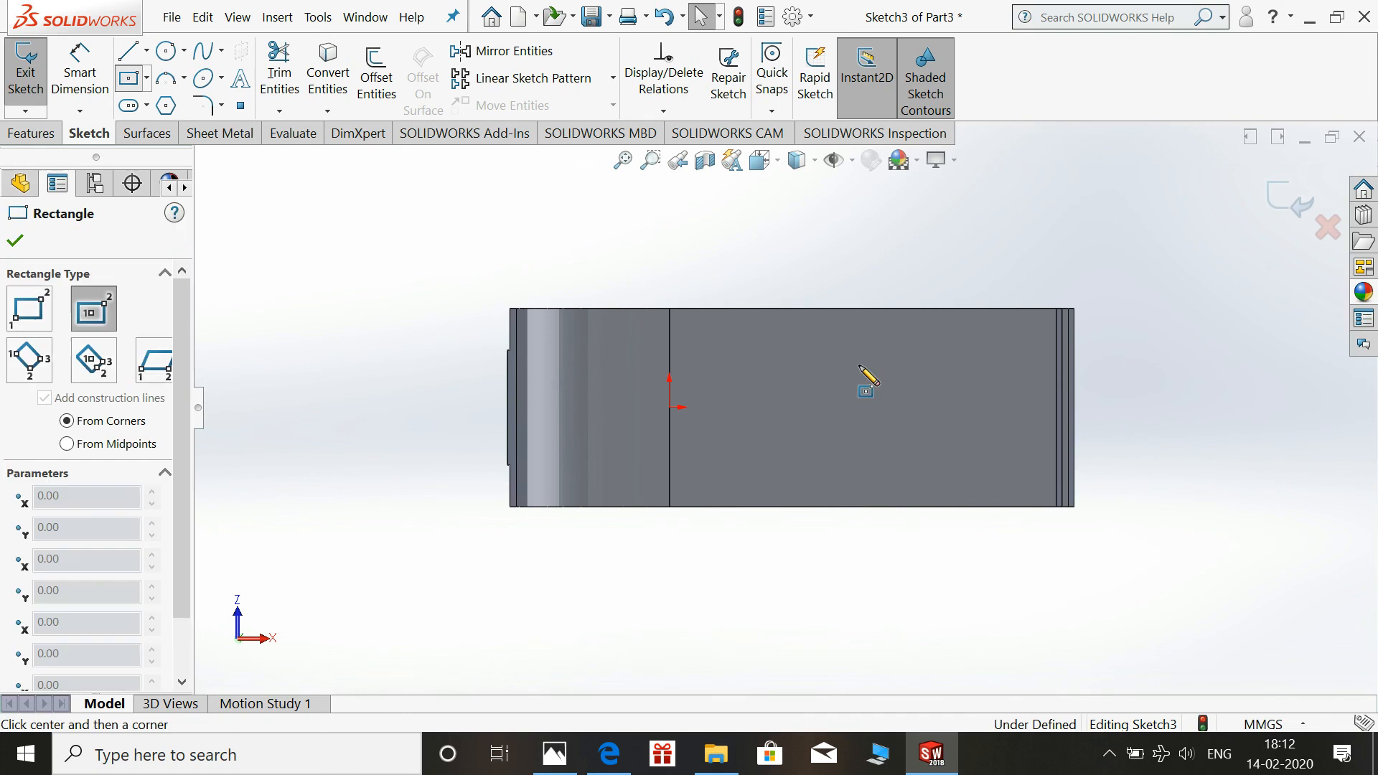
{"action": "left_click", "coordinate": [891, 408]}
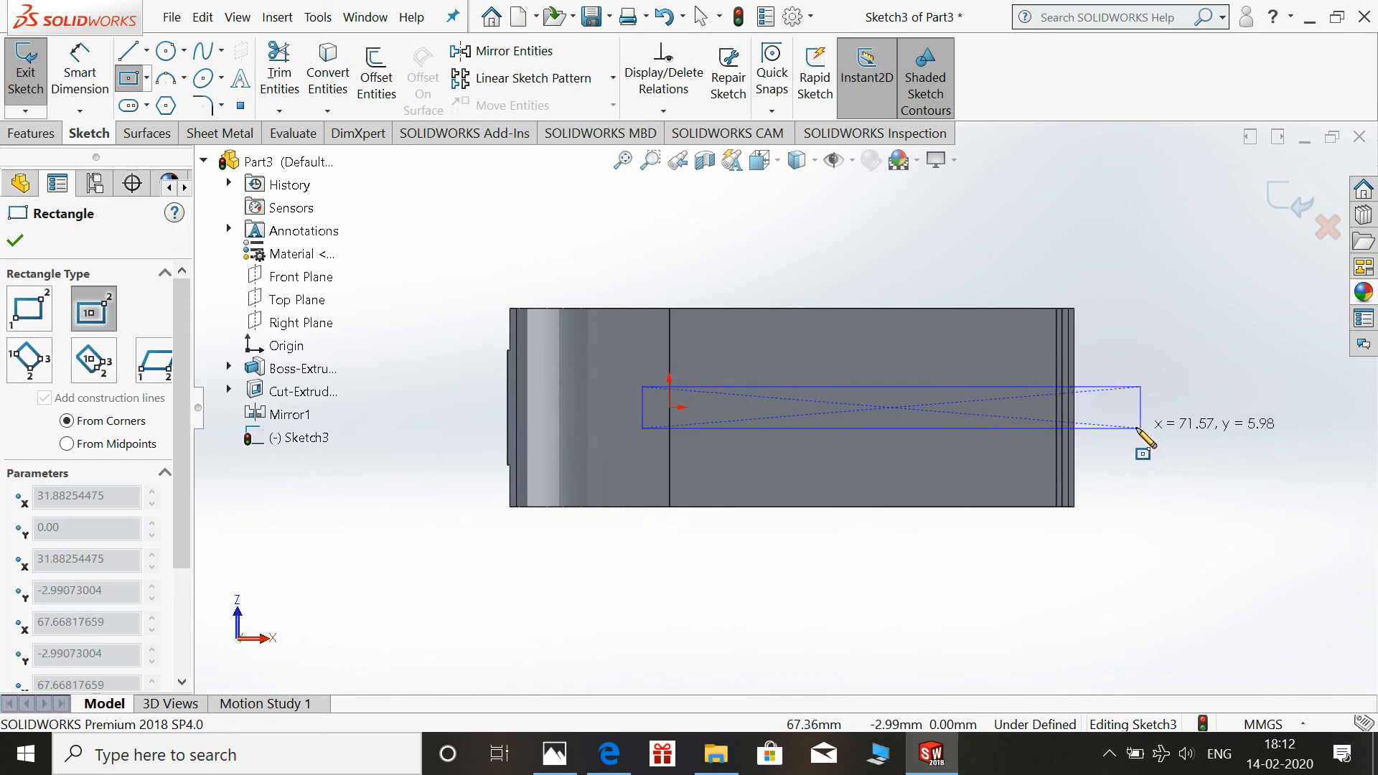
{"action": "left_click", "coordinate": [1137, 440]}
{"action": "key", "text": "Escape"}
- Dimension the distance from the rectangle's inner short side to the lever's slotted end edge as 38 mm
{"action": "left_click", "coordinate": [78, 72]}
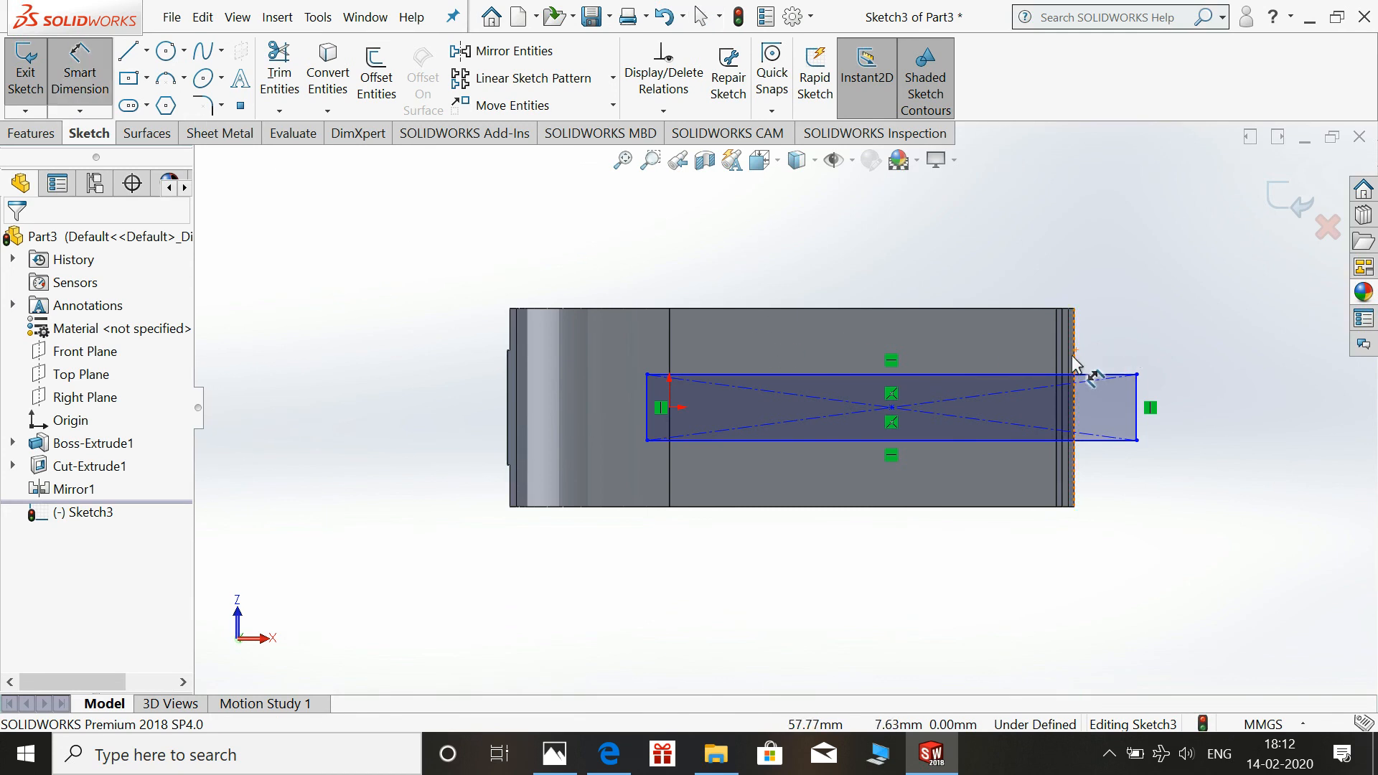
{"action": "left_click", "coordinate": [647, 391]}
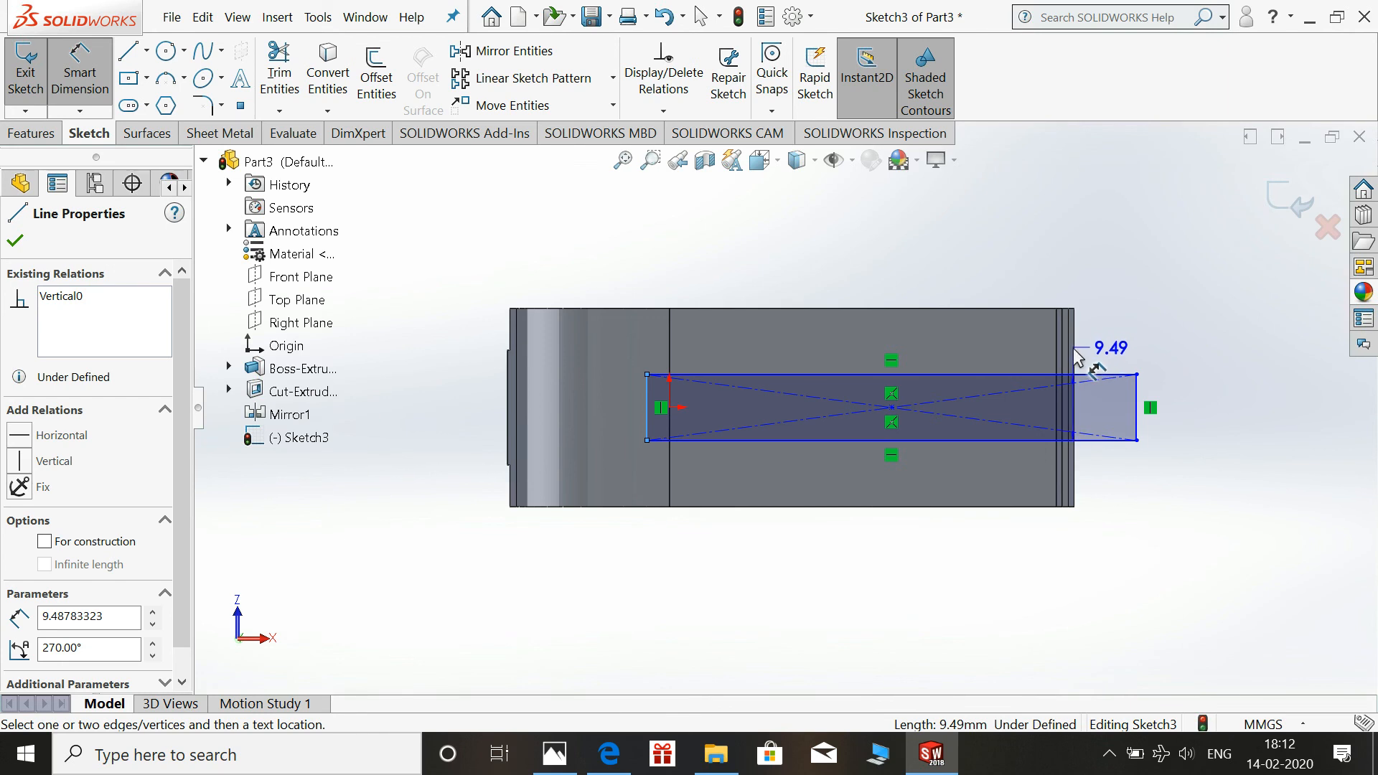
{"action": "key", "text": "Escape"}
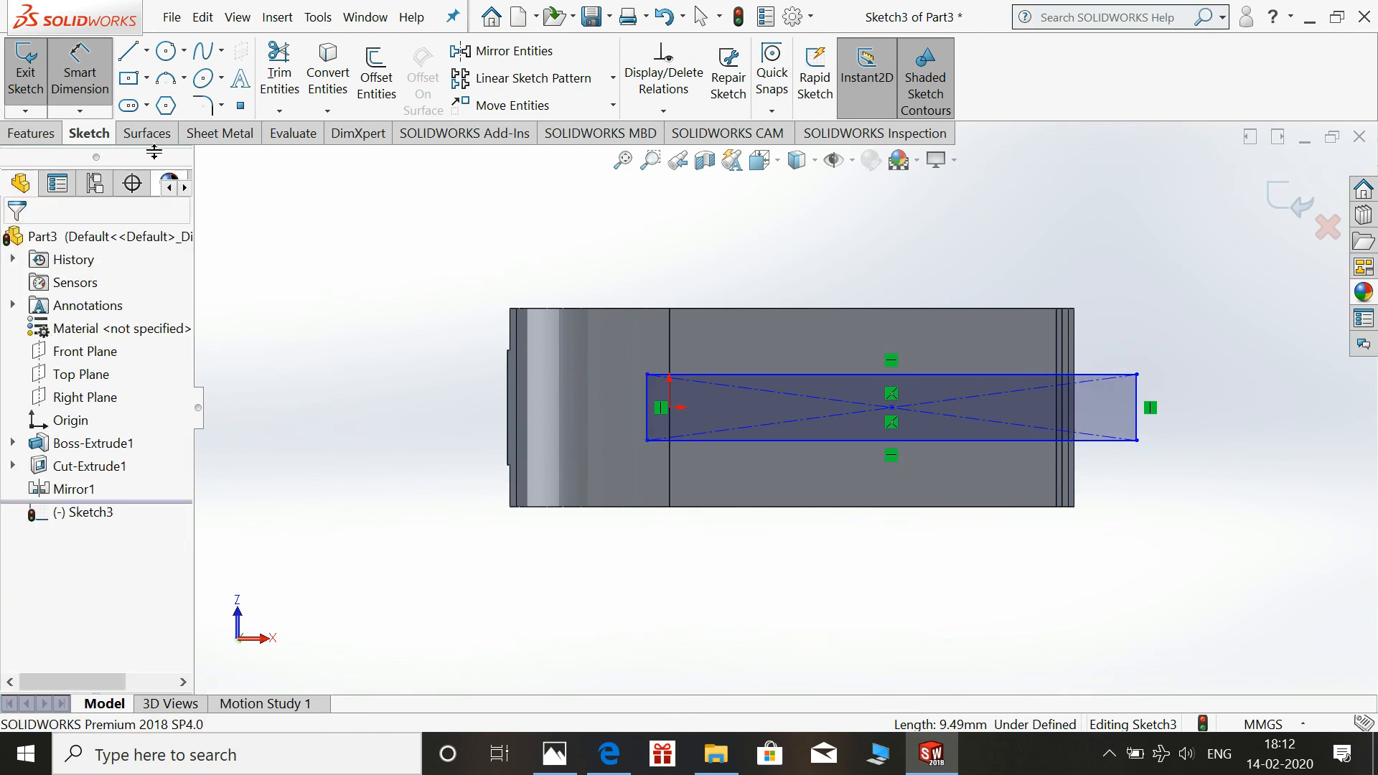
{"action": "left_click", "coordinate": [649, 391]}
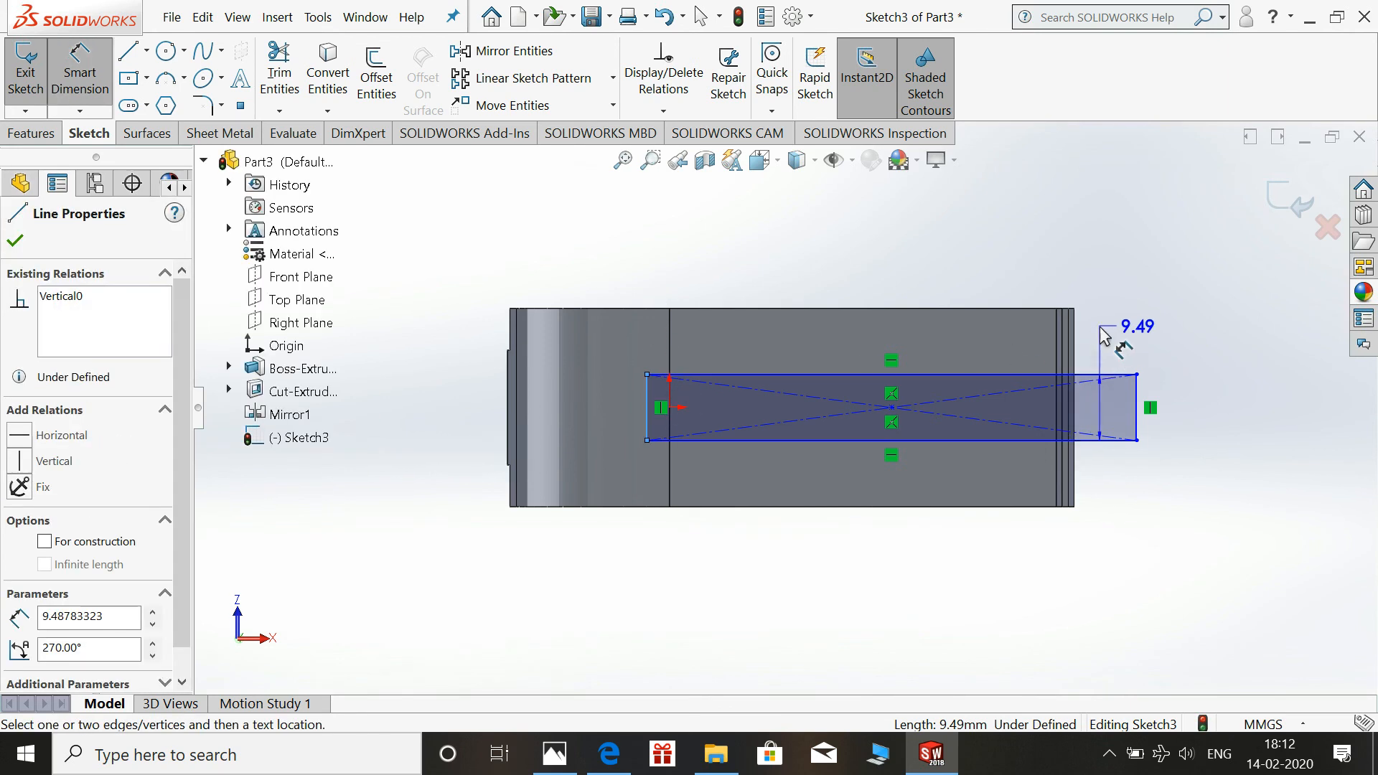
{"action": "left_click", "coordinate": [1075, 338]}
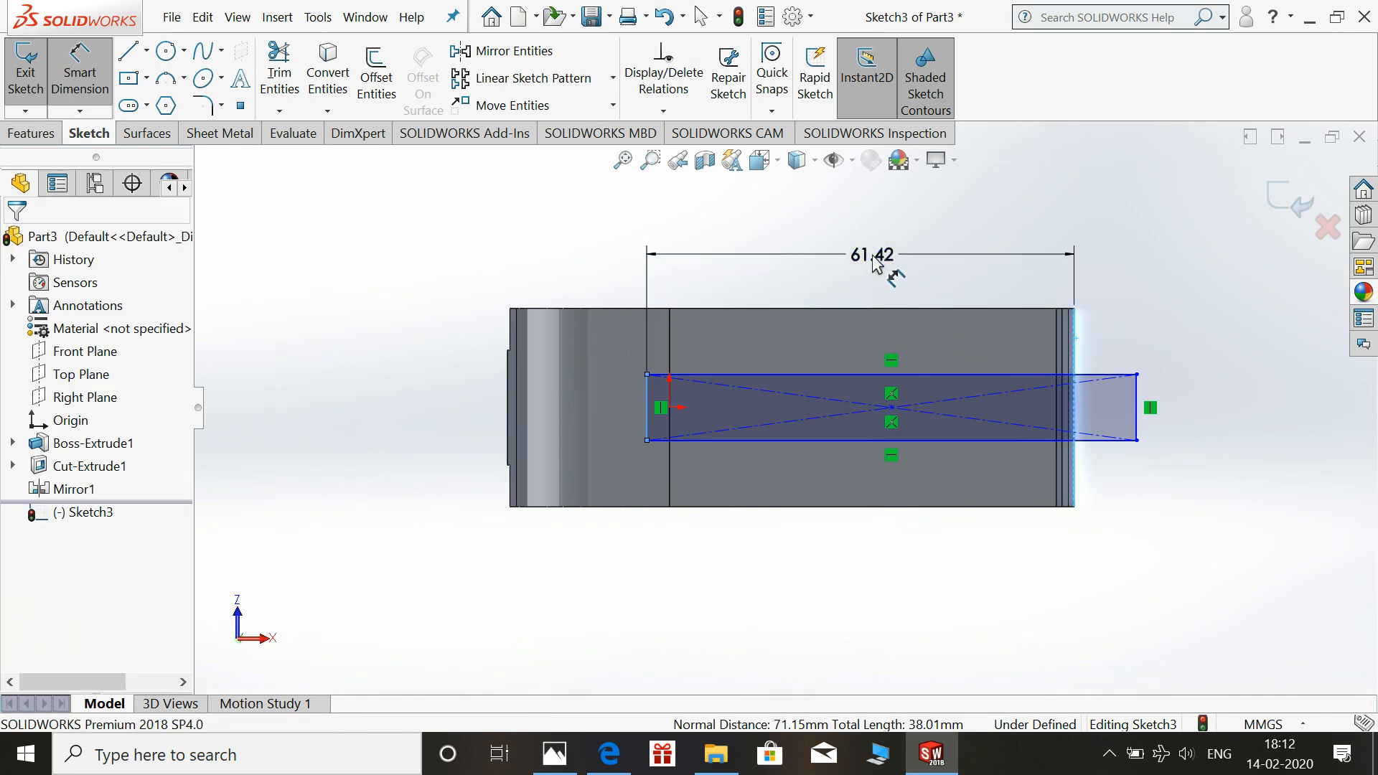
{"action": "left_click", "coordinate": [874, 255]}
{"action": "type", "text": "3"}
{"action": "key", "text": "Return"}
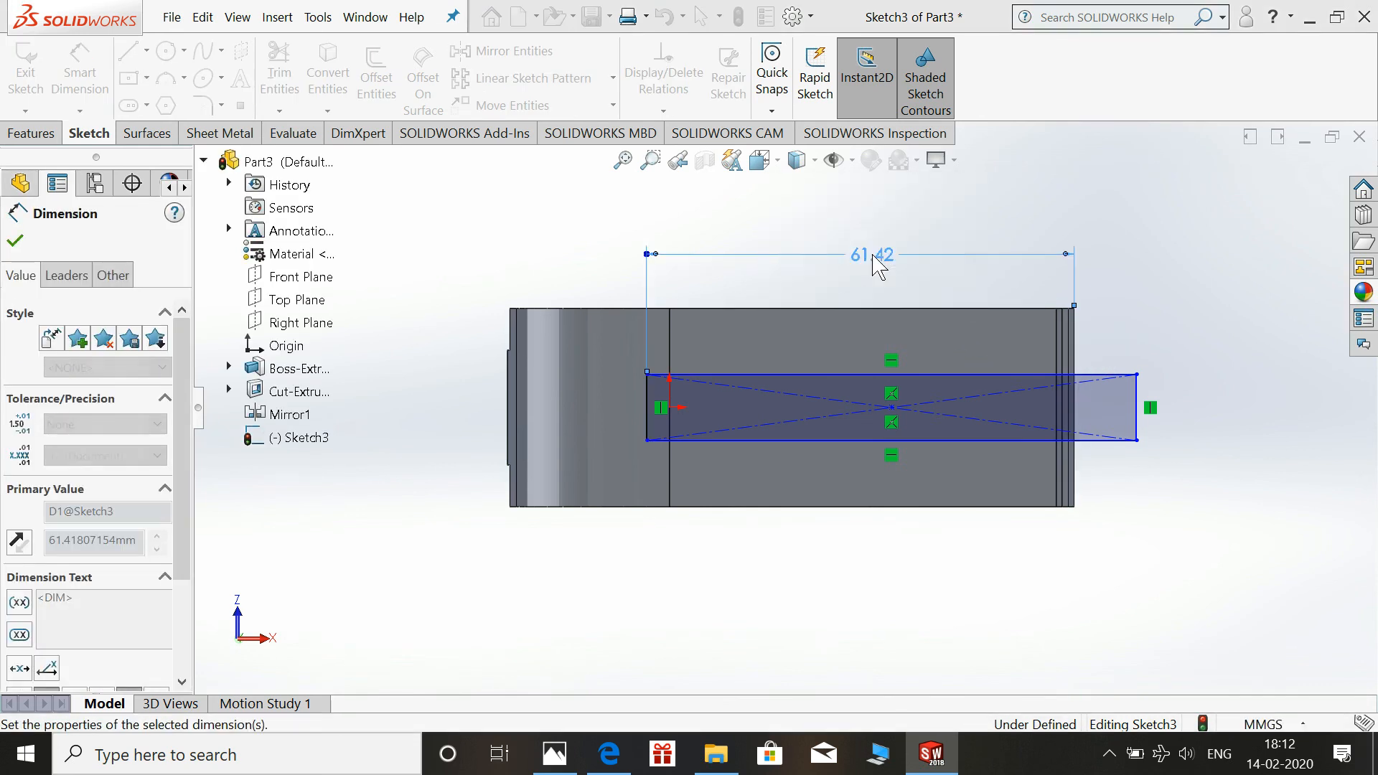
{"action": "key", "text": "Escape"}
- Dimension the center rectangle's long side and set its length to 50 mm
{"action": "left_click", "coordinate": [79, 72]}
{"action": "left_click", "coordinate": [1040, 440]}
{"action": "left_click", "coordinate": [1040, 555]}
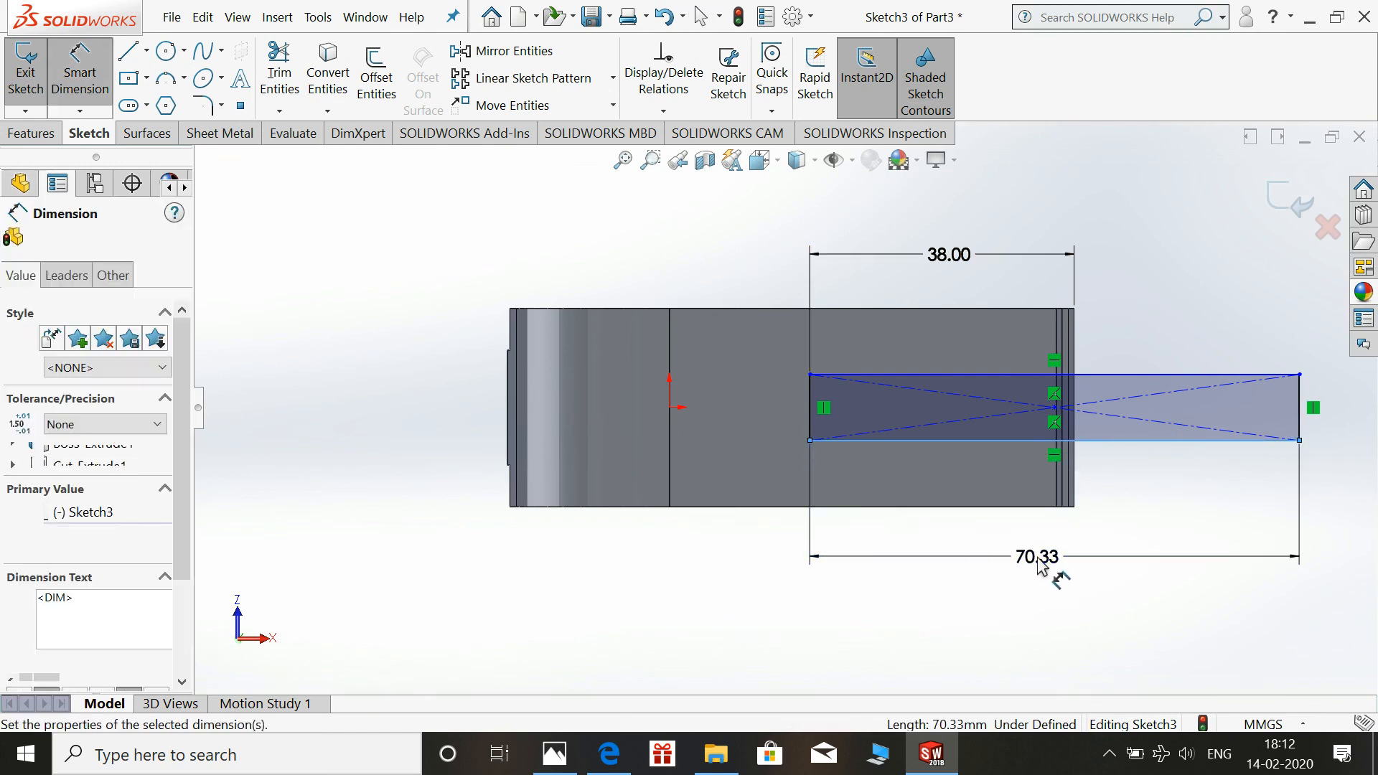
{"action": "type", "text": "50"}
{"action": "key", "text": "Return"}
{"action": "key", "text": "Escape"}
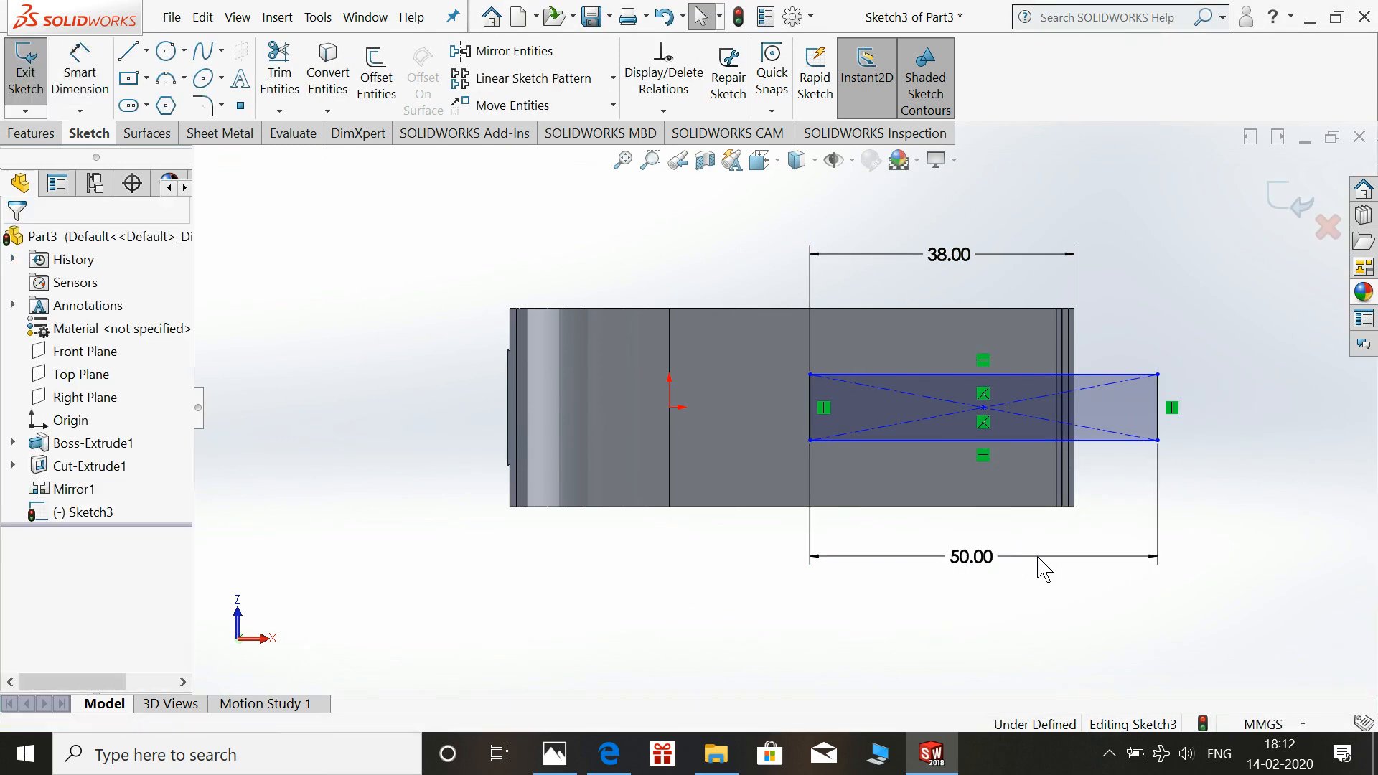
- Check the Toggle Lever reference drawing for the slot width and dimension the rectangle's short outer side as 13.23 mm
{"action": "left_click", "coordinate": [1158, 431]}
{"action": "left_click", "coordinate": [1247, 423]}
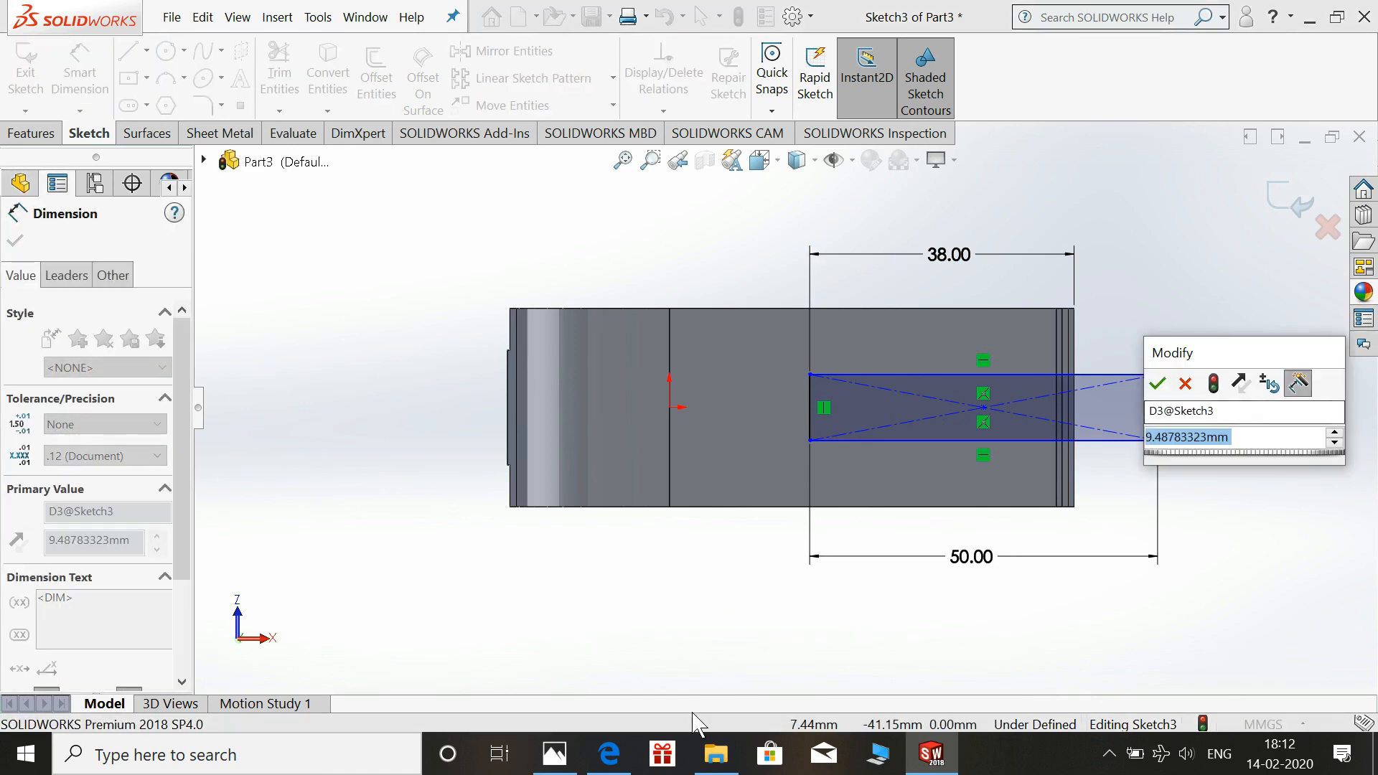
{"action": "left_click", "coordinate": [572, 755]}
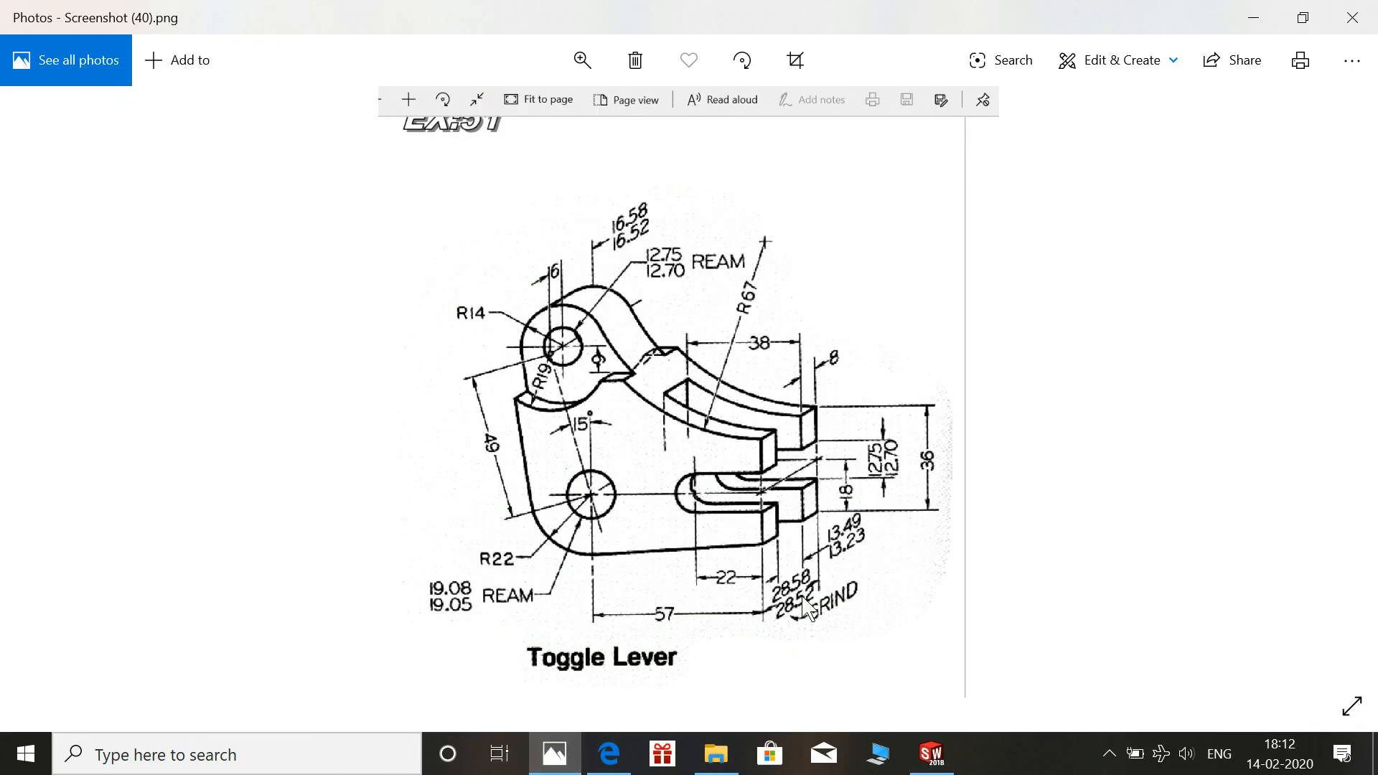
{"action": "left_click", "coordinate": [533, 759]}
{"action": "left_click", "coordinate": [1269, 439]}
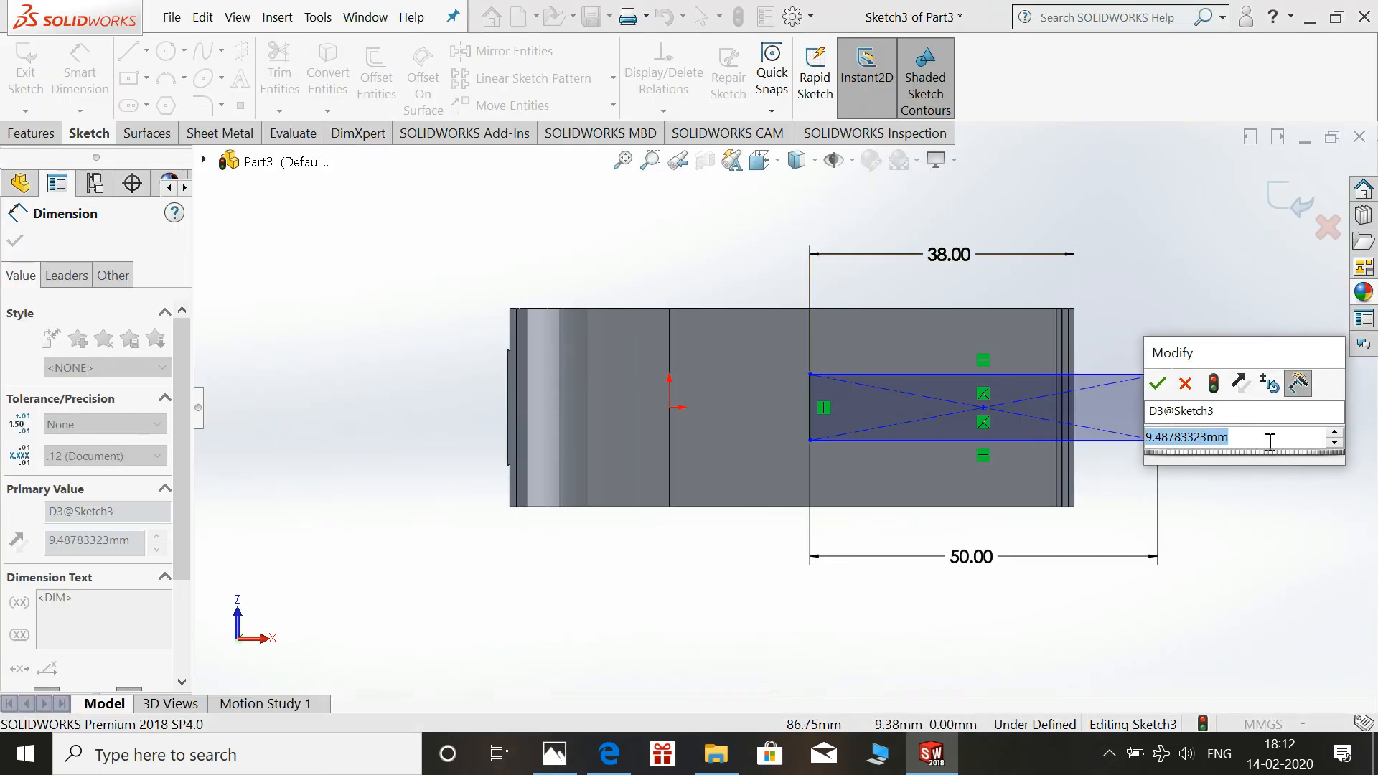
{"action": "type", "text": "13.23"}
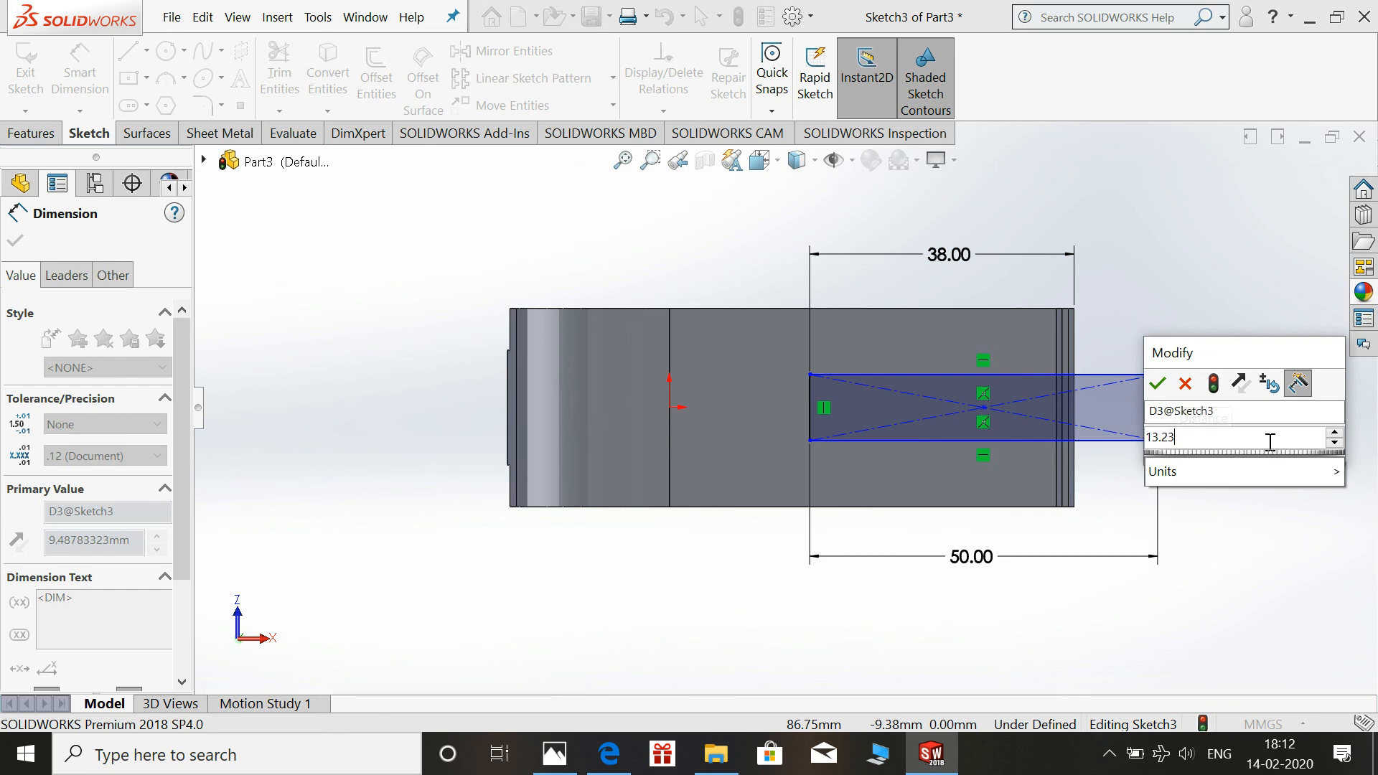
{"action": "key", "text": "Return"}
{"action": "key", "text": "Escape"}
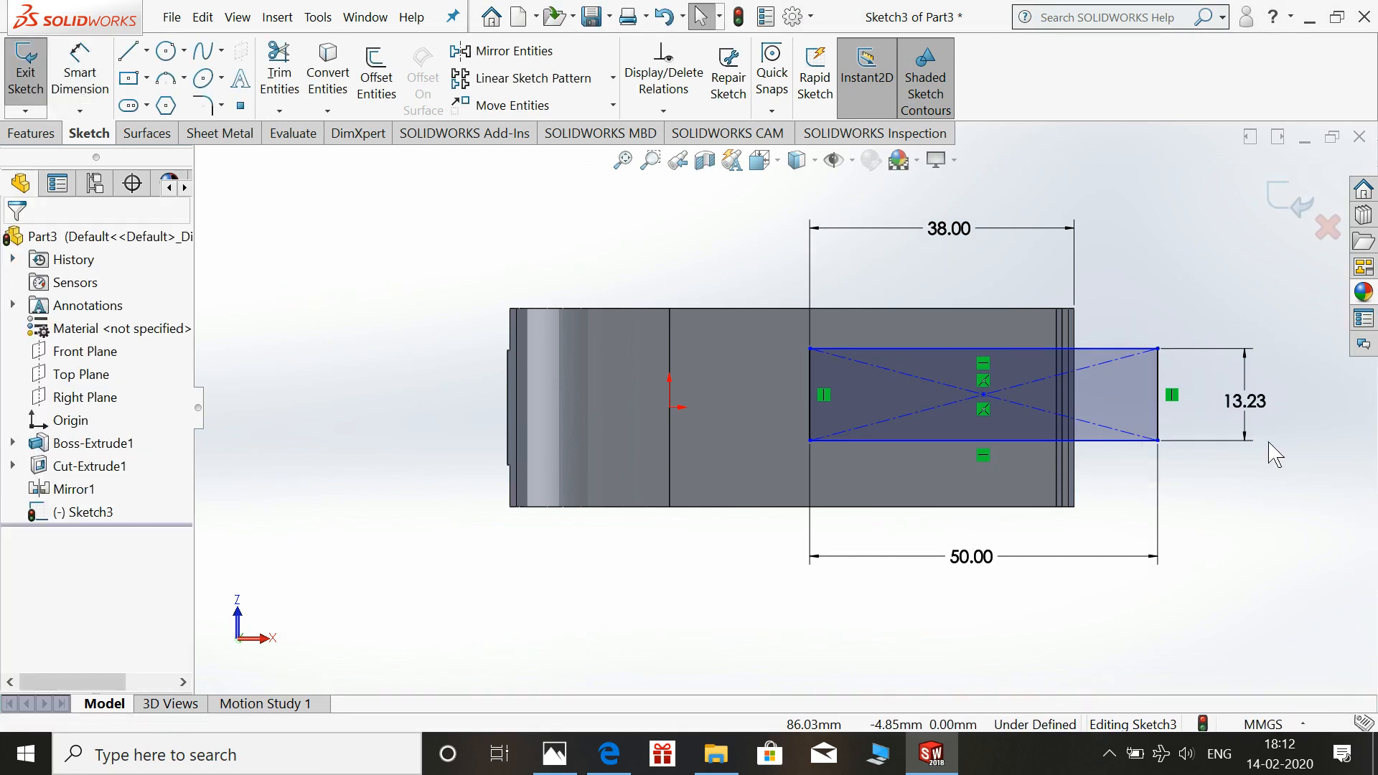
- Make the rectangle's center point horizontal with the origin and exit the slot sketch
{"action": "left_click", "coordinate": [983, 394]}
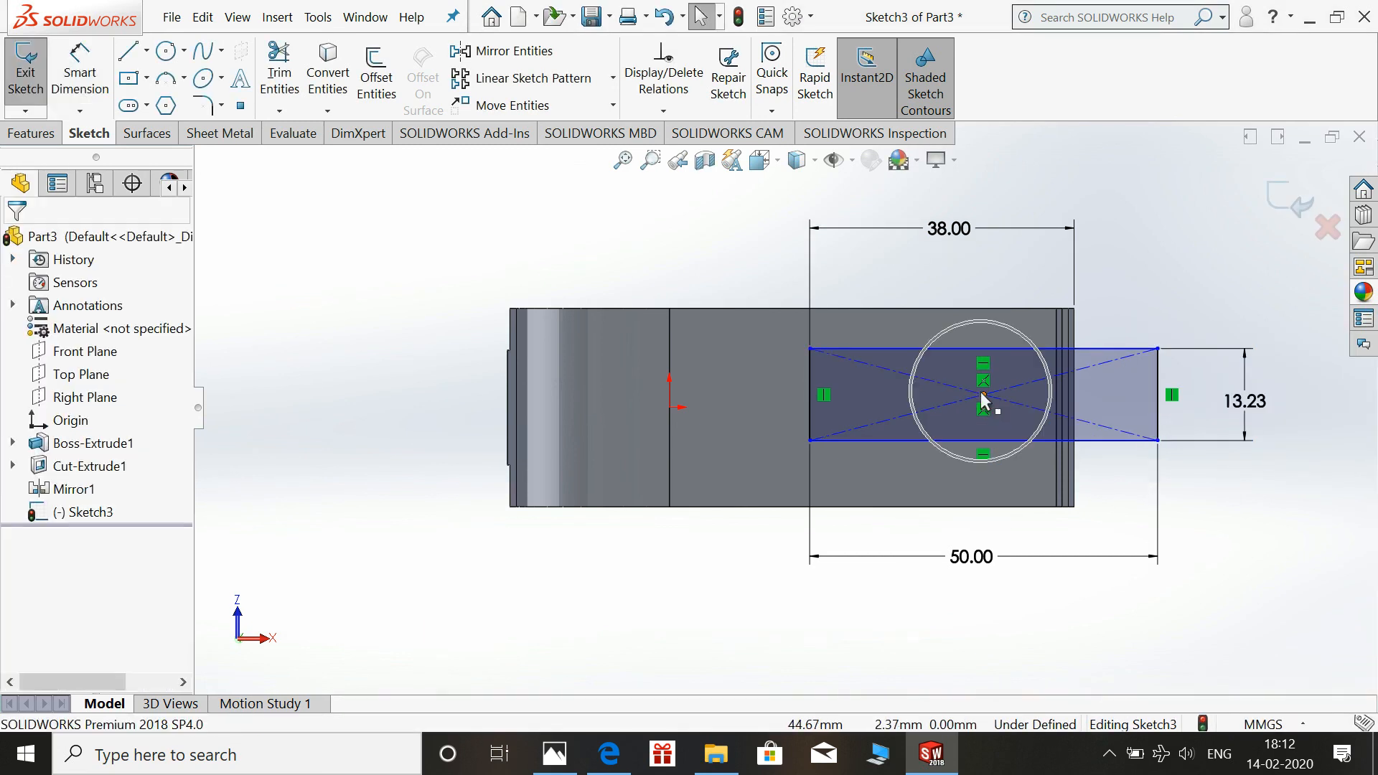
{"action": "left_click", "coordinate": [669, 409]}
{"action": "left_click", "coordinate": [757, 360]}
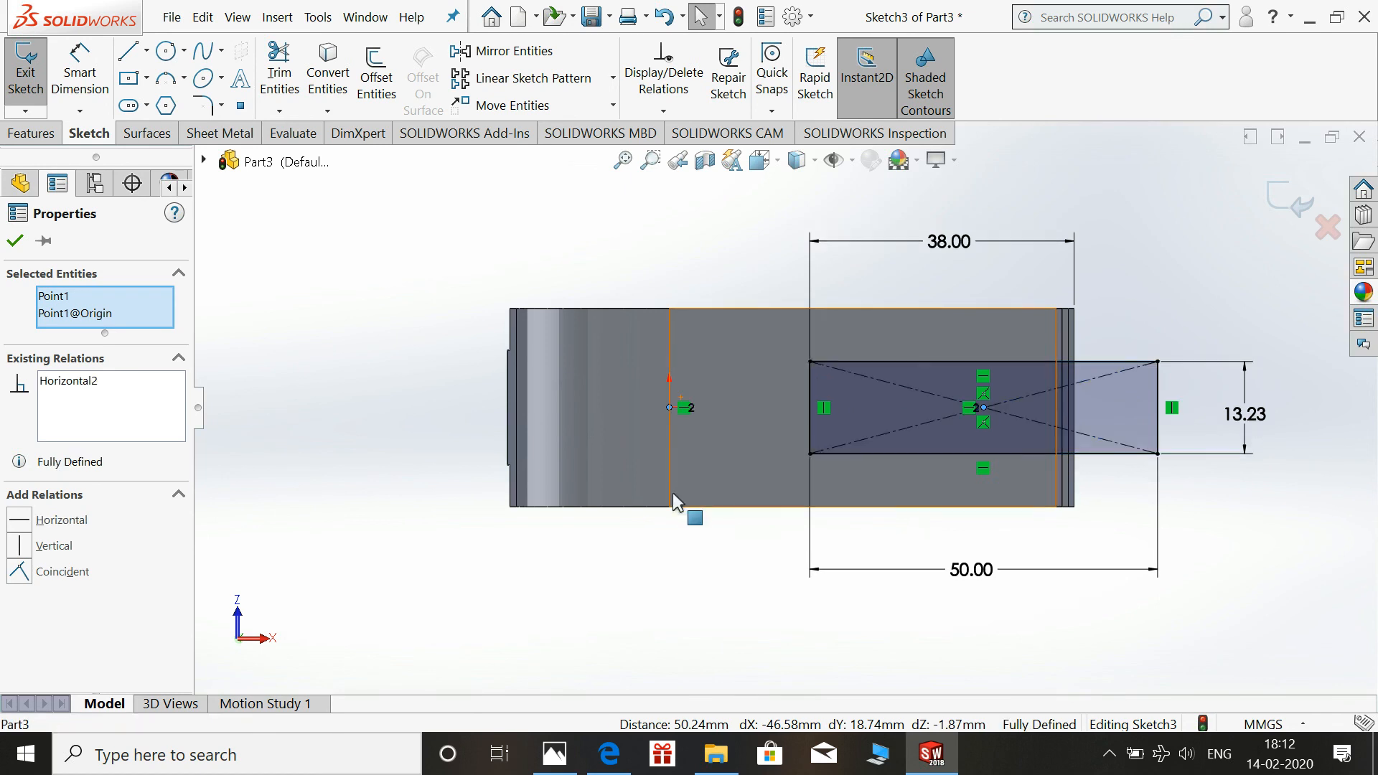
{"action": "left_click", "coordinate": [675, 492]}
{"action": "left_click", "coordinate": [1172, 263]}
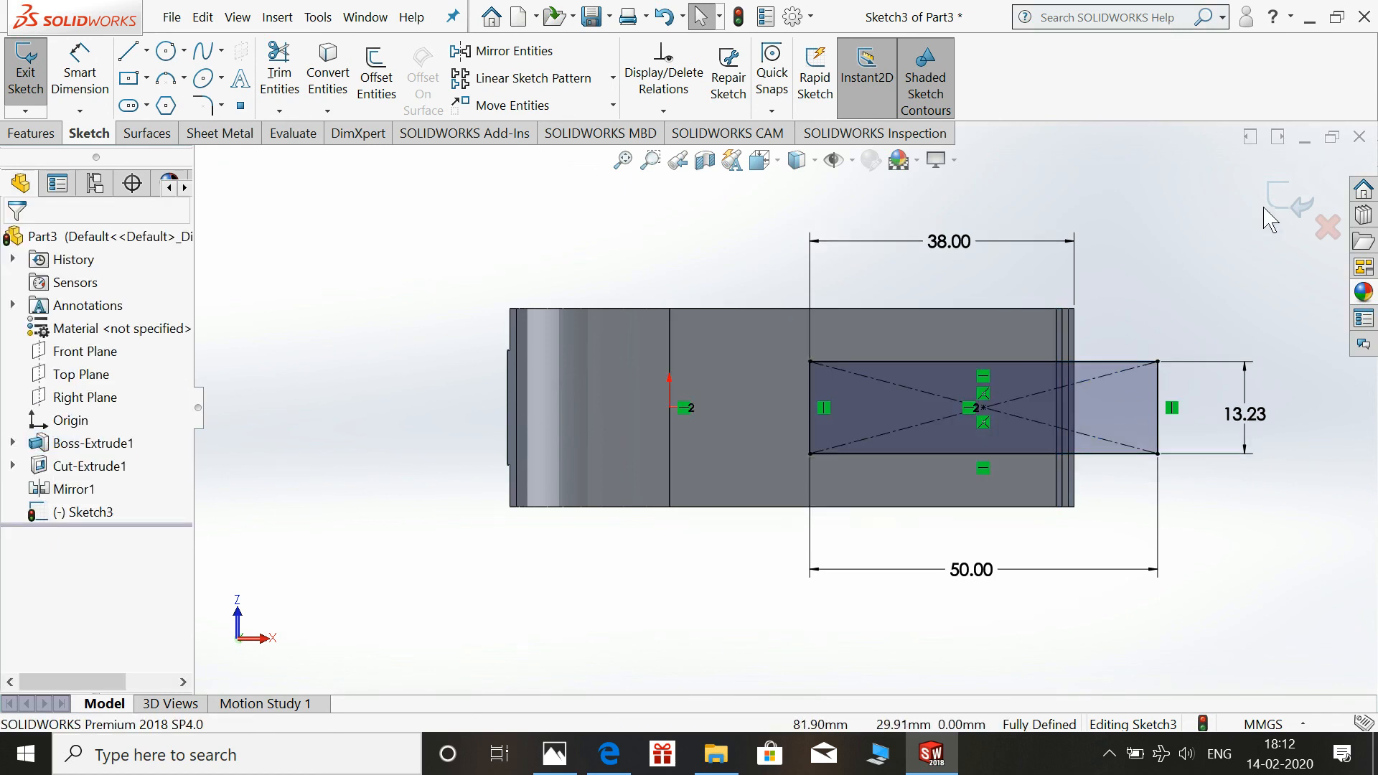
{"action": "left_click", "coordinate": [1294, 208]}
- Extrude-cut the rectangle sketch upward through both fork arms to open the lengthwise slot
{"action": "key", "text": "space"}
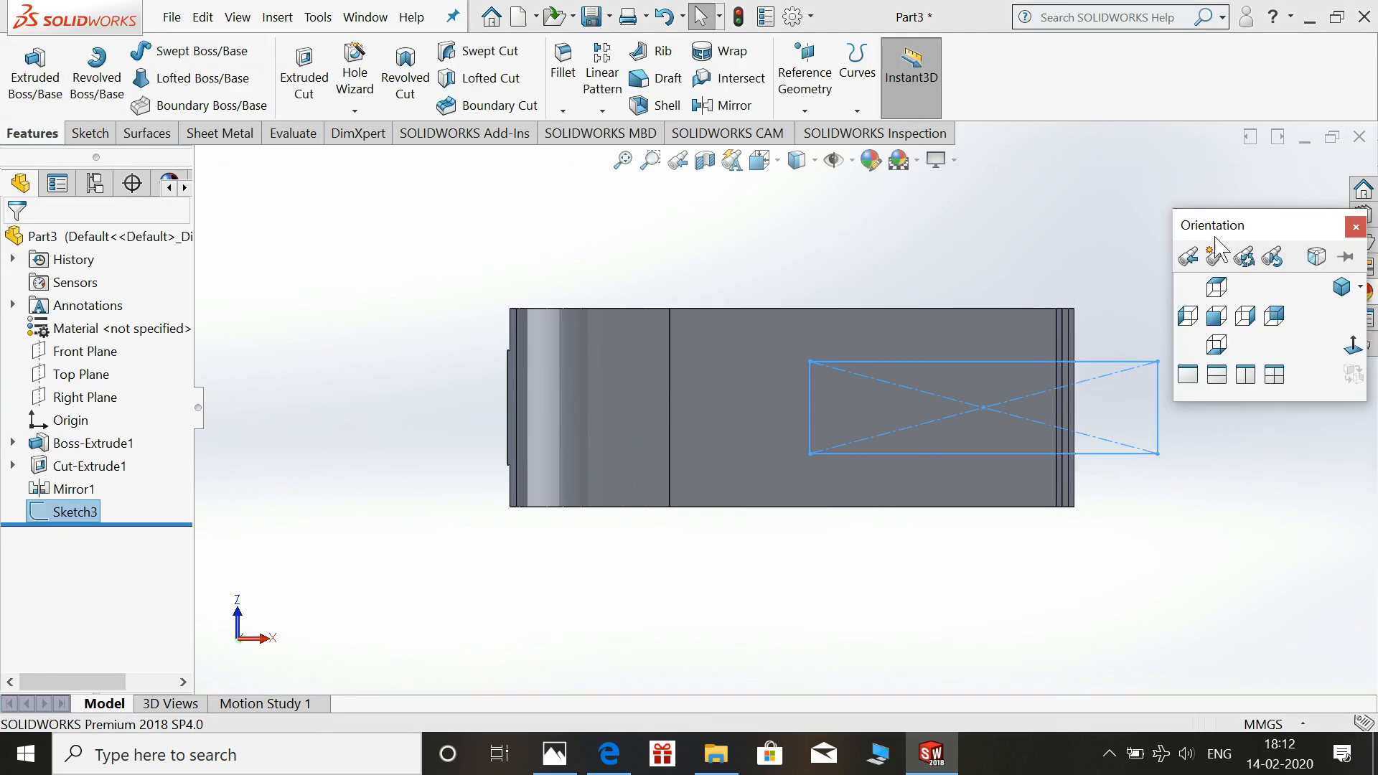
{"action": "left_click", "coordinate": [1349, 287]}
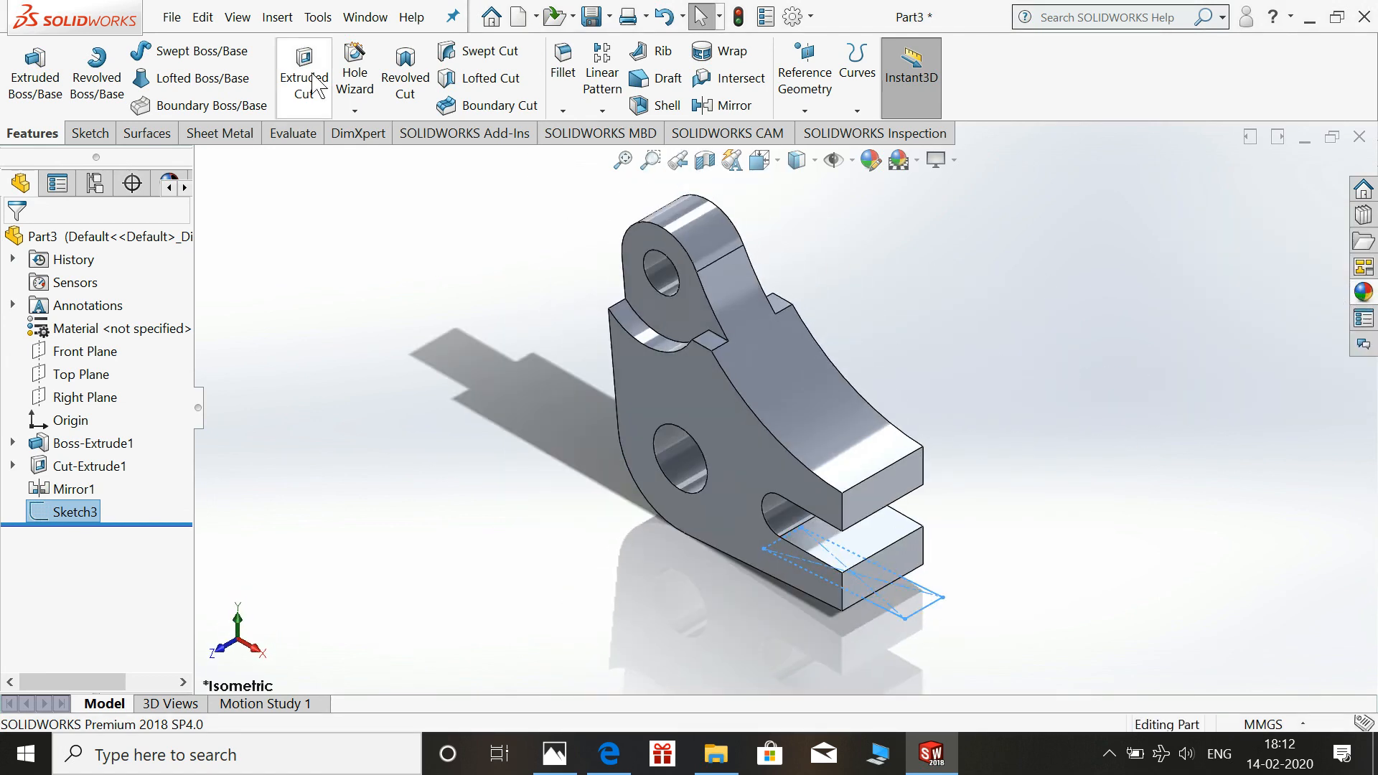
{"action": "left_click", "coordinate": [304, 79]}
{"action": "left_click_drag", "start_coordinate": [850, 542], "coordinate": [832, 248]}
{"action": "left_click", "coordinate": [15, 241]}
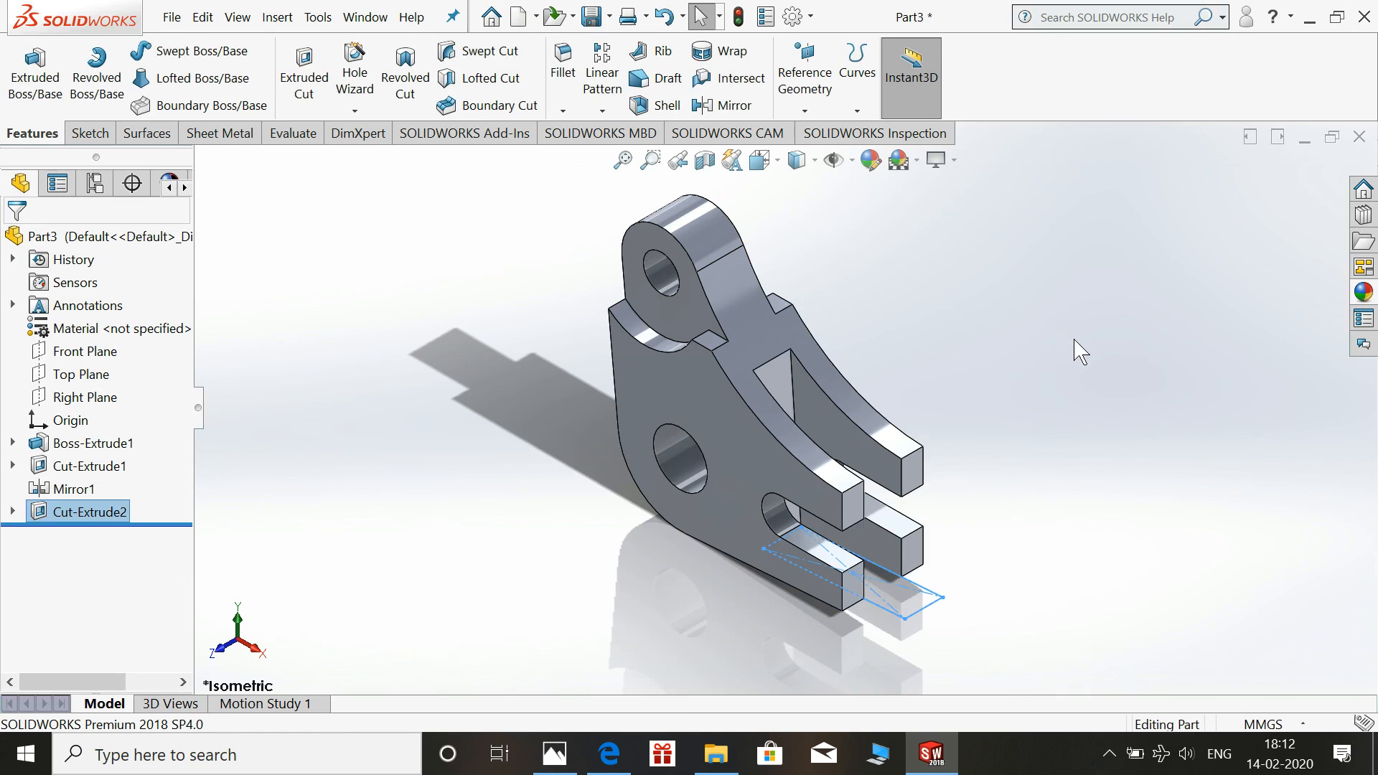
- Apply the polished bronze appearance to the whole lever part, shown in isometric orientation
{"action": "middle_click_drag", "start_coordinate": [1037, 409], "coordinate": [1092, 323]}
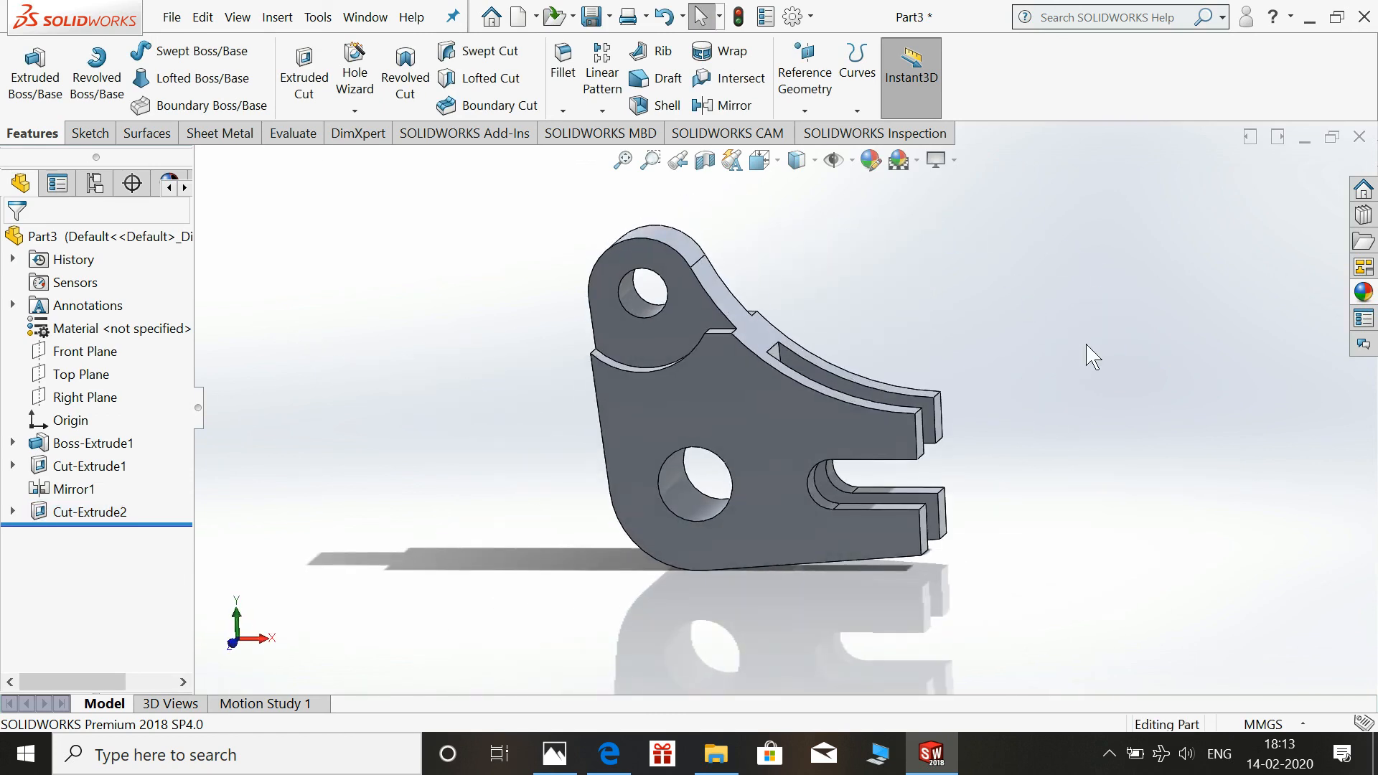
{"action": "key", "text": "space"}
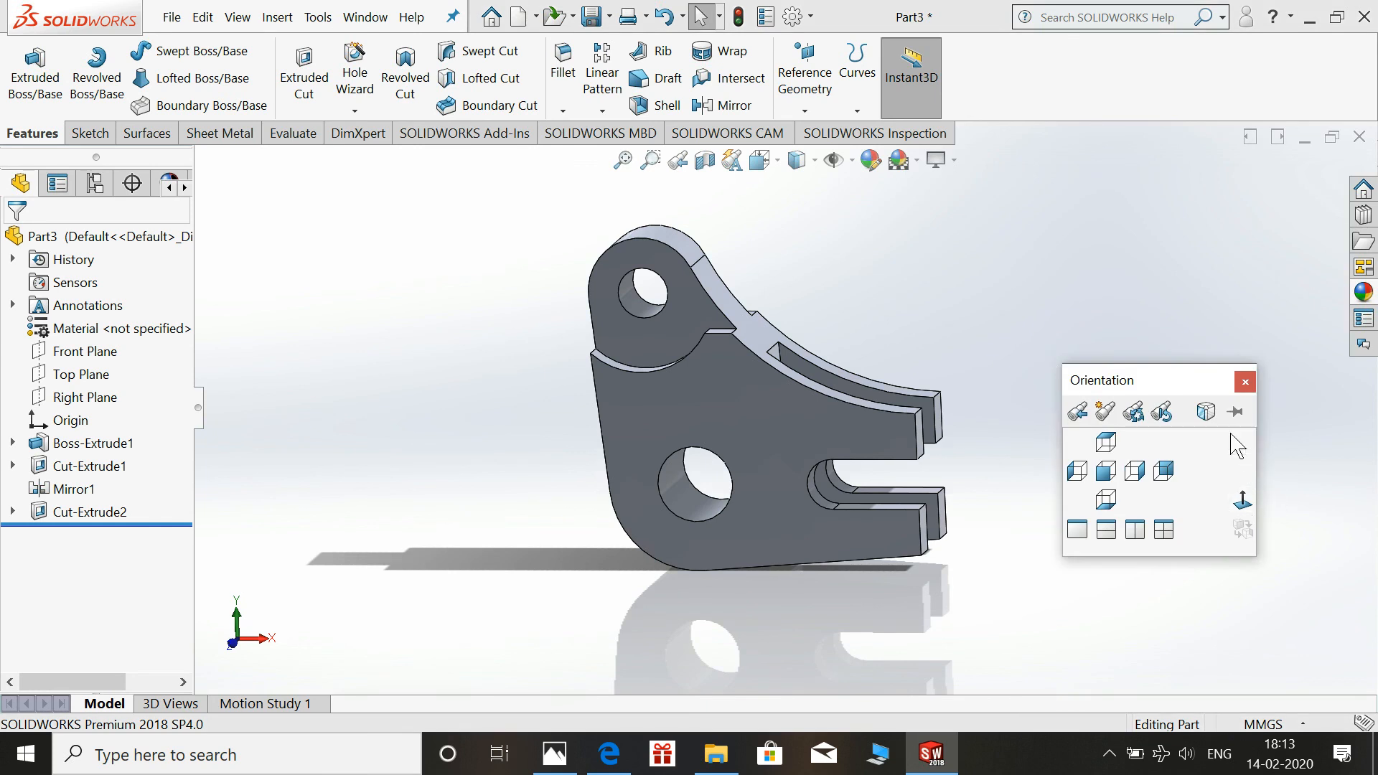
{"action": "left_click", "coordinate": [1231, 434]}
{"action": "scroll", "coordinate": [651, 477], "scroll_direction": "up", "scroll_amount": 3}
{"action": "scroll", "coordinate": [650, 476], "scroll_direction": "down", "scroll_amount": 3}
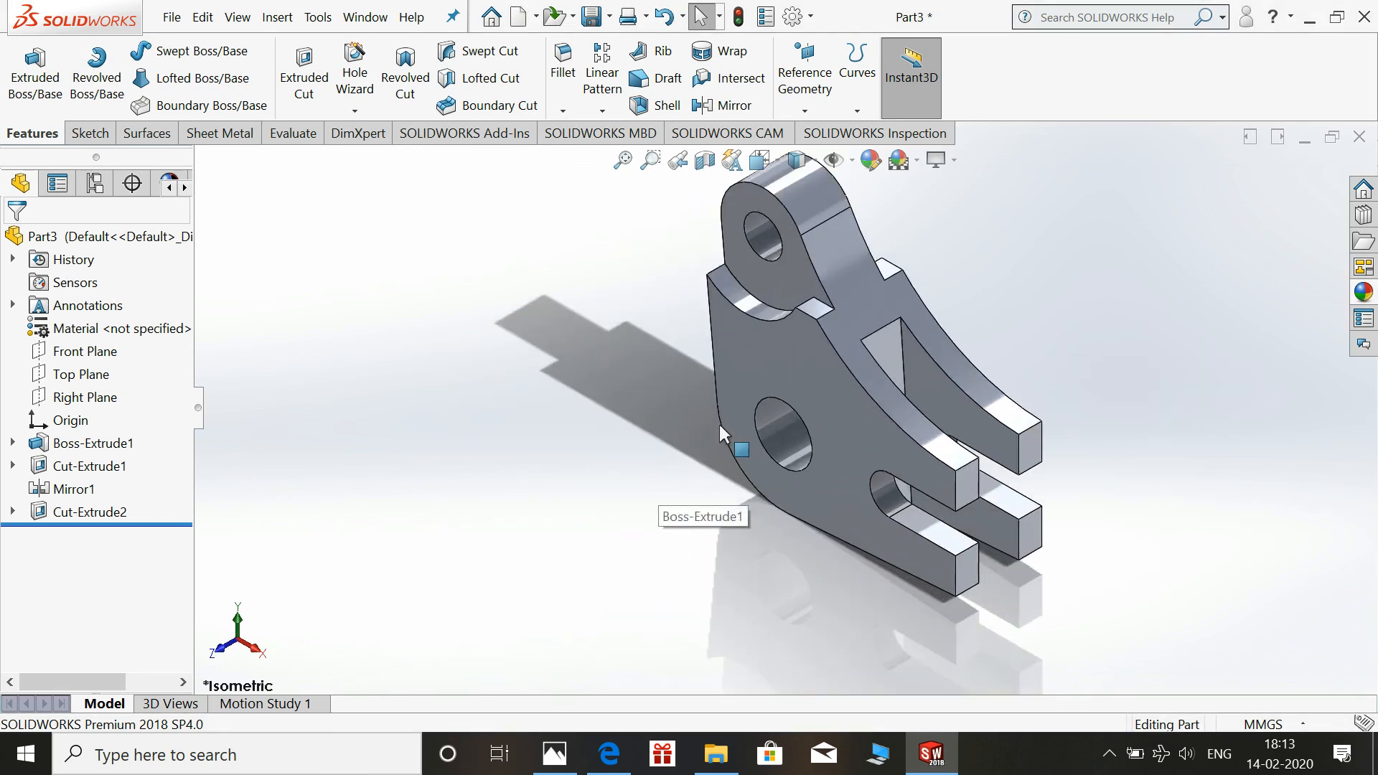
{"action": "scroll", "coordinate": [1011, 213], "scroll_direction": "down", "scroll_amount": 2}
{"action": "left_click", "coordinate": [1362, 296]}
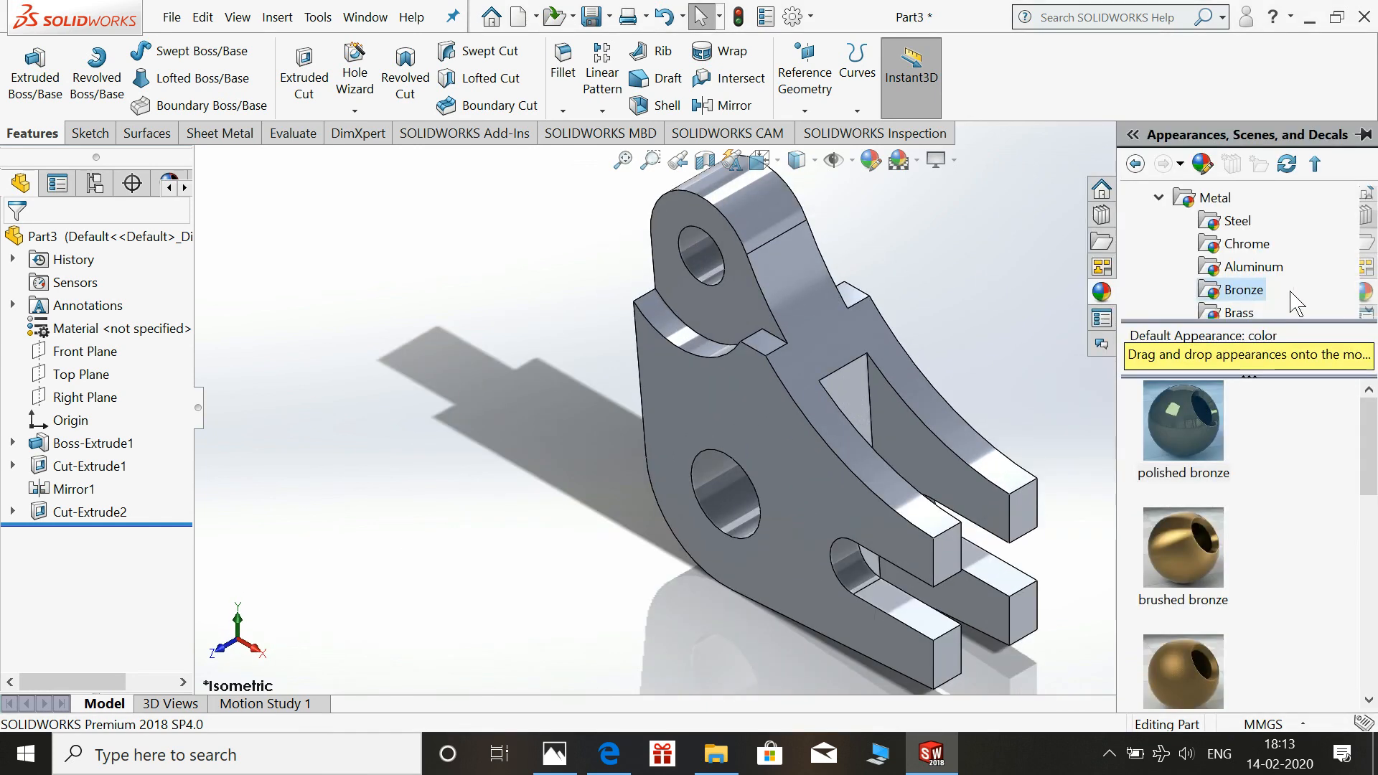
{"action": "left_click", "coordinate": [1182, 422]}
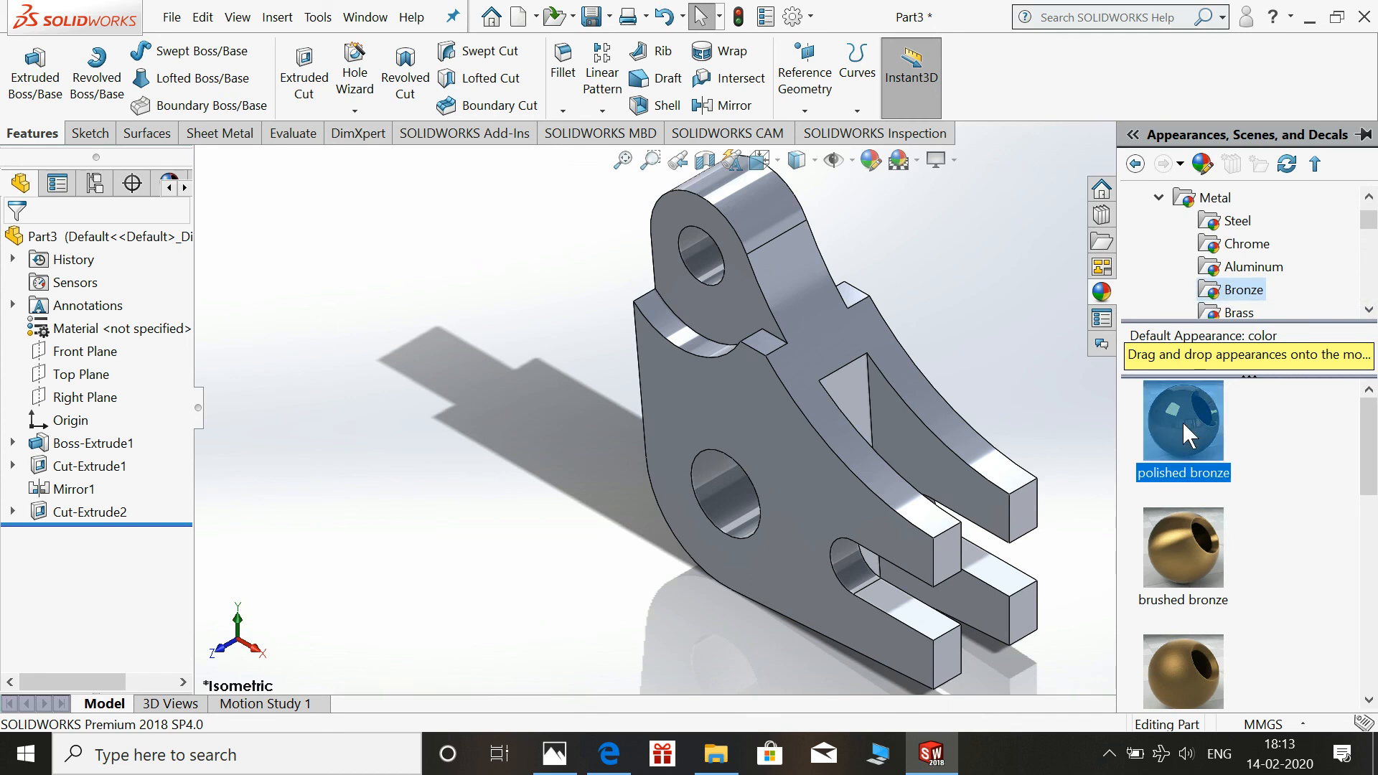
{"action": "left_click", "coordinate": [1213, 290]}
{"action": "left_click_drag", "start_coordinate": [1184, 456], "coordinate": [807, 363]}
{"action": "left_click", "coordinate": [843, 363]}
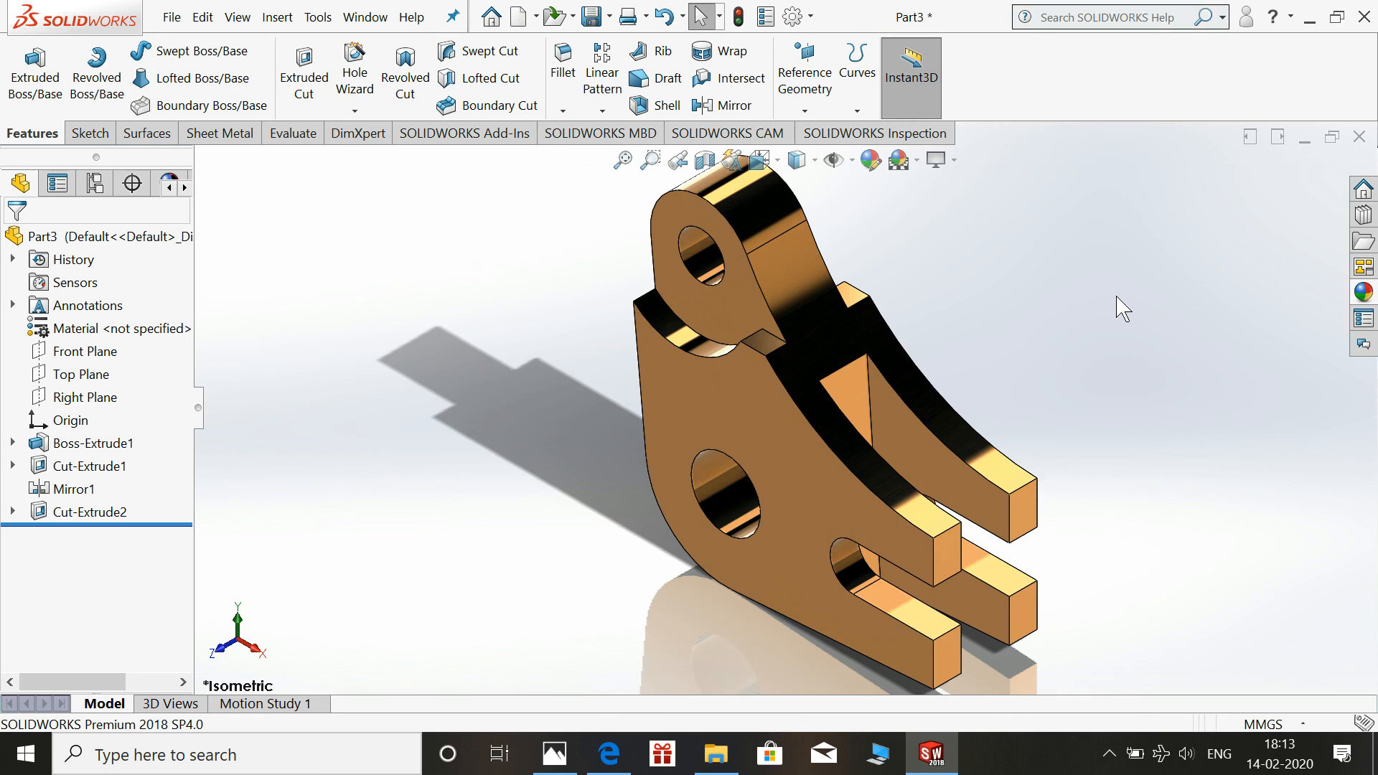